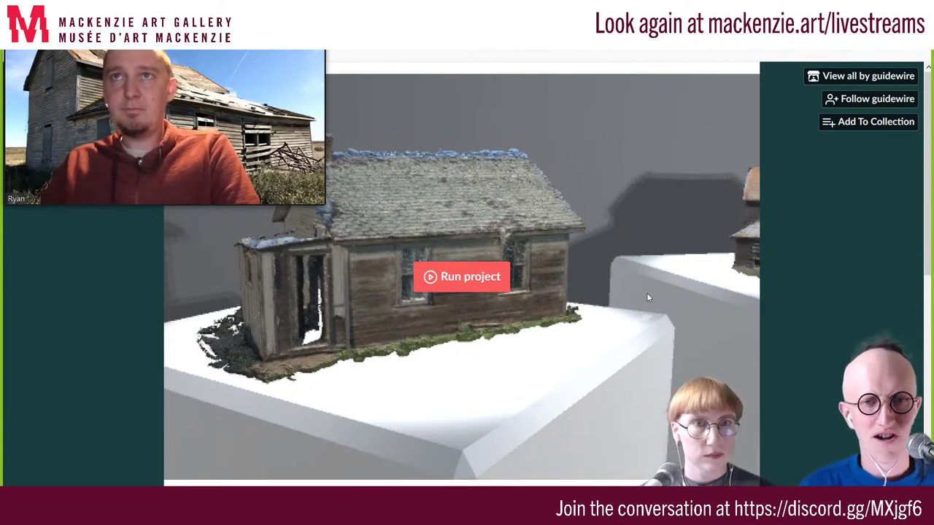
Run the Artifacted project and inspect one scanned house up close
click(480, 276)
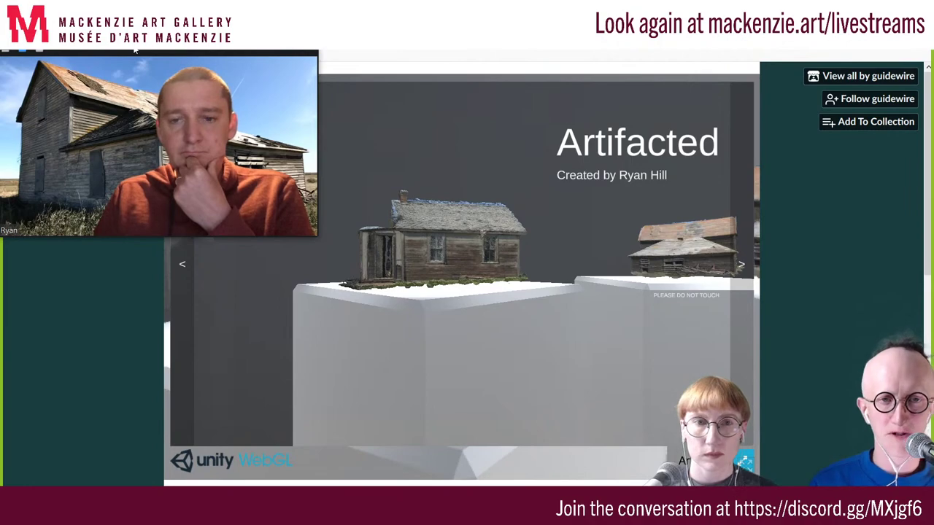
click(633, 252)
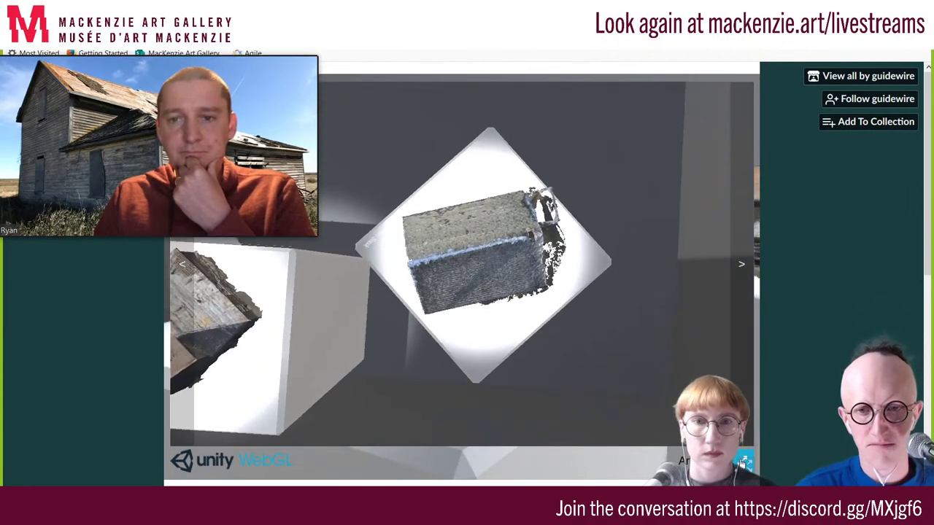
Make the gallery fullscreen and leave the close-up for the title and two-house overview
click(742, 462)
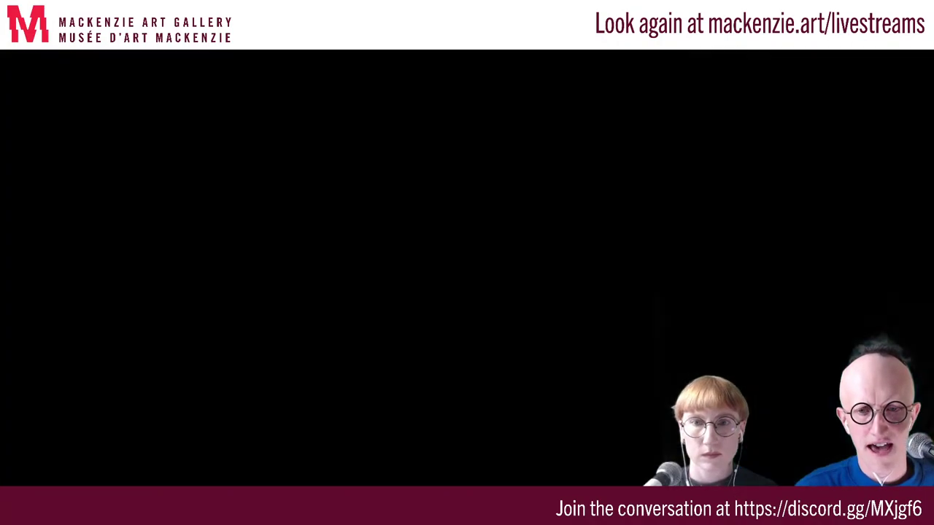
click(514, 352)
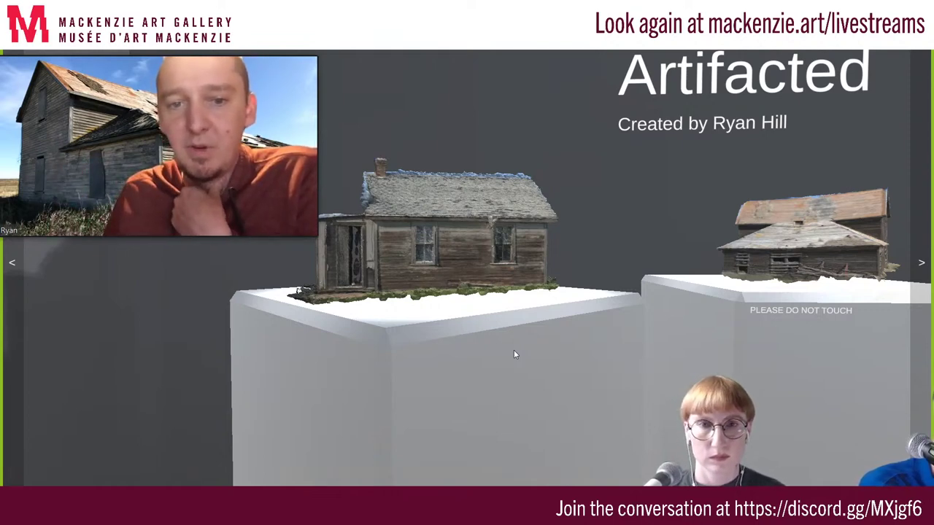
Step back to reframe, then glide toward the first house pedestal
click(549, 342)
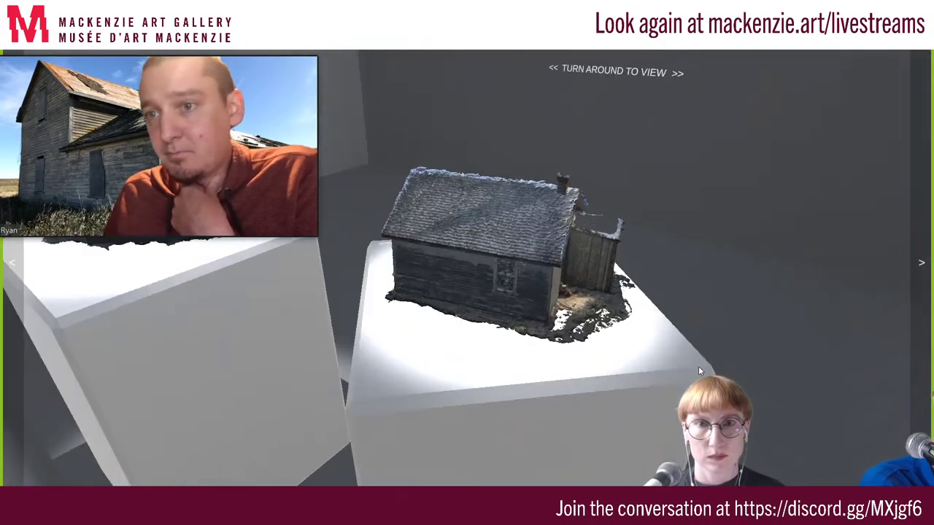
click(702, 328)
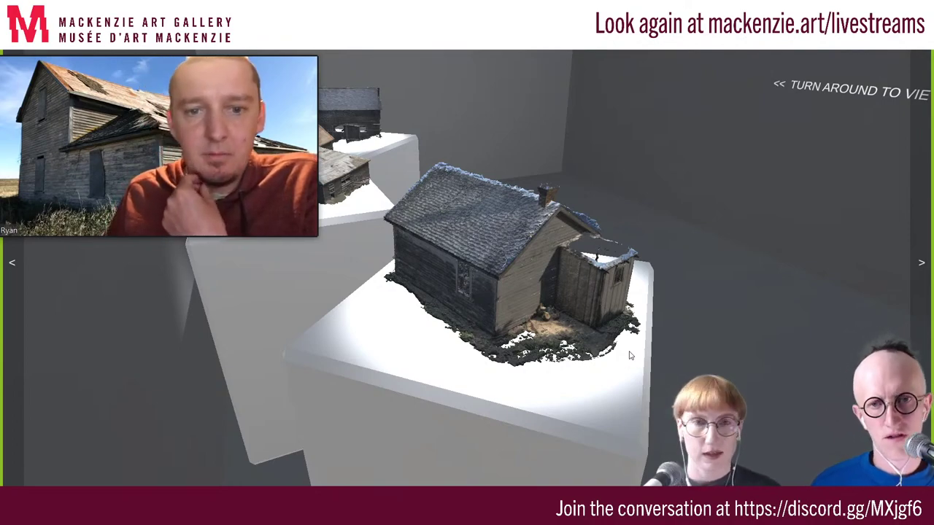
Circle the snow-dusted house to frame both pedestals, the title and a third house
click(500, 342)
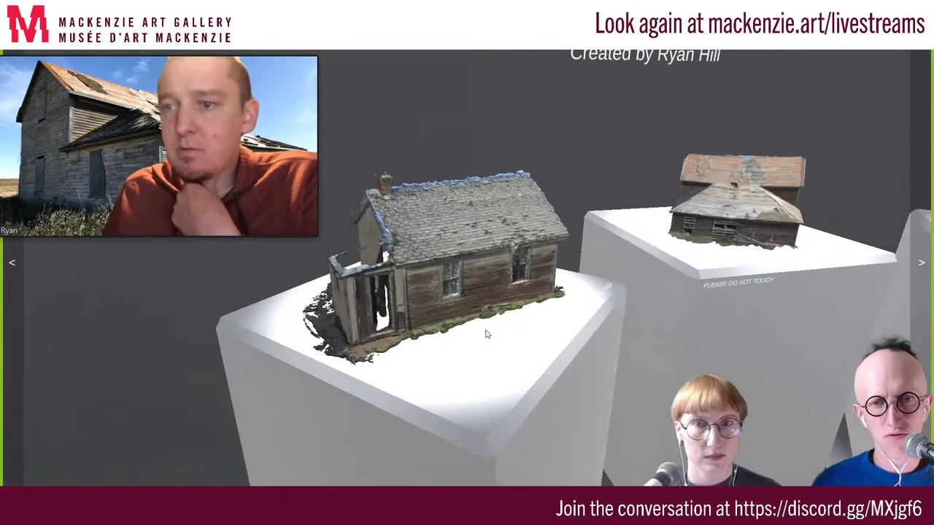
click(489, 332)
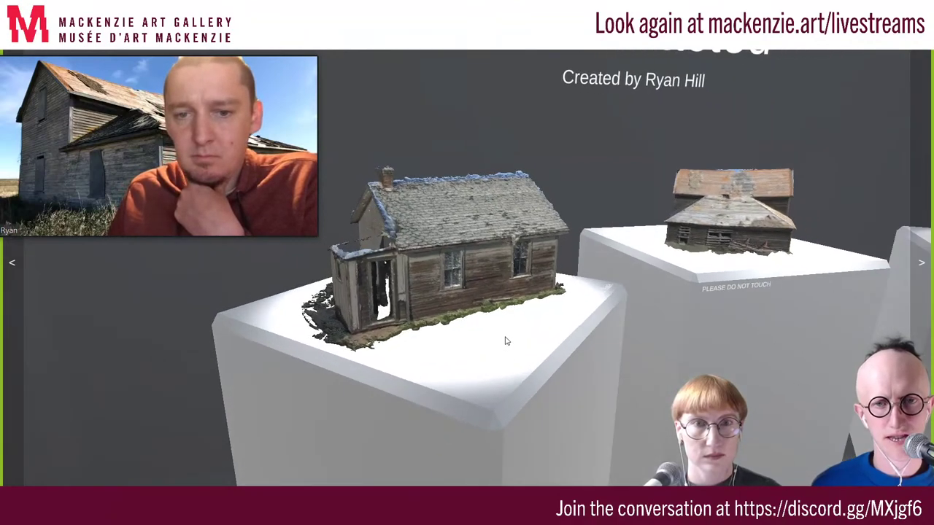
click(530, 357)
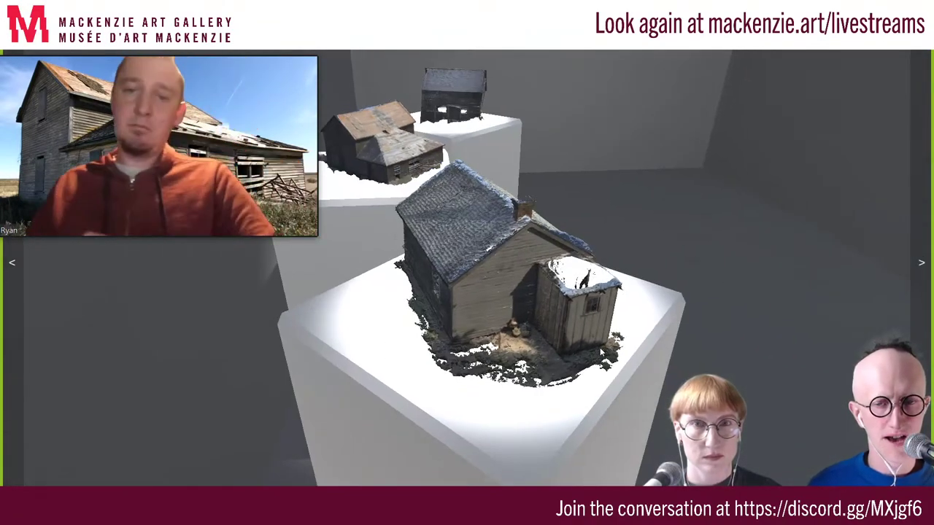
click(593, 349)
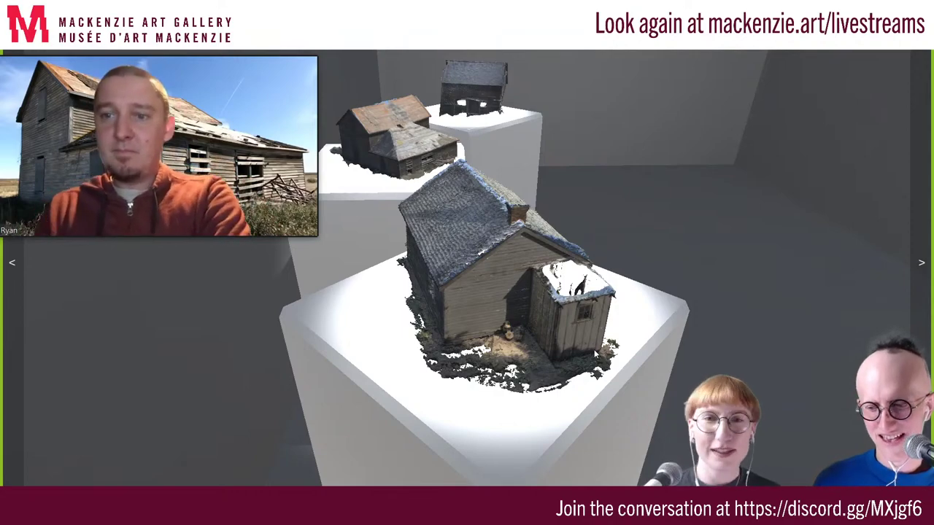
Orbit around the snow-dusted cabin and its neighbouring house pedestals
mouse_move(594, 349)
mouse_down()
mouse_move(490, 375)
mouse_move(437, 375)
mouse_move(550, 349)
mouse_up()
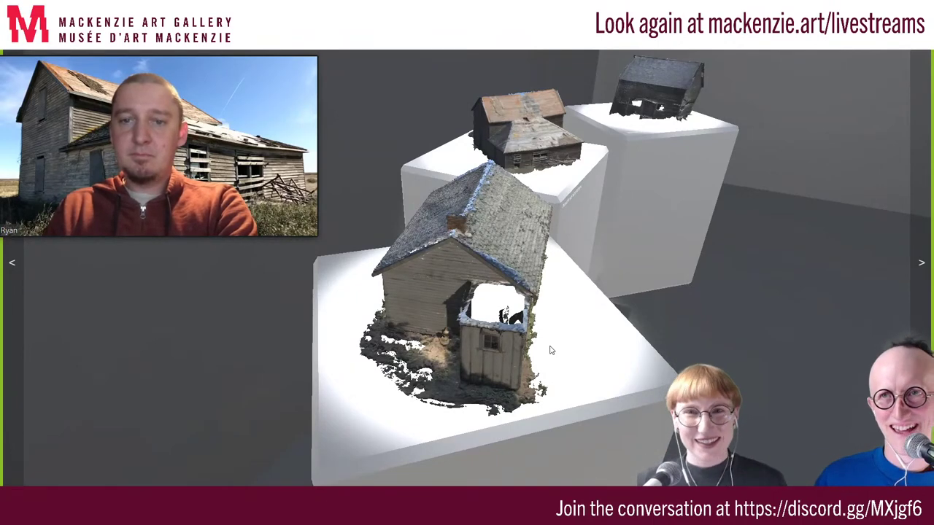
drag(550, 349, 513, 366)
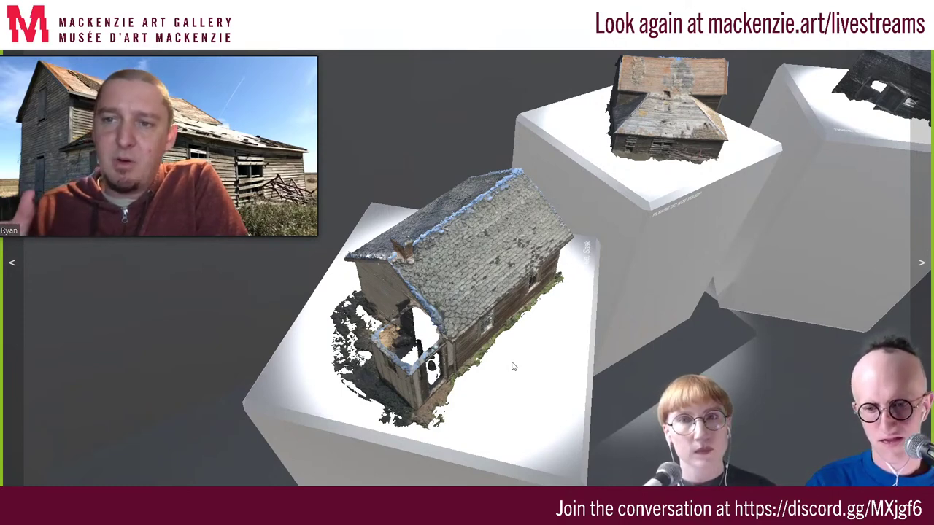
Jump to the next house and zoom into a closer, centred view of it
key(Right)
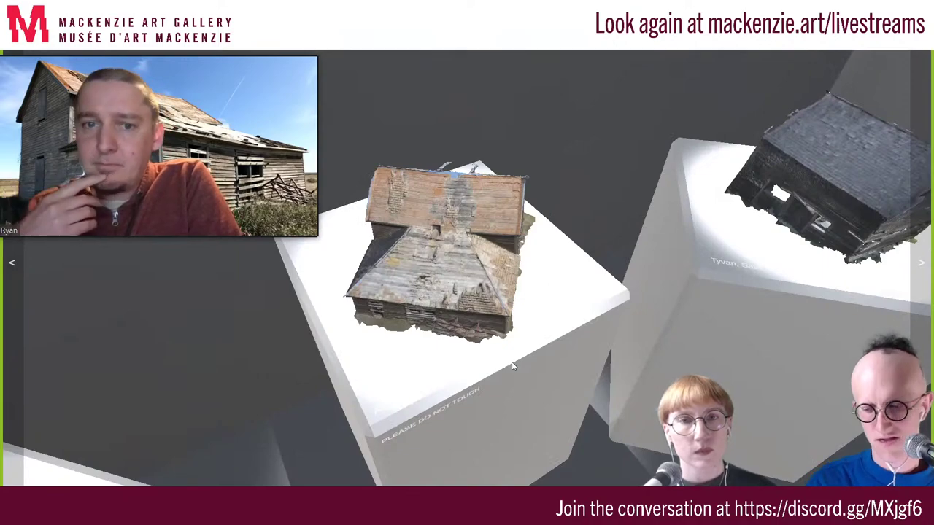
drag(512, 362, 255, 354)
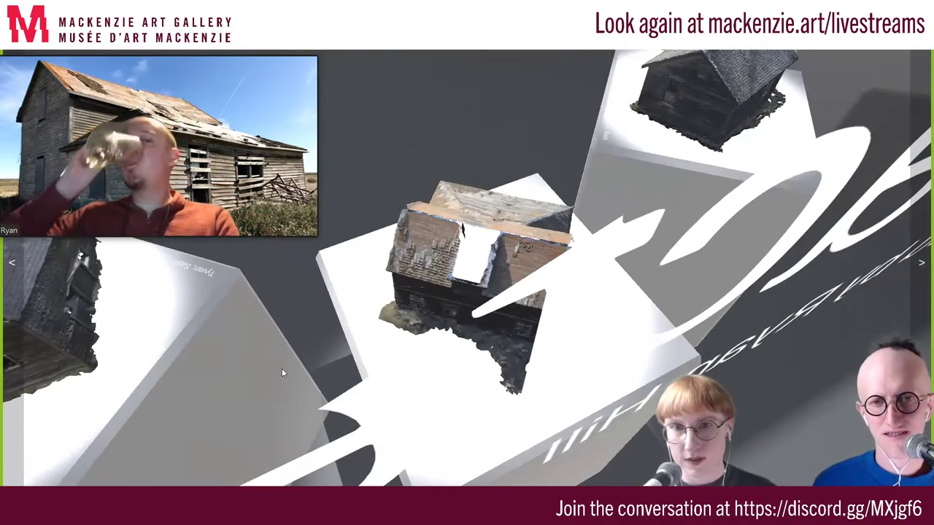
mouse_move(293, 367)
mouse_down()
mouse_move(330, 375)
mouse_move(461, 238)
mouse_up()
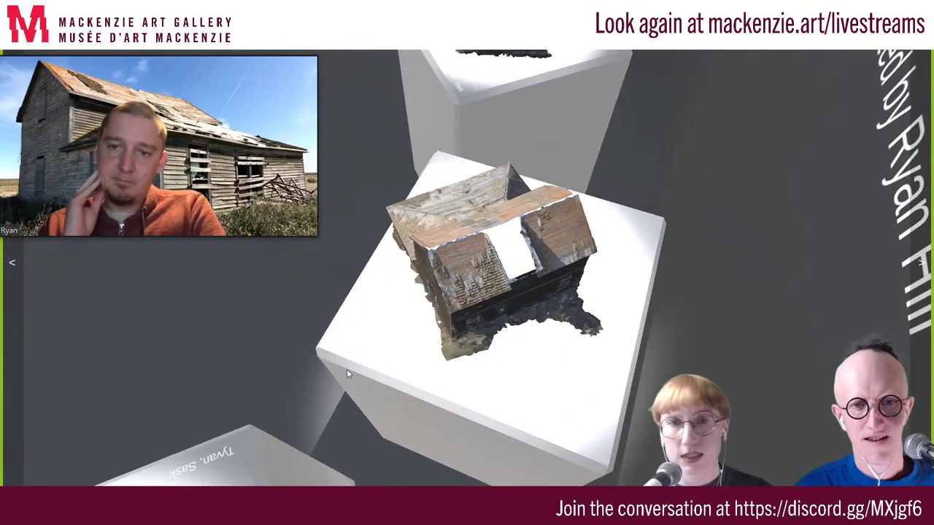
scroll(461, 237, up, 3)
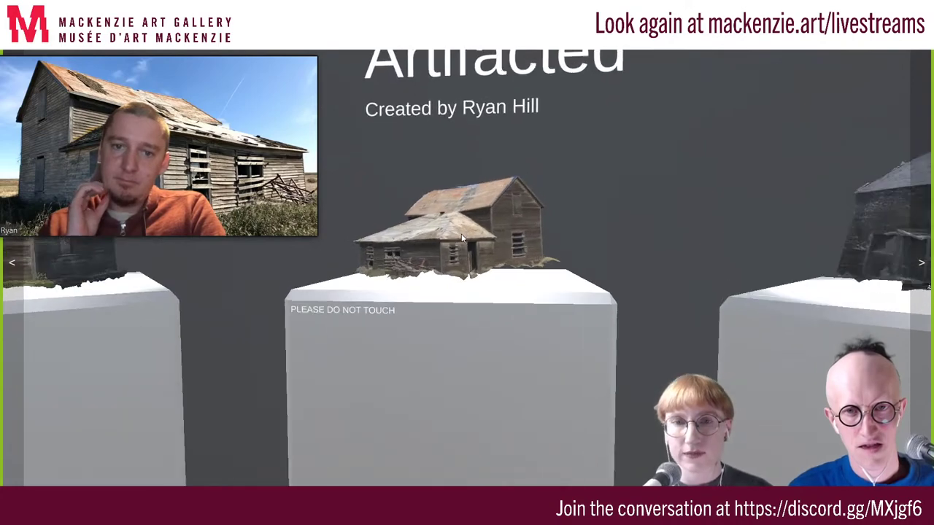
scroll(461, 238, up, 4)
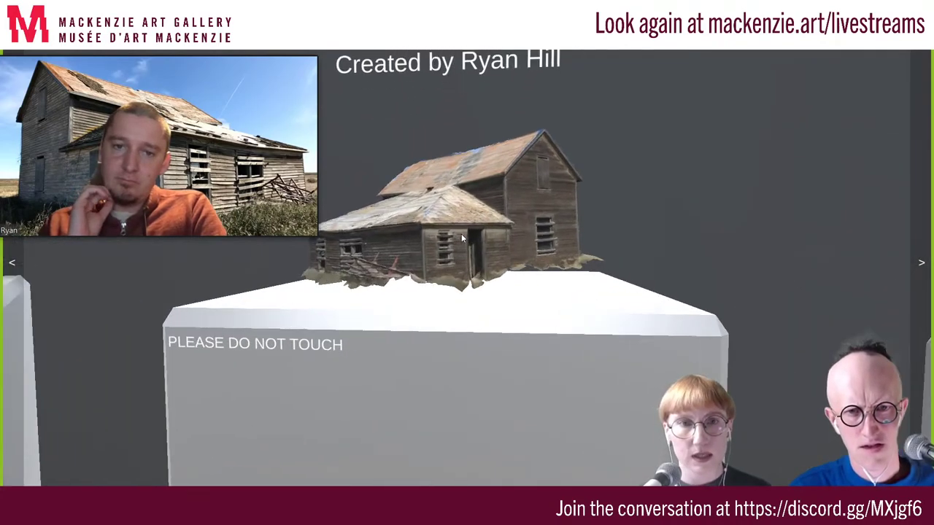
scroll(461, 234, up, 2)
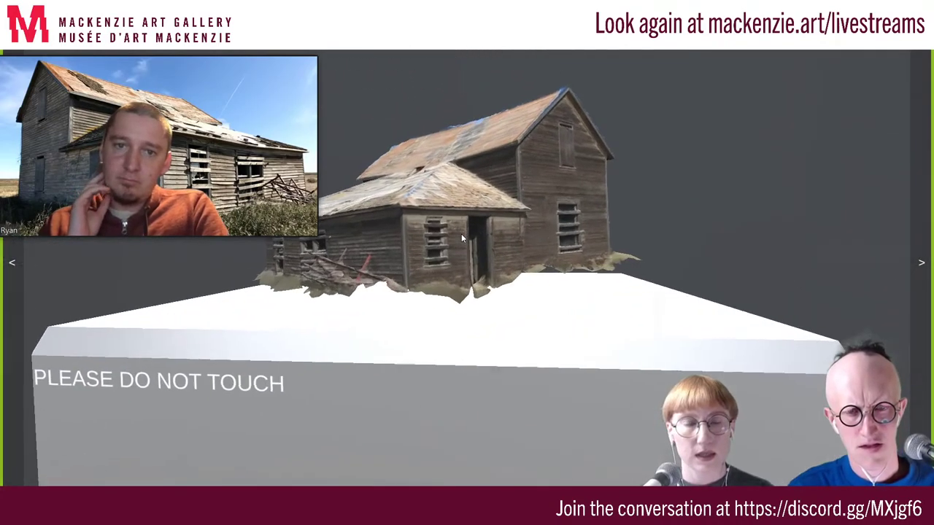
Orbit over the farmhouse to see its roof, walls and right side
mouse_move(461, 233)
mouse_down()
mouse_move(506, 310)
mouse_move(440, 295)
mouse_move(415, 250)
mouse_move(598, 228)
mouse_up()
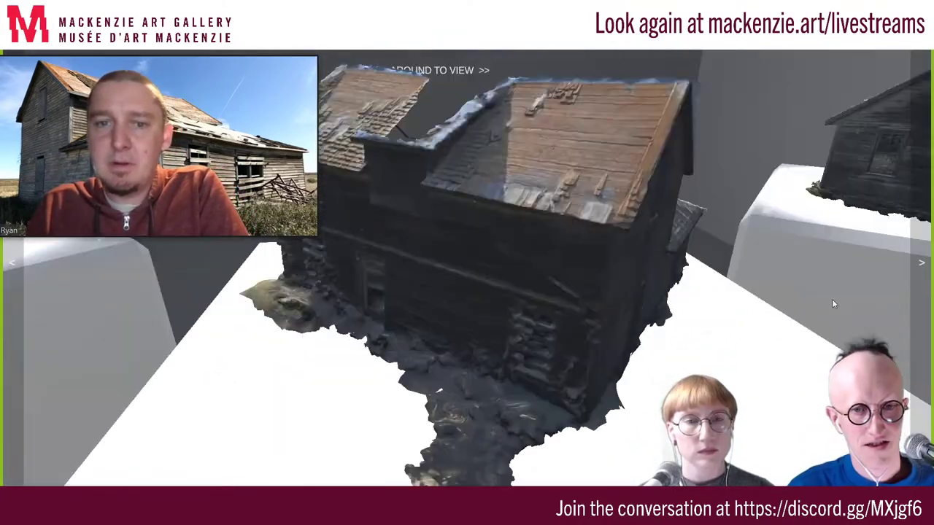
mouse_move(598, 224)
mouse_down()
mouse_move(832, 300)
mouse_move(799, 251)
mouse_up()
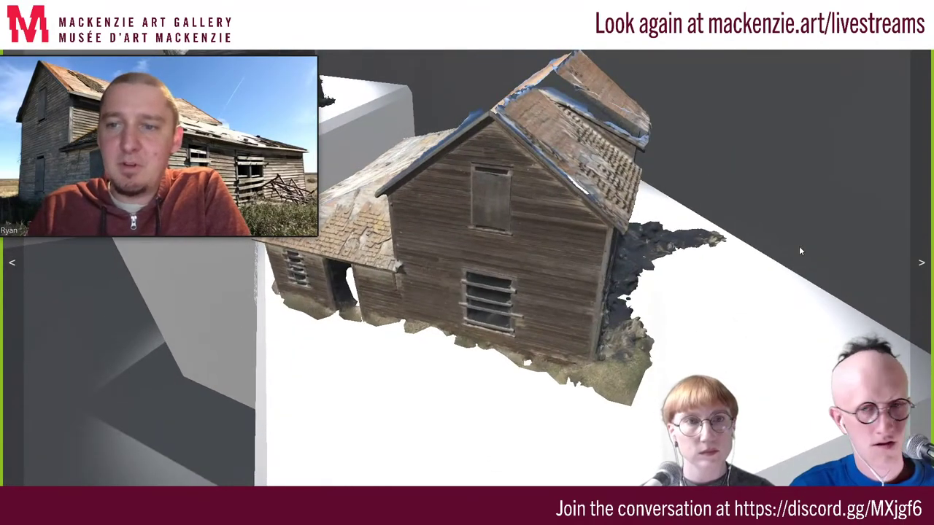
mouse_move(798, 246)
mouse_down()
mouse_move(722, 229)
mouse_move(596, 237)
mouse_move(520, 227)
mouse_up()
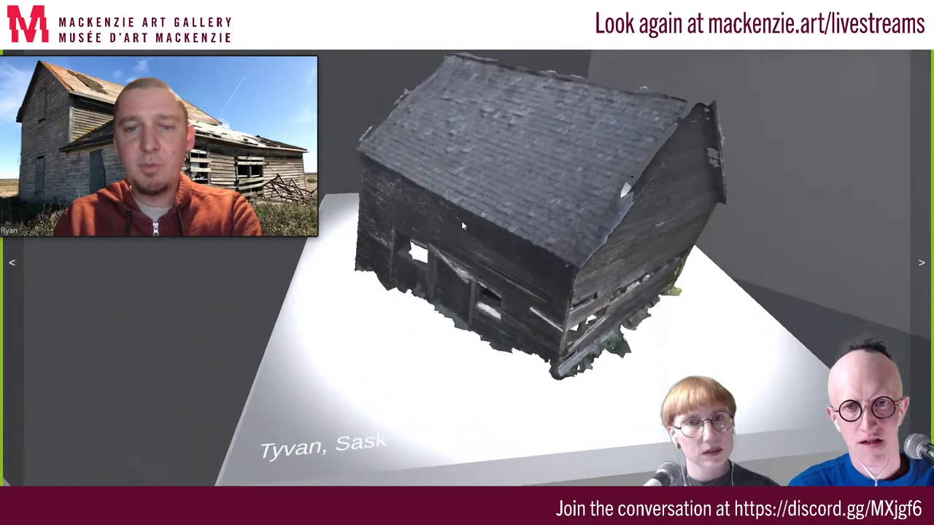
Orbit the Tyvan, Sask shack across its shingled roof, windowed side wall and broken base
drag(461, 221, 461, 207)
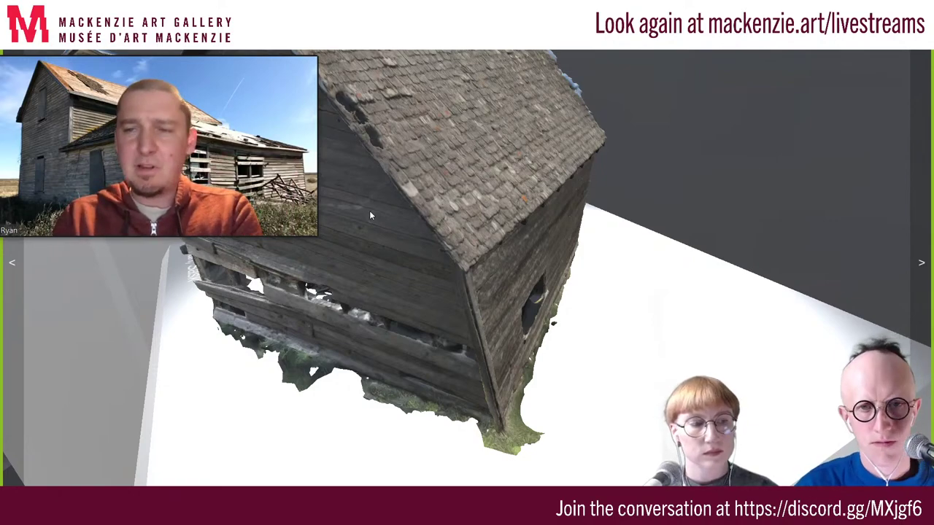
mouse_move(369, 210)
mouse_down()
mouse_move(356, 229)
mouse_move(307, 213)
mouse_up()
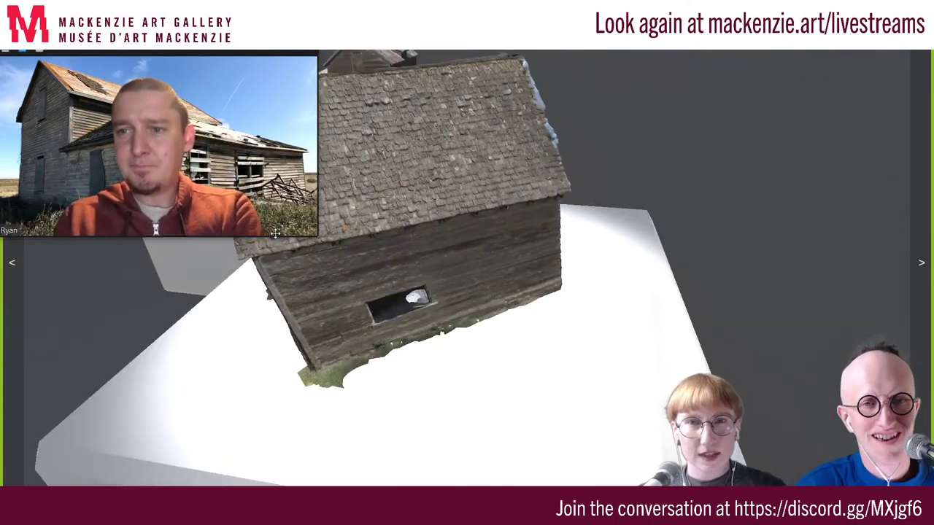
mouse_move(275, 234)
mouse_down()
mouse_move(288, 286)
mouse_move(313, 239)
mouse_up()
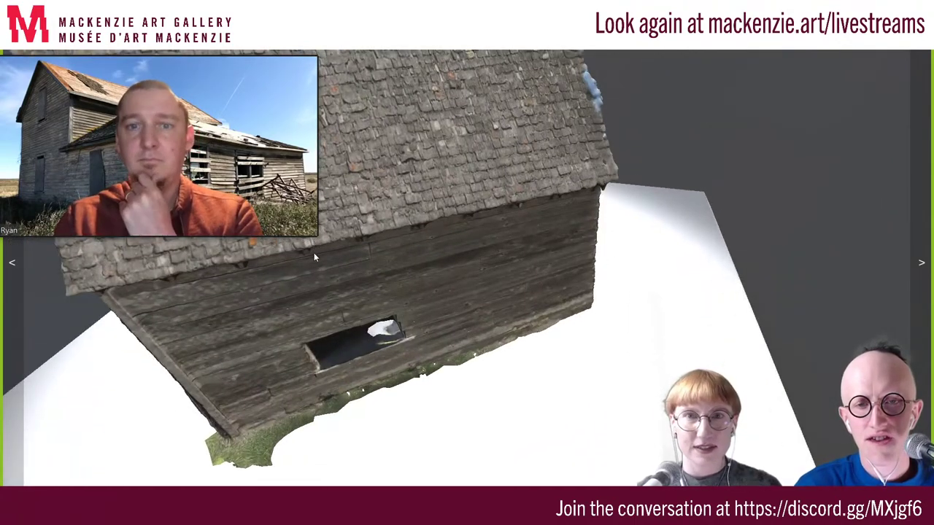
drag(314, 257, 306, 279)
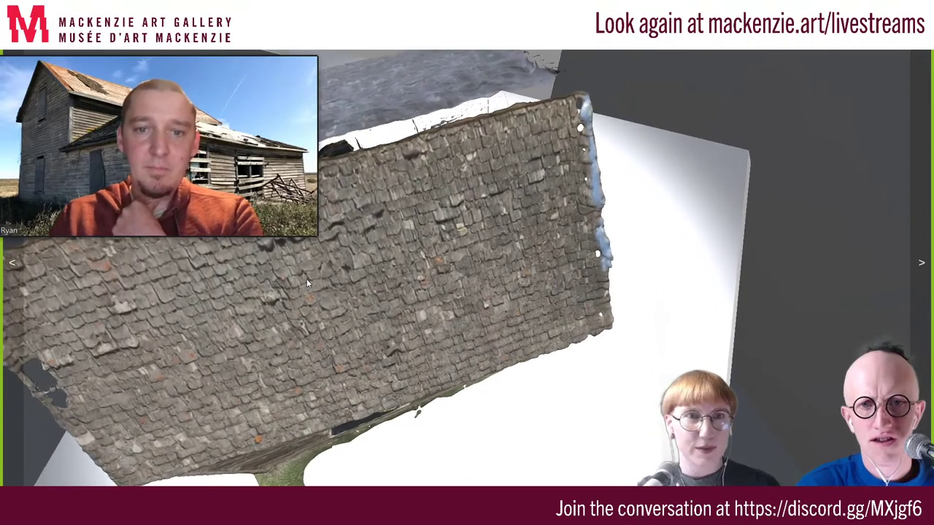
mouse_move(309, 279)
mouse_down()
mouse_move(385, 266)
mouse_move(420, 232)
mouse_move(462, 243)
mouse_move(420, 238)
mouse_up()
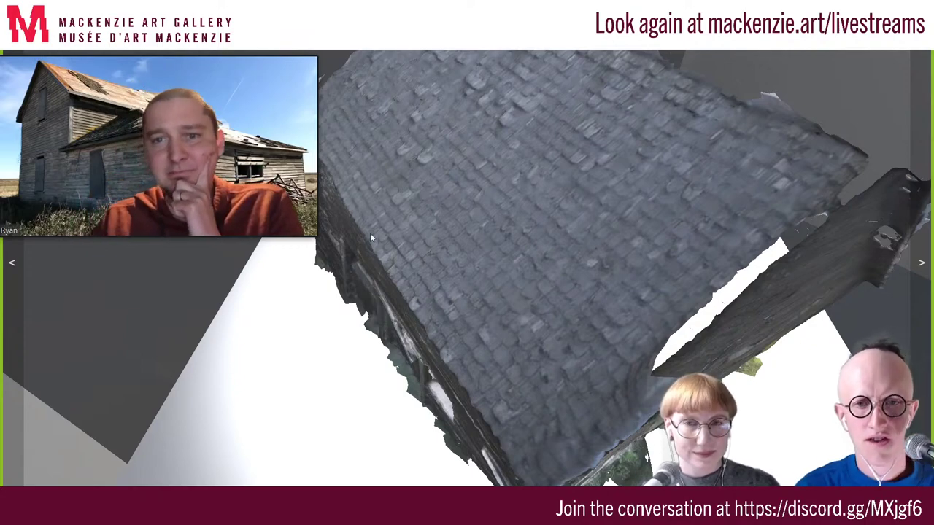
mouse_move(370, 232)
mouse_down()
mouse_move(351, 245)
mouse_move(394, 221)
mouse_up()
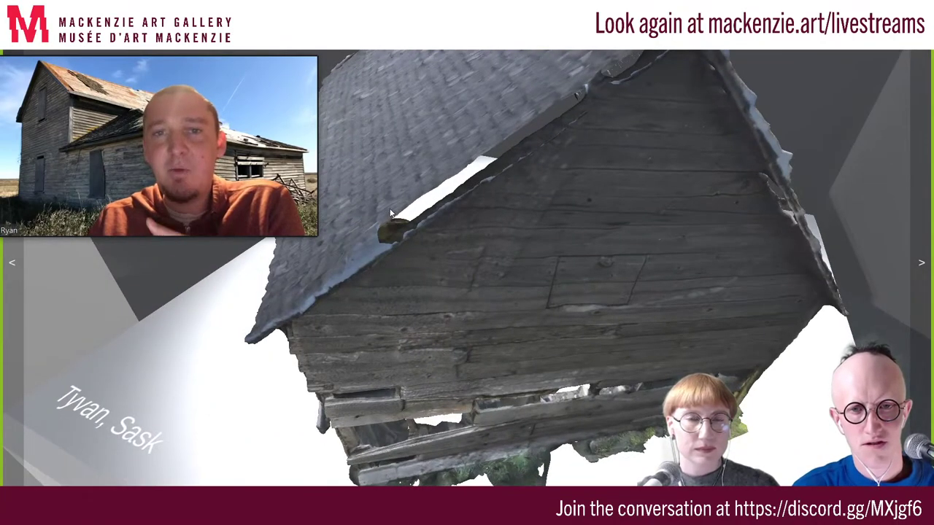
mouse_move(391, 213)
mouse_down()
mouse_move(377, 182)
mouse_move(385, 202)
mouse_move(404, 169)
mouse_move(410, 185)
mouse_move(387, 170)
mouse_up()
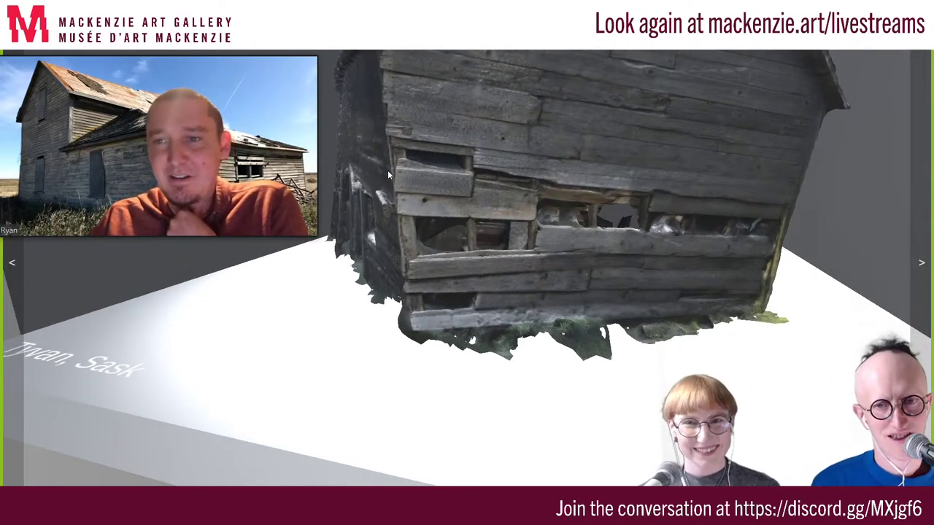
mouse_move(388, 170)
mouse_down()
mouse_move(460, 187)
mouse_move(367, 167)
mouse_move(391, 179)
mouse_move(384, 139)
mouse_up()
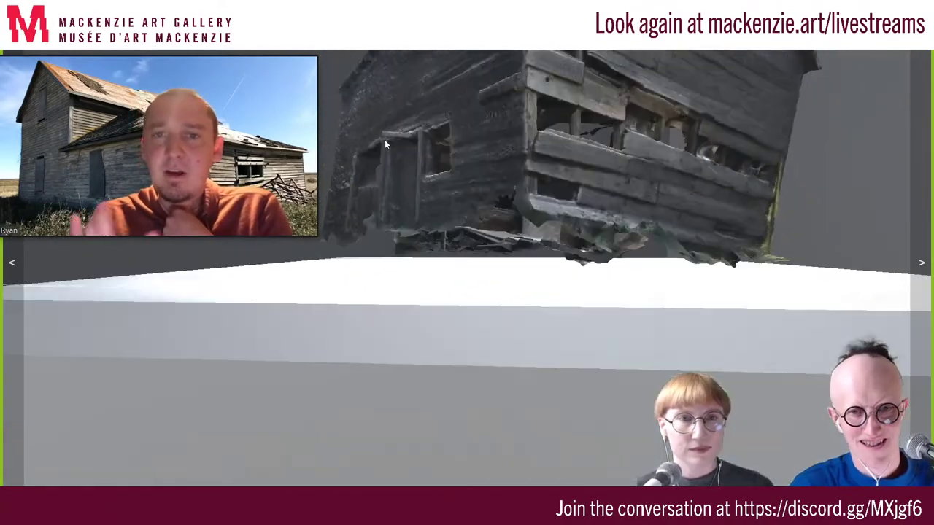
Zoom and rise over the Tyvan roof, then swing down to the two-window wall
scroll(385, 139, up, 2)
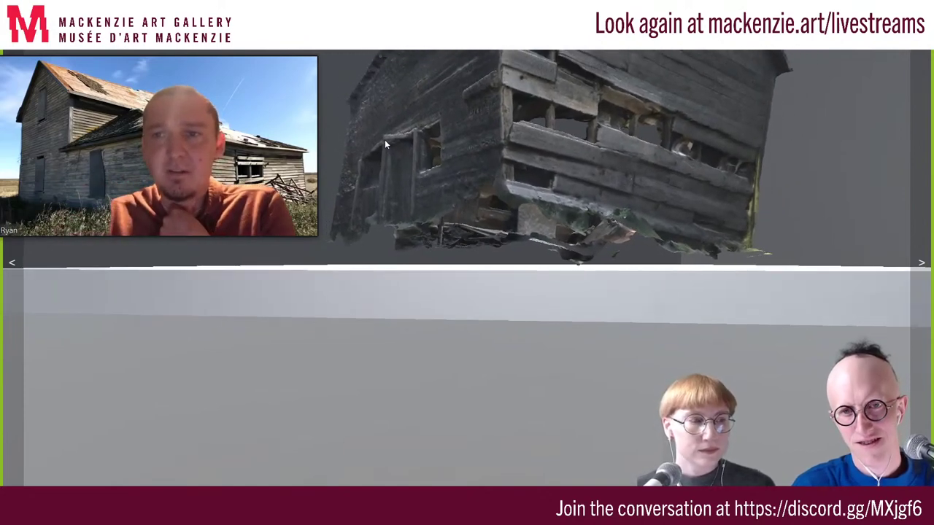
scroll(384, 139, down, 1)
scroll(384, 139, down, 1)
drag(385, 139, 307, 211)
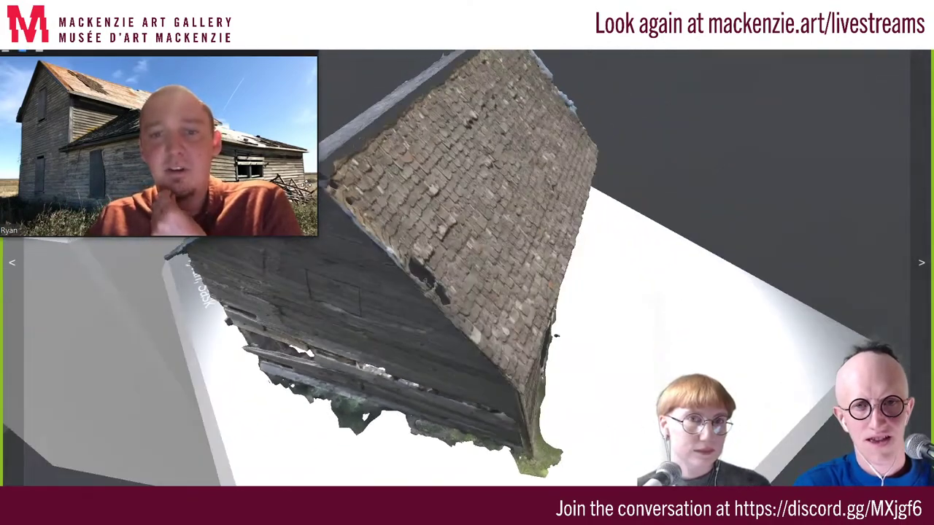
mouse_move(399, 151)
mouse_down()
mouse_move(432, 128)
mouse_move(391, 108)
mouse_move(465, 116)
mouse_move(465, 108)
mouse_move(404, 97)
mouse_move(538, 106)
mouse_up()
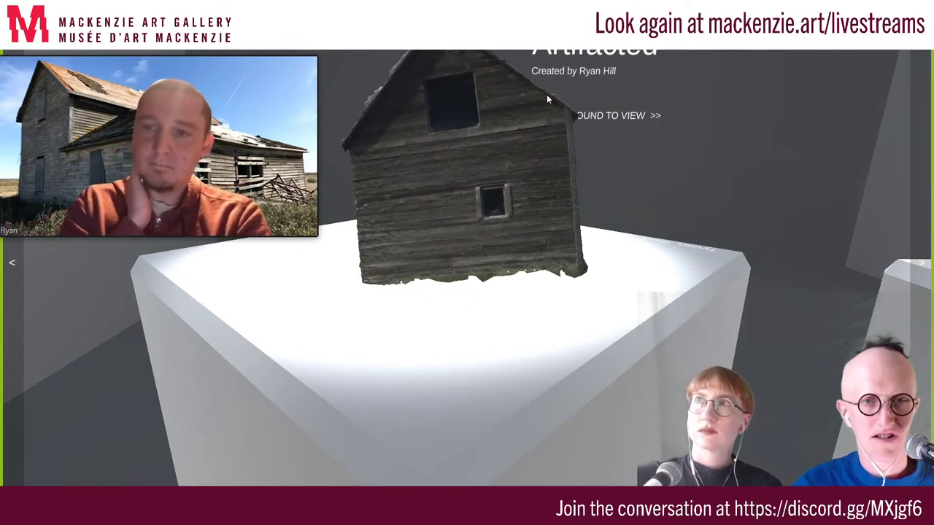
Turn the view until the small shingled shed on its plinth appears
drag(537, 100, 696, 97)
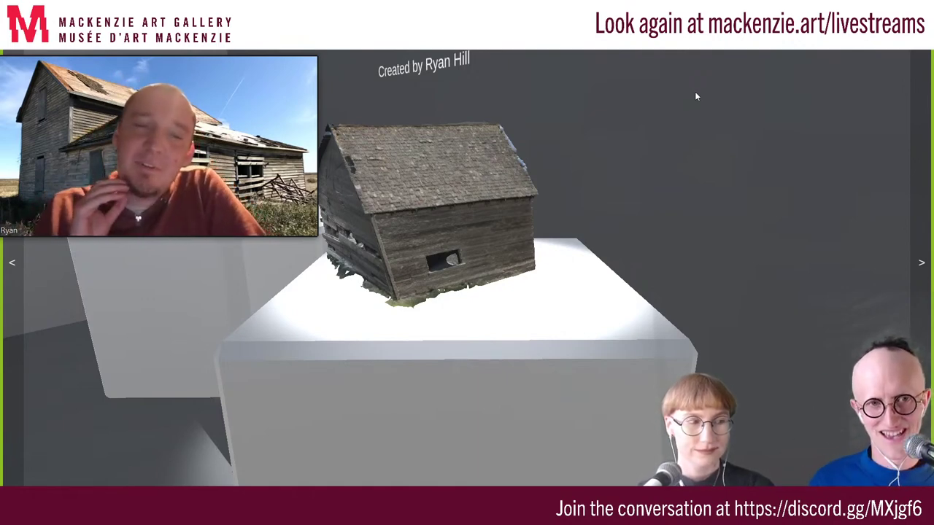
Orbit around the row of house plinths, then walk forward to the Tyvan, Sask barn
drag(696, 96, 686, 98)
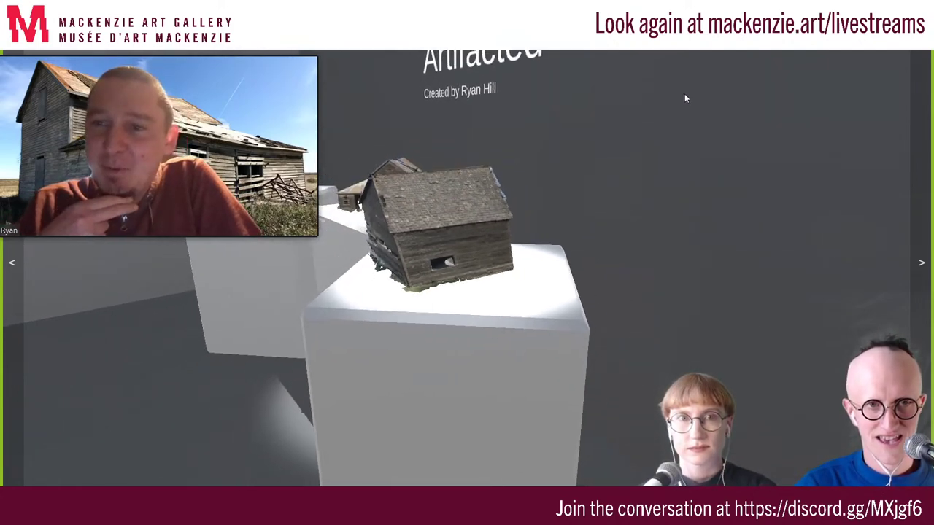
drag(655, 106, 692, 107)
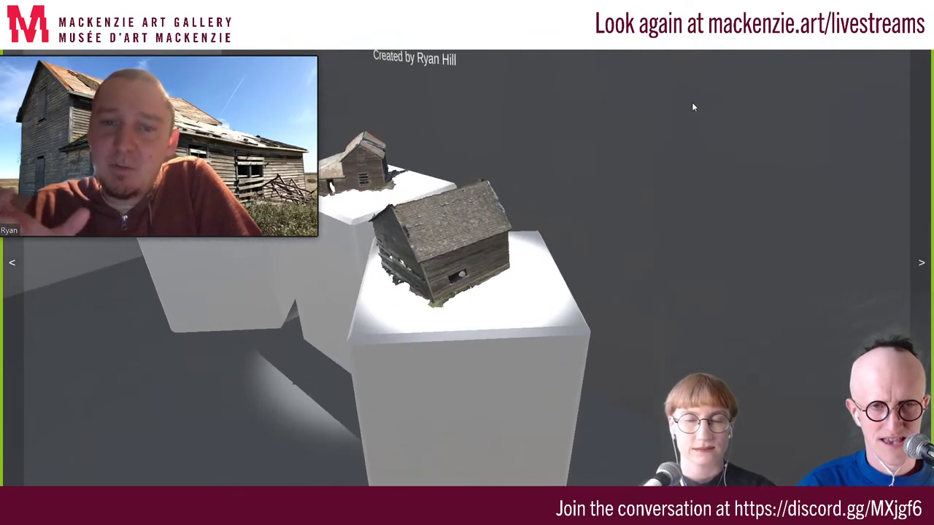
drag(680, 103, 696, 104)
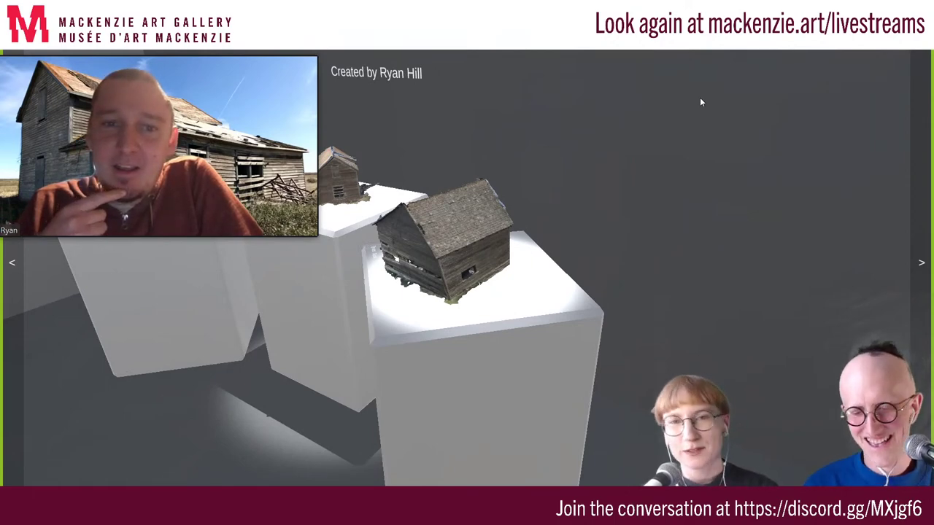
mouse_move(696, 103)
mouse_down()
mouse_move(684, 110)
mouse_move(773, 107)
mouse_up()
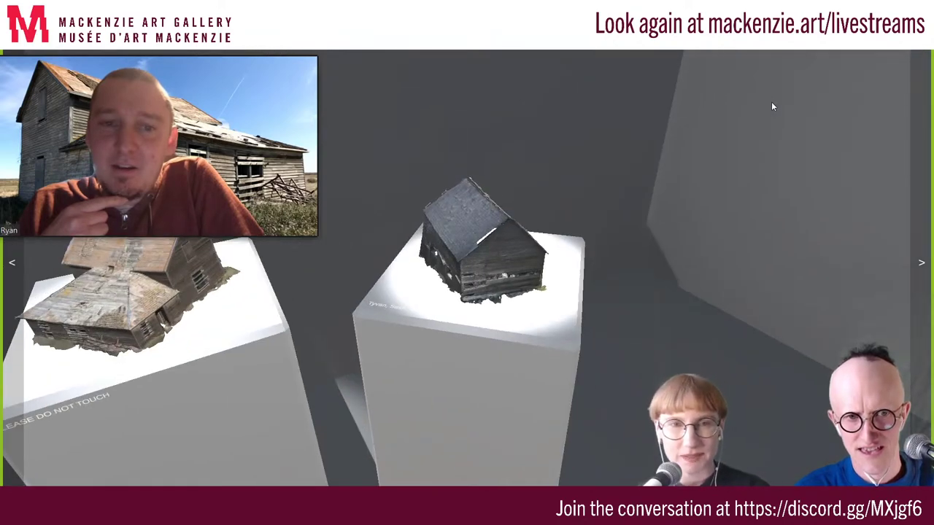
key(Up)
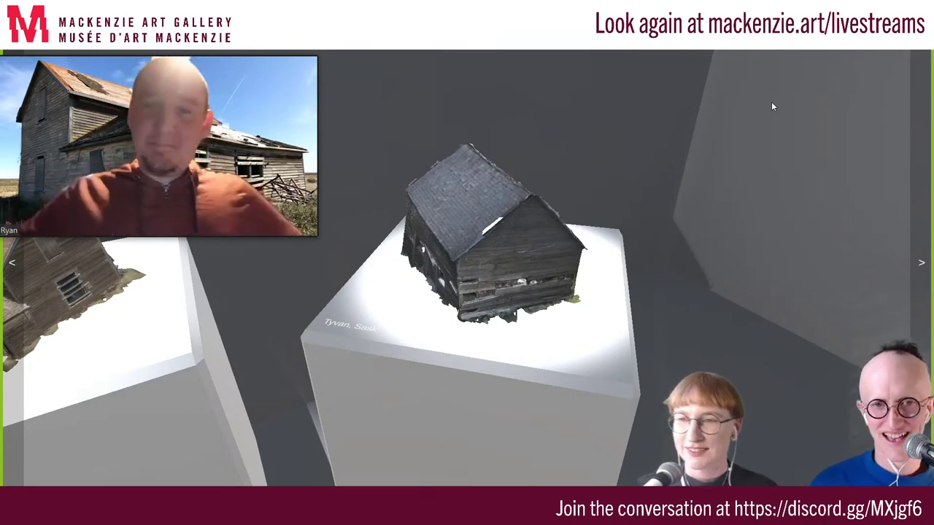
Step back to the rusty-roofed two-storey farmhouse and orbit to centre it at eye level
key(Left)
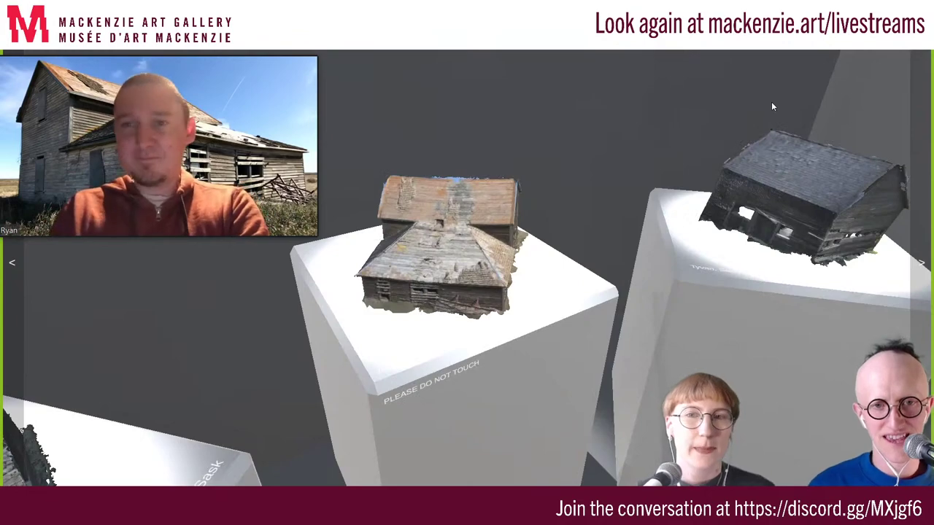
mouse_move(773, 120)
mouse_down()
mouse_move(529, 172)
mouse_move(684, 189)
mouse_up()
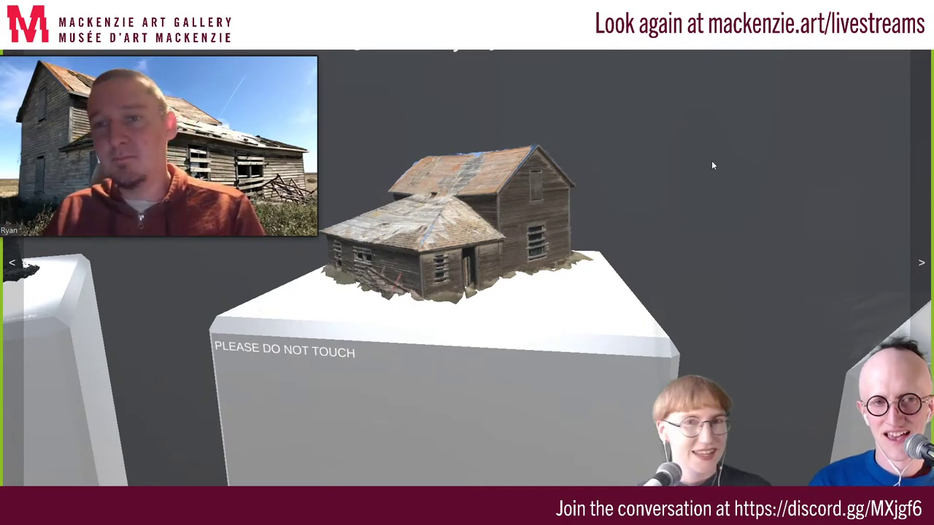
Advance to the small chimneyed house, with all three pedestals under the Artifacted title
key(Left)
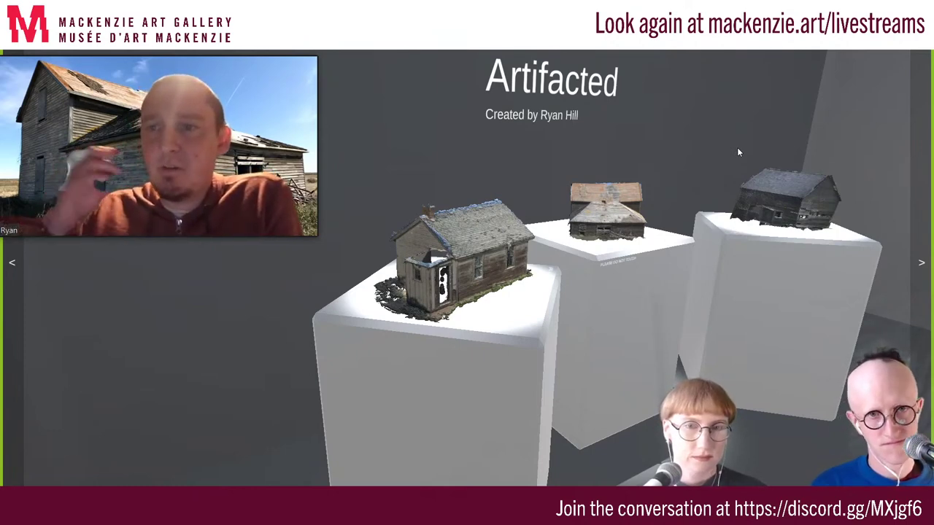
click(761, 213)
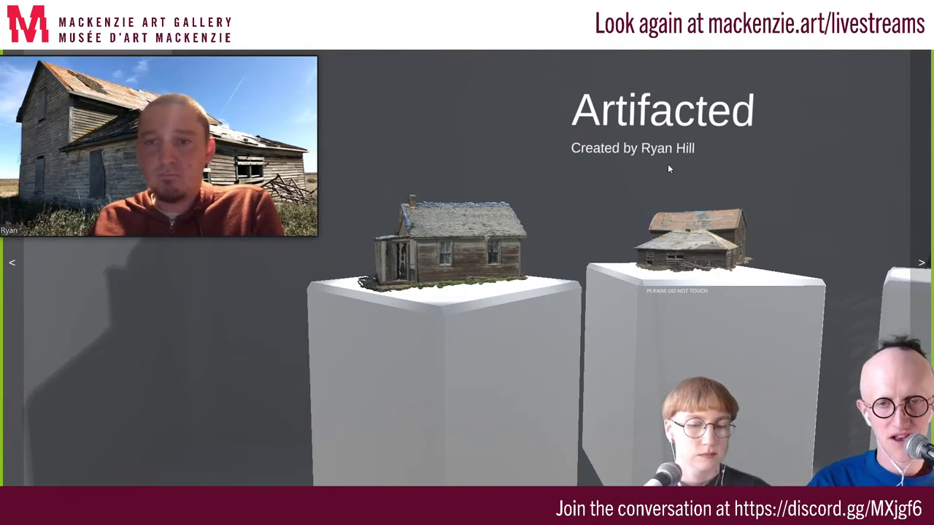
mouse_move(663, 172)
mouse_down()
mouse_move(677, 188)
mouse_move(639, 226)
mouse_move(726, 199)
mouse_move(712, 155)
mouse_up()
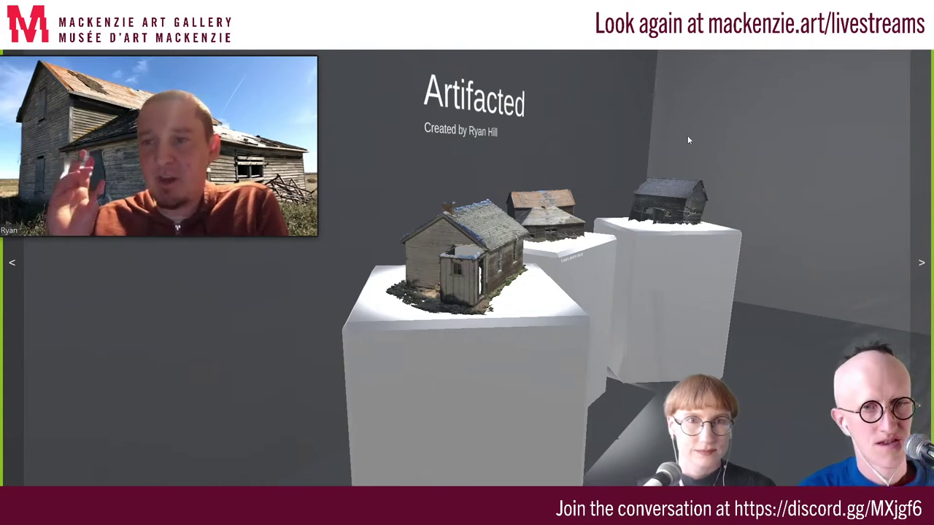
Face the Artifacted title, tilt down over the farmhouse plinths, and leave fullscreen
click(687, 135)
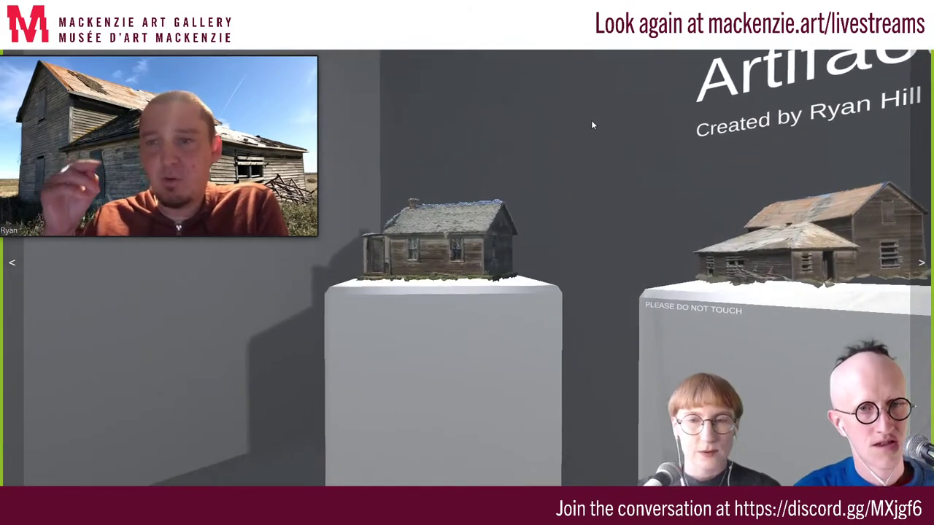
drag(590, 125, 594, 183)
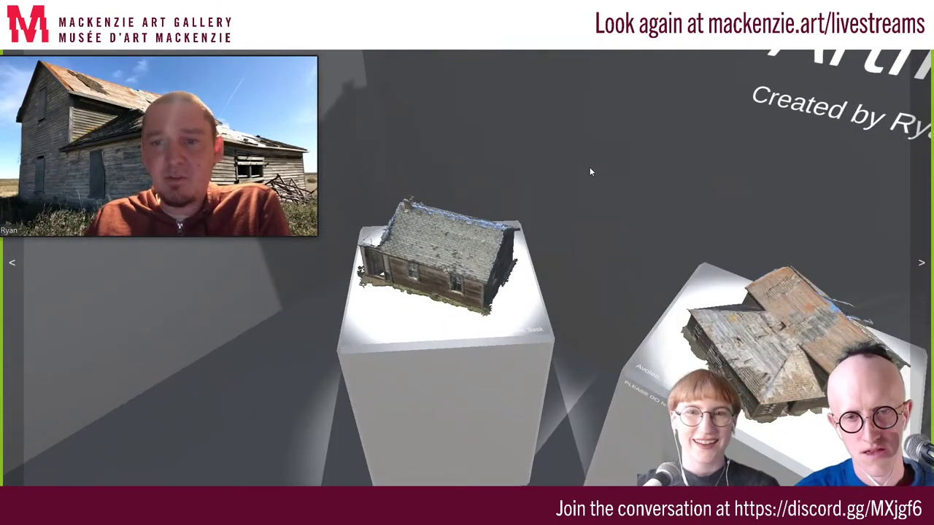
mouse_move(591, 175)
mouse_down()
mouse_move(579, 155)
mouse_move(590, 181)
mouse_move(549, 188)
mouse_move(481, 141)
mouse_move(492, 170)
mouse_move(560, 214)
mouse_move(706, 168)
mouse_move(708, 115)
mouse_move(655, 114)
mouse_move(657, 164)
mouse_move(613, 164)
mouse_up()
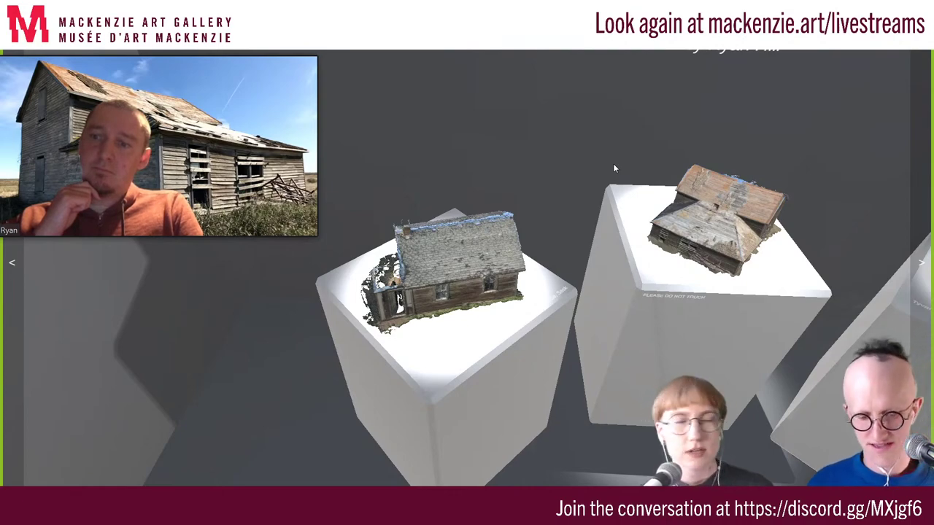
key(Escape)
Rotate the view toward the white plinth and farmhouse, then focus the address bar
mouse_move(540, 161)
mouse_down()
mouse_move(746, 355)
mouse_move(130, 321)
mouse_move(388, 51)
mouse_up()
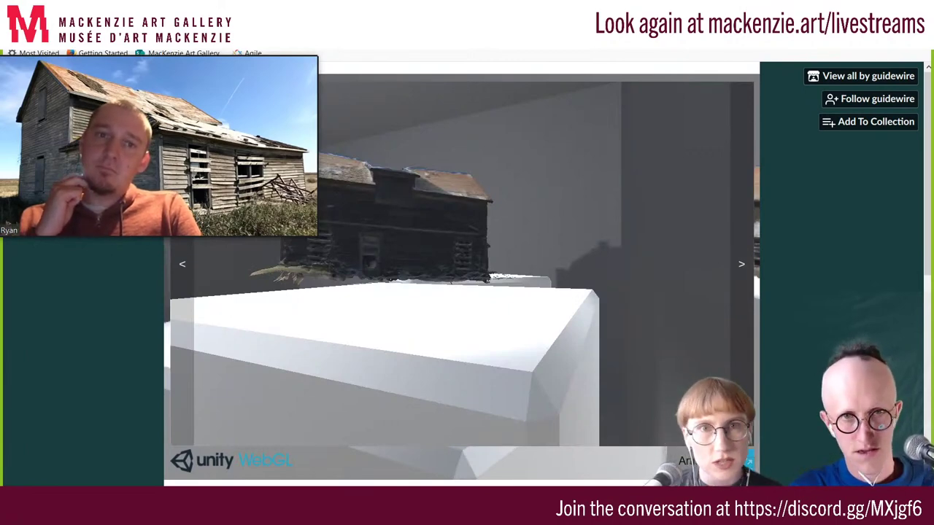
key(ctrl+l)
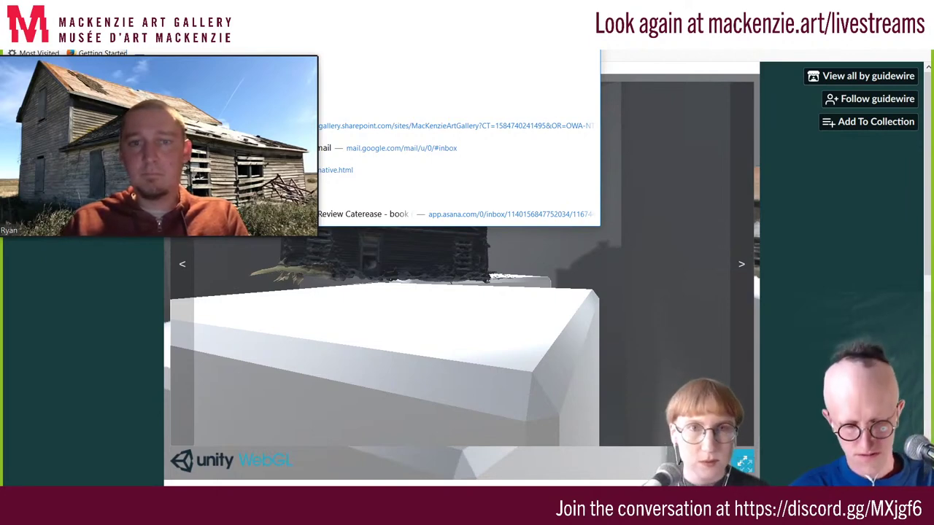
Download the vr3-windows zip from Pippin Barr's v r 3 page and begin Extract All
click(278, 355)
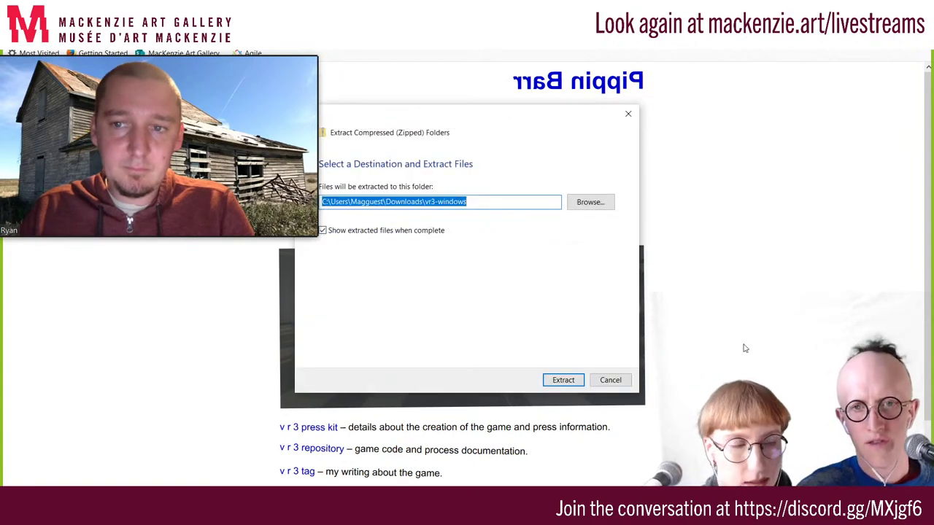
Extract the vr3-windows zip into Downloads, bringing up the game's configuration window
click(584, 381)
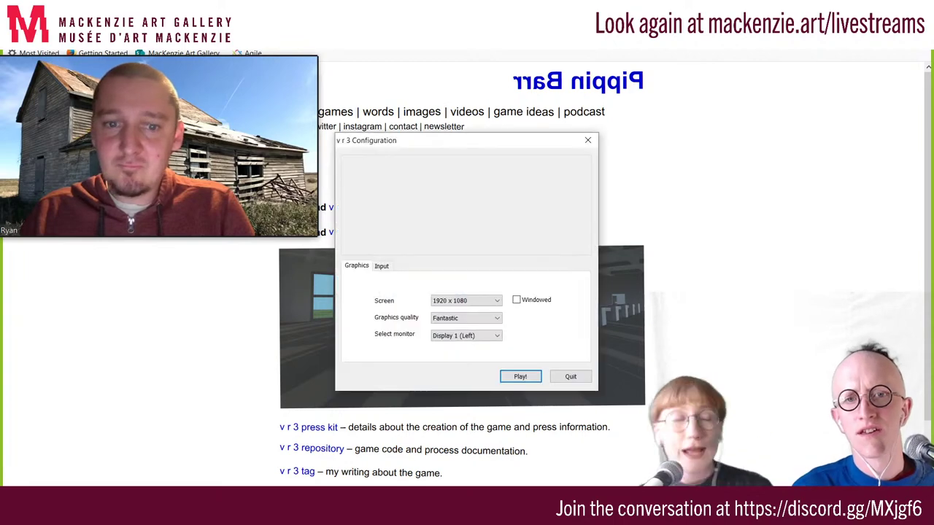
Launch v r 3 and walk toward the gallery building at an angle
click(525, 378)
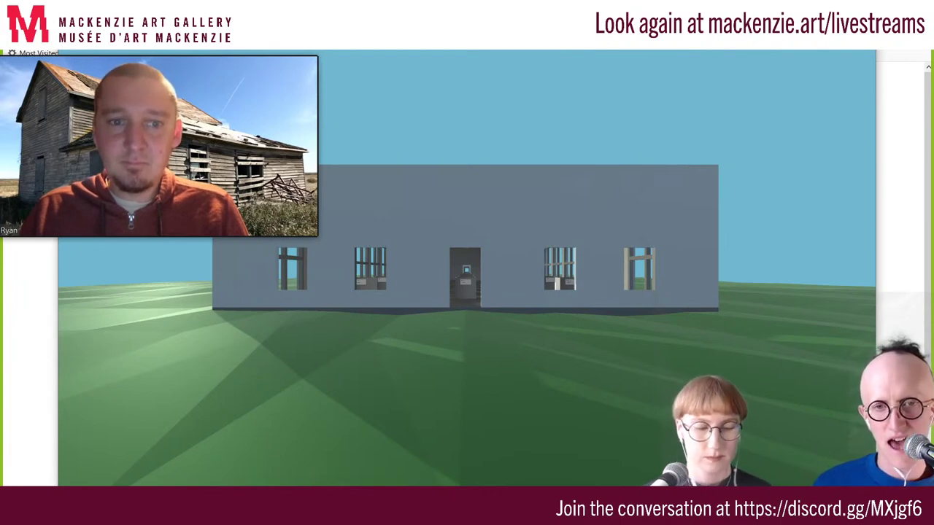
key(s)
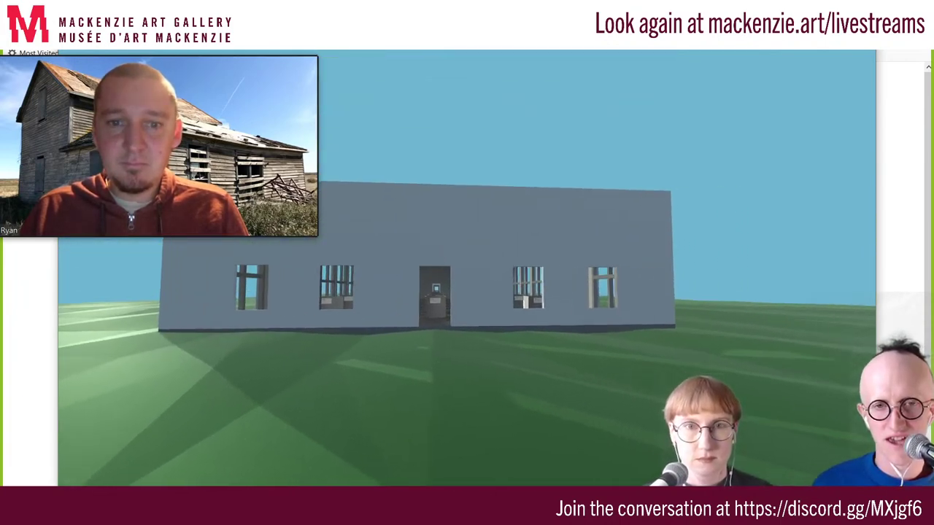
key(w)
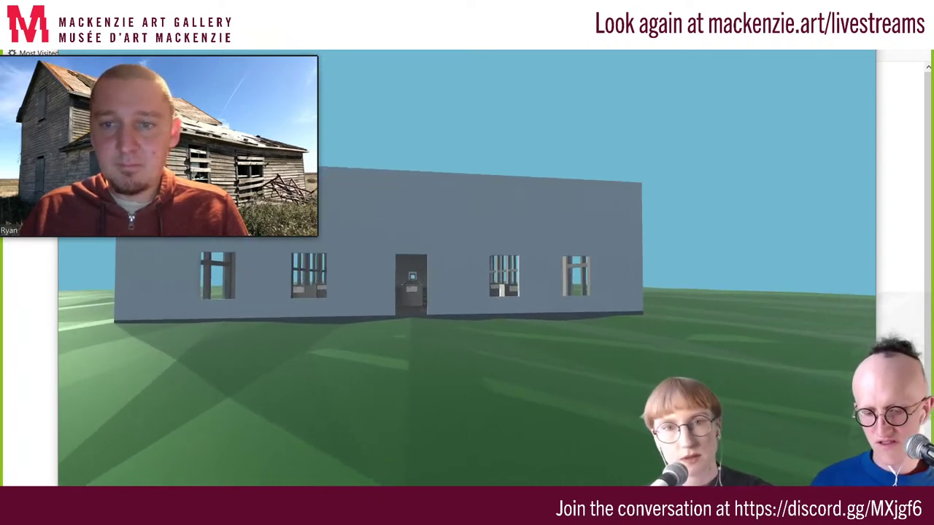
key(w)
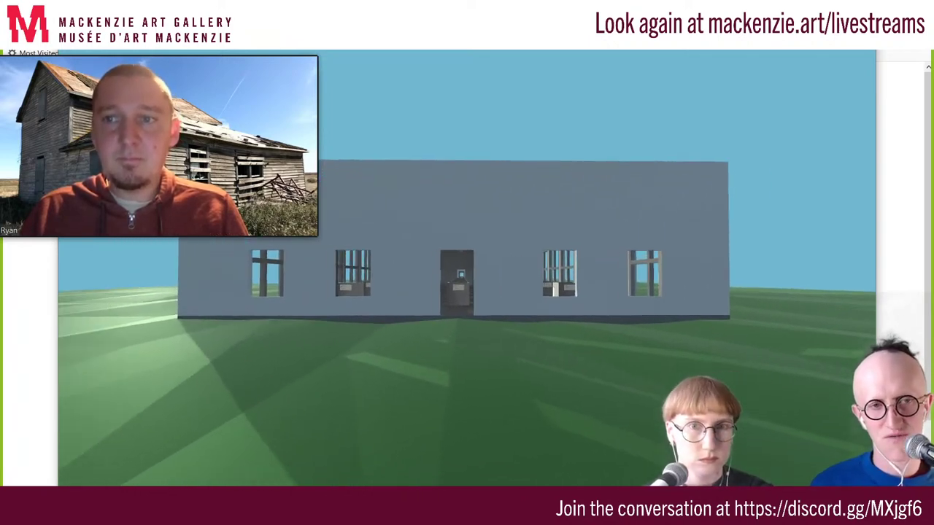
key(w)
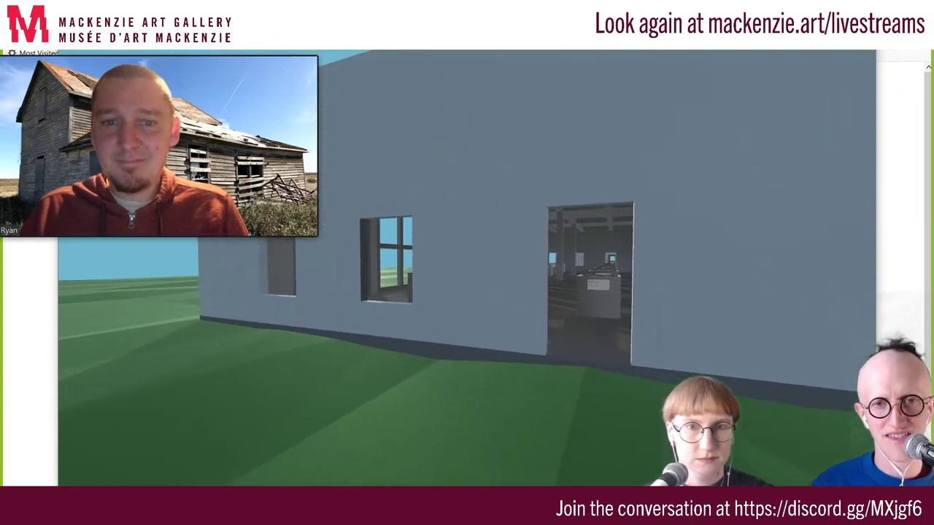
Walk along the wall past the windows and line up facing the open doorway
key(d)
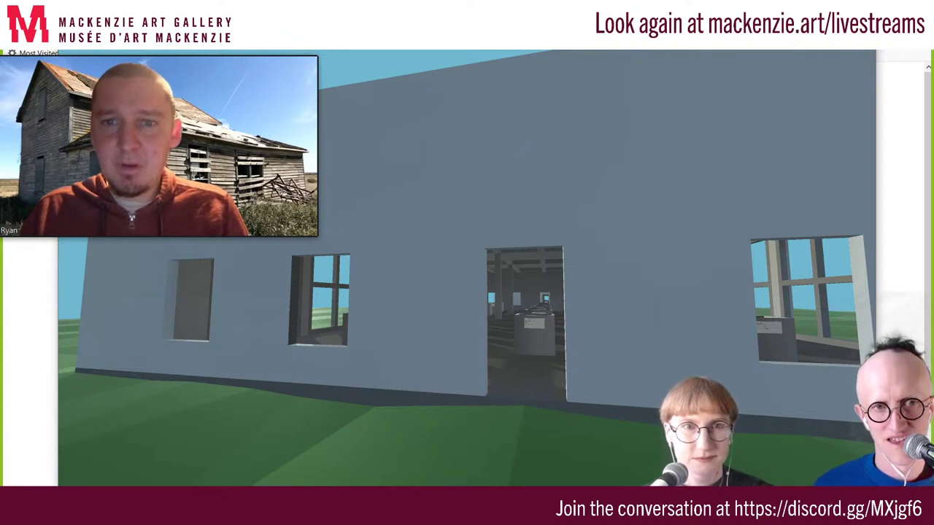
key(d)
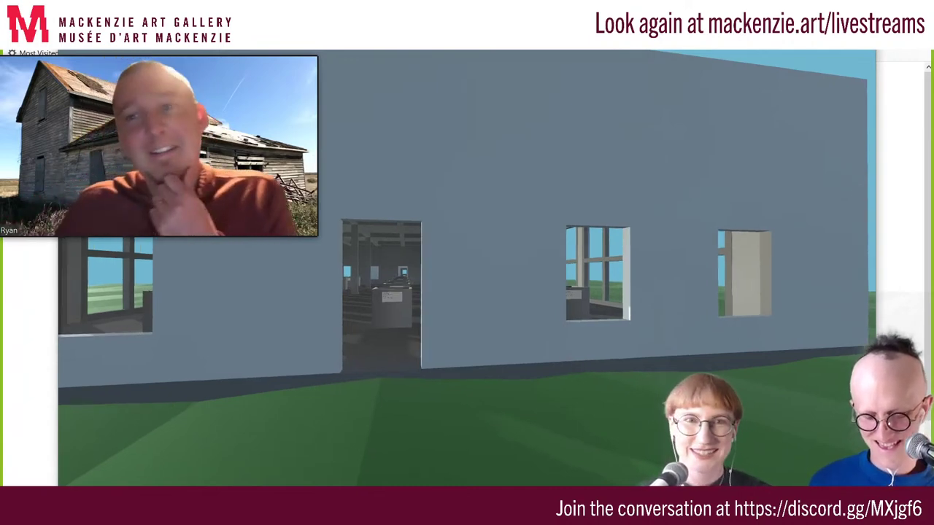
key(q)
key(e)
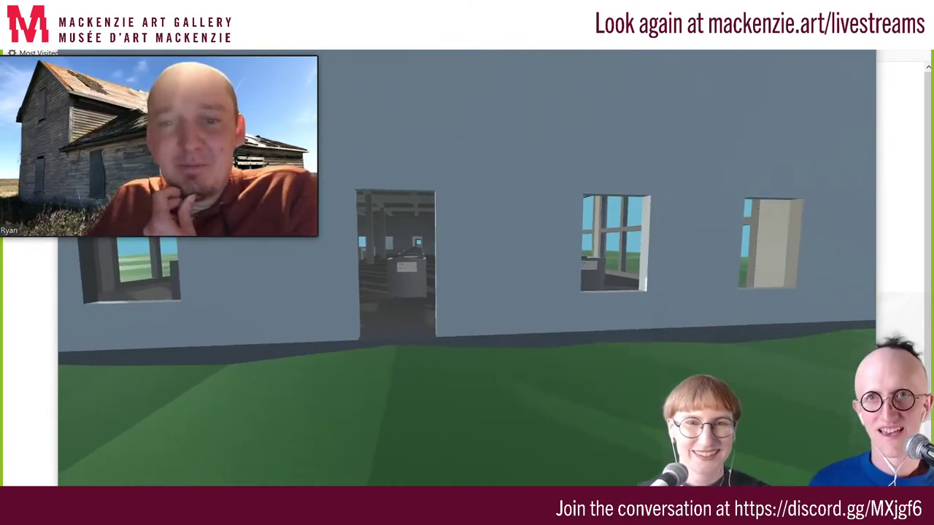
key(w)
key(w)
key(q)
key(e)
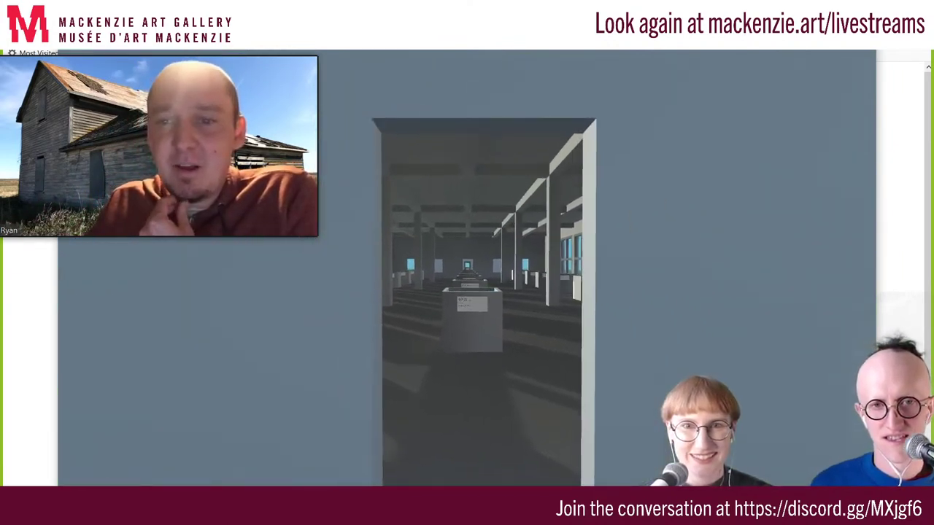
Enter the hall and approach the Decent Water pedestal closely enough to read its label
key(w)
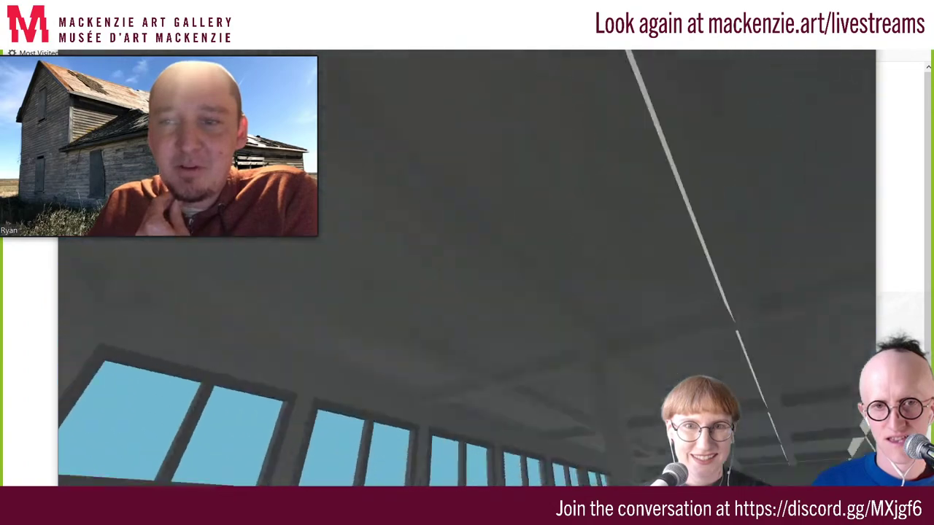
key(e)
key(q)
key(w)
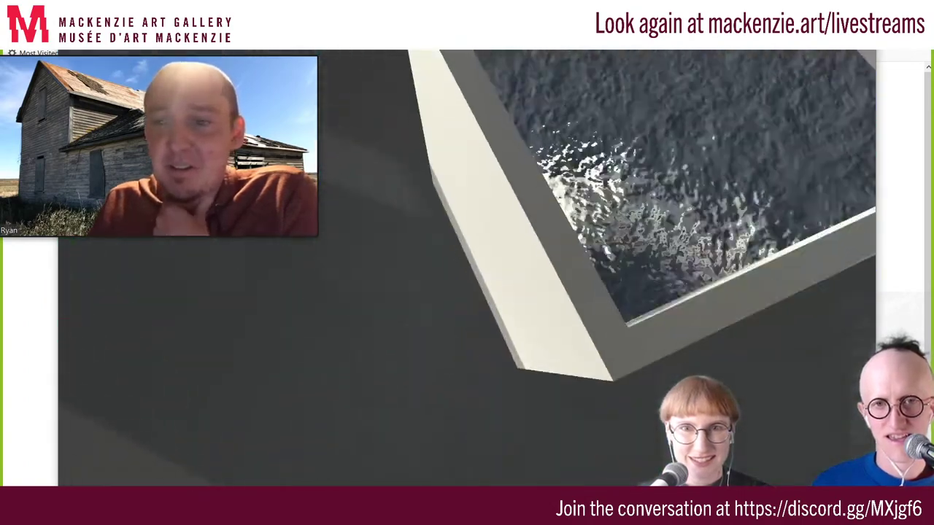
key(s)
key(e)
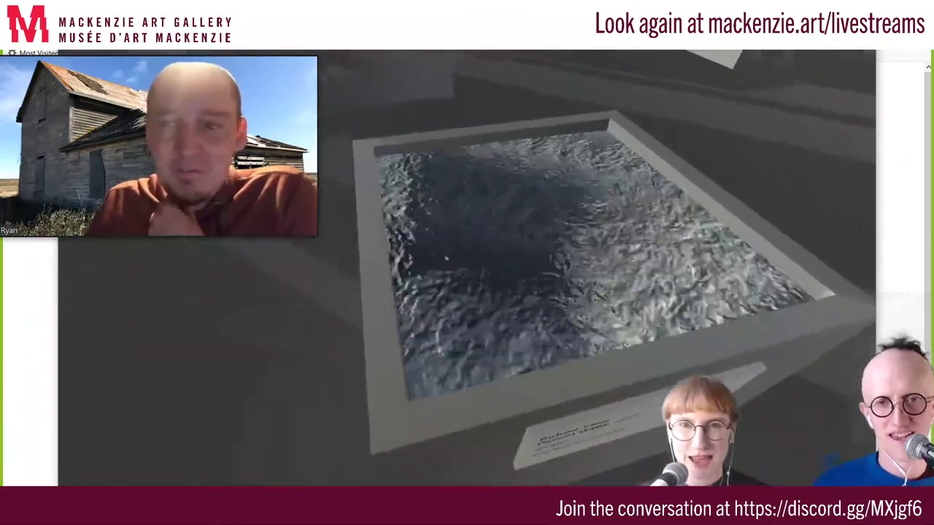
key(w)
key(s)
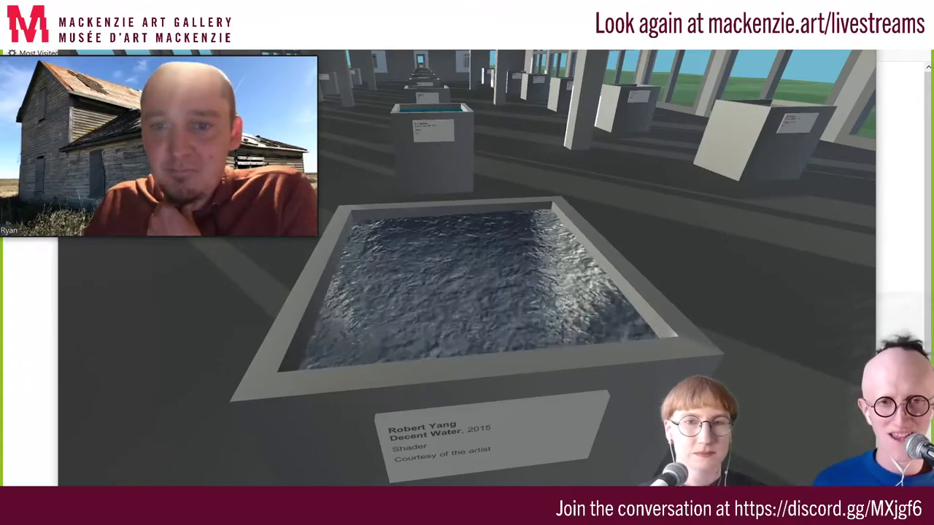
Circle the Decent Water pedestal, then walk past it and turn toward the windows
key(a)
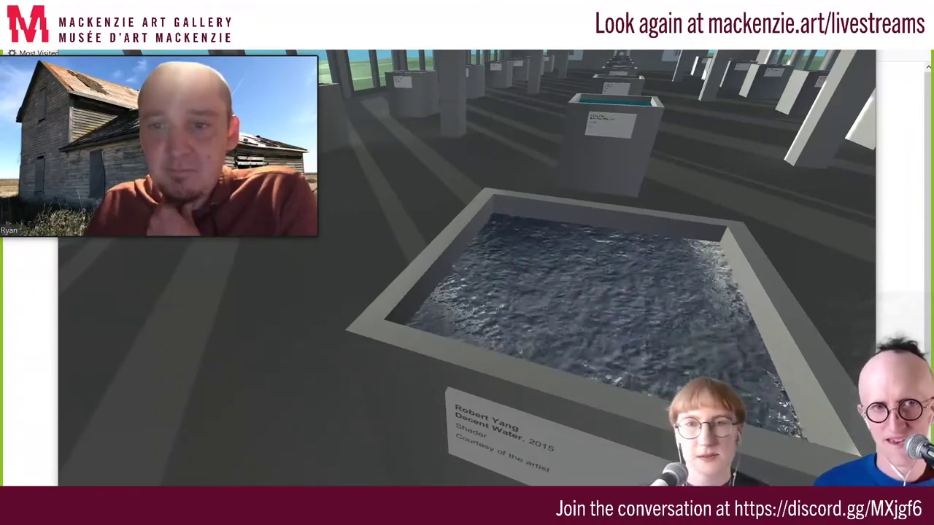
key(d)
key(d)
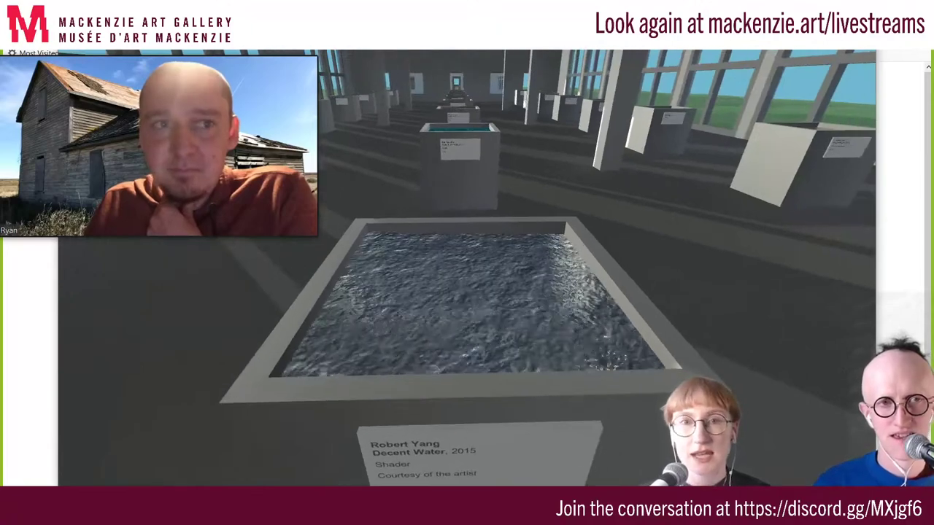
key(Up)
key(w)
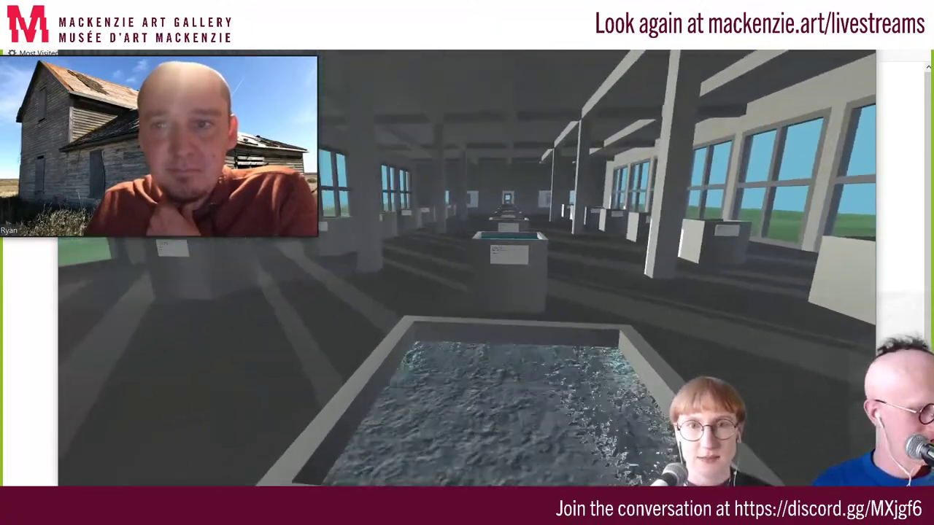
key(w)
key(Right)
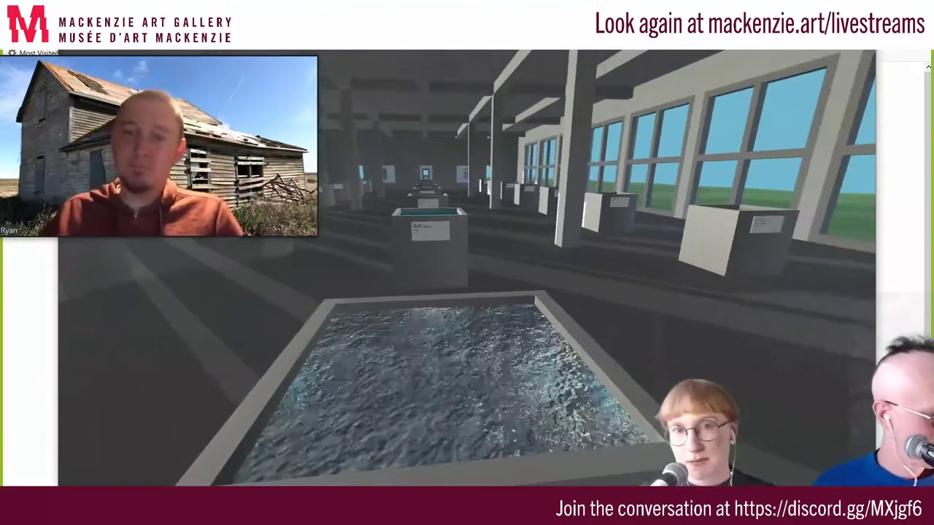
Walk past the Ocean Water and Simple Water pedestals to the UtopiaWorx 'Hard Water' tank
key(w)
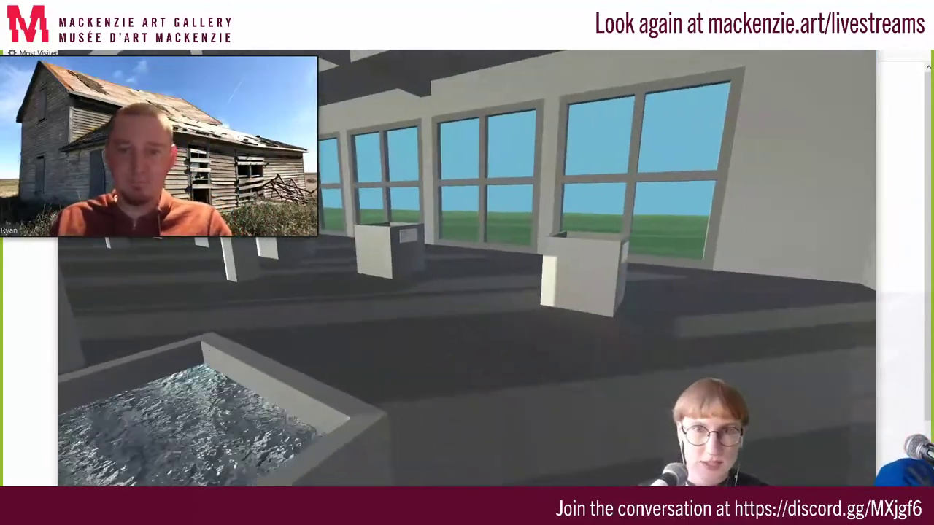
key(Left)
key(Left)
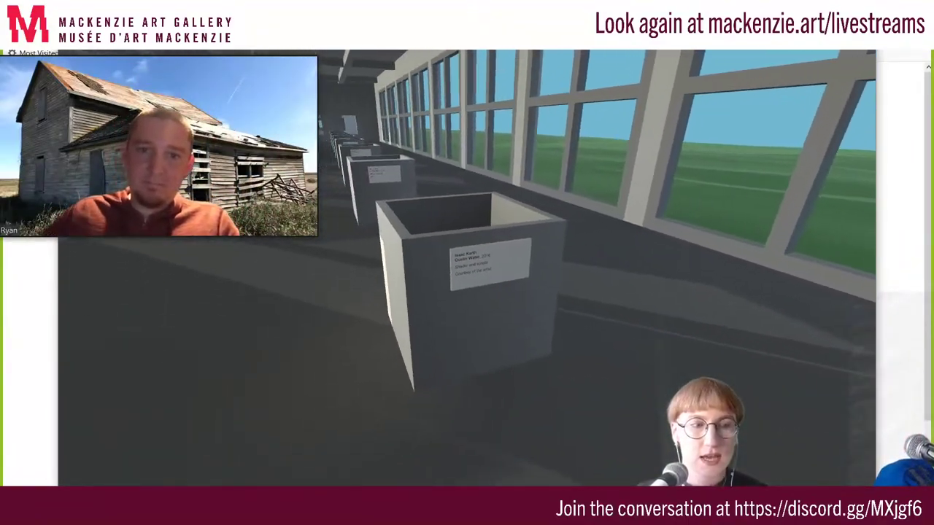
key(w)
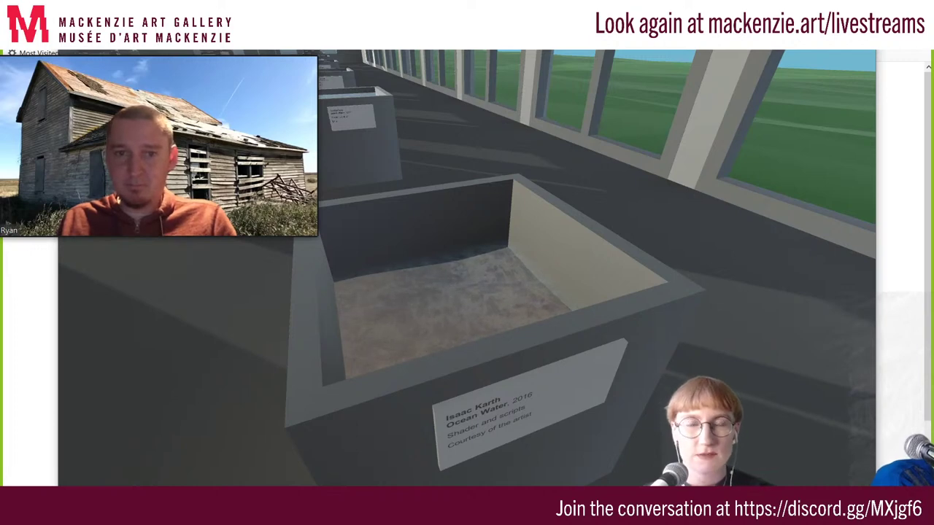
key(Right)
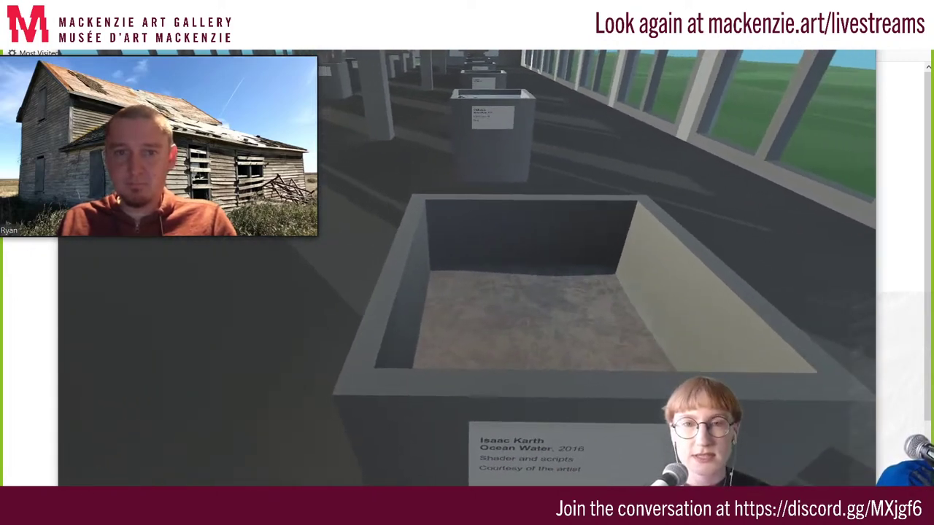
key(Up)
key(Left)
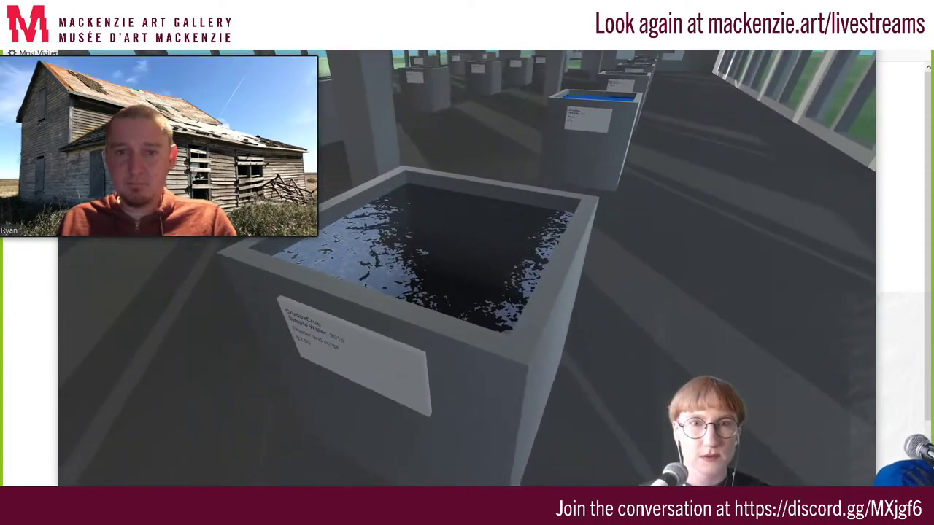
key(Right)
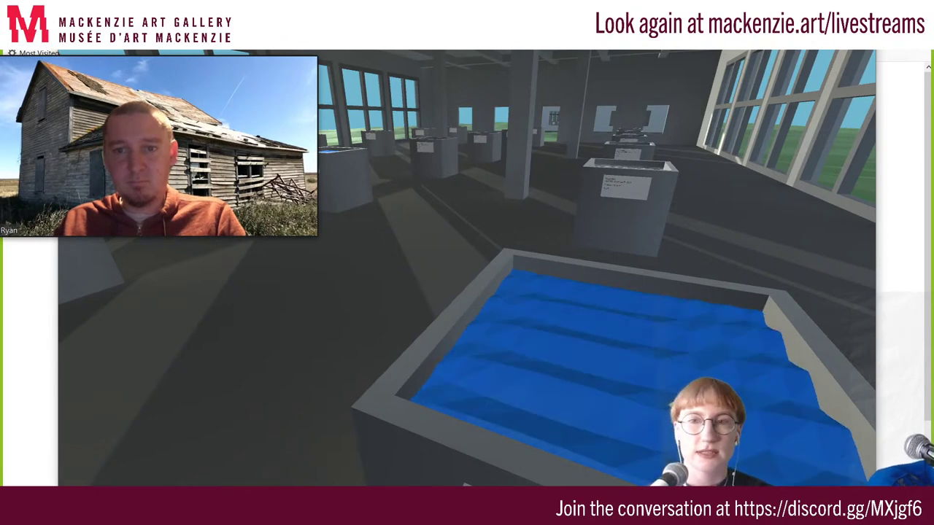
key(Right)
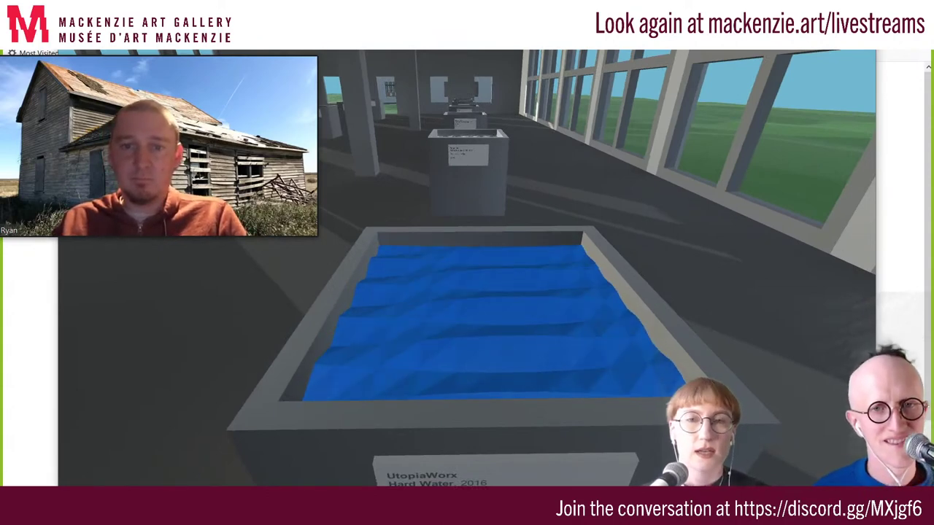
Turn away from the Hard Water tank and walk out onto the grassy field
key(Left)
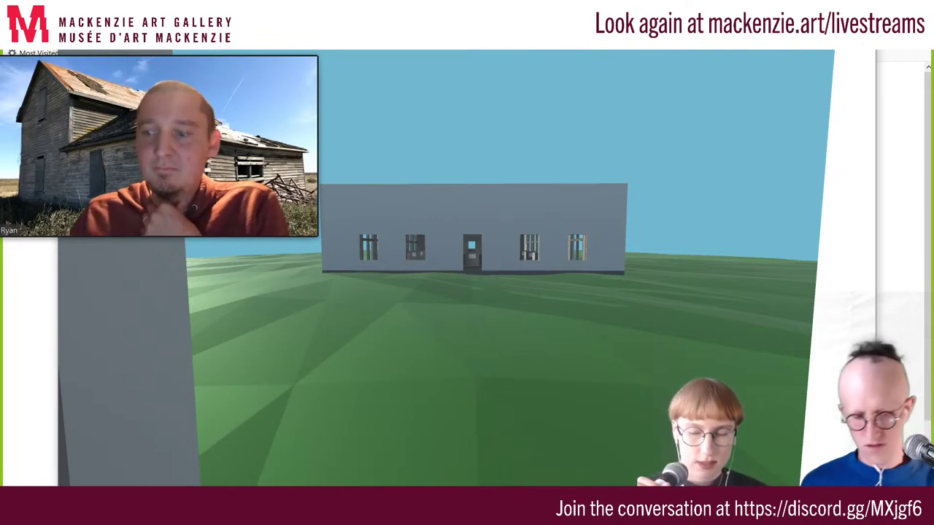
Leave the v r 3 game for Firefox and bring up the Are We Having Fun Yet? tab
key(alt+Tab)
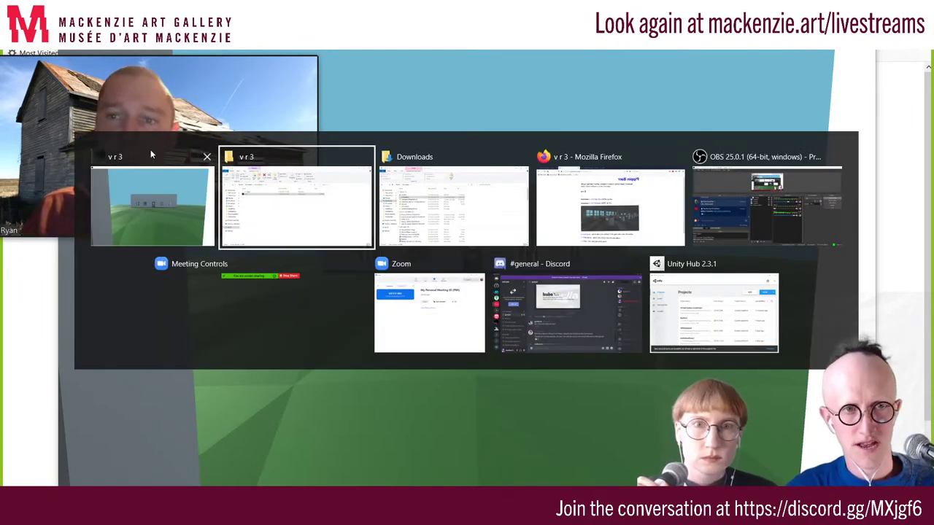
click(150, 149)
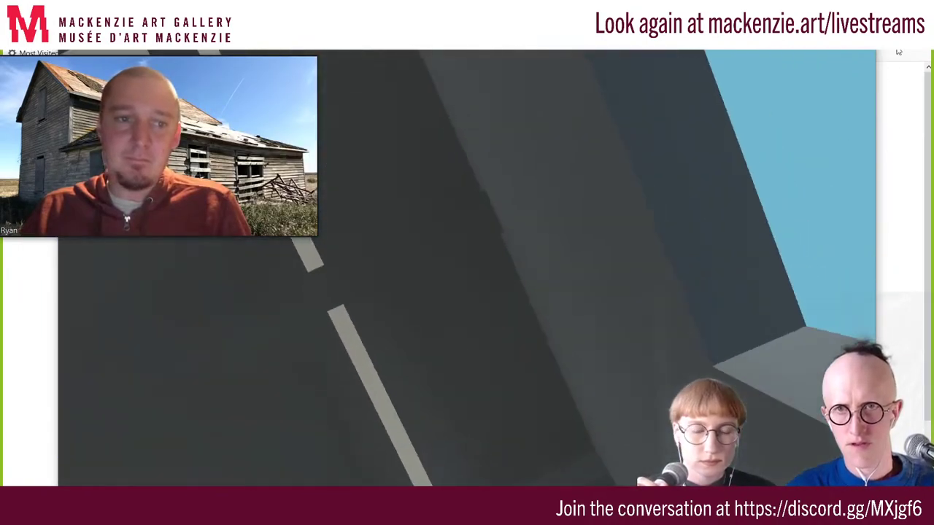
key(alt+Tab)
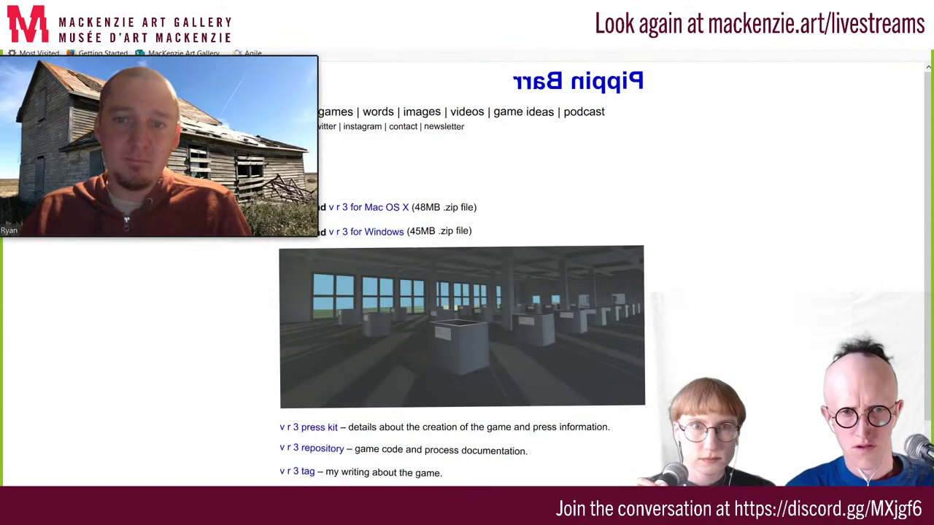
mouse_move(362, 472)
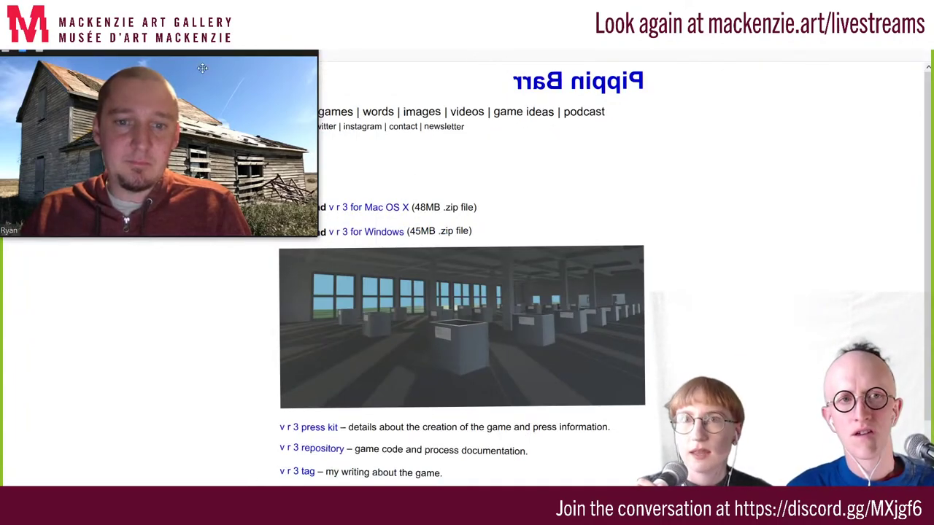
key(ctrl+Tab)
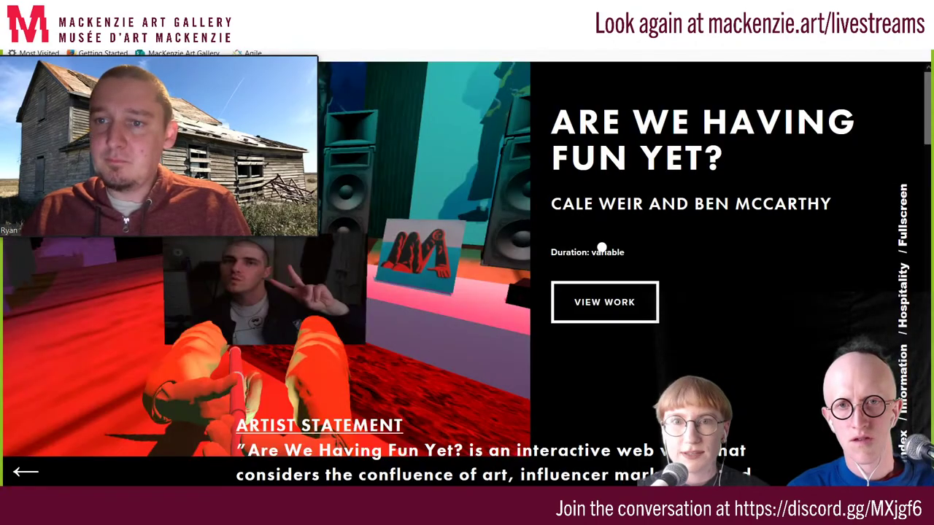
Follow the artwork page's VIEW WORK link to the itch.io game page
click(629, 311)
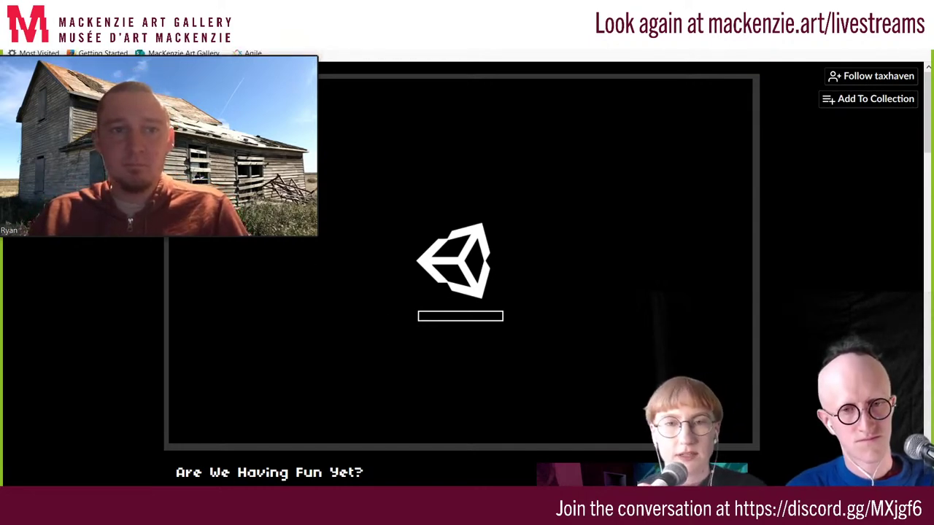
Let the Unity game finish loading, dismiss the tab menu, and face the title and controls wall
mouse_move(464, 511)
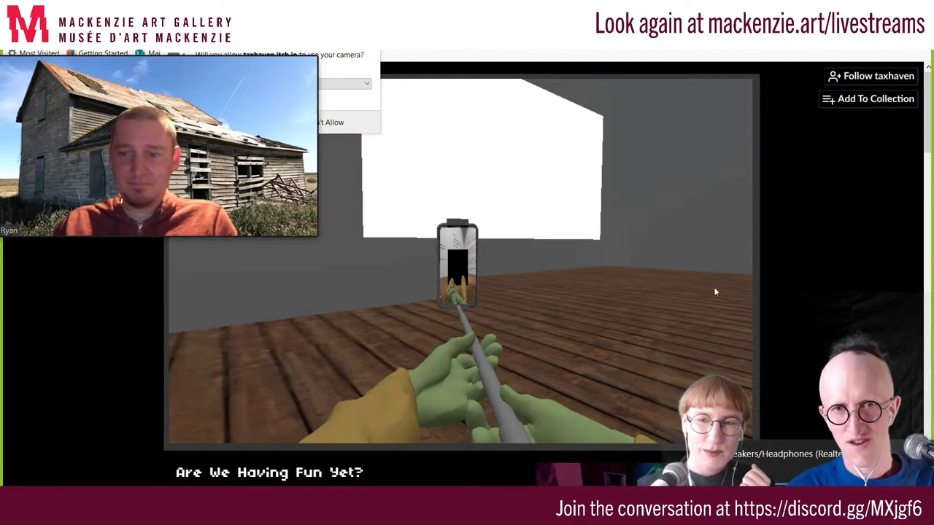
right_click(216, 48)
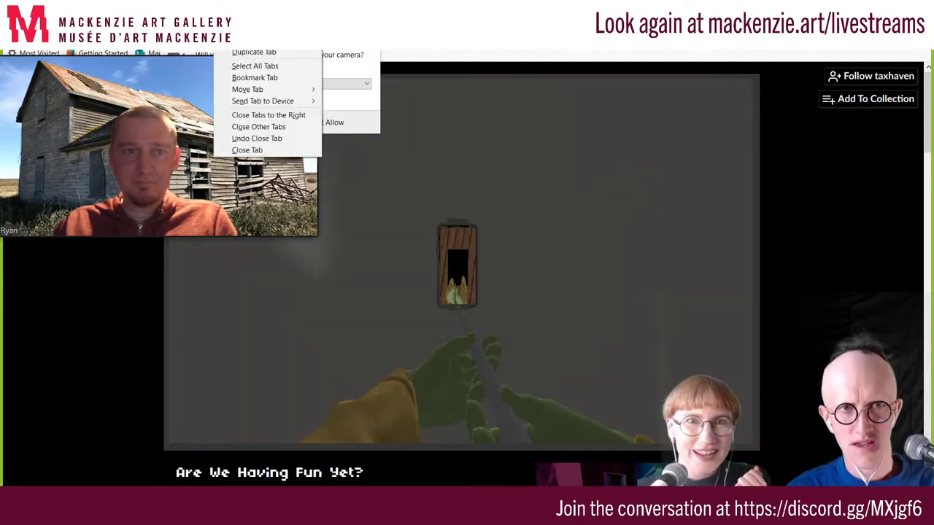
key(Escape)
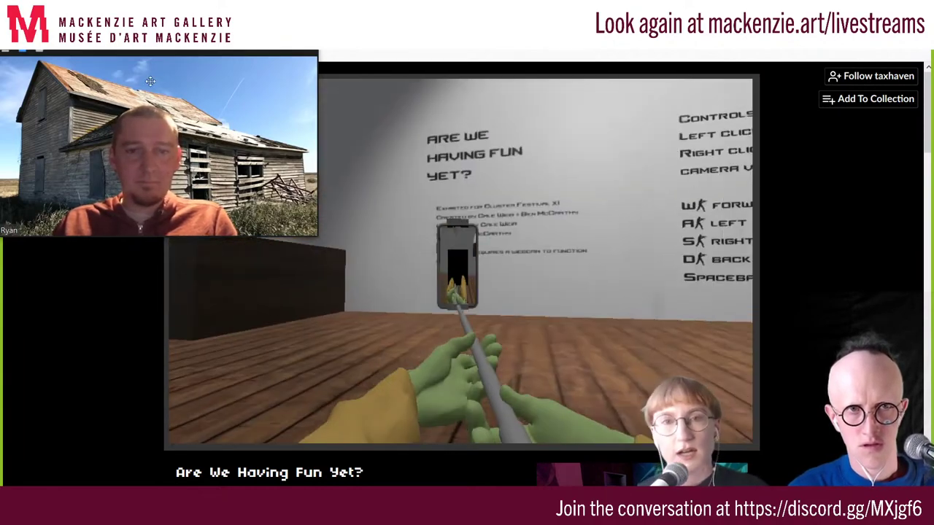
Clear Firefox's temporary camera block for taxhaven.itch.io and reload the game page
click(206, 61)
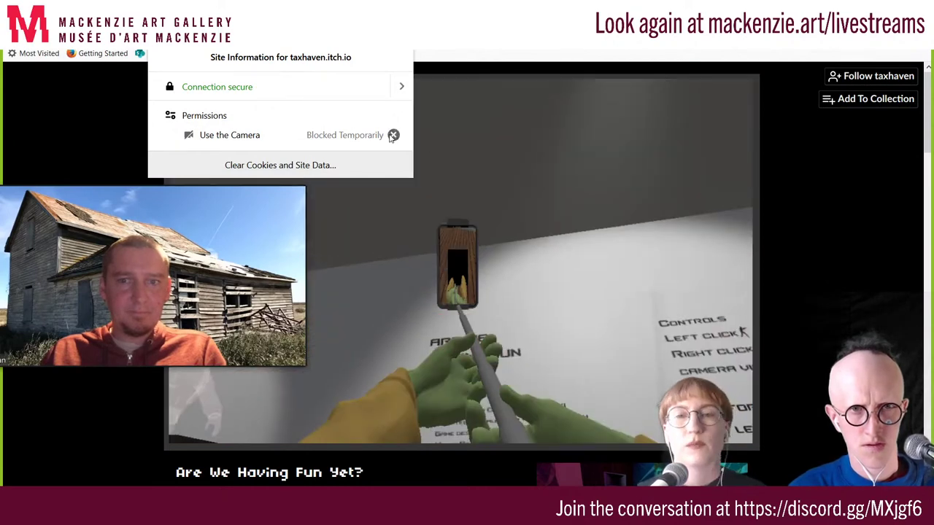
click(393, 135)
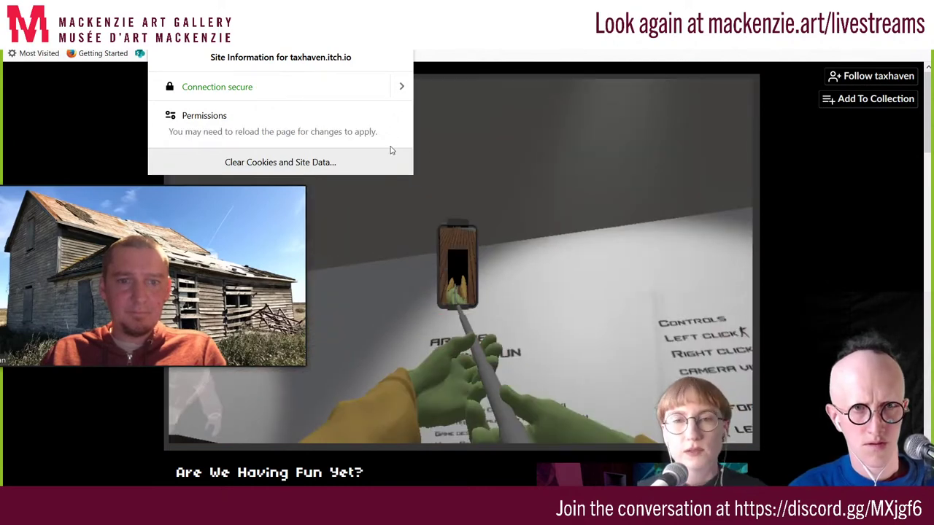
key(Escape)
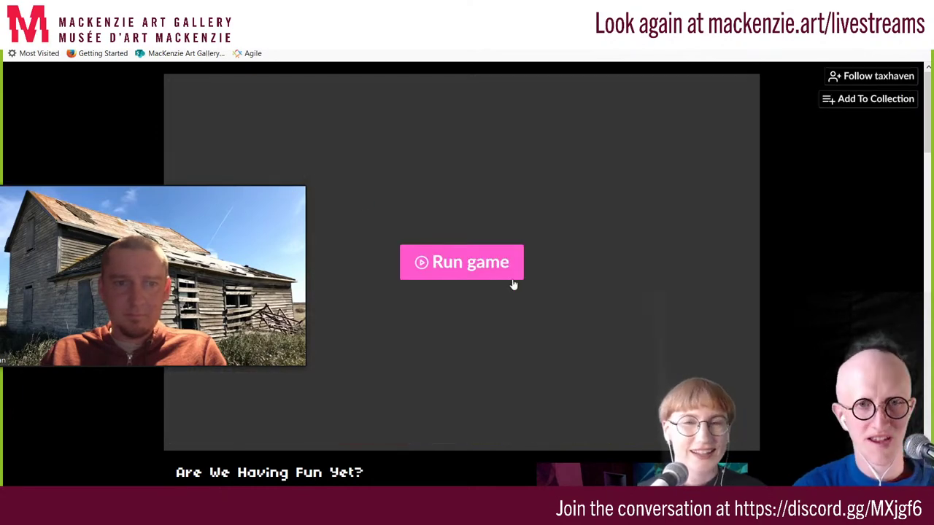
Run the game and allow it to use the Integrated Webcam
click(460, 267)
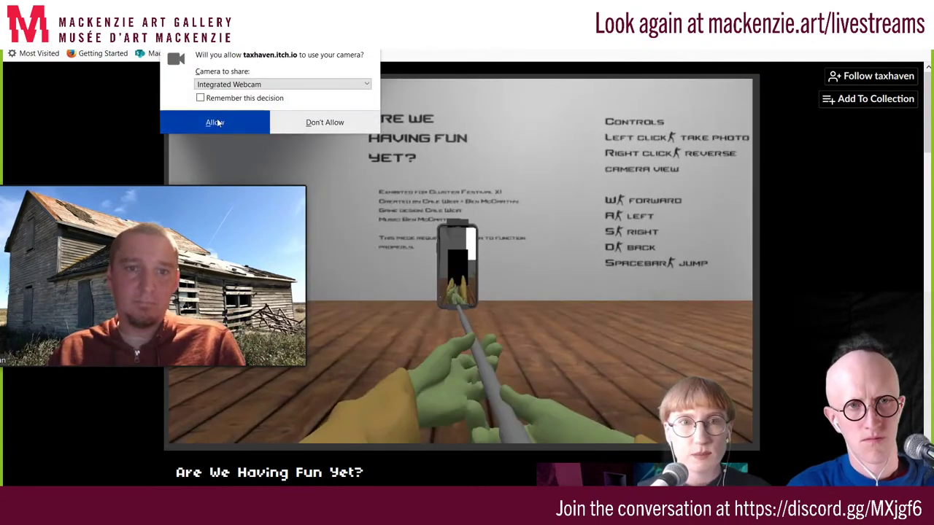
click(214, 123)
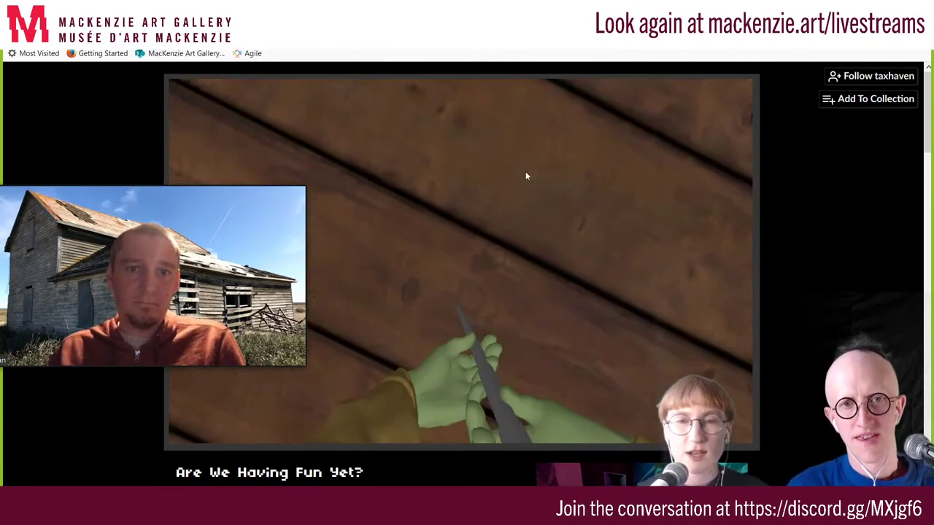
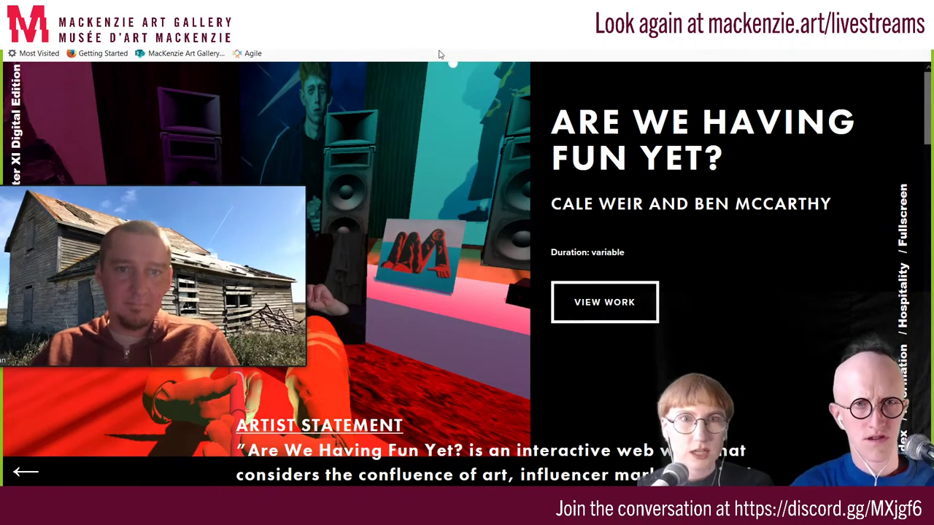
Show the Firefox address-bar site suggestions, dismiss them, then bring them up again
click(442, 45)
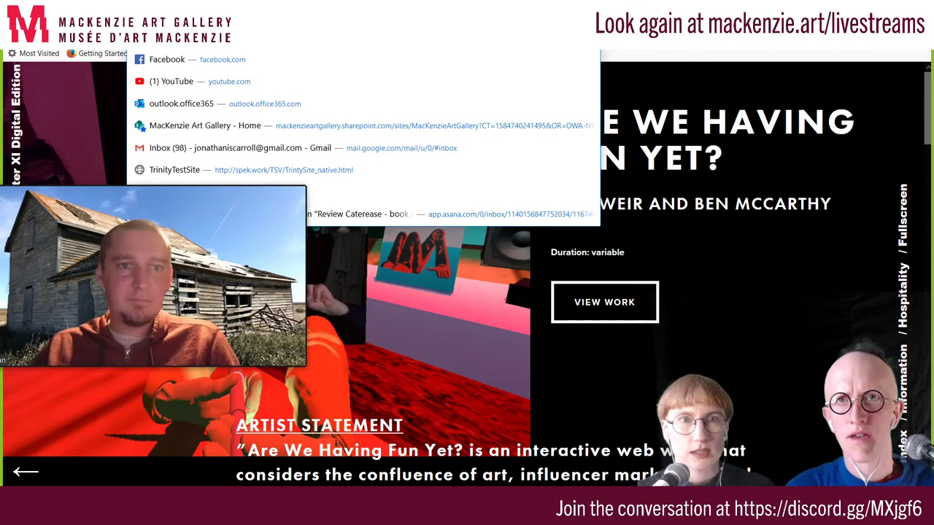
key(Escape)
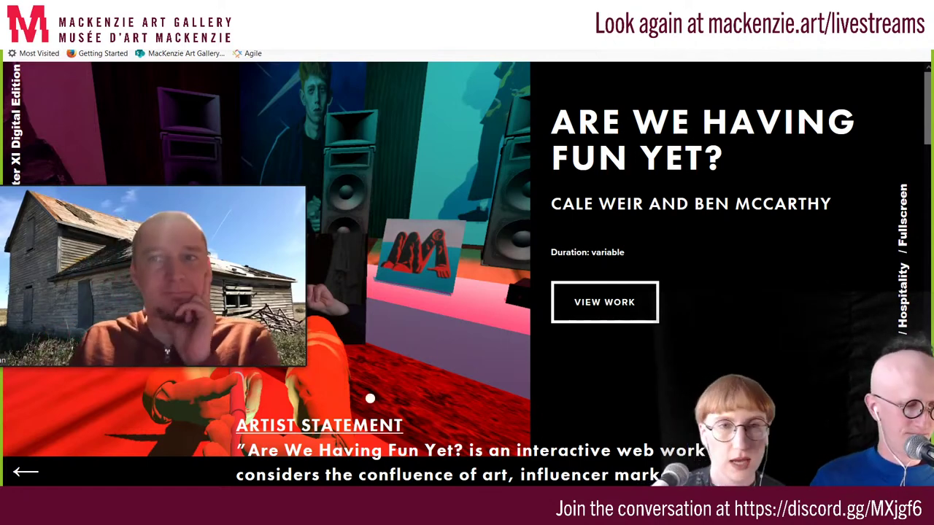
click(365, 41)
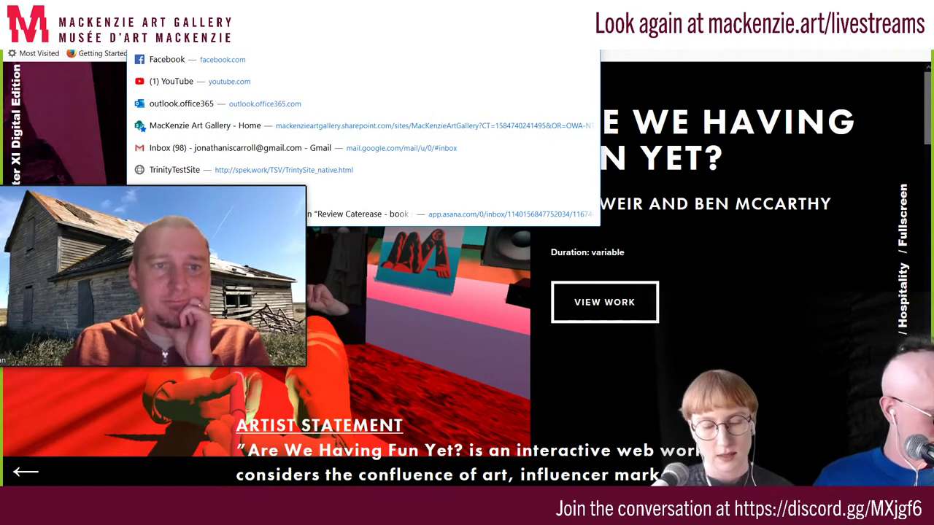
Search Google for 'panther modern gallery' and open the Panther Modern result
text(panth)
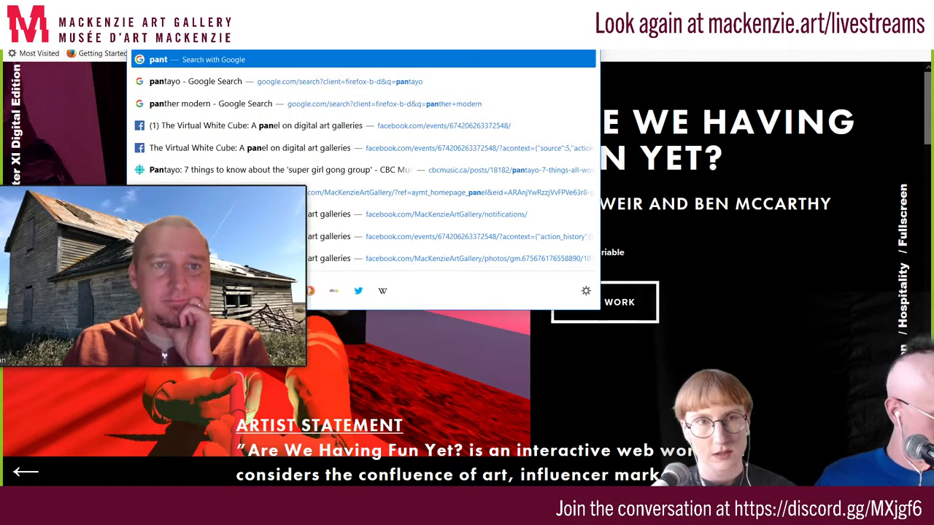
key(BackSpace)
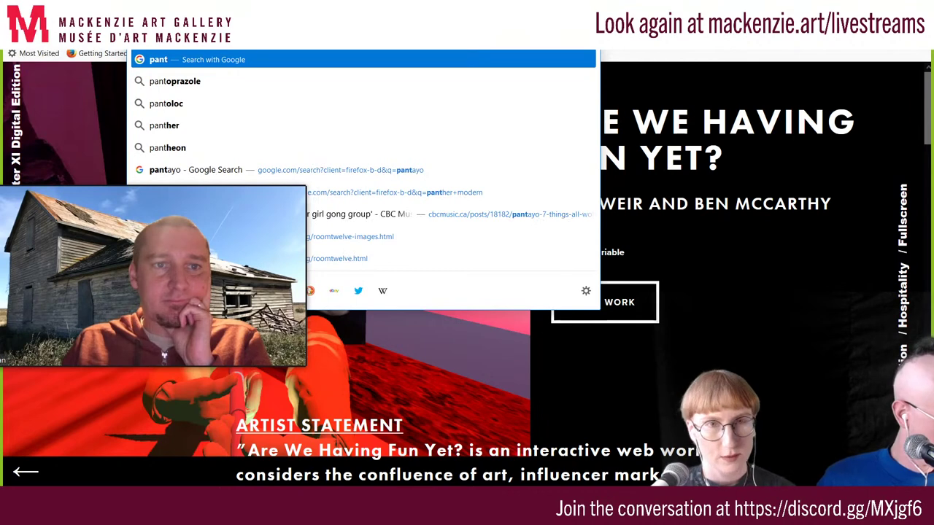
key(BackSpace)
text(th)
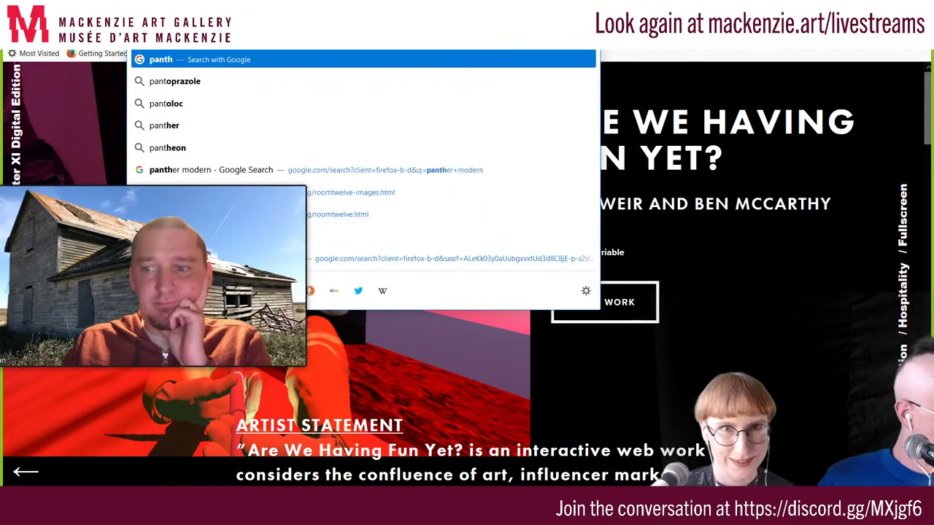
text(er modern)
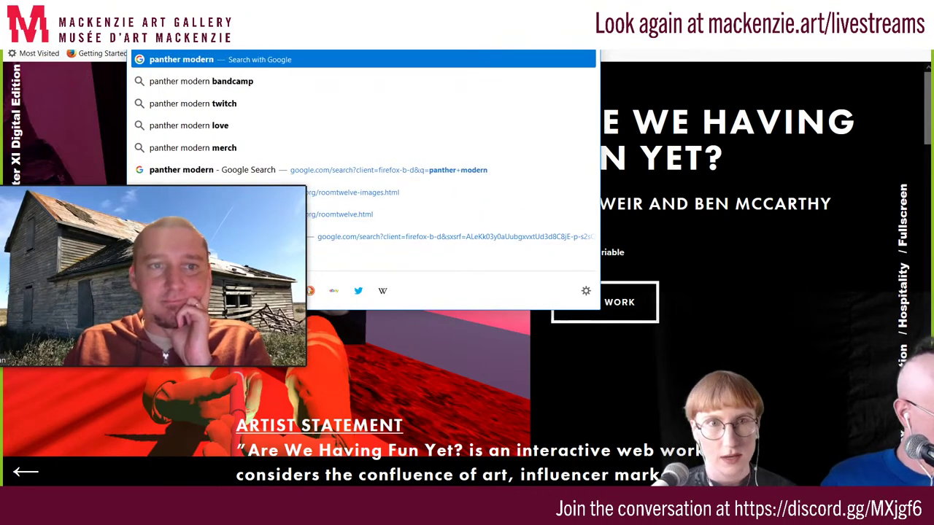
text( gallery)
key(Return)
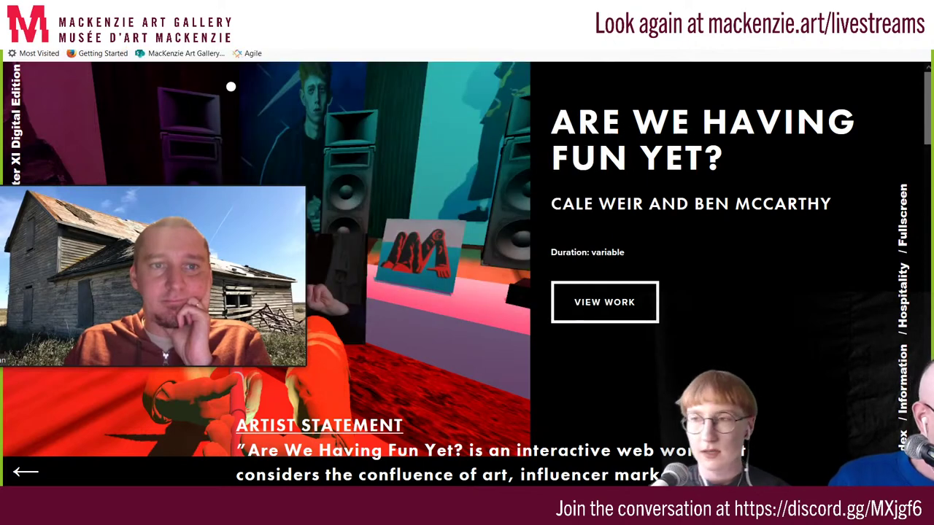
scroll(214, 131, down, 2)
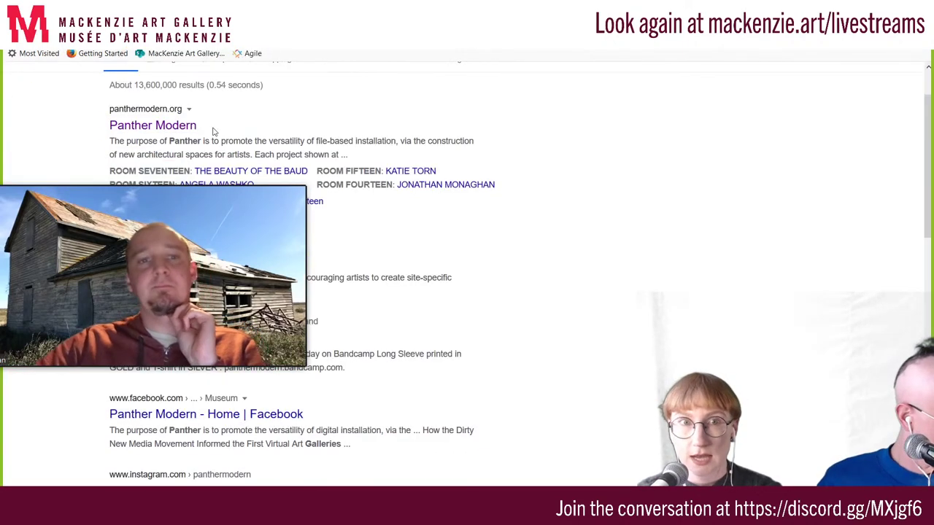
click(155, 130)
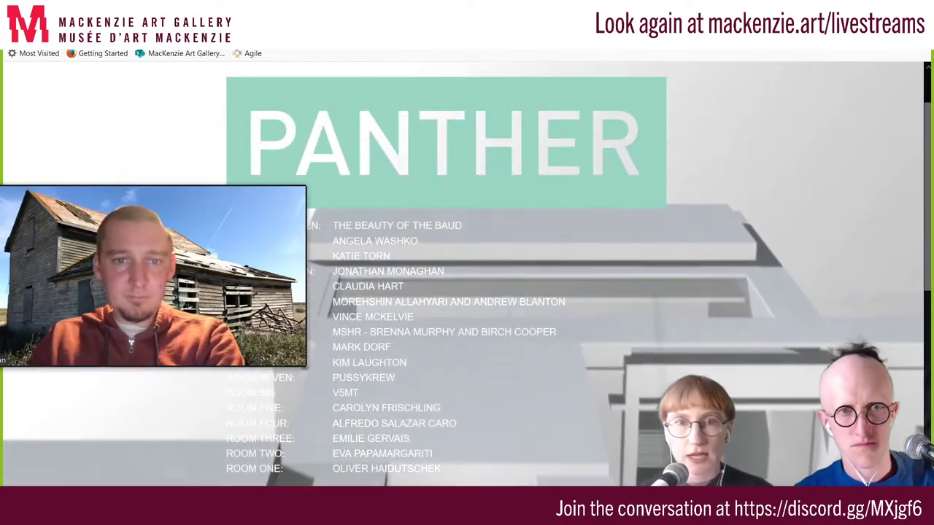
Open the Room Twelve artist link from the Panther room list
drag(149, 176, 151, 66)
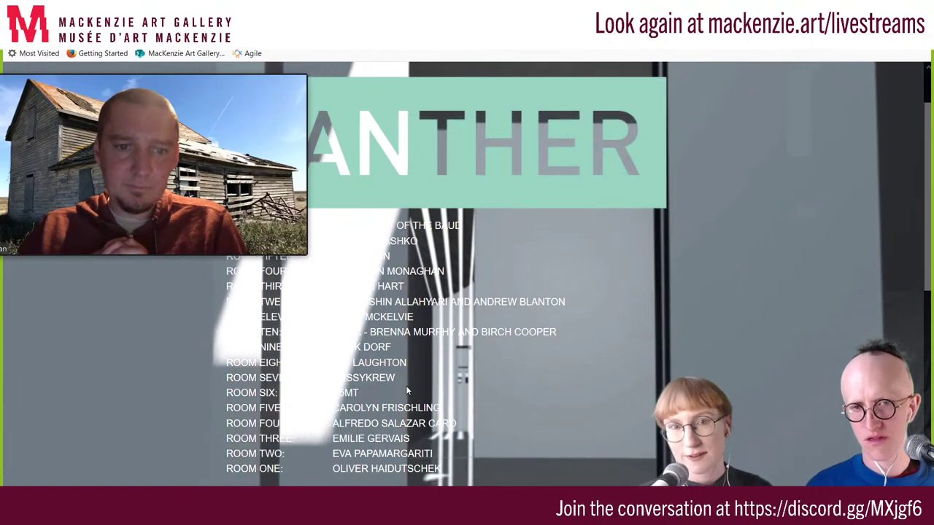
click(406, 385)
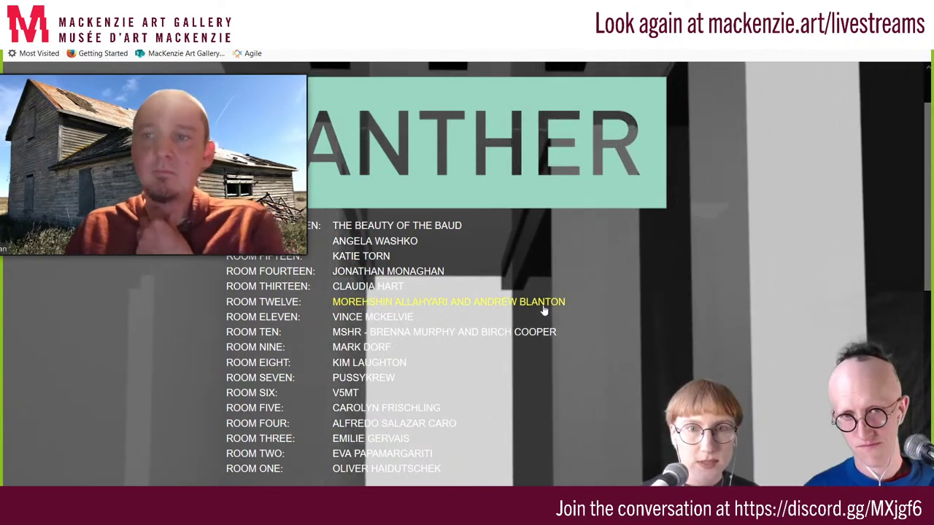
click(547, 310)
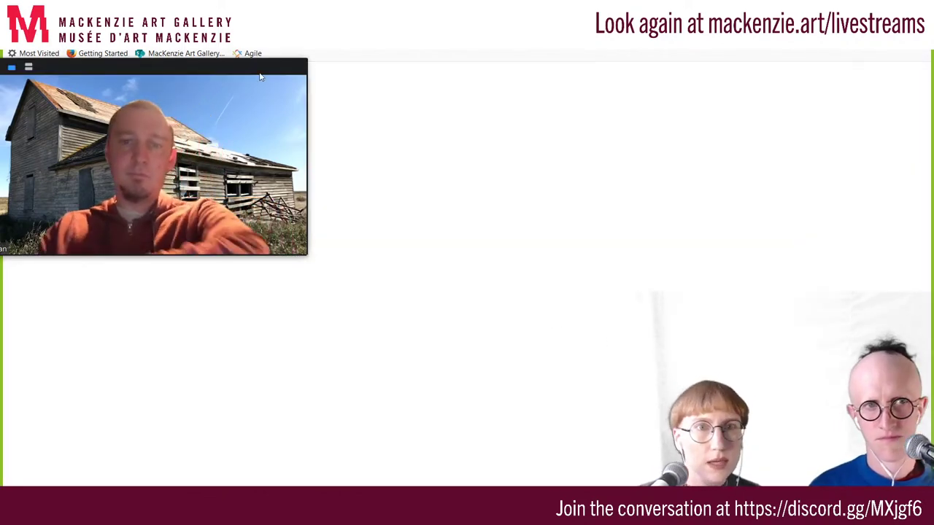
Cancel the Unity Web Player download for Room Twelve and go back to the room list
drag(260, 76, 262, 190)
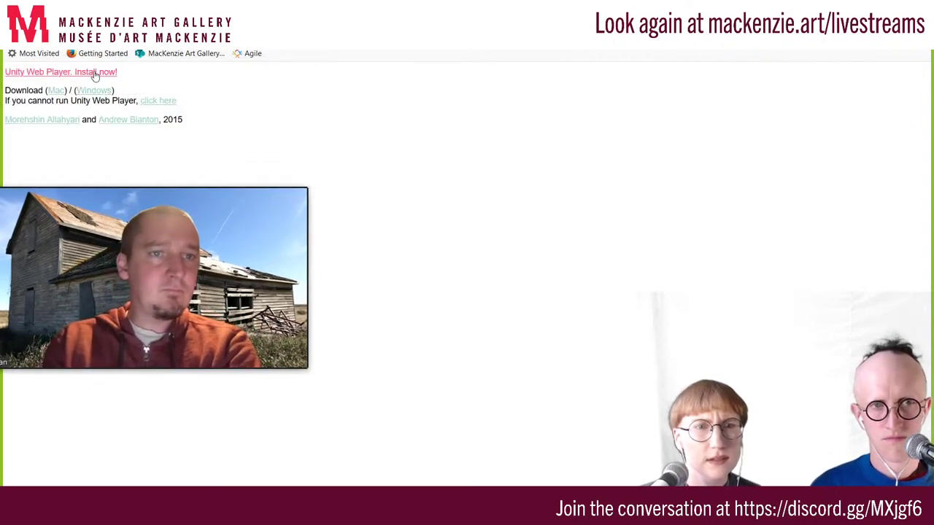
click(95, 73)
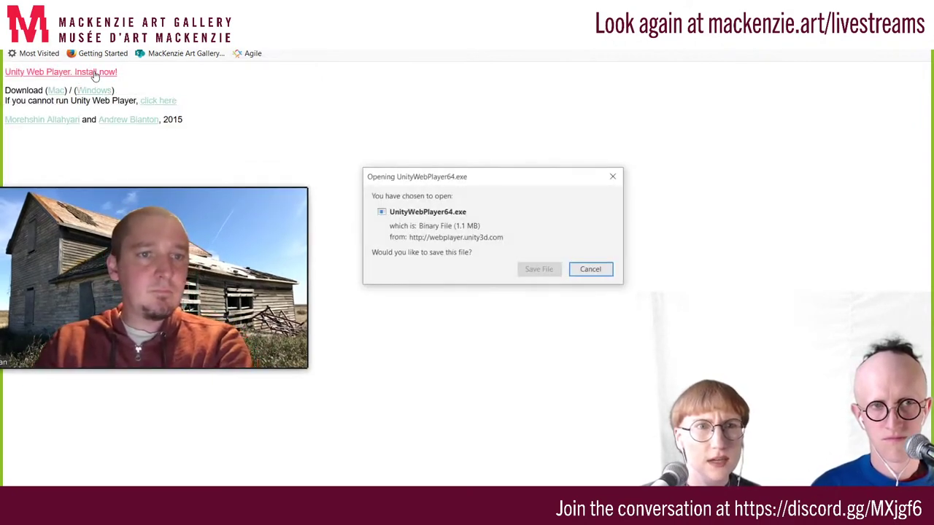
click(616, 183)
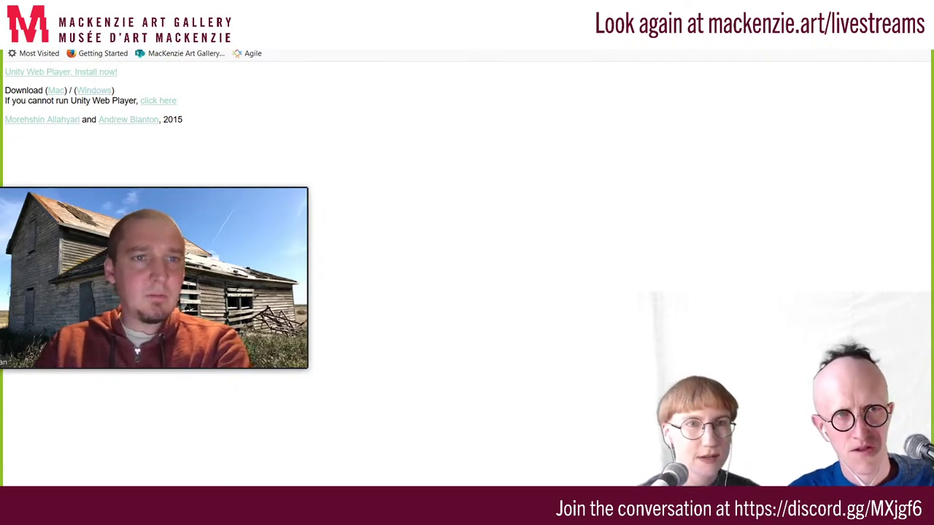
click(33, 36)
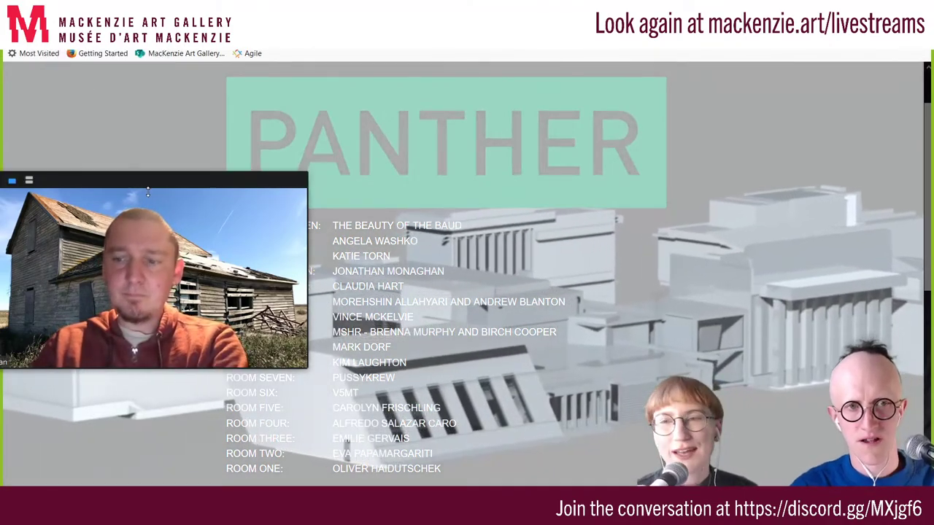
Move from the Panther page to the Rhizome 'Material Speculation: ISIS' project entry
mouse_move(152, 182)
mouse_down()
mouse_move(163, 159)
mouse_move(155, 75)
mouse_up()
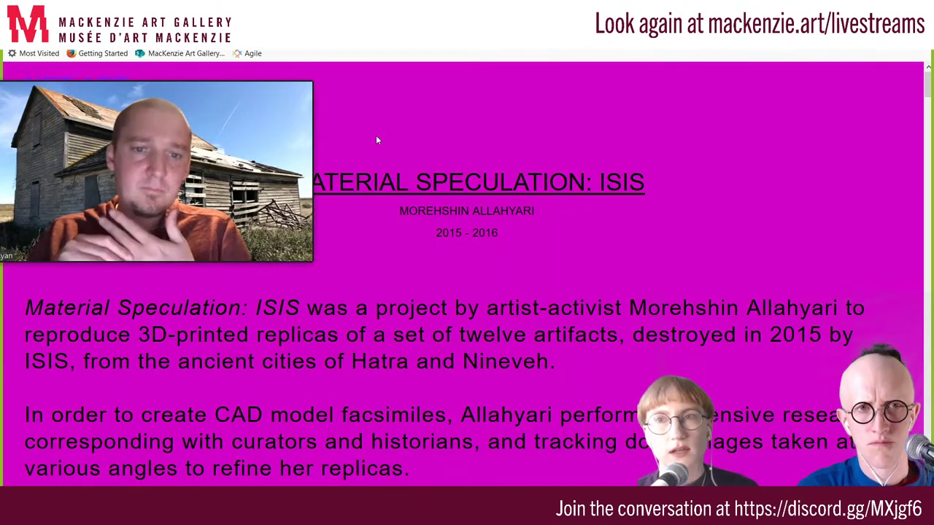
Scroll through the Material Speculation: ISIS description, then focus the address bar with Ctrl+L
scroll(704, 208, down, 6)
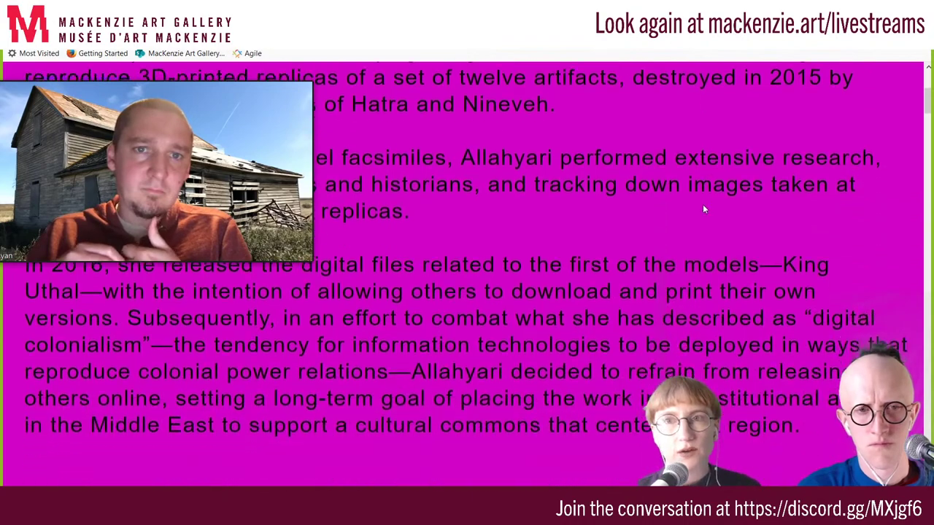
scroll(704, 210, down, 1)
scroll(703, 209, down, 2)
scroll(704, 209, down, 2)
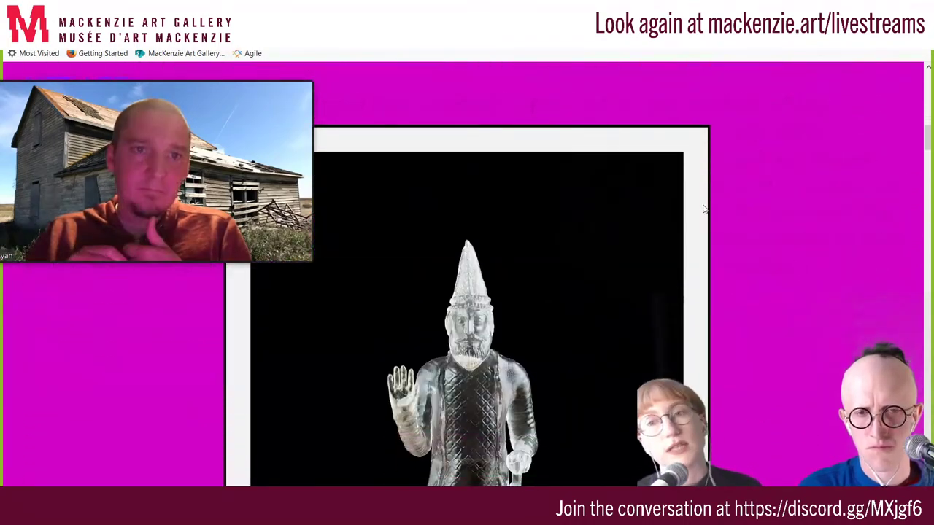
scroll(704, 210, down, 2)
scroll(704, 210, down, 2)
scroll(704, 209, down, 3)
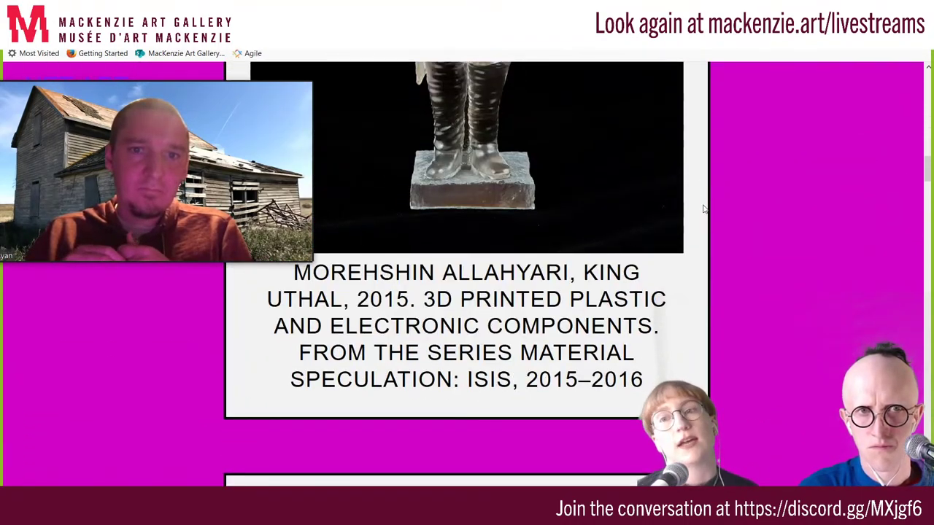
scroll(704, 210, up, 3)
scroll(704, 209, down, 5)
scroll(704, 209, down, 3)
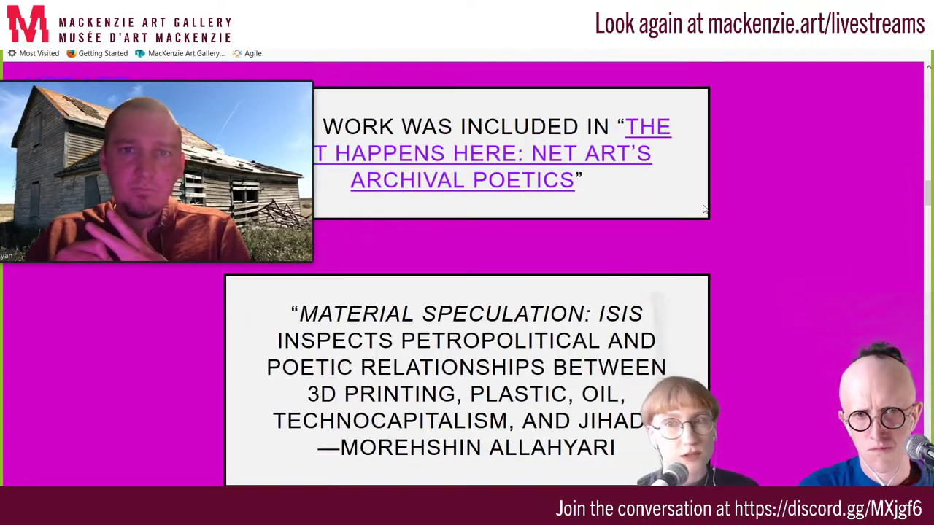
scroll(704, 210, down, 2)
scroll(704, 210, down, 1)
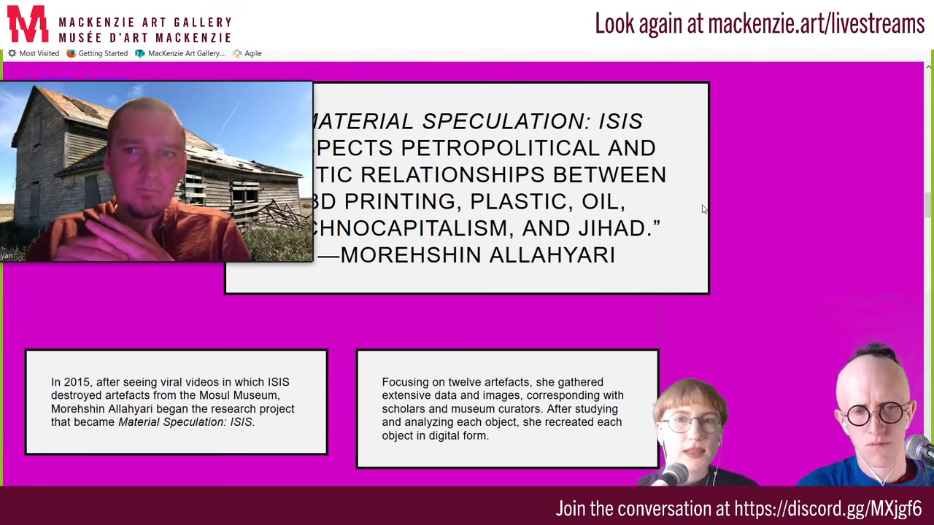
scroll(704, 210, up, 3)
scroll(703, 209, up, 4)
scroll(704, 210, up, 3)
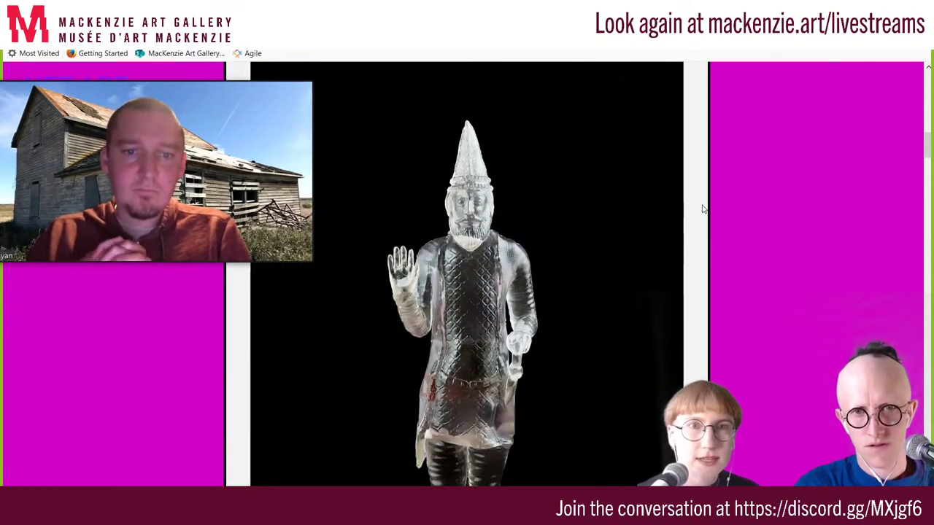
scroll(704, 210, down, 1)
scroll(702, 209, down, 1)
scroll(703, 209, down, 5)
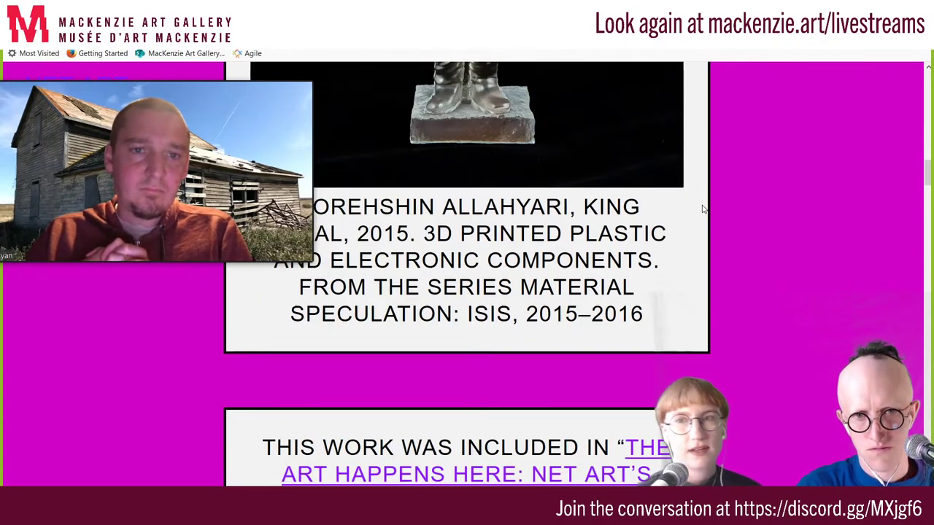
scroll(766, 213, down, 4)
scroll(767, 213, up, 10)
scroll(779, 202, up, 5)
scroll(701, 210, up, 3)
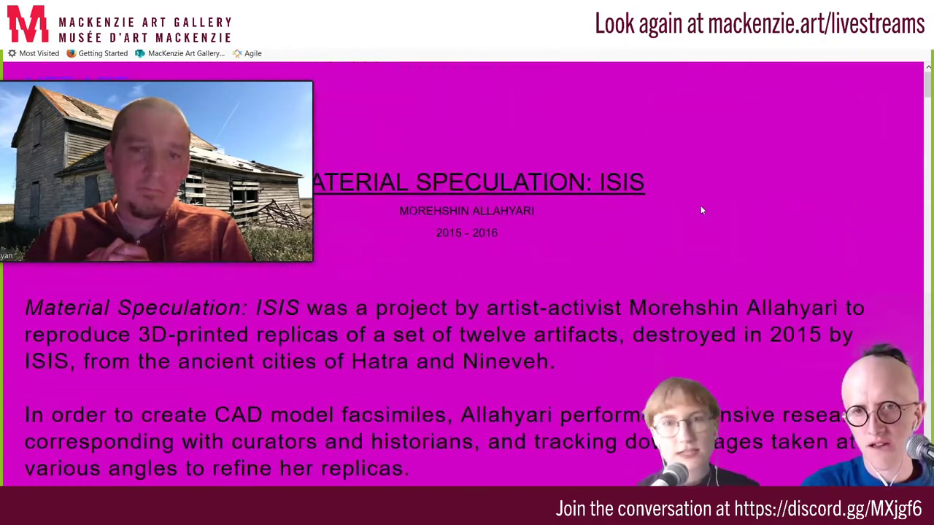
scroll(683, 193, down, 5)
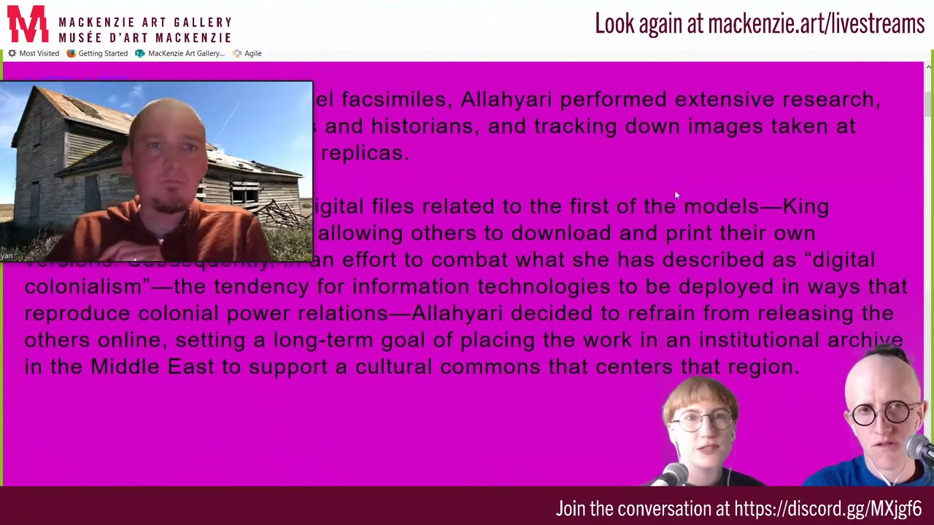
scroll(674, 190, up, 5)
key(ctrl+l)
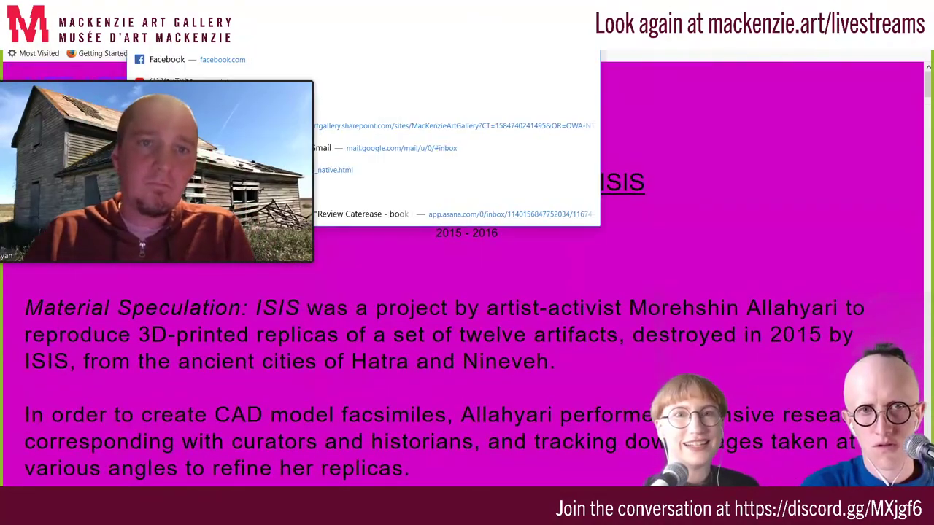
Load anthology.rhizome.org and scroll down to the Garlic=Rich Air and Nasty Nets cards
key(Return)
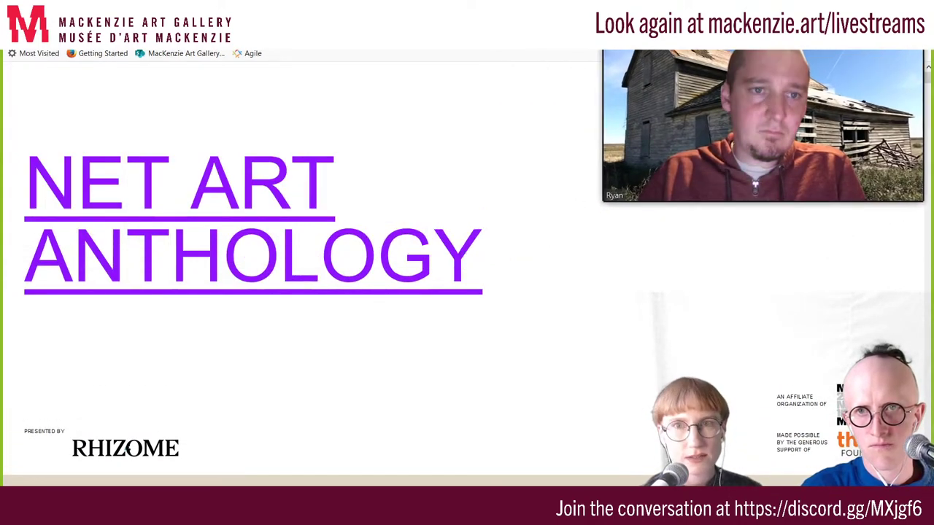
scroll(392, 295, down, 5)
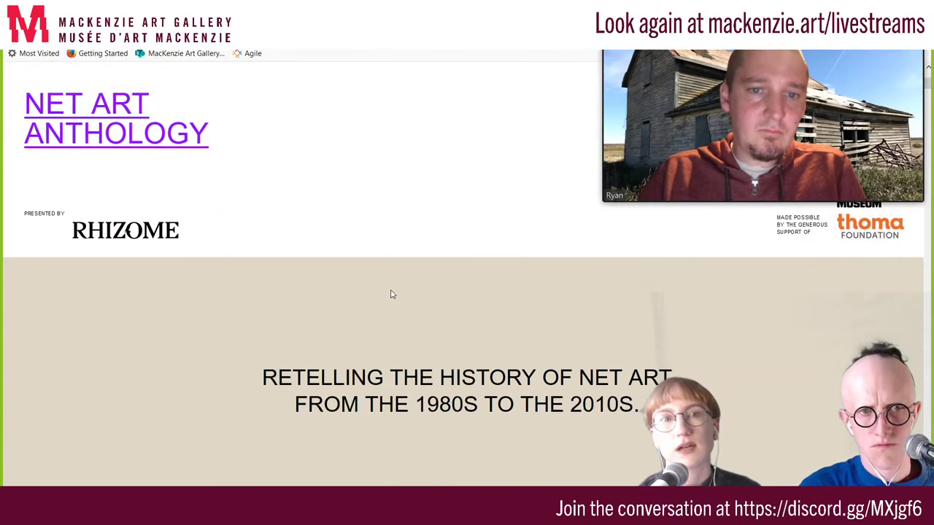
scroll(392, 295, down, 3)
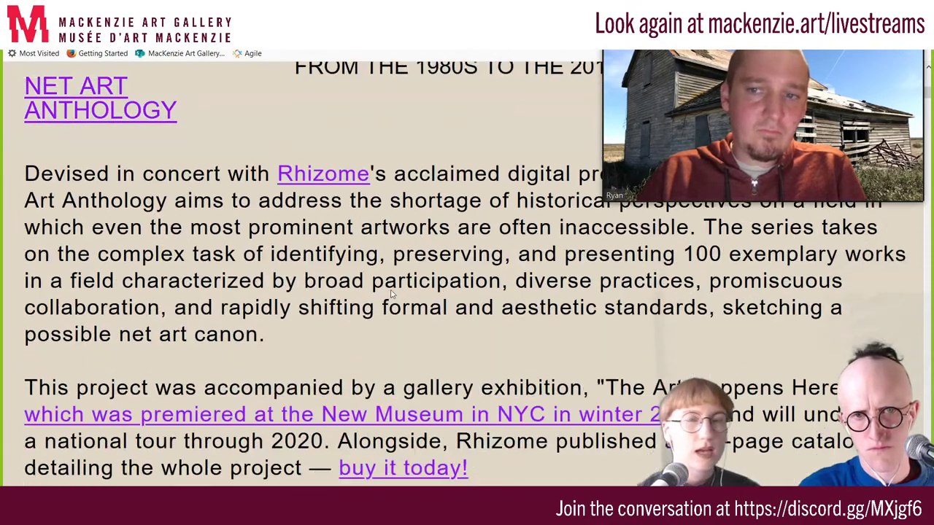
scroll(391, 295, down, 3)
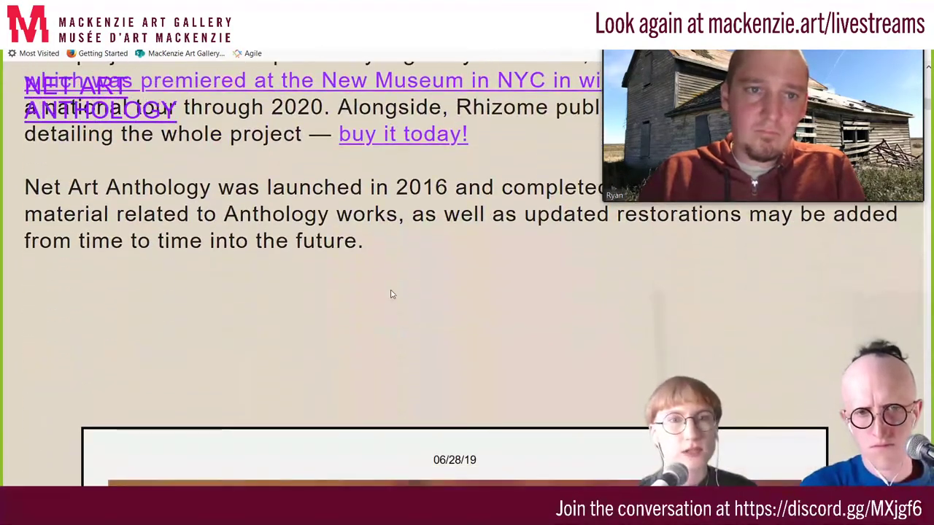
scroll(392, 294, down, 3)
scroll(392, 295, down, 2)
scroll(390, 292, up, 2)
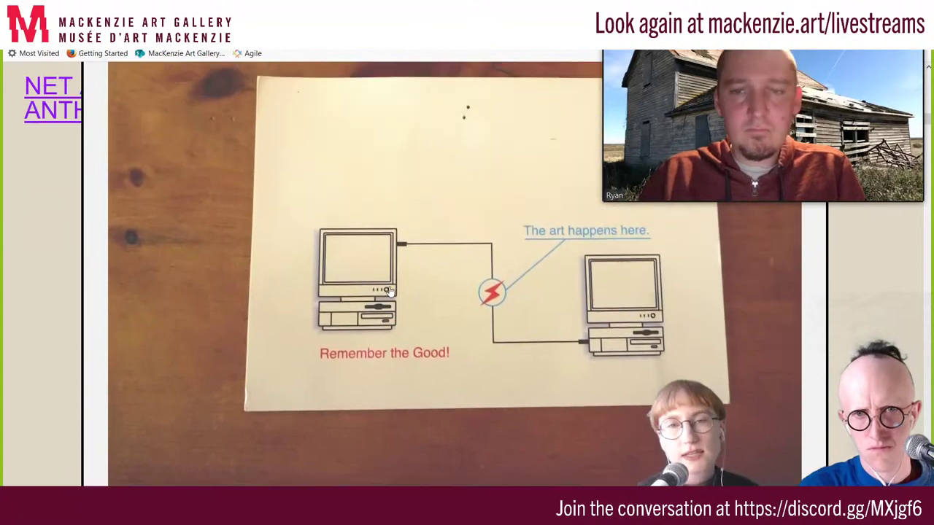
scroll(390, 291, down, 3)
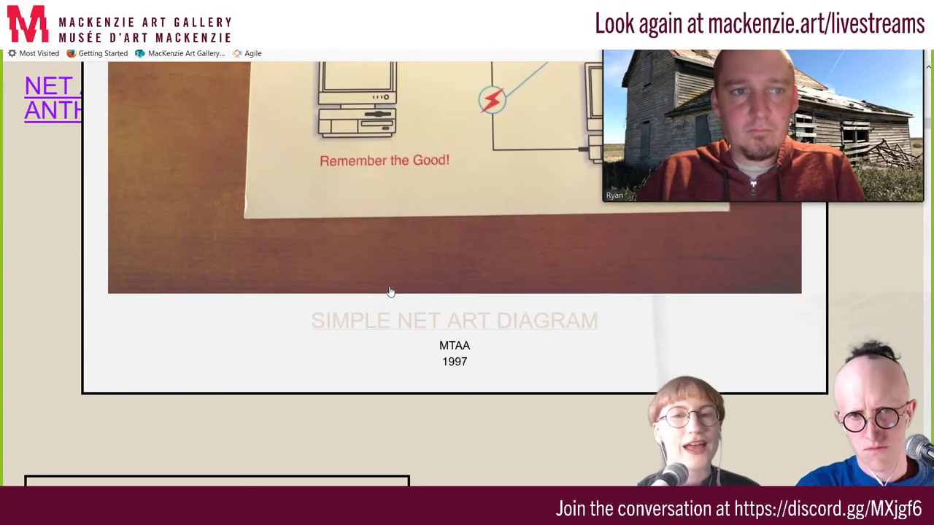
scroll(390, 291, down, 2)
scroll(391, 291, down, 1)
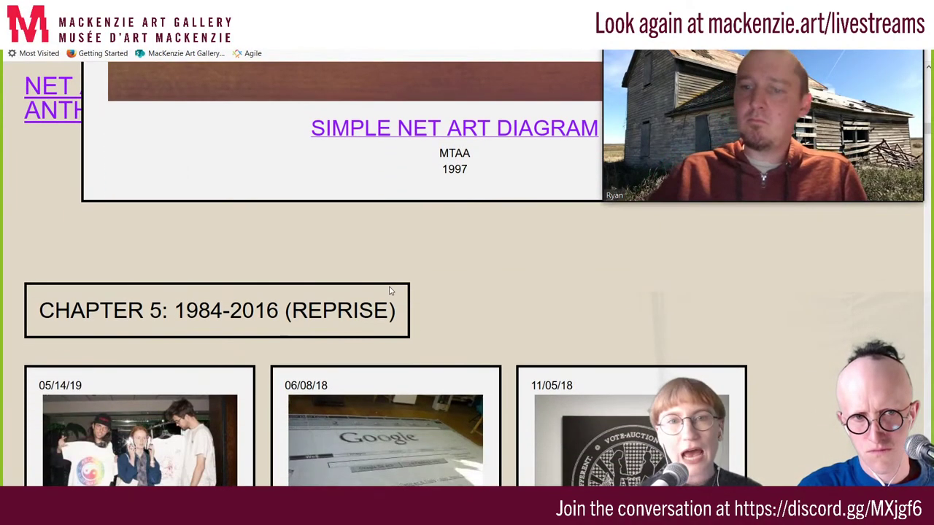
scroll(390, 290, up, 5)
scroll(391, 291, down, 3)
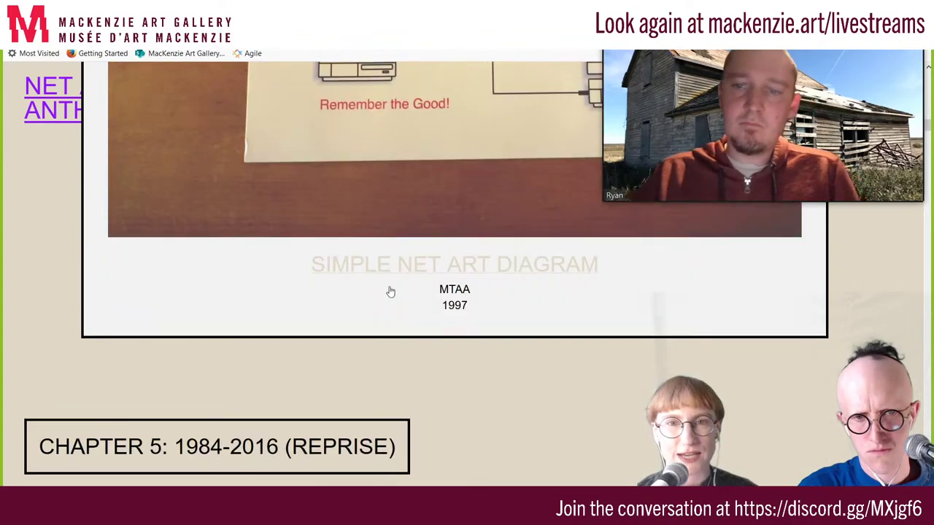
scroll(390, 291, down, 3)
scroll(390, 291, down, 1)
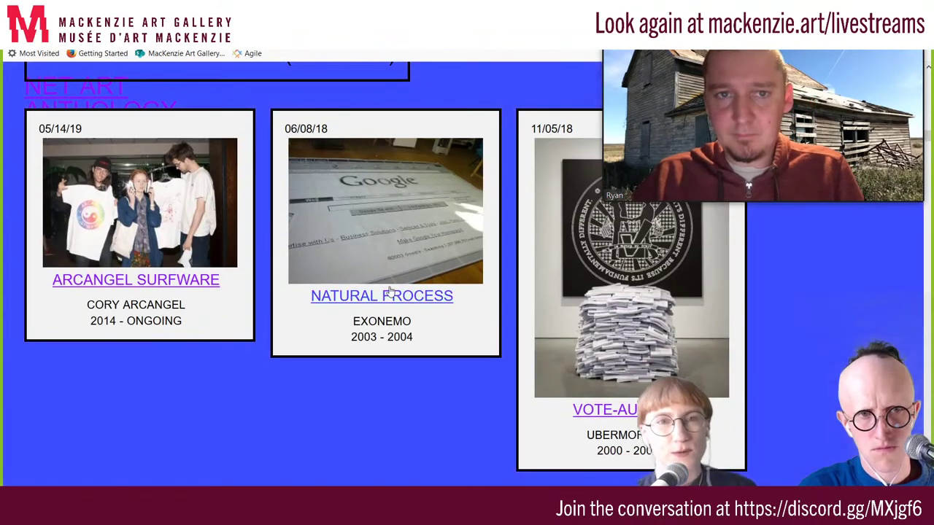
scroll(811, 357, down, 2)
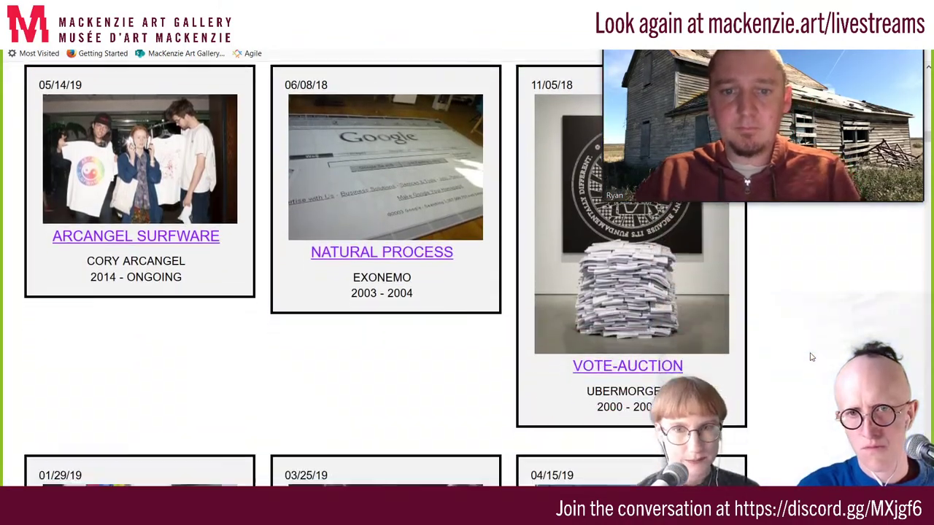
scroll(812, 356, down, 4)
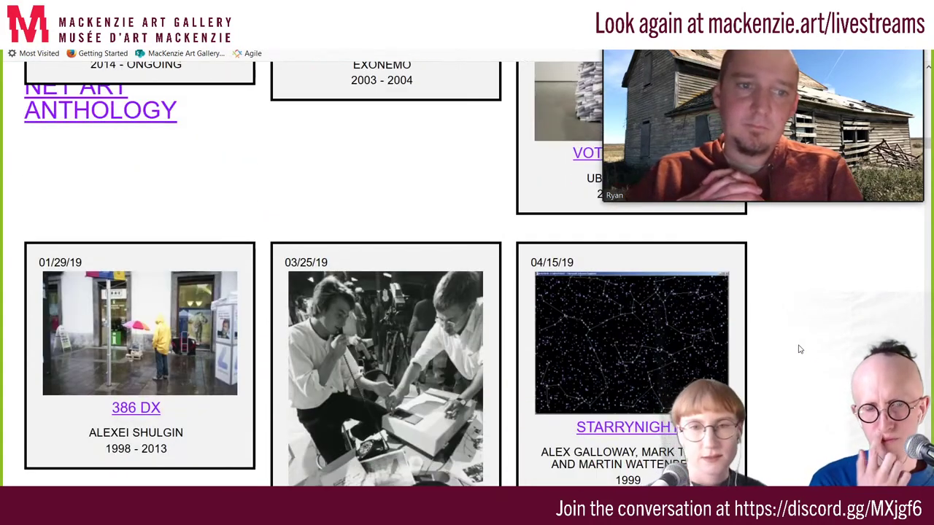
scroll(774, 343, up, 1)
scroll(776, 344, down, 3)
scroll(776, 345, down, 3)
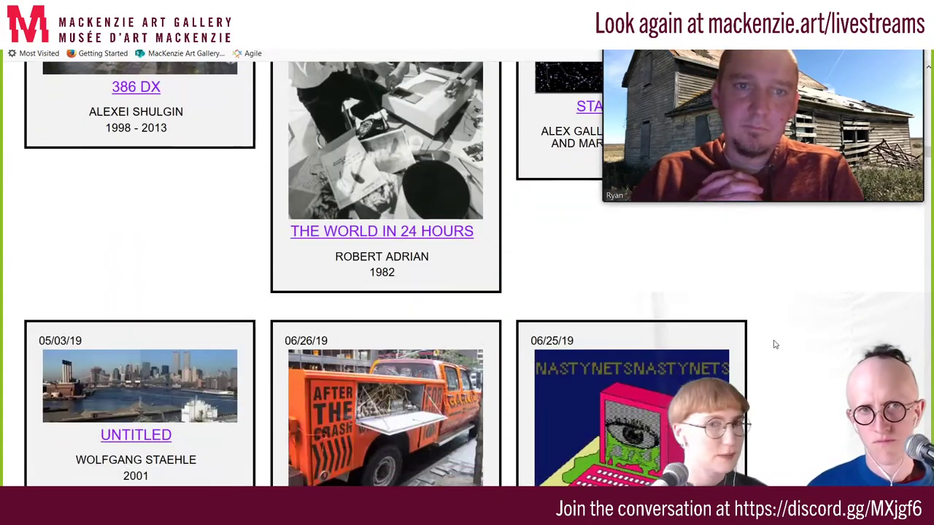
scroll(777, 344, down, 3)
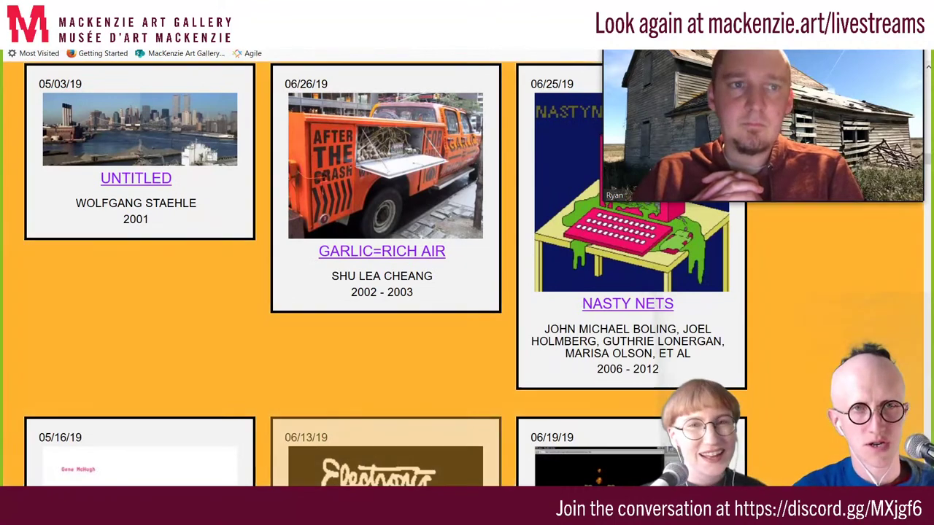
key(ctrl+l)
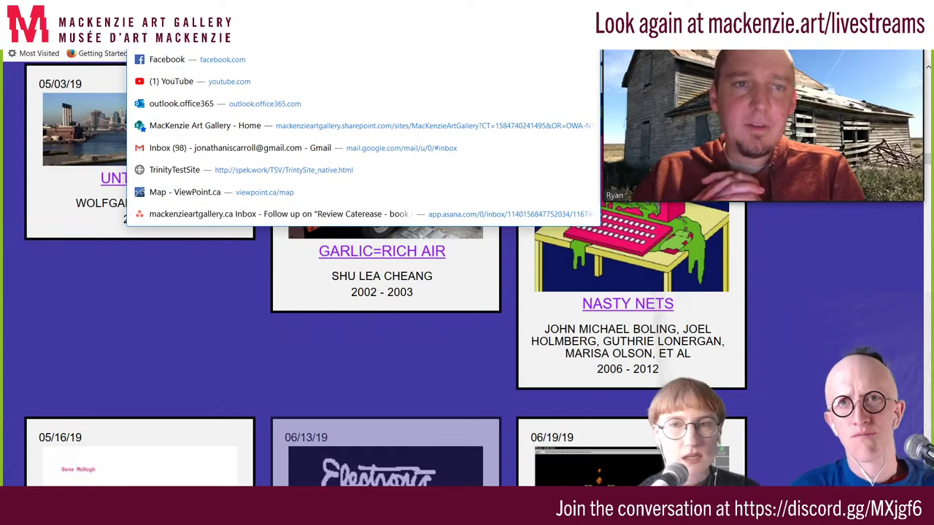
key(Escape)
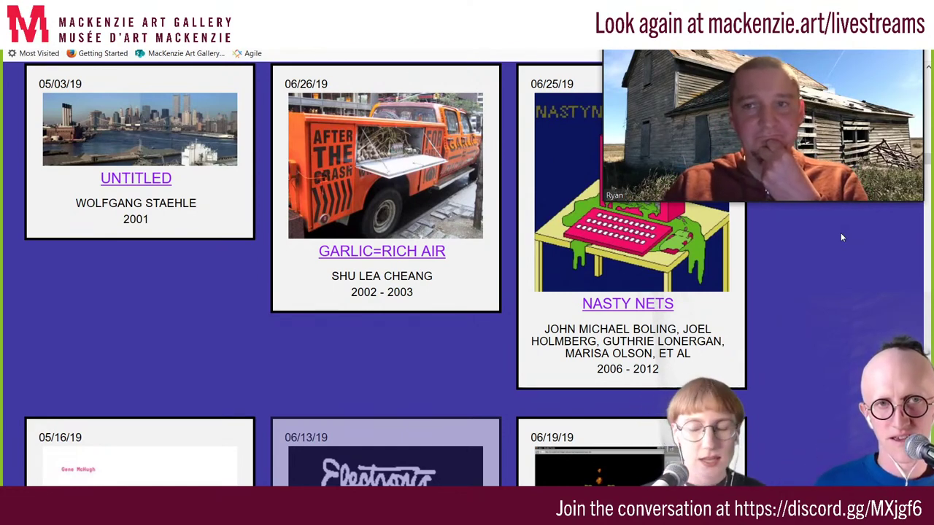
click(693, 293)
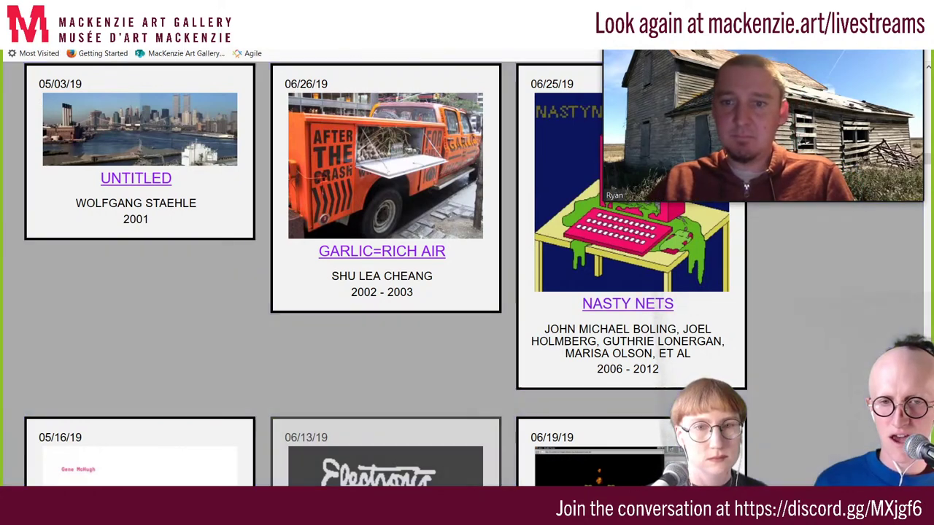
Switch to the Unity Hub window and shift it slightly left
key(alt+Tab)
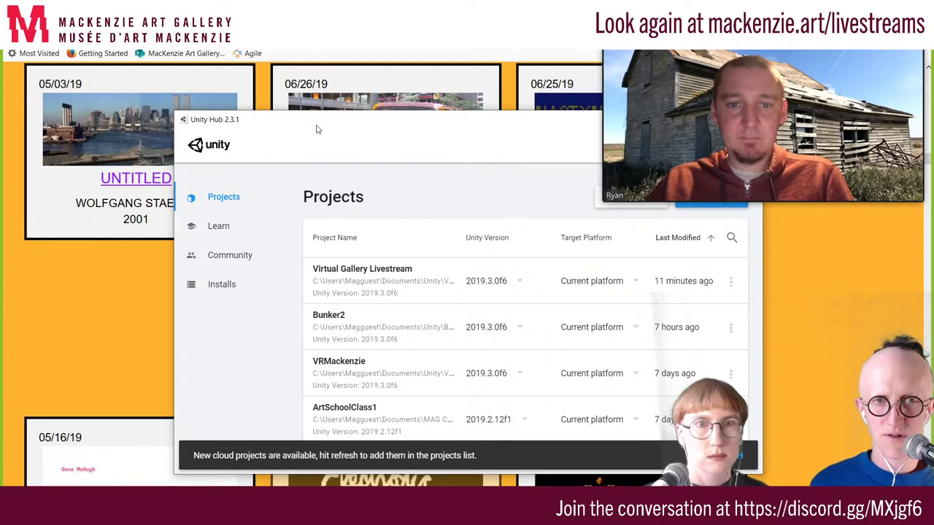
drag(316, 129, 288, 145)
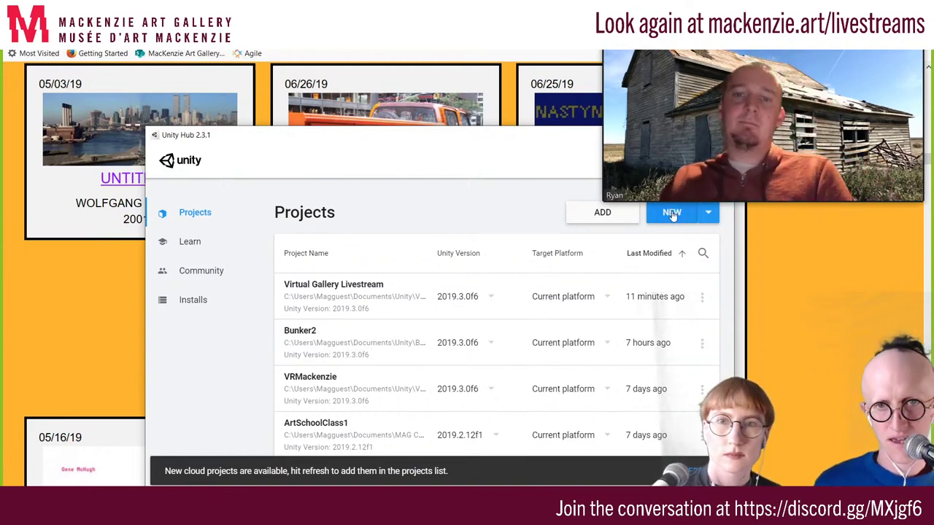
Start a new 3D project, rename it 'New Virtual Gallery', and create it
click(672, 213)
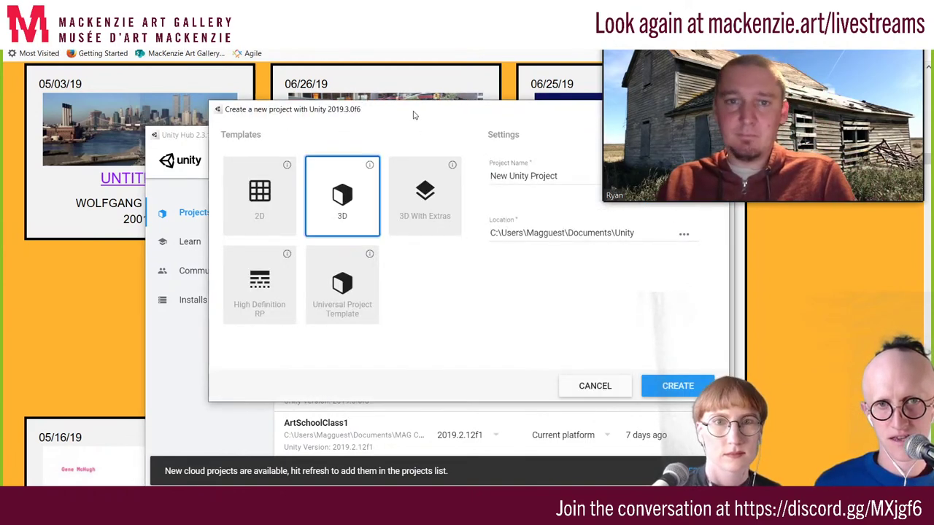
drag(572, 238, 482, 235)
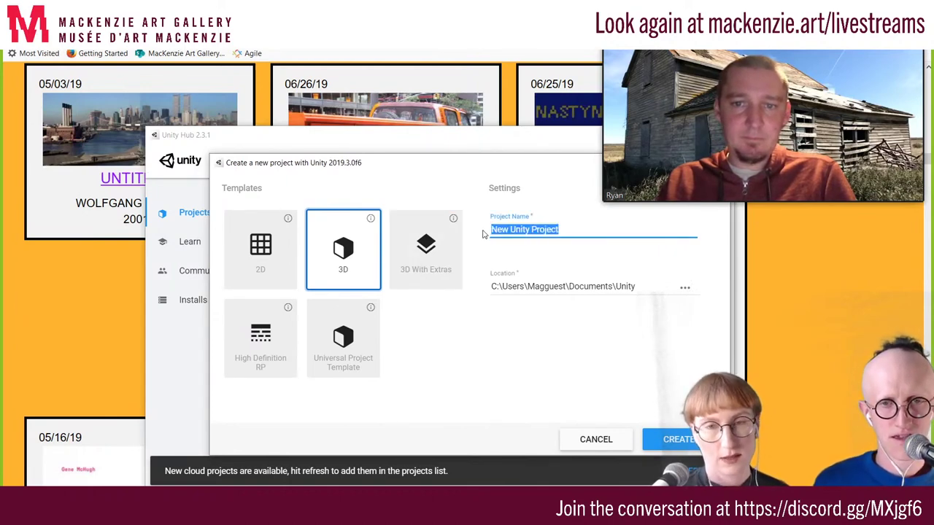
text(New Virtual Gal)
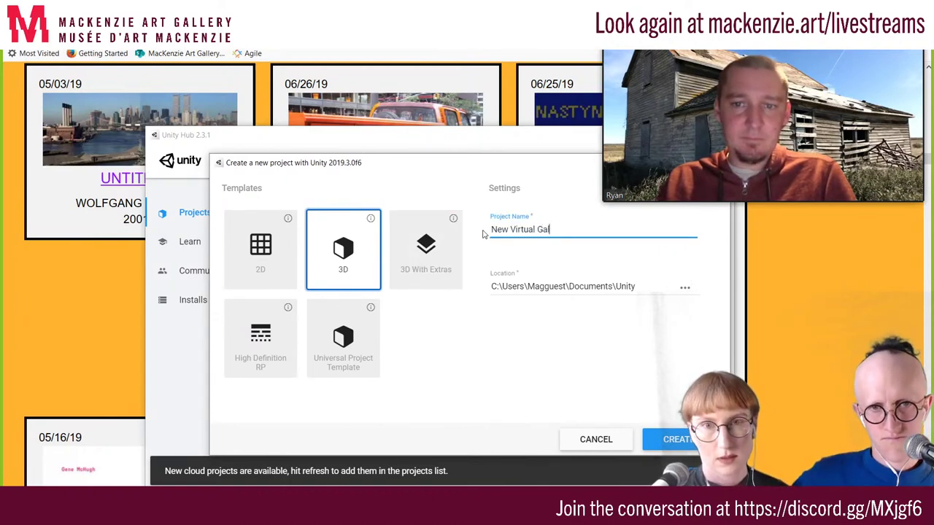
text(lery)
click(662, 445)
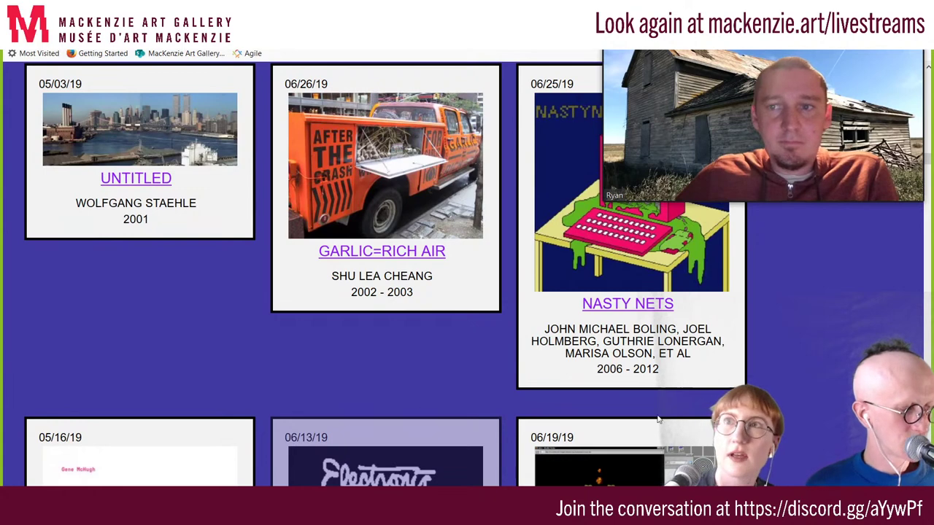
Bring the Unity Editor forward and close its Editor Update Check dialog
click(569, 378)
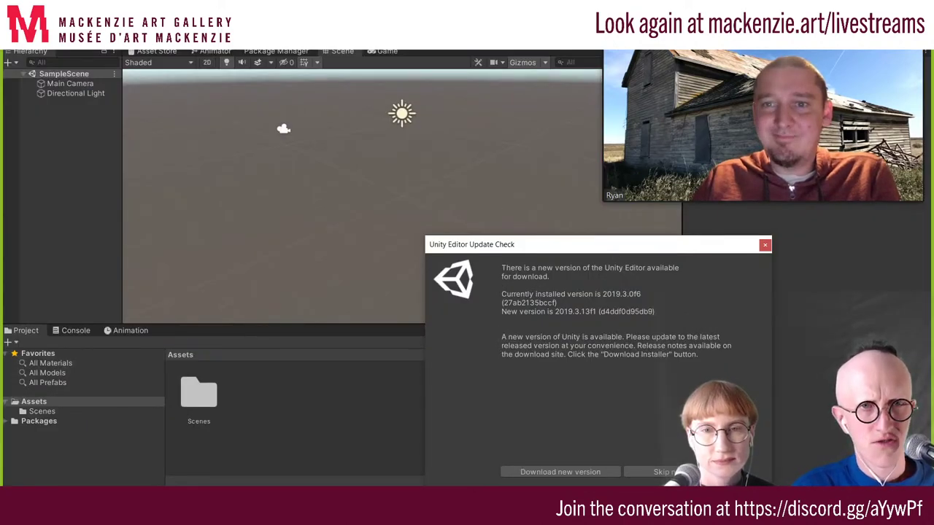
click(765, 247)
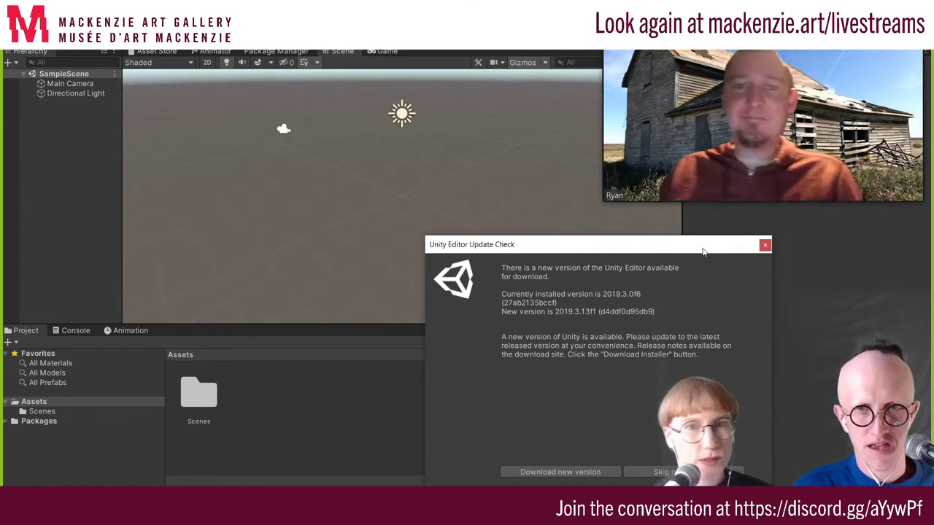
mouse_move(313, 496)
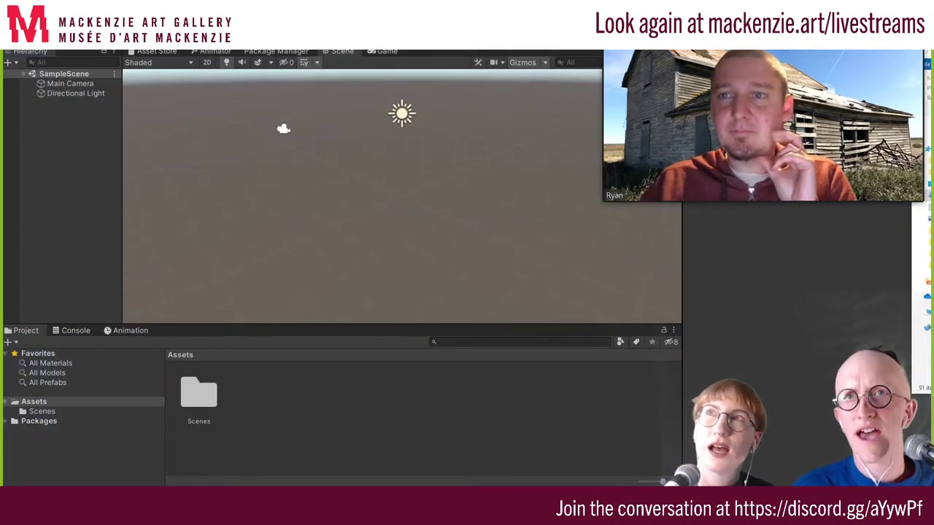
Alt+Tab to File Explorer's Downloads folder, which lists the vr3-windows zip
key(alt+Tab)
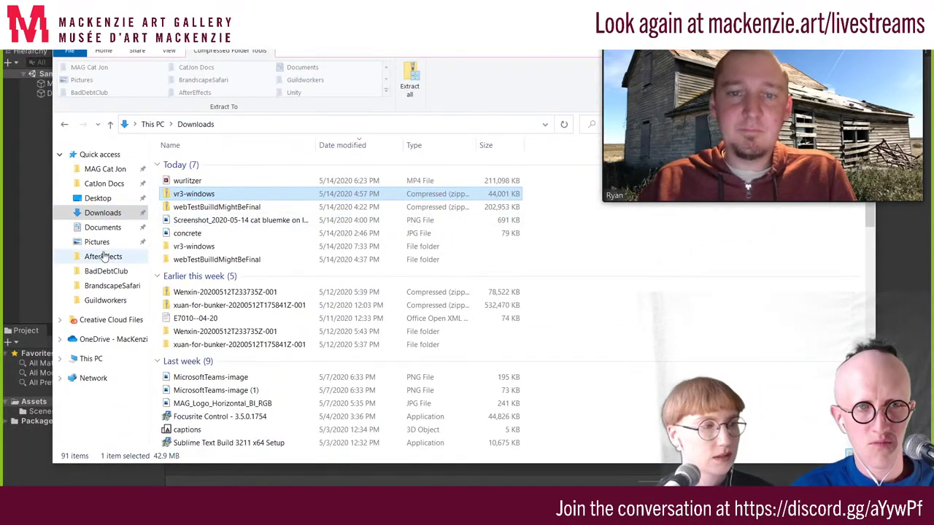
Launch VirtualGallery_MacKenzieTNL.unitypackage from Documents > Unity to start importing it into Unity
click(102, 227)
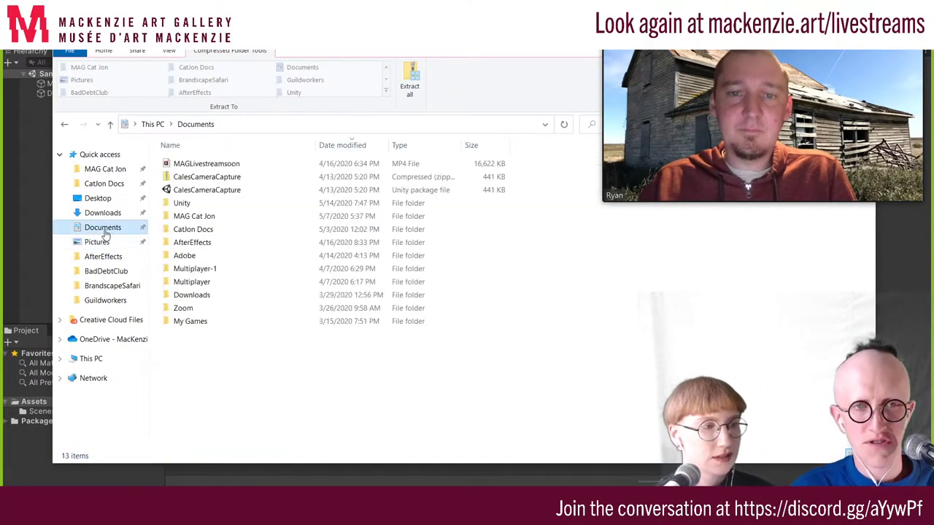
double_click(208, 203)
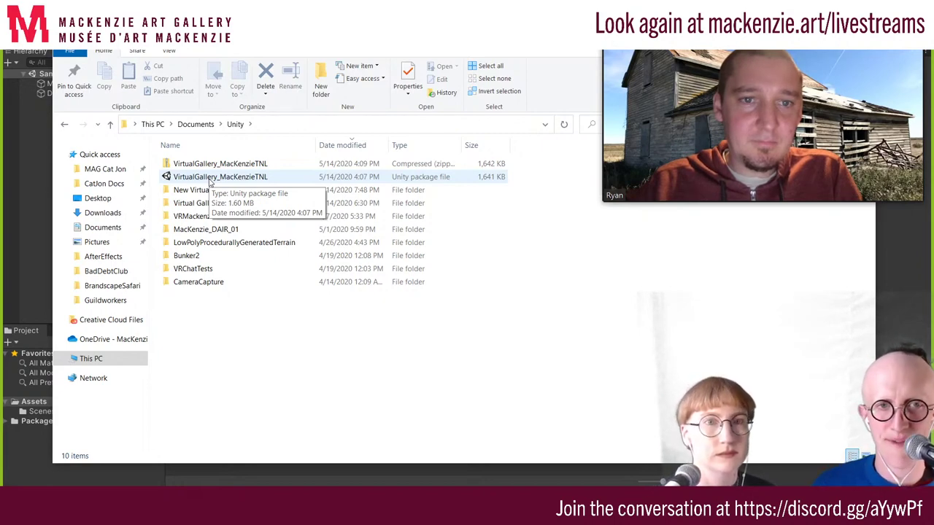
click(210, 183)
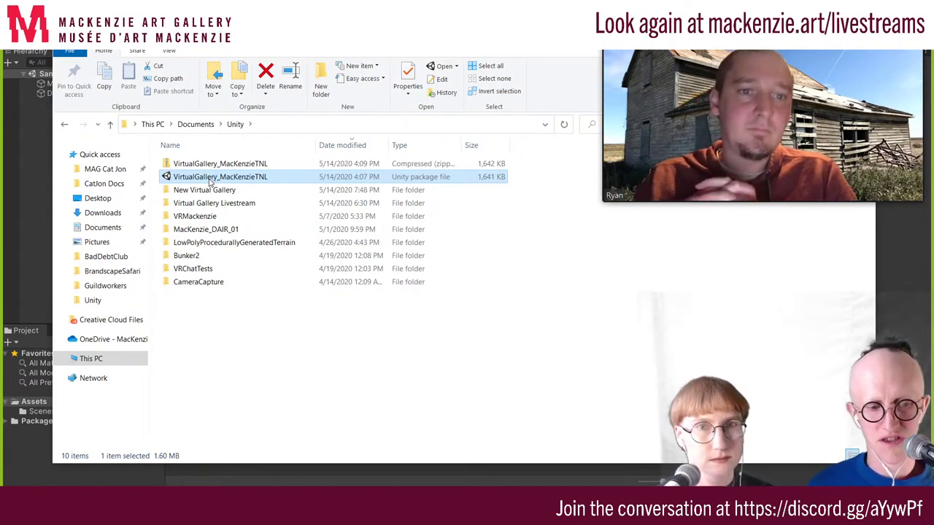
double_click(210, 180)
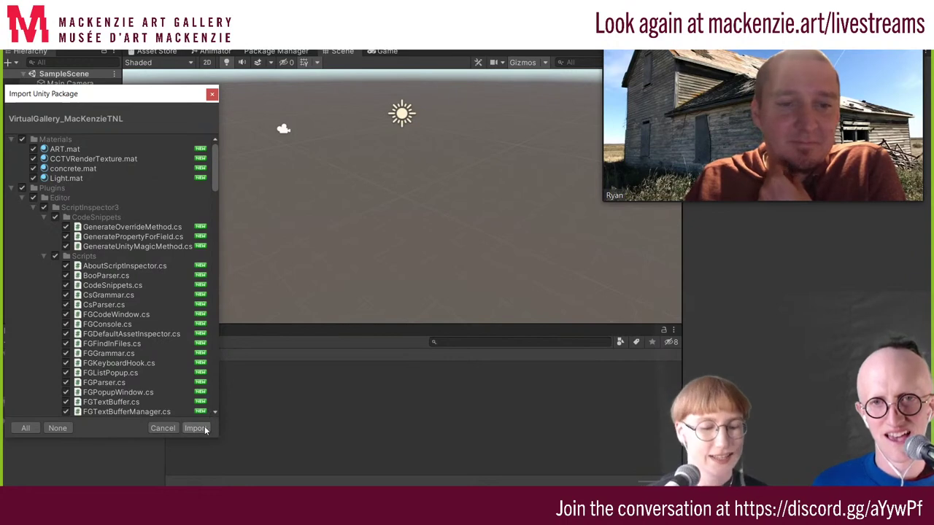
Import the VirtualGallery_MacKenzieTNL package with all its materials and scripts left checked
scroll(208, 366, down, 2)
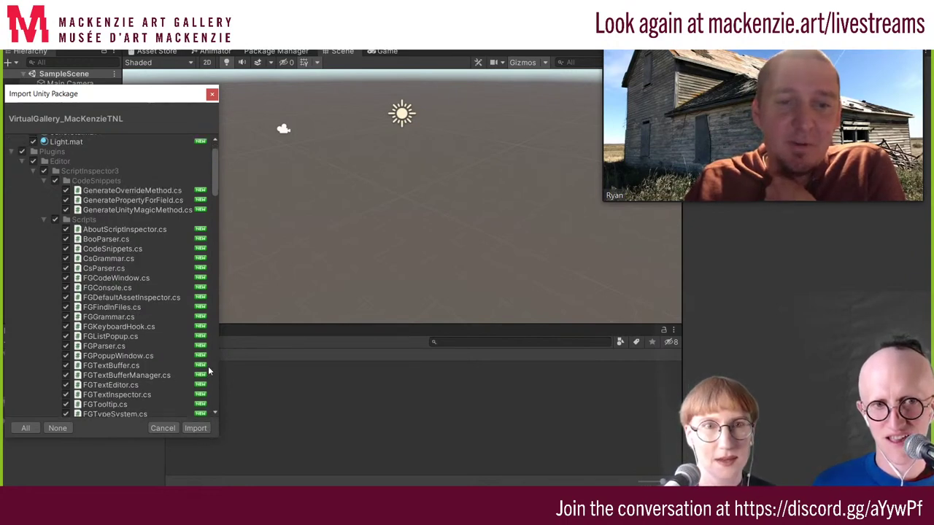
scroll(208, 363, up, 2)
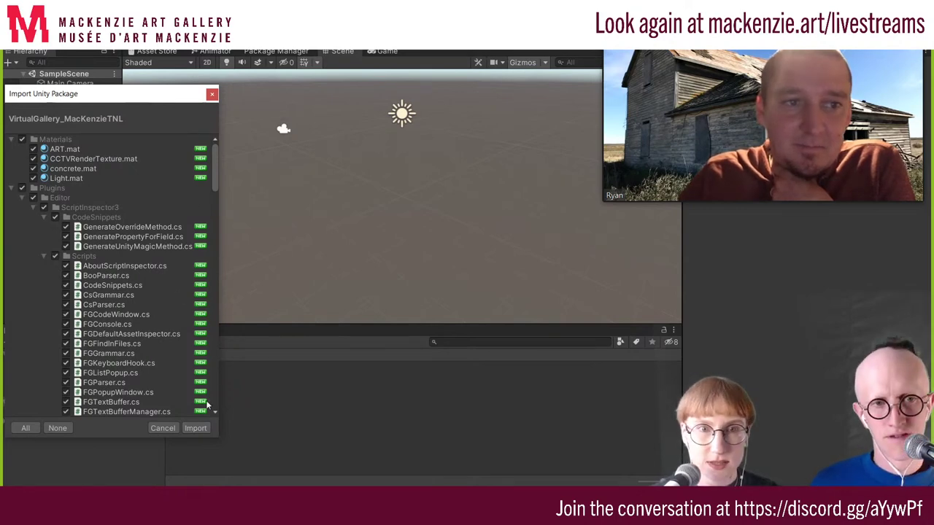
click(195, 428)
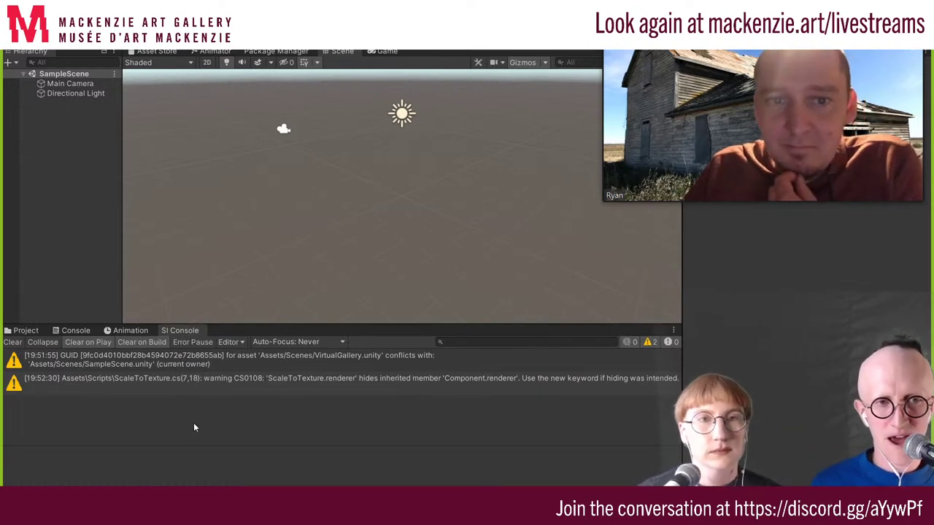
Show the Project folders, apply the Default window layout, and maximize the editor
click(24, 331)
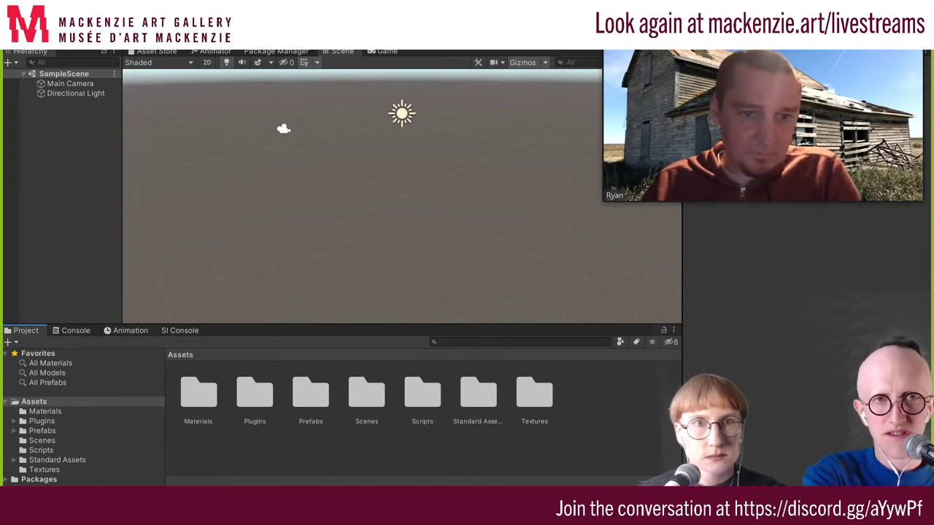
click(218, 42)
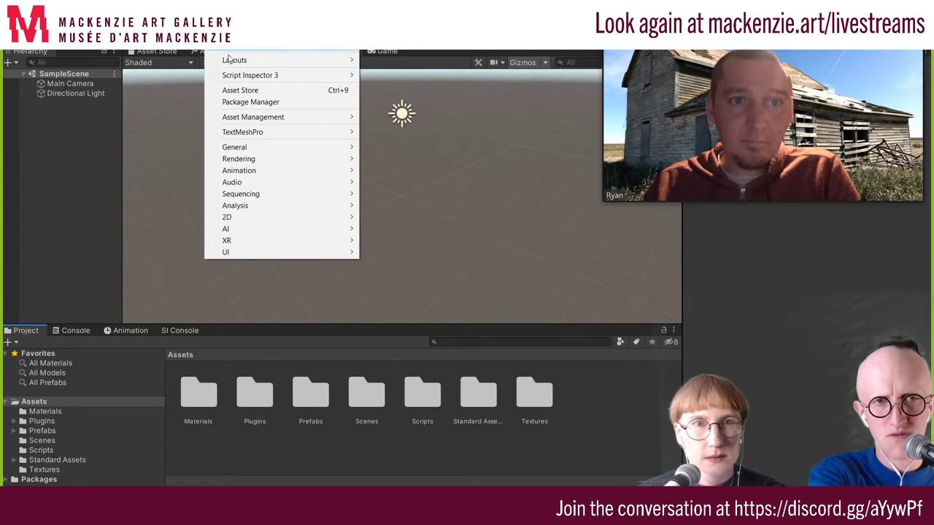
click(385, 71)
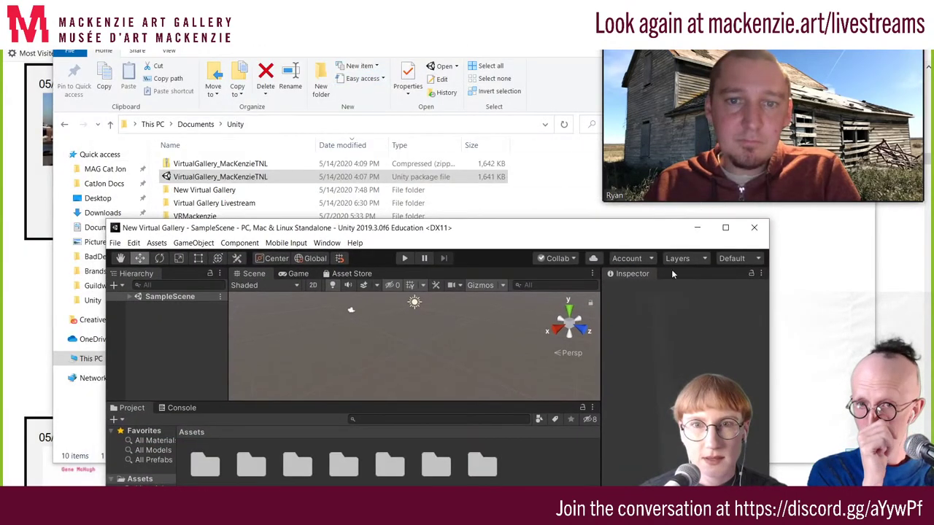
click(733, 232)
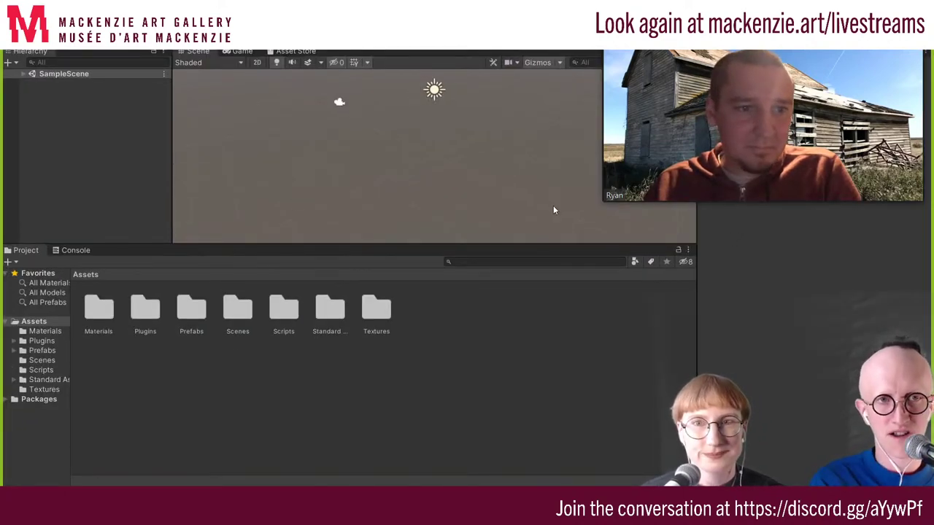
Rearrange the windows and bring Firefox's Net Art Anthology page to the front
mouse_move(690, 107)
mouse_down()
mouse_move(675, 340)
mouse_move(542, 369)
mouse_up()
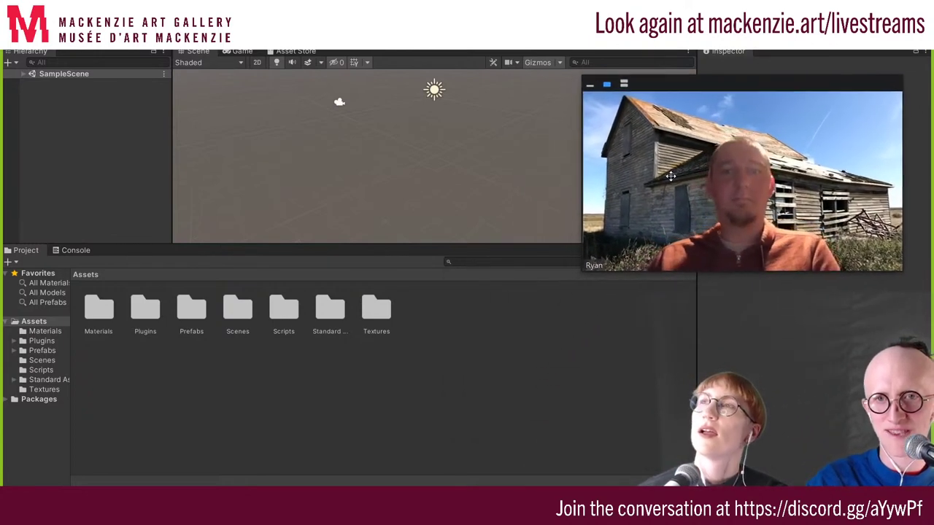
drag(543, 368, 677, 177)
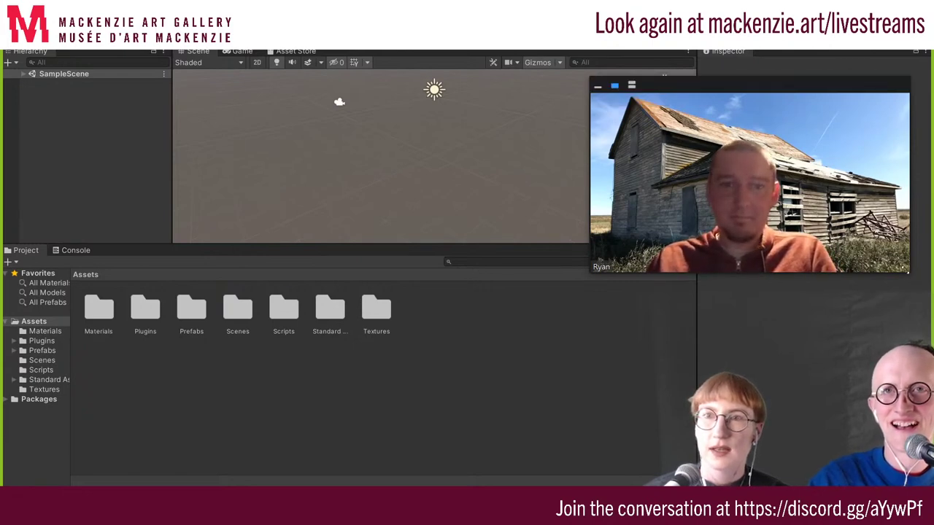
mouse_move(901, 271)
mouse_down()
mouse_move(896, 265)
mouse_move(910, 277)
mouse_move(817, 226)
mouse_up()
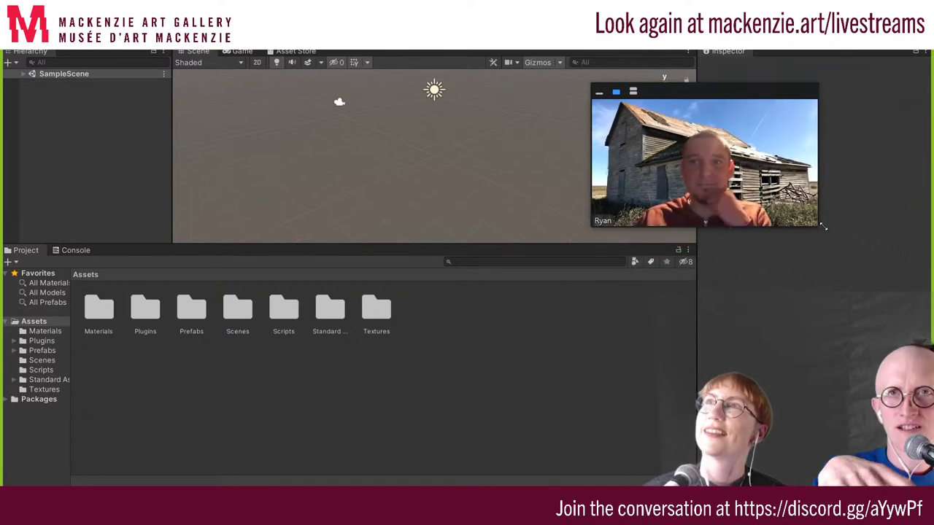
drag(797, 88, 901, 205)
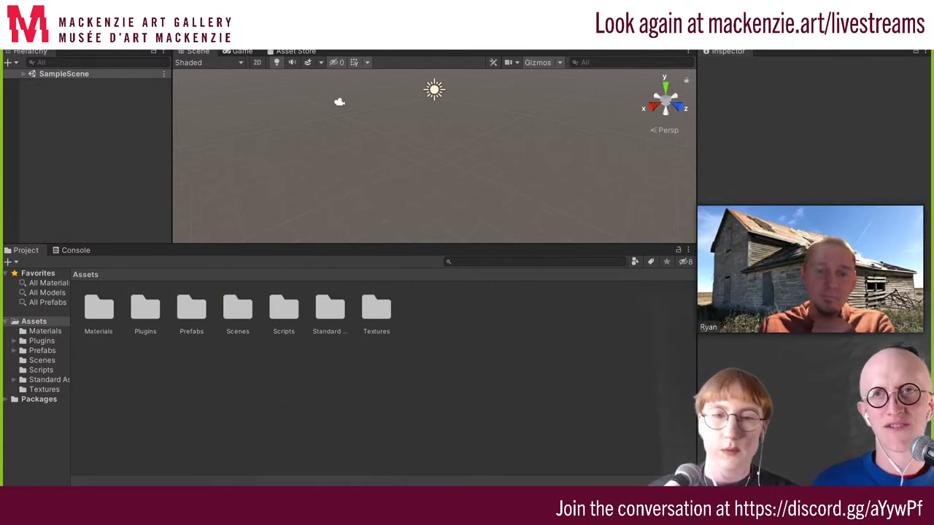
click(277, 460)
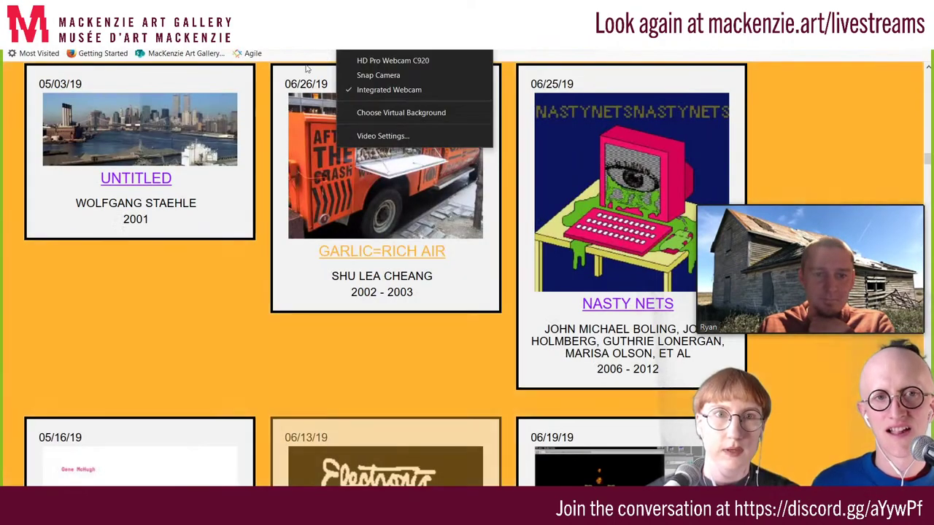
Search the web for 'unity 3d' and go to Unity's official homepage
click(297, 49)
text(unit)
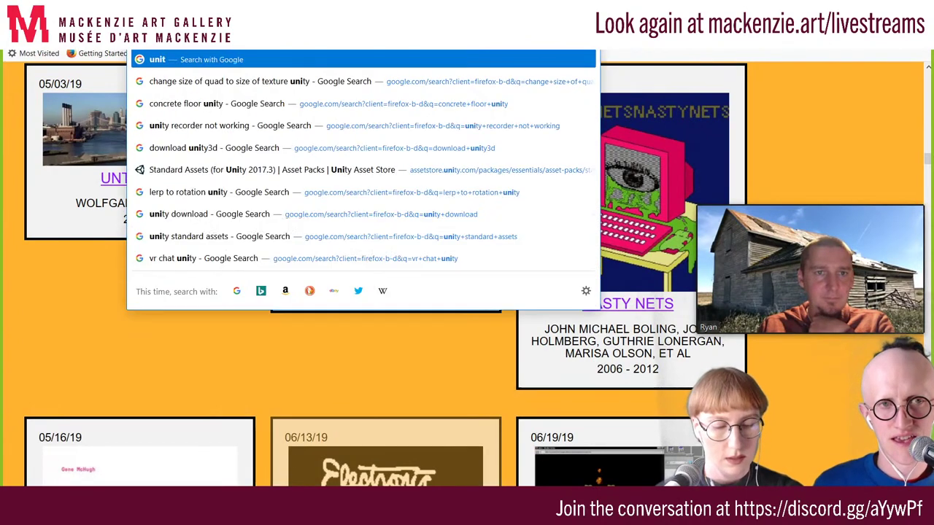
text(y 3d)
key(Return)
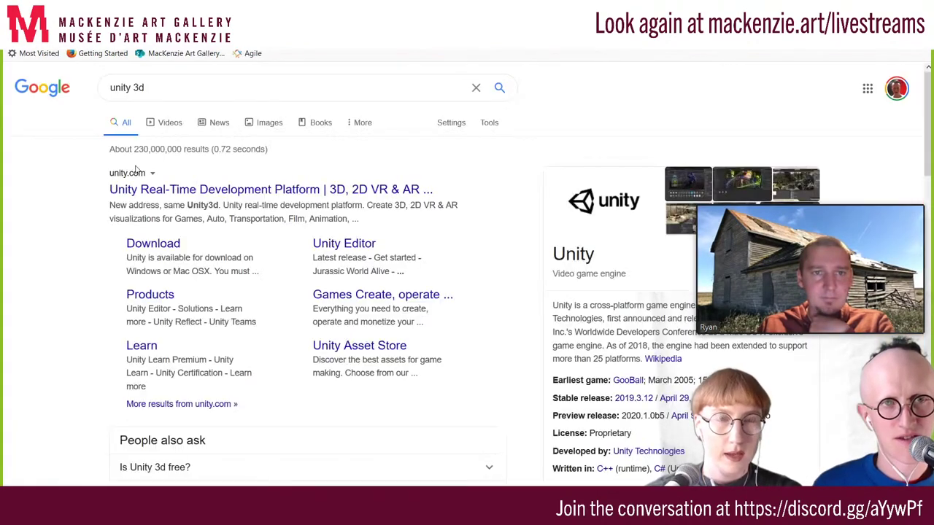
click(144, 191)
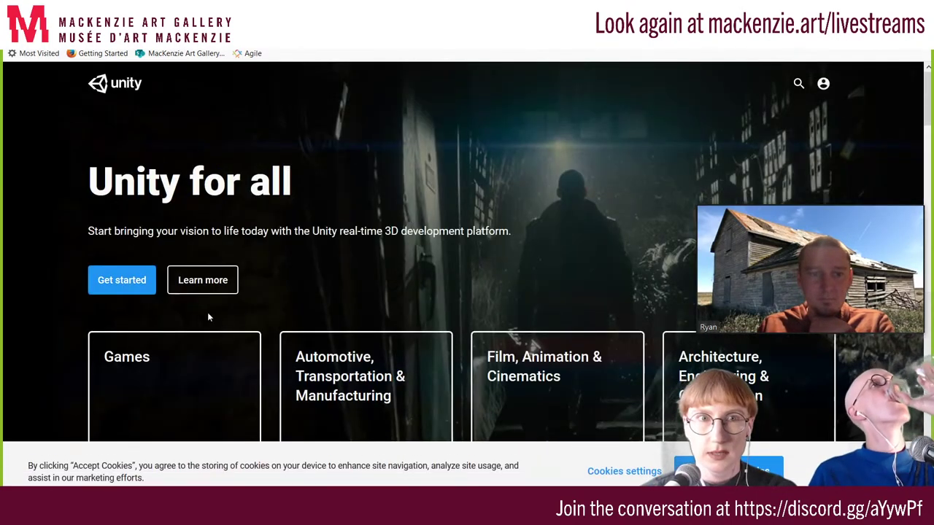
Show the Individual plans and highlight the Personal plan's under-$100K revenue eligibility
scroll(257, 285, down, 3)
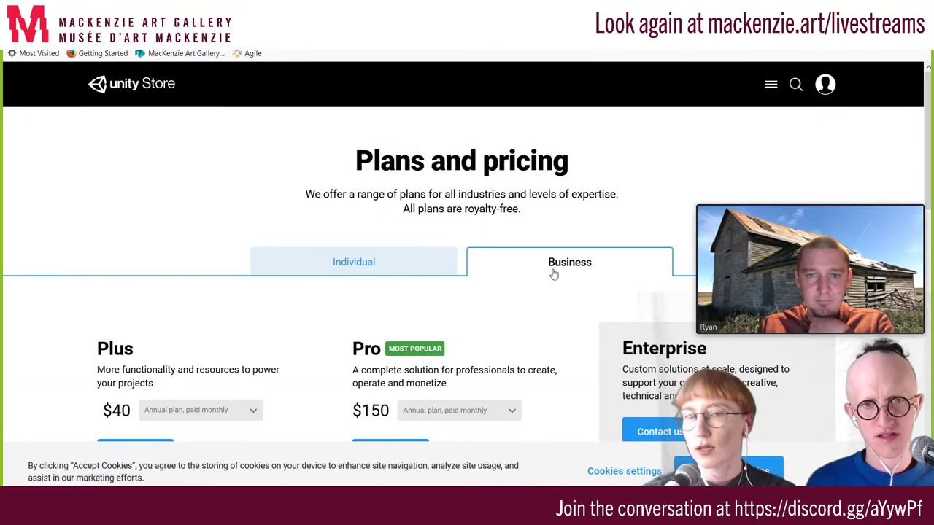
scroll(581, 275, down, 1)
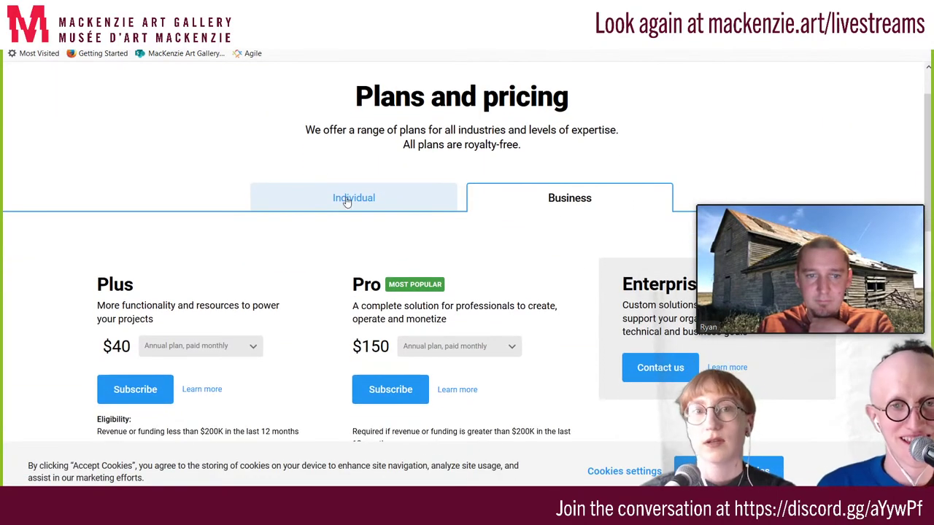
click(348, 202)
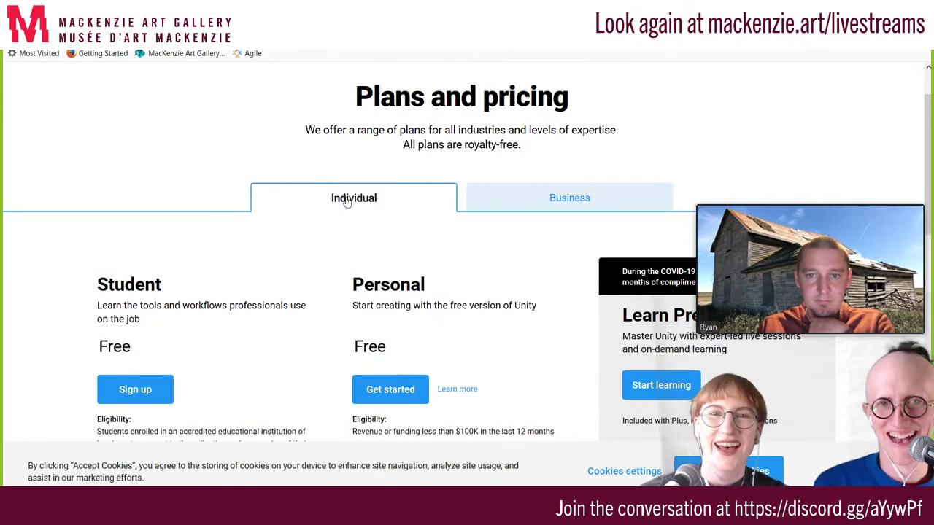
scroll(369, 207, down, 1)
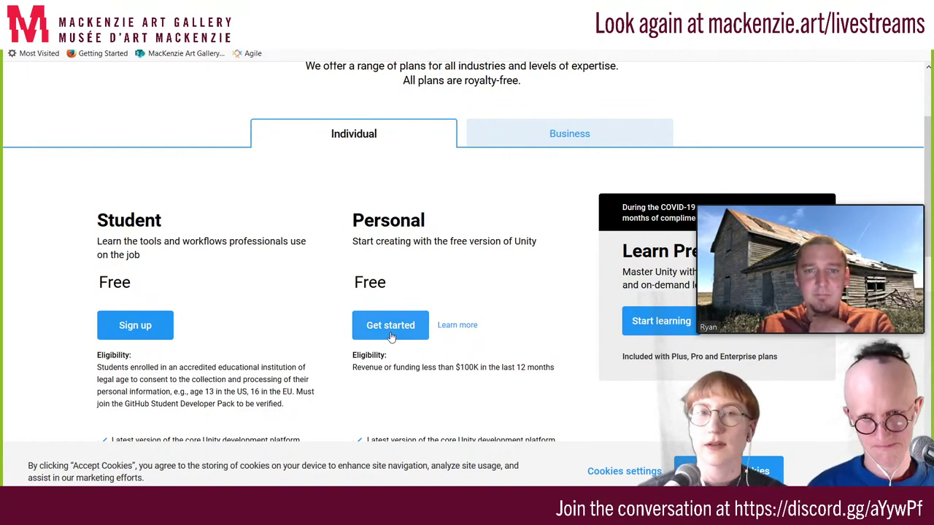
scroll(395, 316, down, 1)
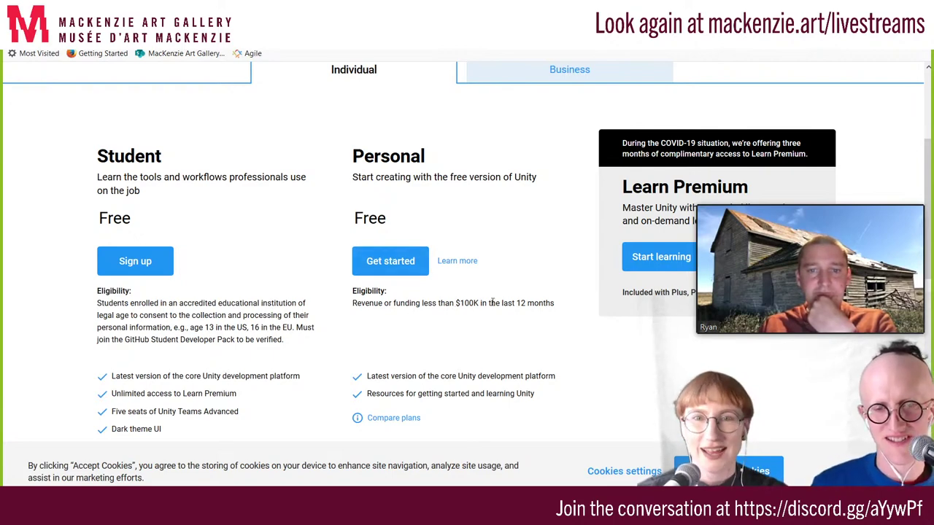
drag(559, 305, 348, 327)
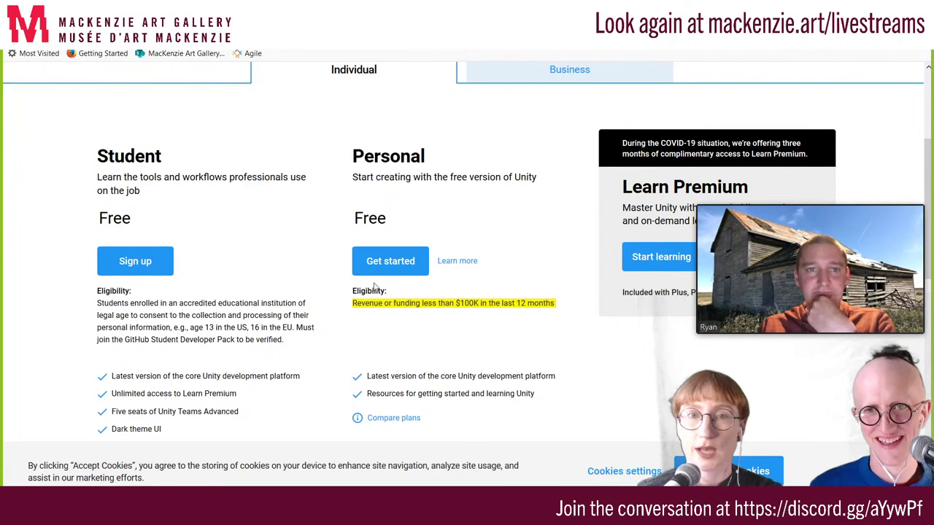
scroll(459, 246, up, 3)
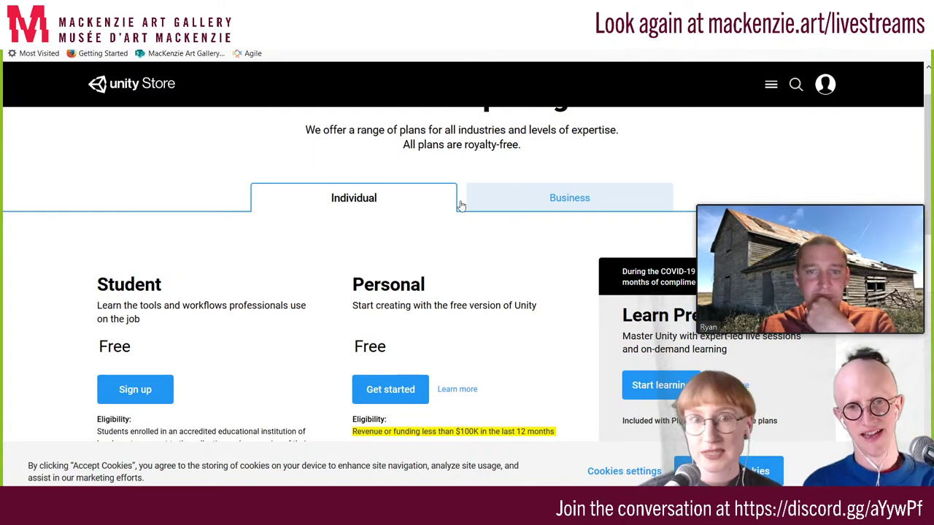
scroll(357, 385, down, 2)
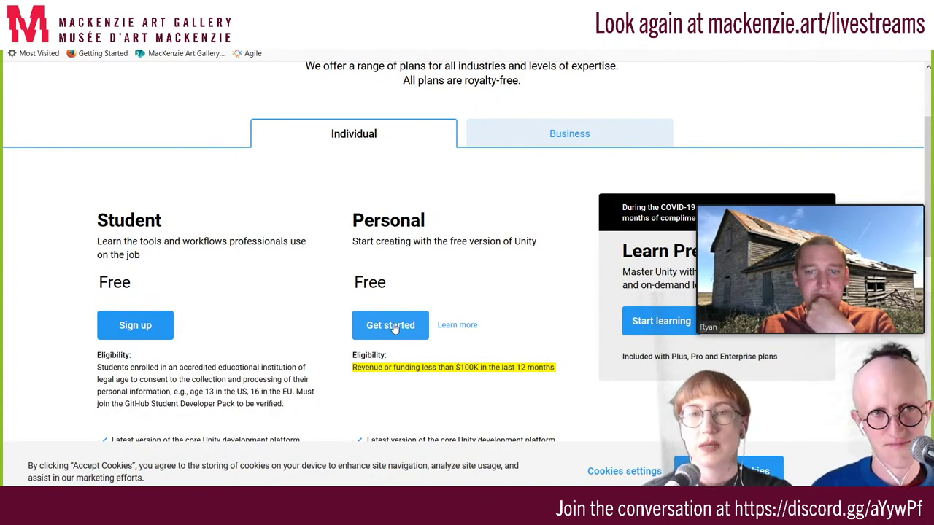
scroll(447, 358, down, 2)
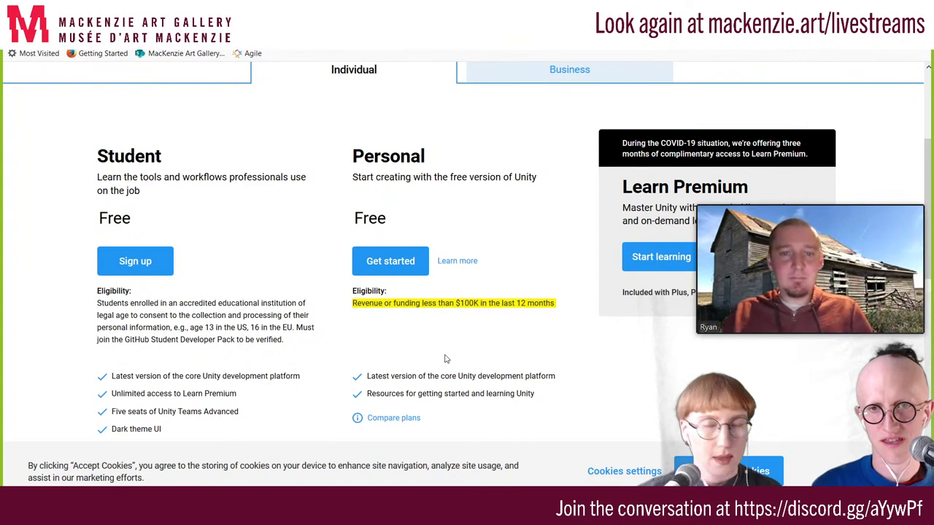
scroll(446, 358, down, 2)
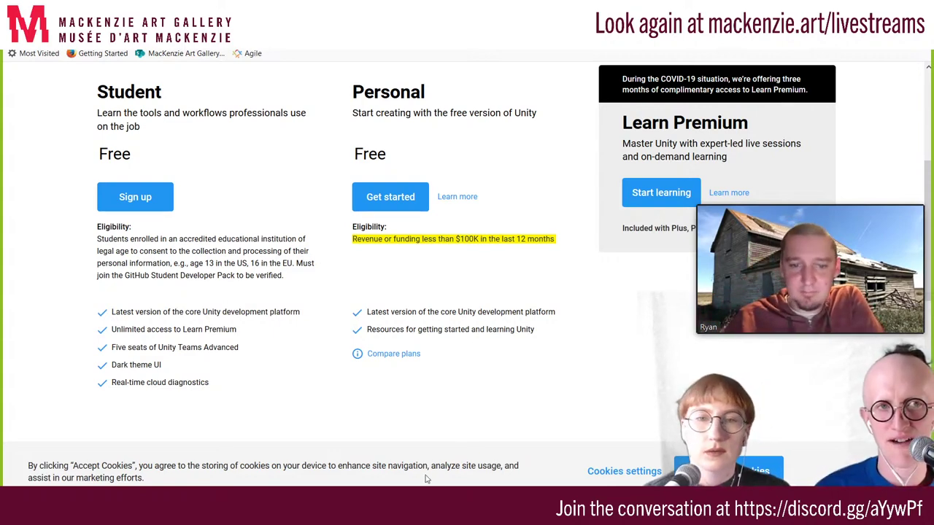
Back in Unity, open the VirtualGallery scene from Assets > Scenes and preview it in Game view
key(alt+Tab)
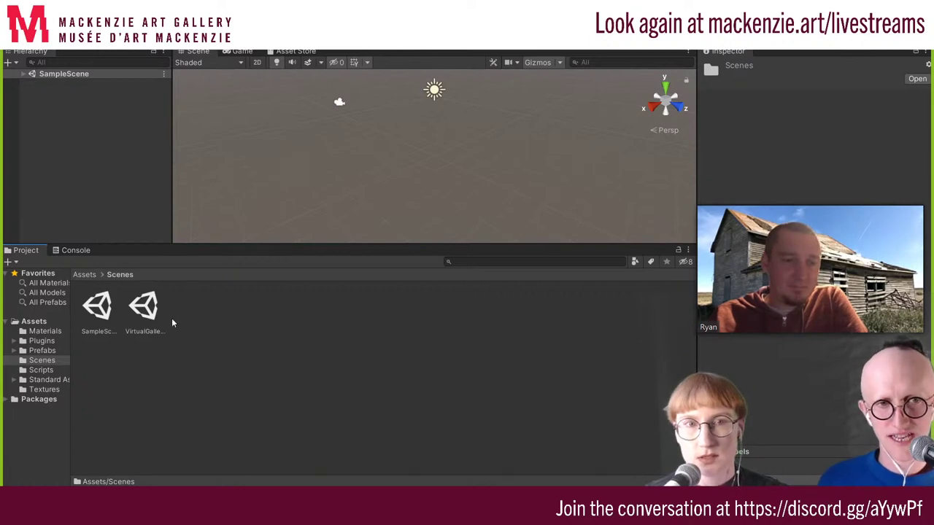
click(147, 319)
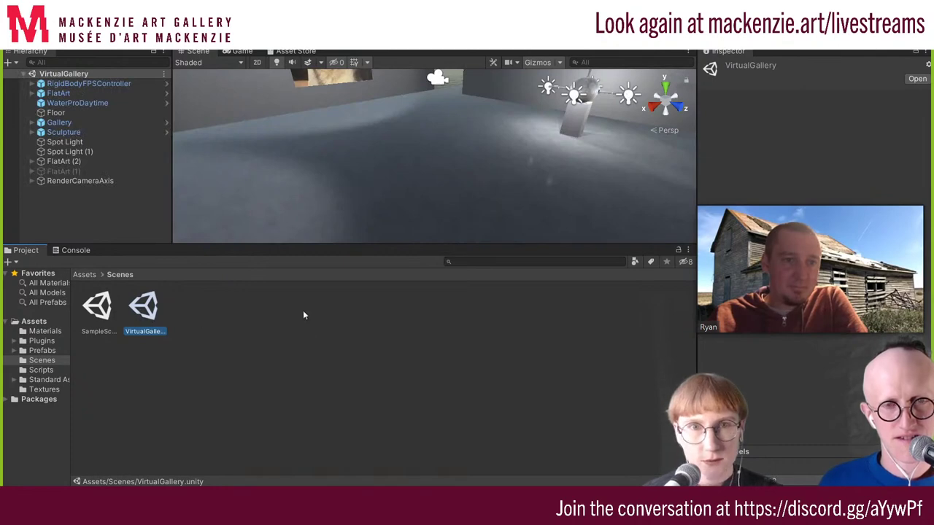
middle_drag(572, 129, 527, 143)
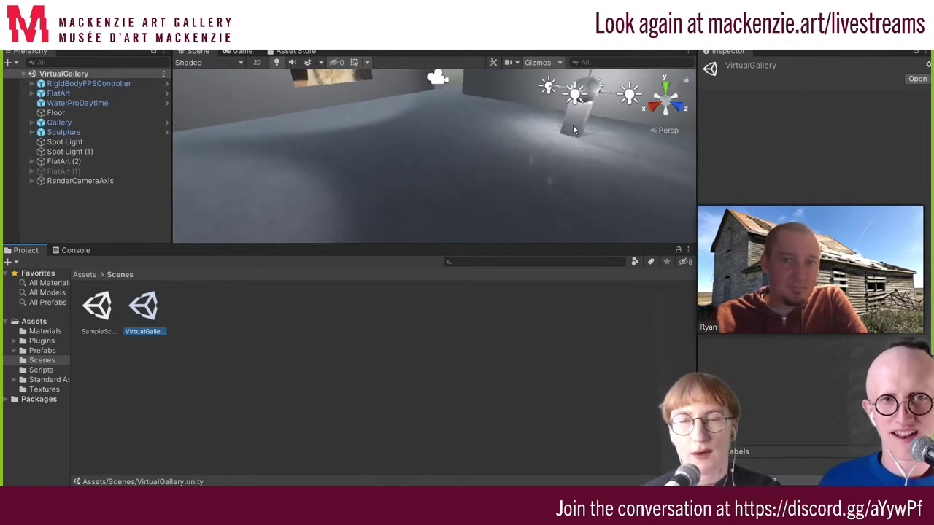
click(238, 52)
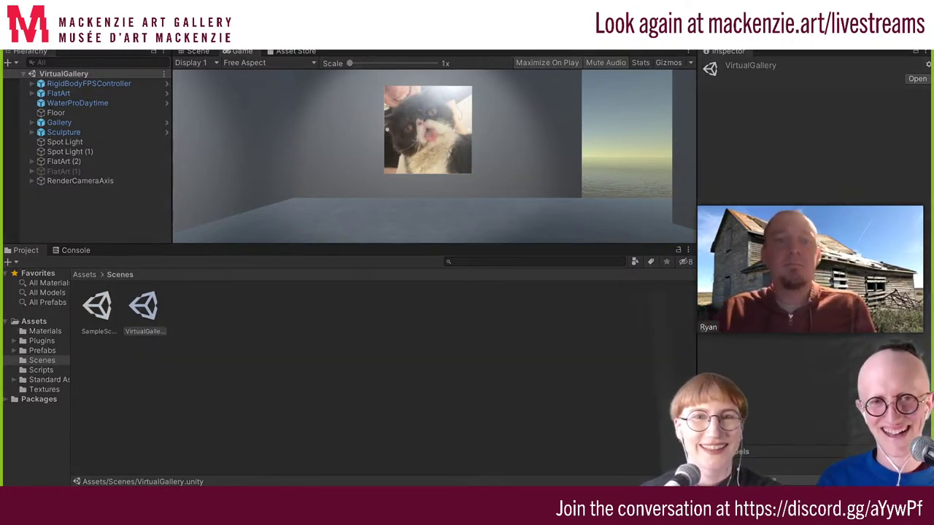
Play the gallery scene and walk forward up to the cat painting
key(ctrl+p)
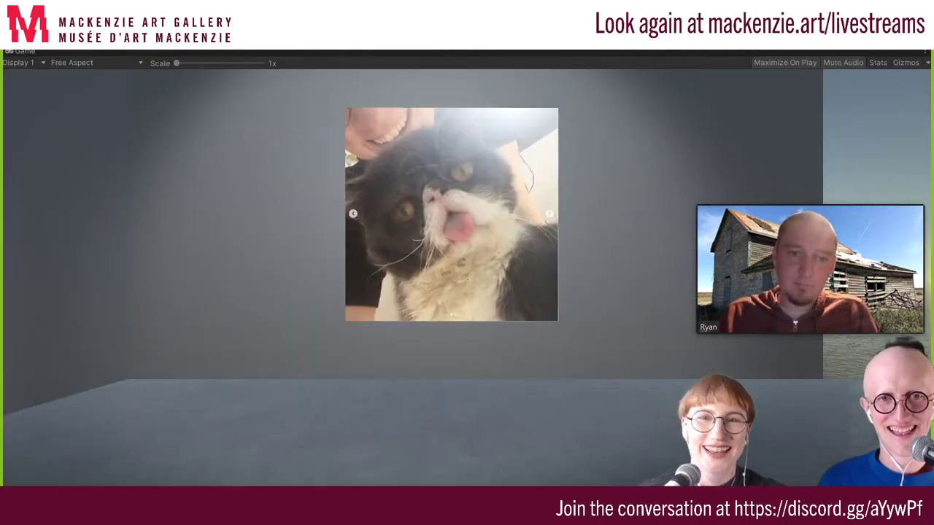
key(w)
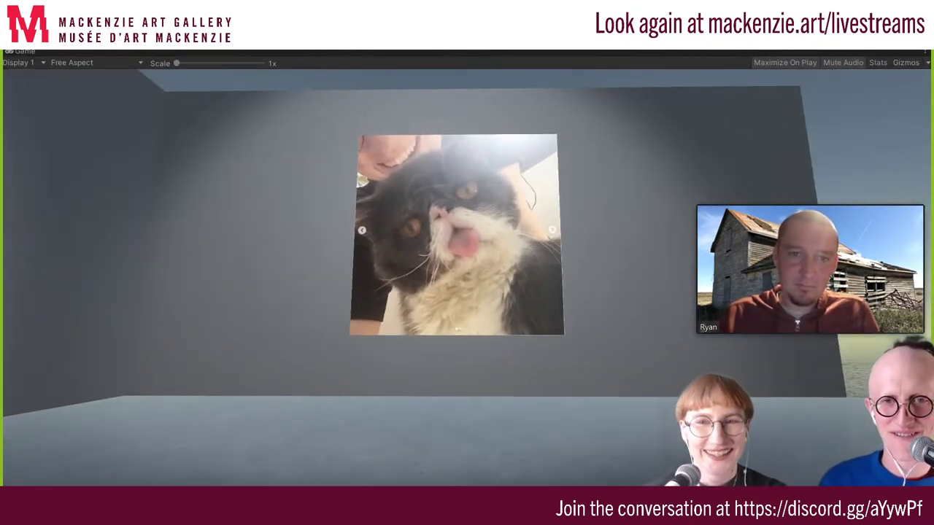
key(w)
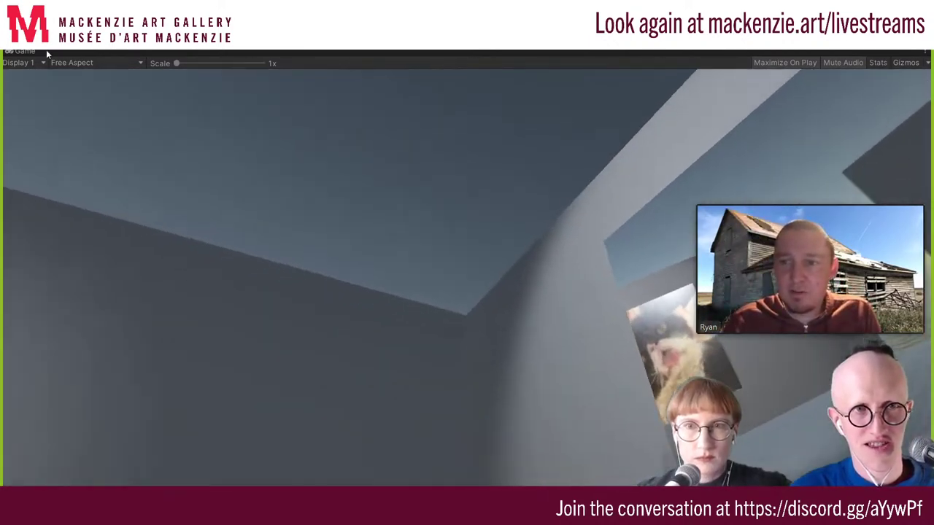
Restore the full editor layout around the Game view and return to the Scene view
right_click(20, 58)
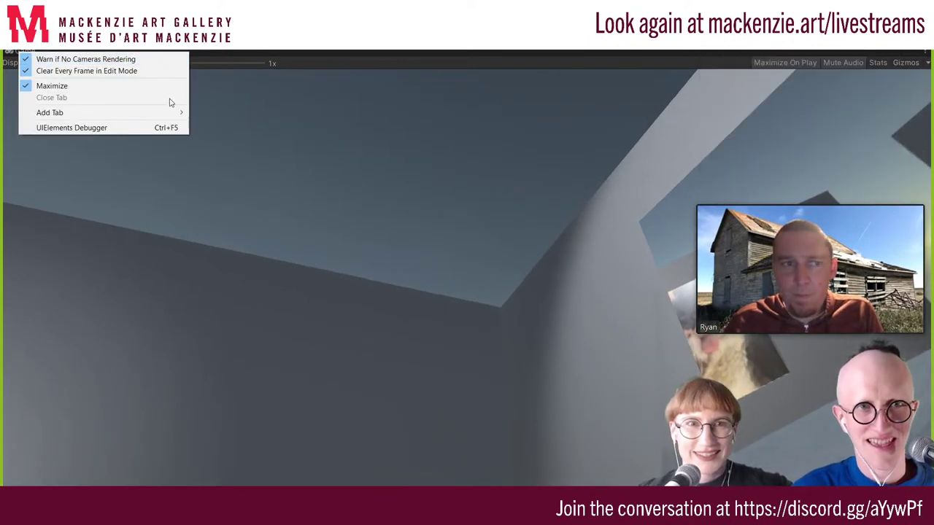
click(53, 85)
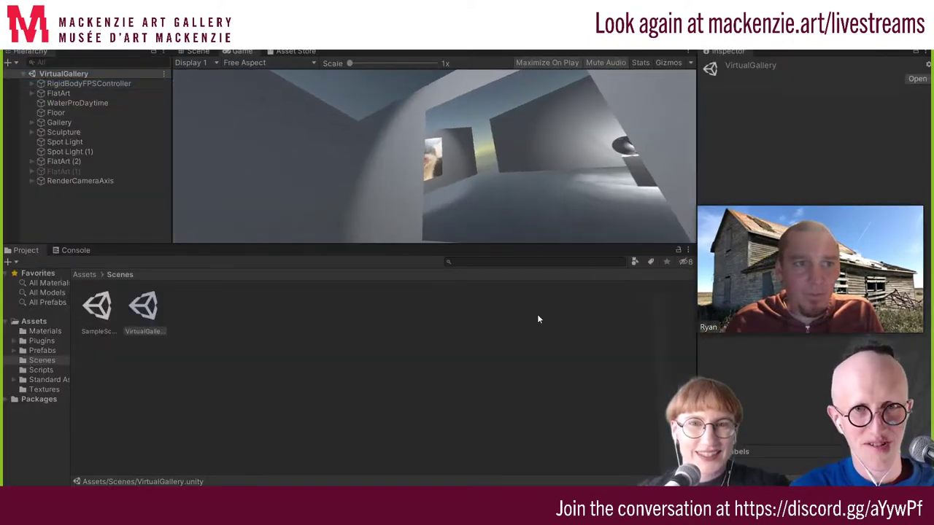
click(199, 51)
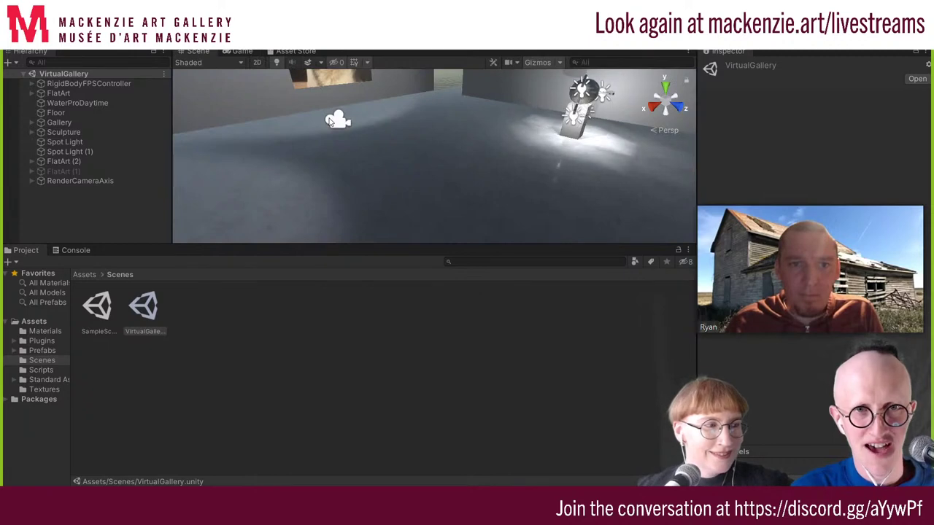
Frame the RenderCameraAxis, then select and frame the RigidBodyFPSController in the Scene view
double_click(64, 183)
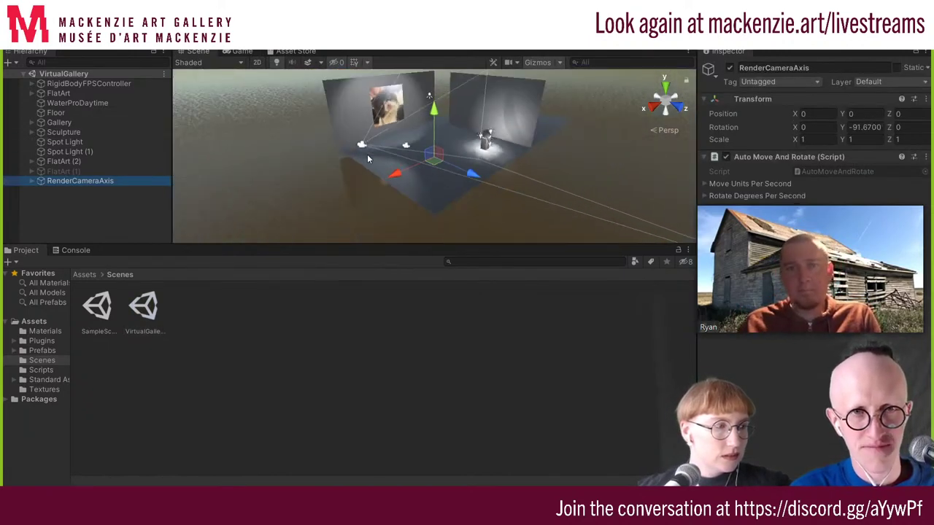
mouse_move(367, 155)
right_down()
mouse_move(408, 172)
mouse_move(340, 141)
right_up()
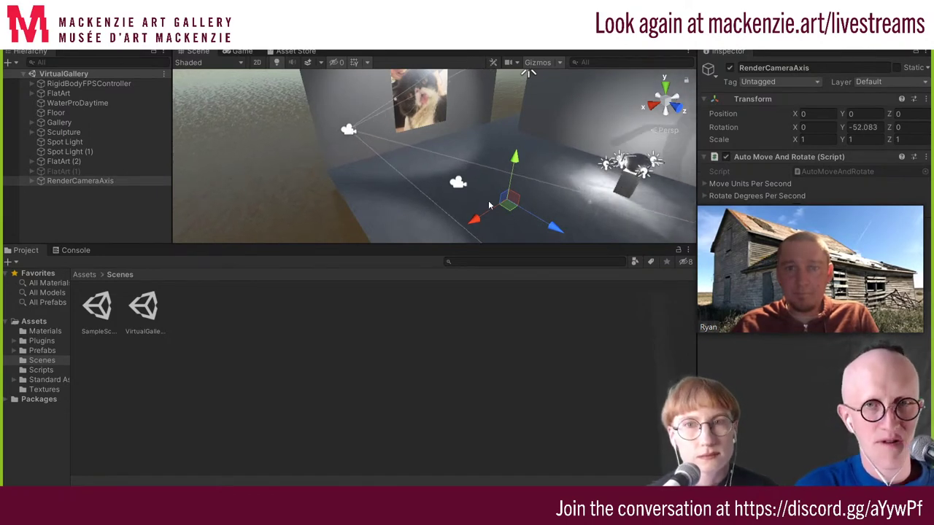
middle_drag(500, 184, 442, 181)
click(395, 177)
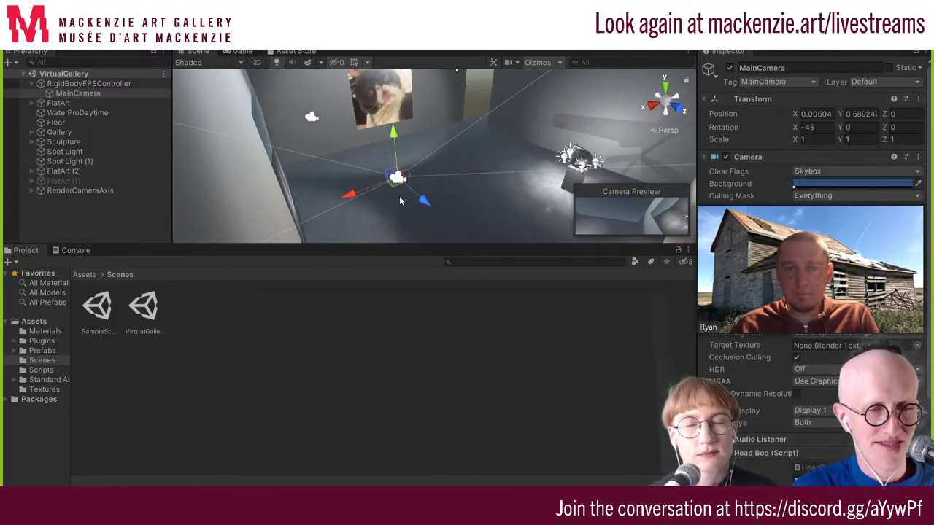
click(106, 83)
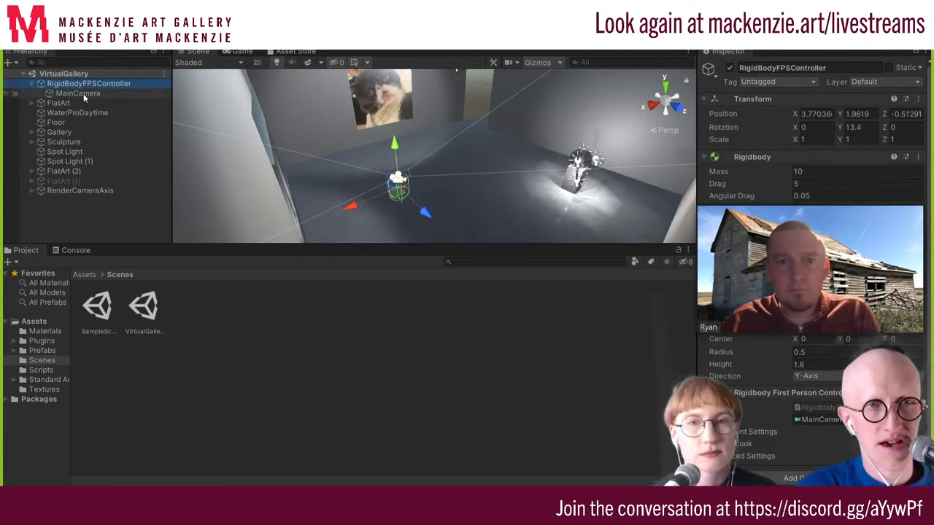
right_drag(479, 144, 403, 141)
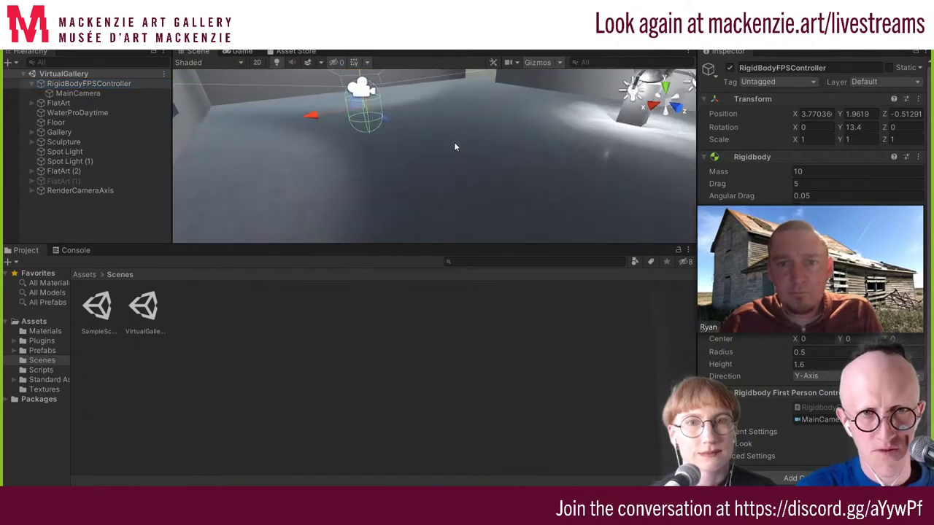
key(f)
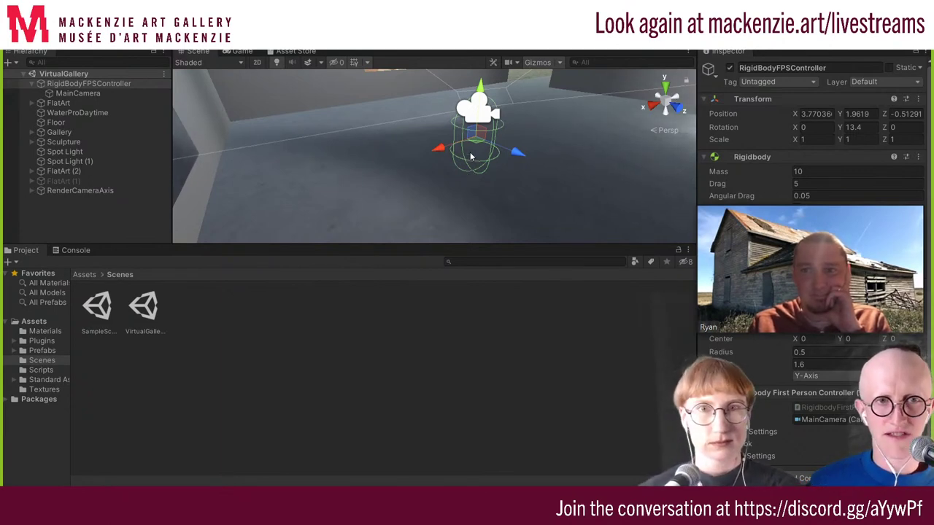
Enlarge the Scene view, playtest briefly, then reframe the player controller and cat picture
right_drag(500, 97, 500, 80)
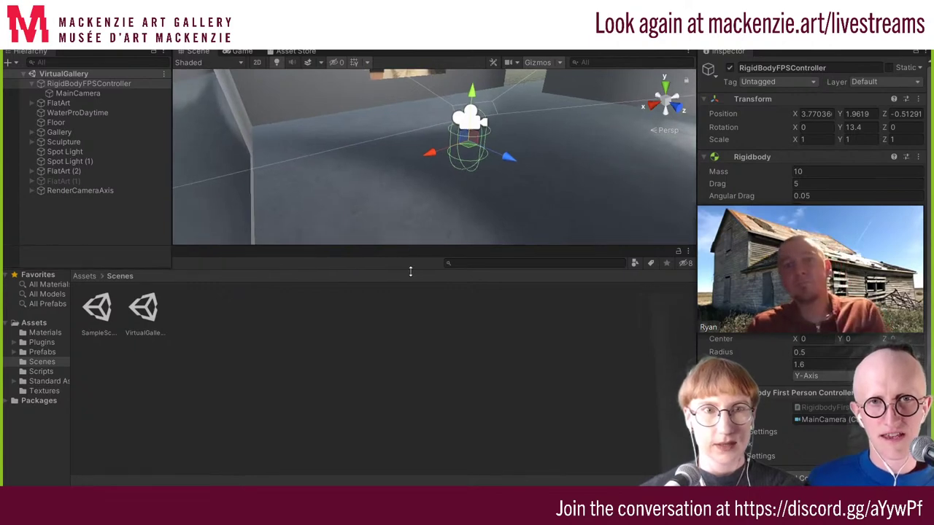
drag(412, 245, 412, 400)
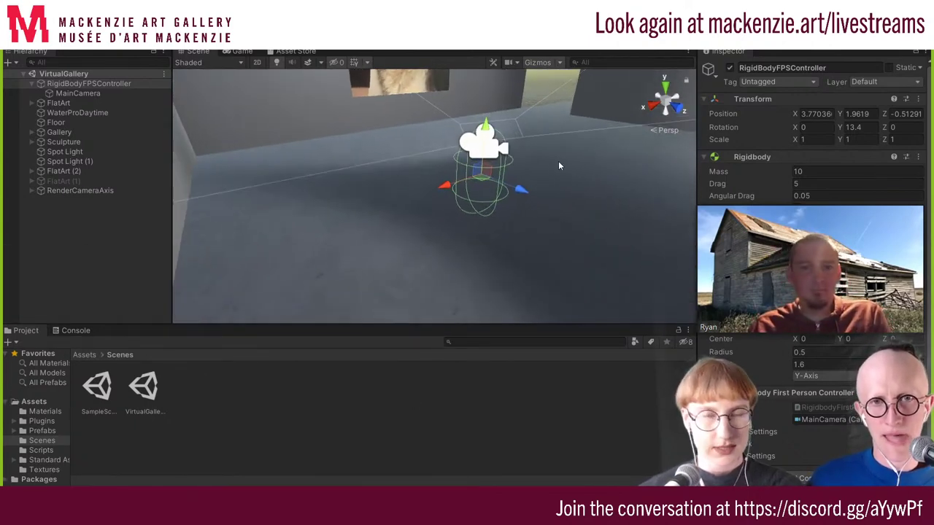
mouse_move(558, 160)
right_down()
mouse_move(386, 76)
mouse_move(451, 108)
right_up()
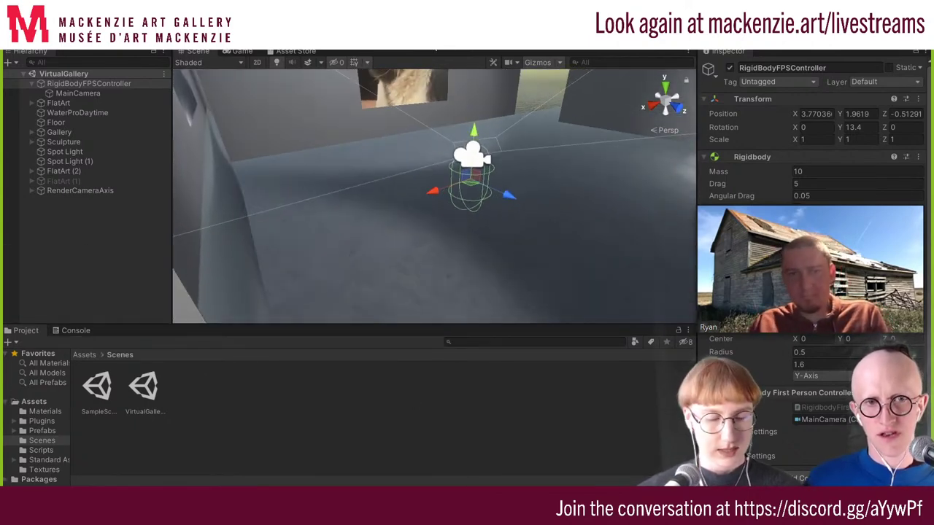
click(434, 48)
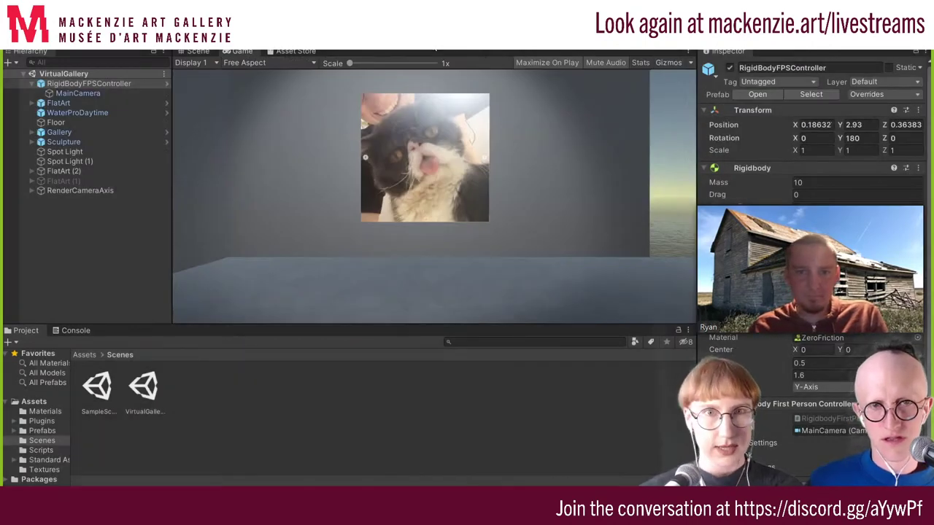
click(179, 52)
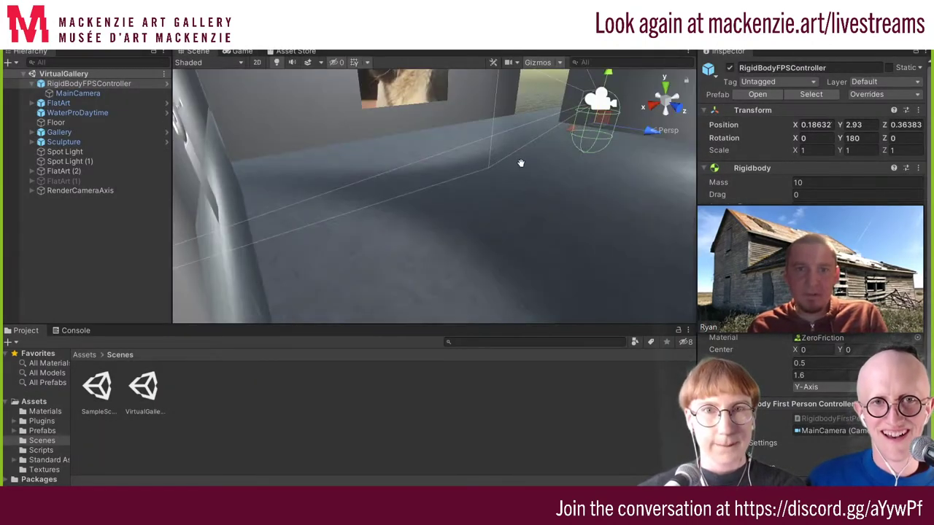
key(f)
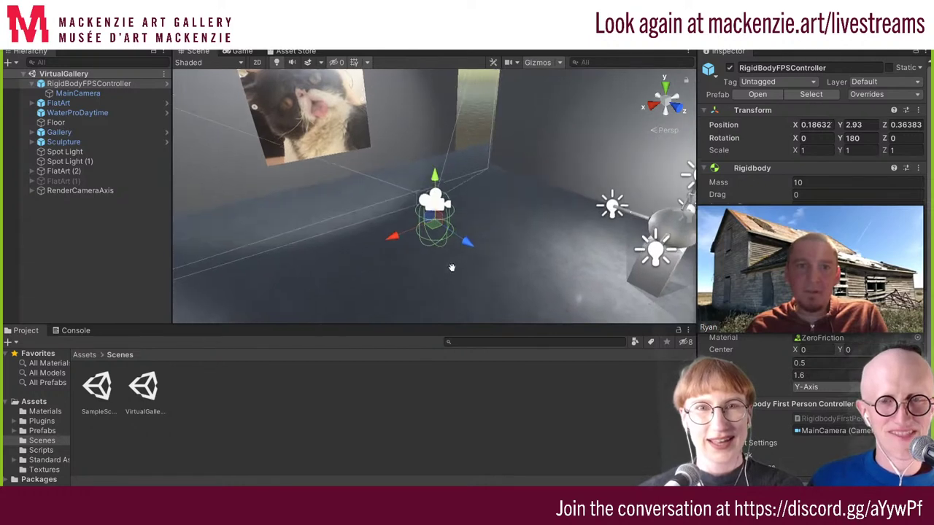
middle_drag(452, 268, 453, 301)
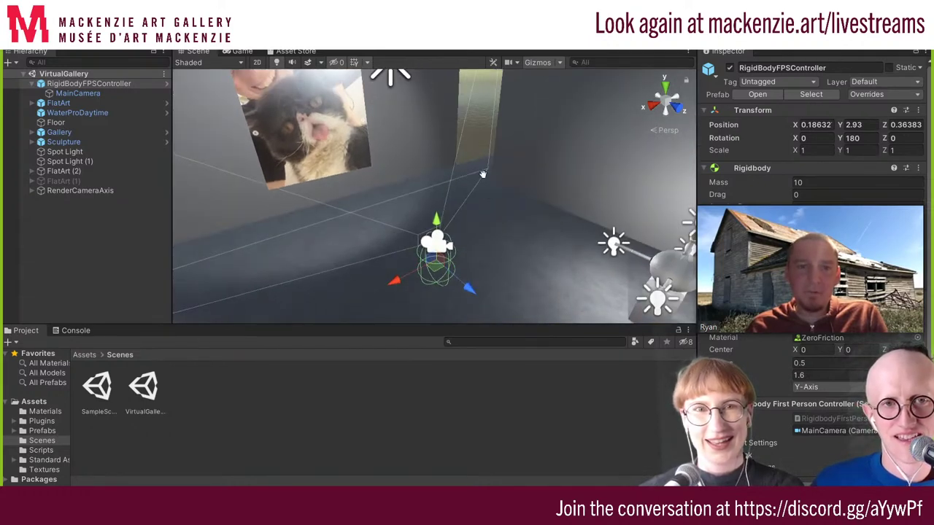
middle_drag(482, 174, 508, 193)
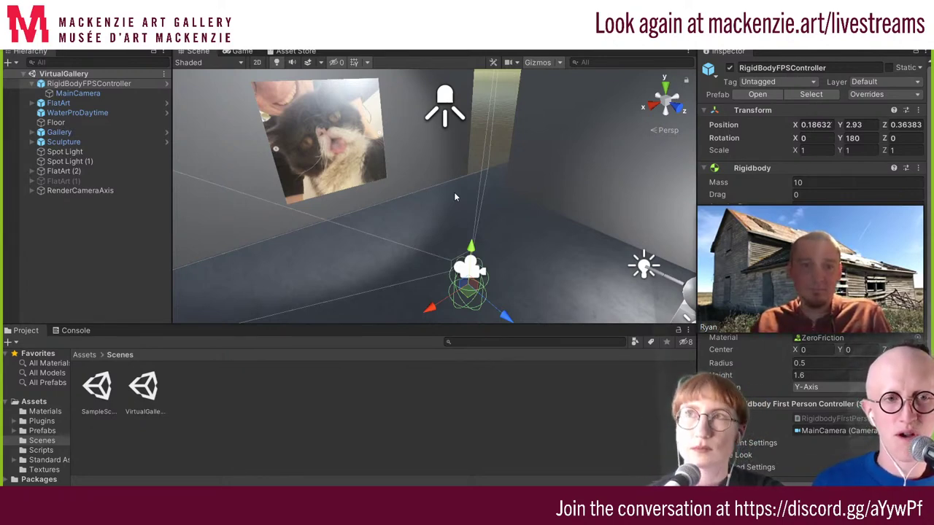
mouse_move(313, 485)
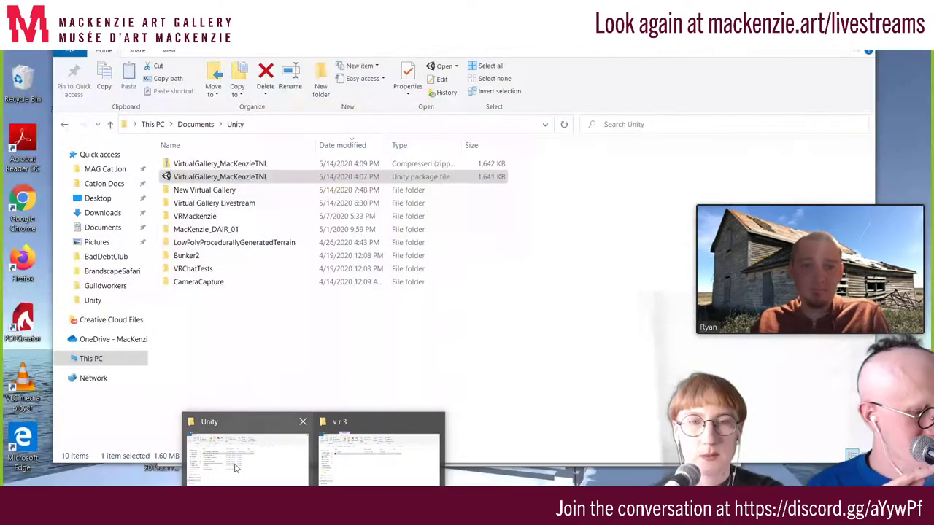
click(391, 461)
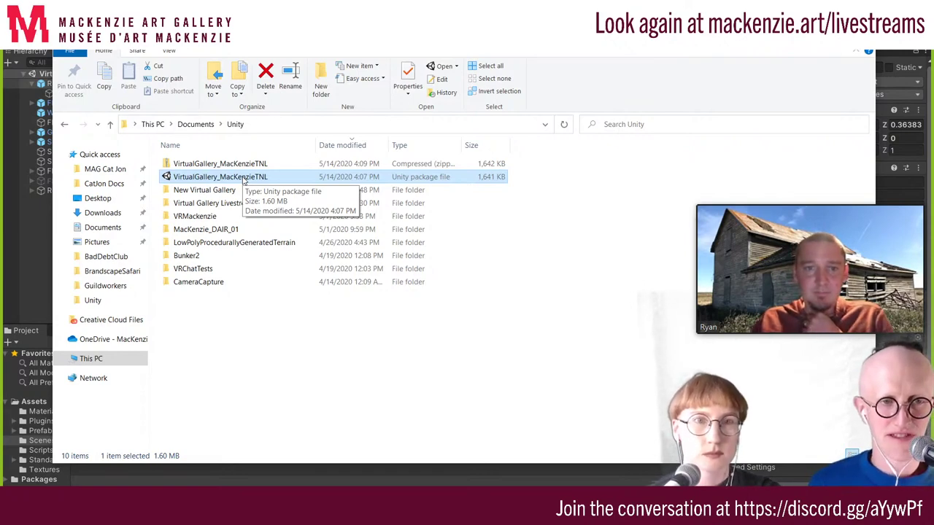
click(38, 259)
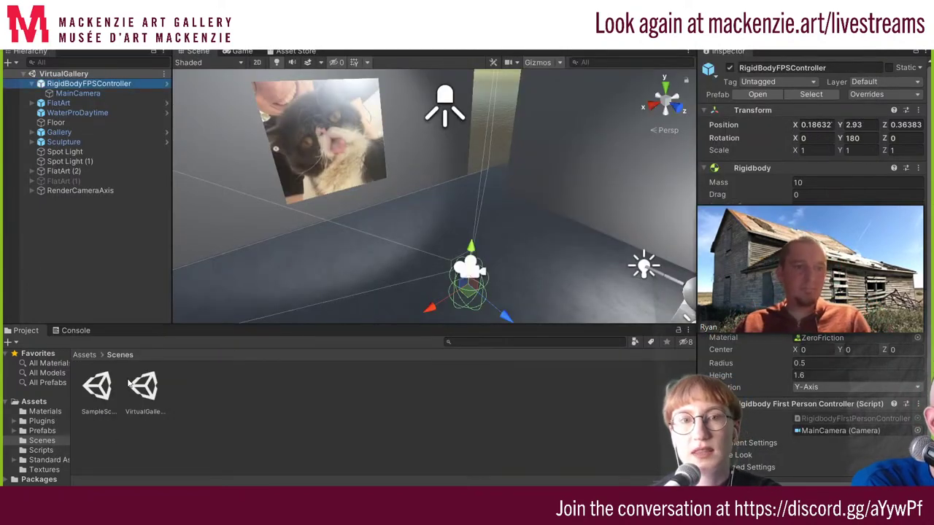
Open Assets > Scenes to reveal the VirtualGallery scene and widen the folder tree
click(49, 441)
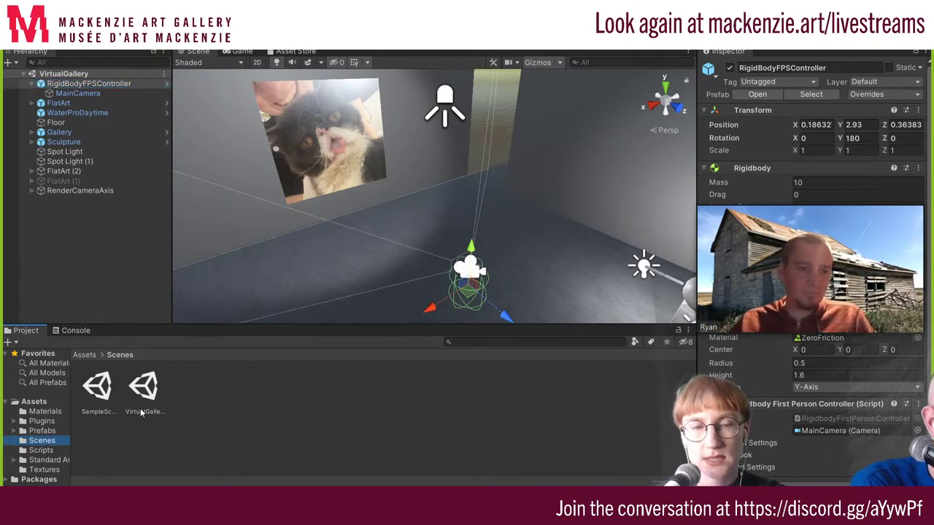
click(31, 402)
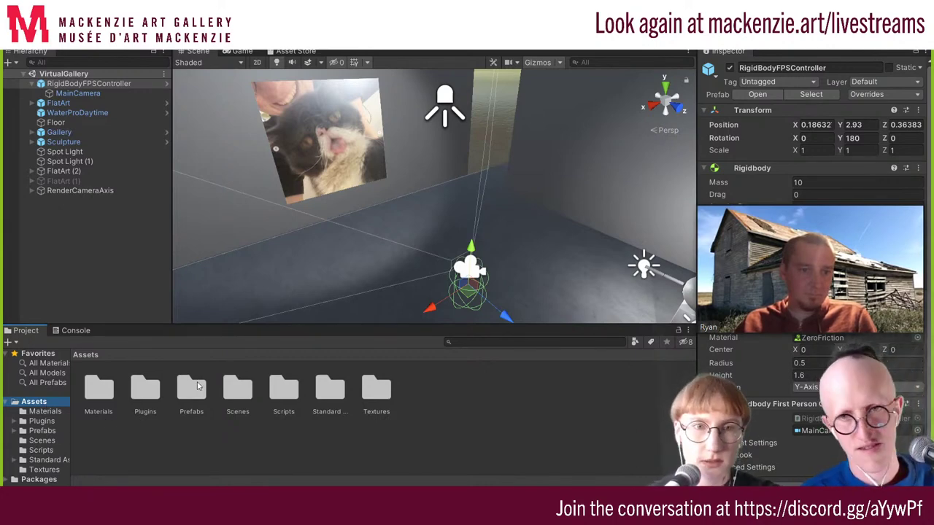
click(238, 392)
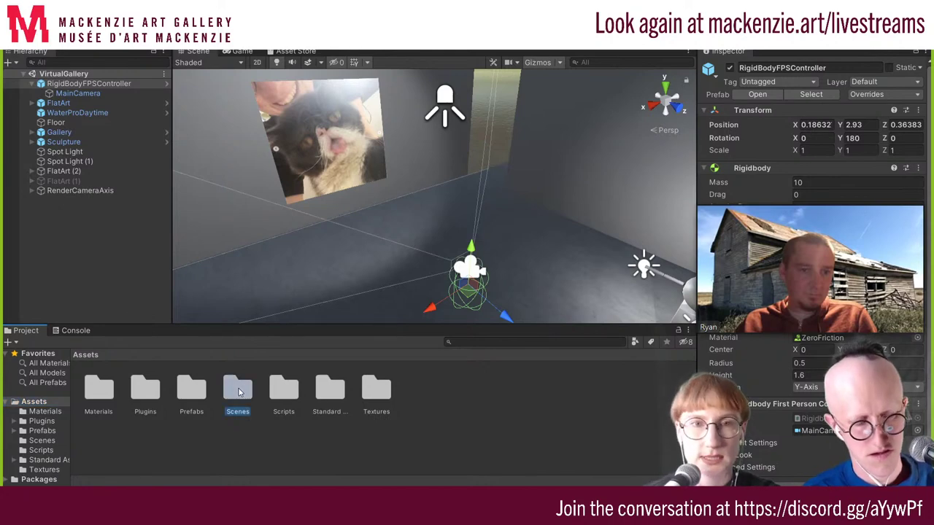
double_click(239, 392)
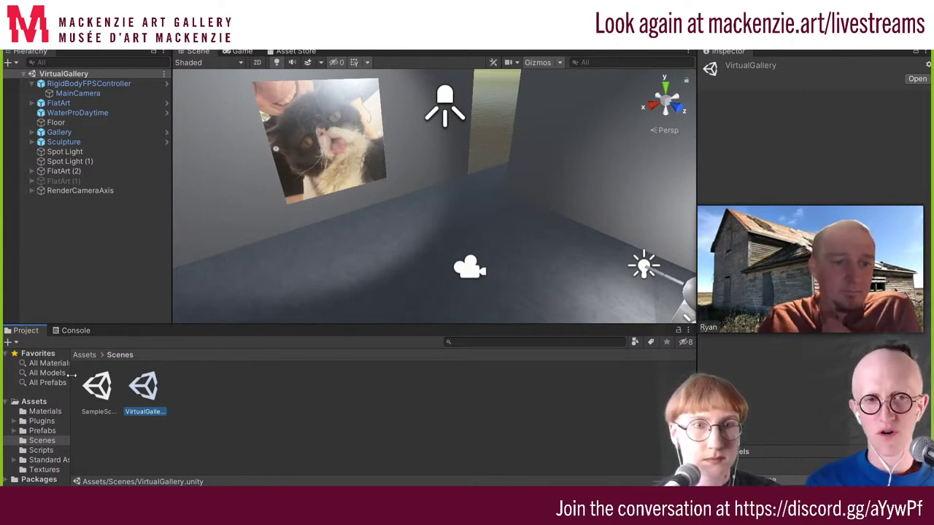
drag(72, 375, 103, 390)
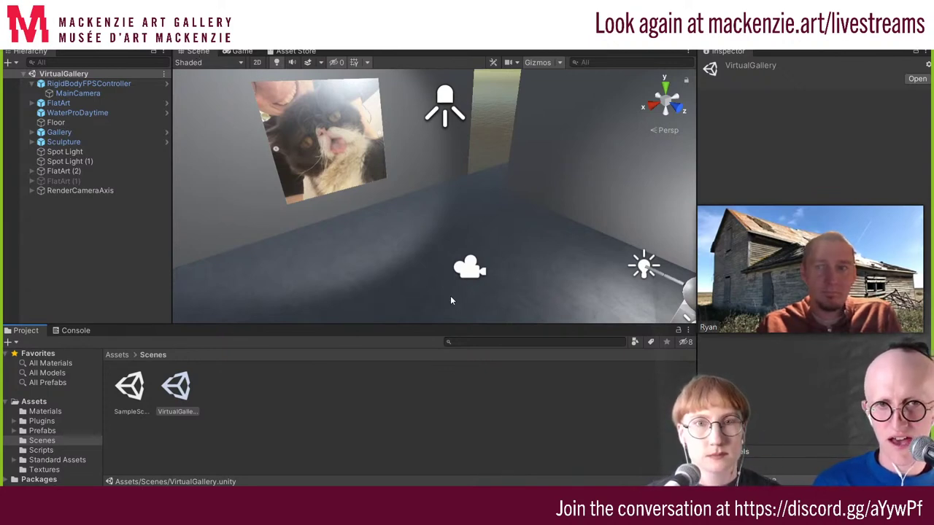
scroll(511, 255, down, 2)
scroll(511, 255, down, 3)
scroll(511, 256, down, 3)
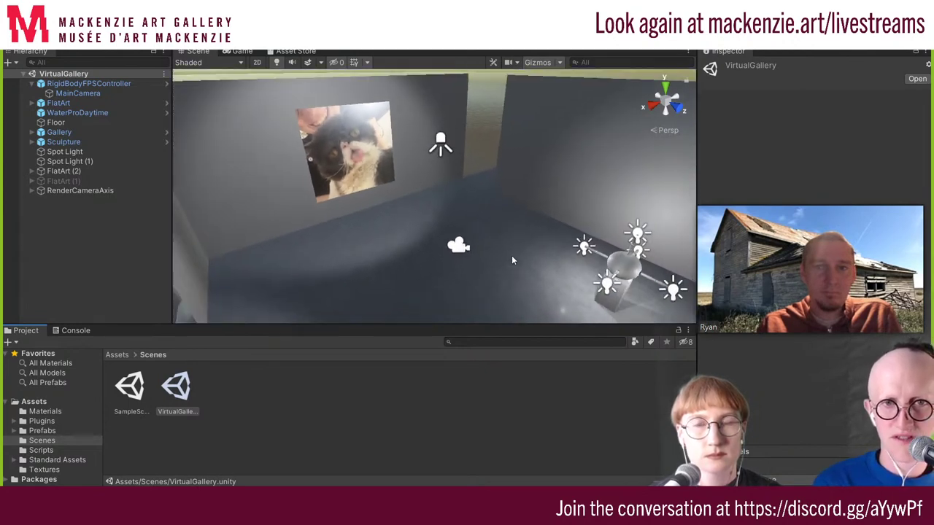
scroll(511, 256, down, 3)
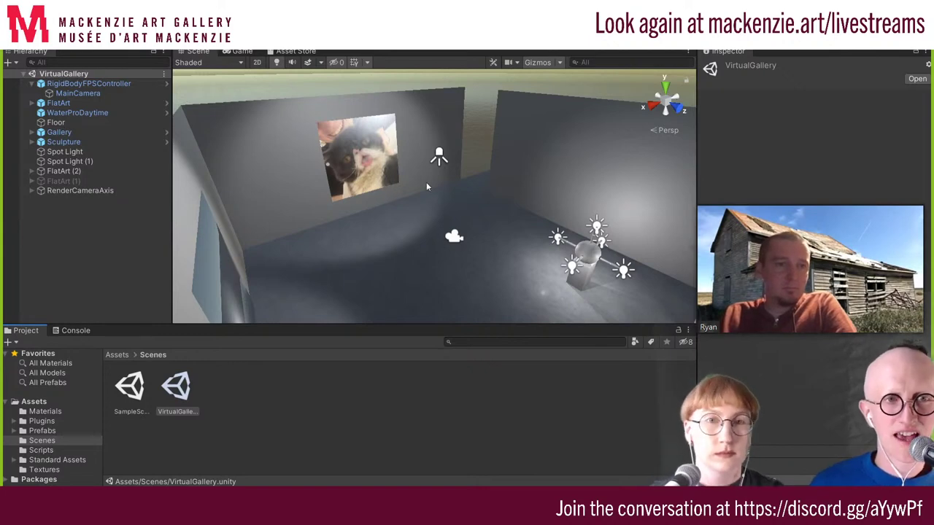
scroll(423, 186, down, 1)
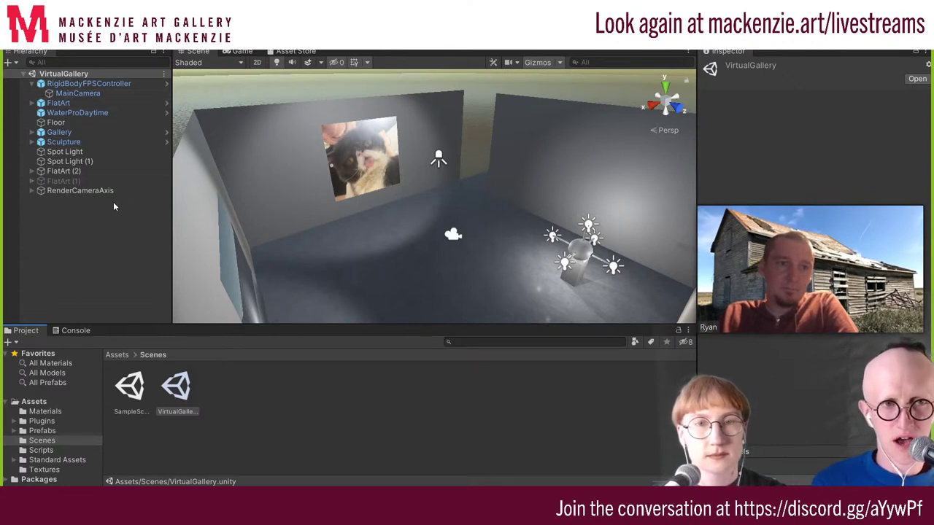
click(70, 115)
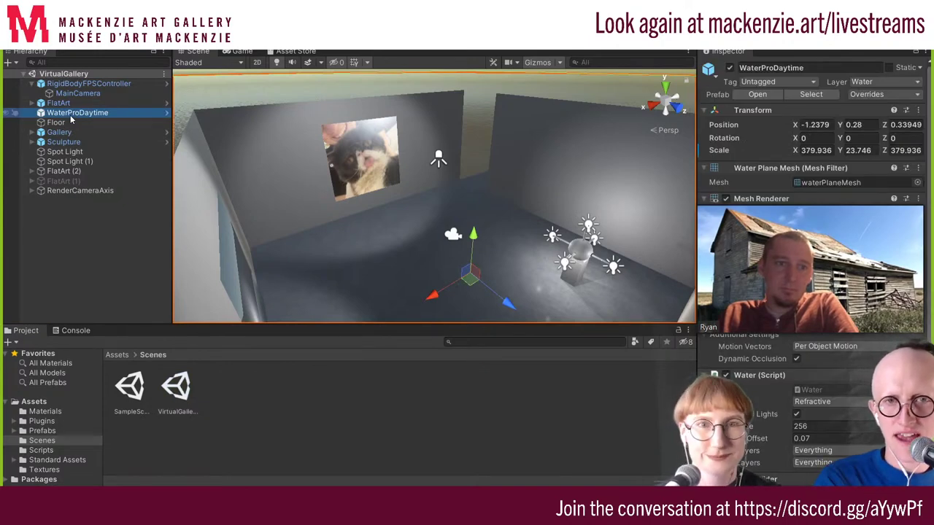
scroll(390, 195, up, 2)
scroll(389, 194, down, 3)
scroll(389, 195, down, 2)
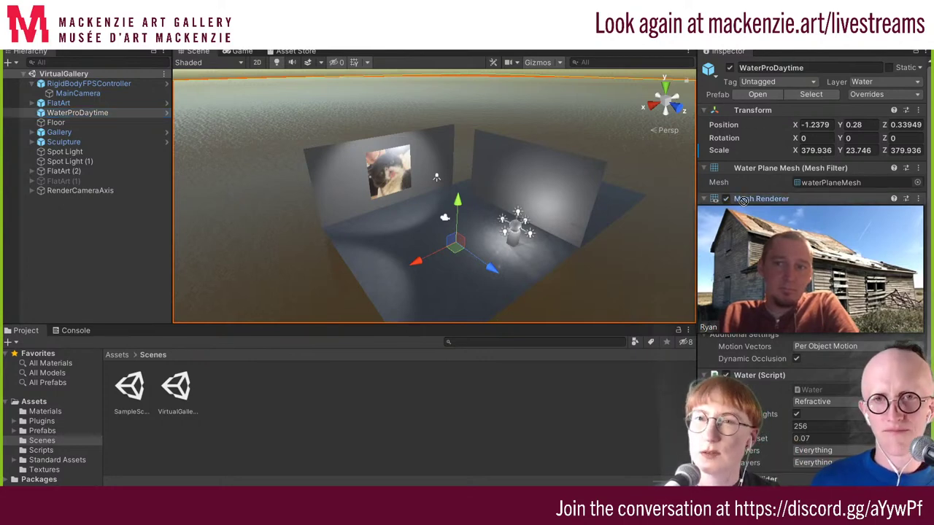
mouse_move(781, 216)
mouse_down()
mouse_move(537, 193)
mouse_move(543, 201)
mouse_up()
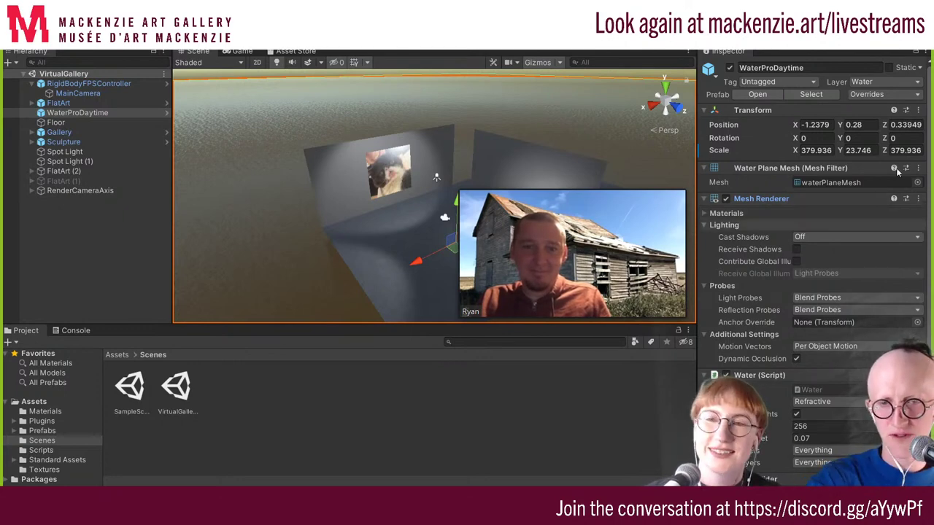
click(47, 124)
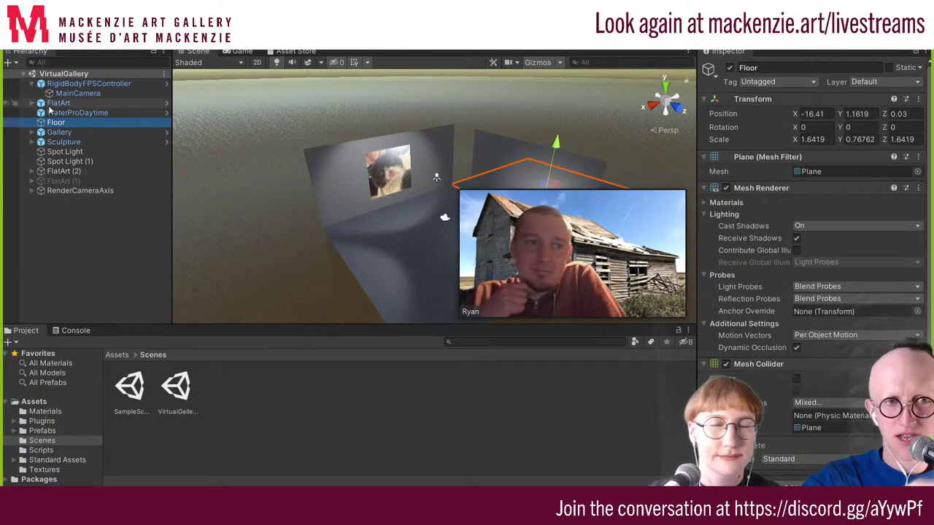
click(51, 104)
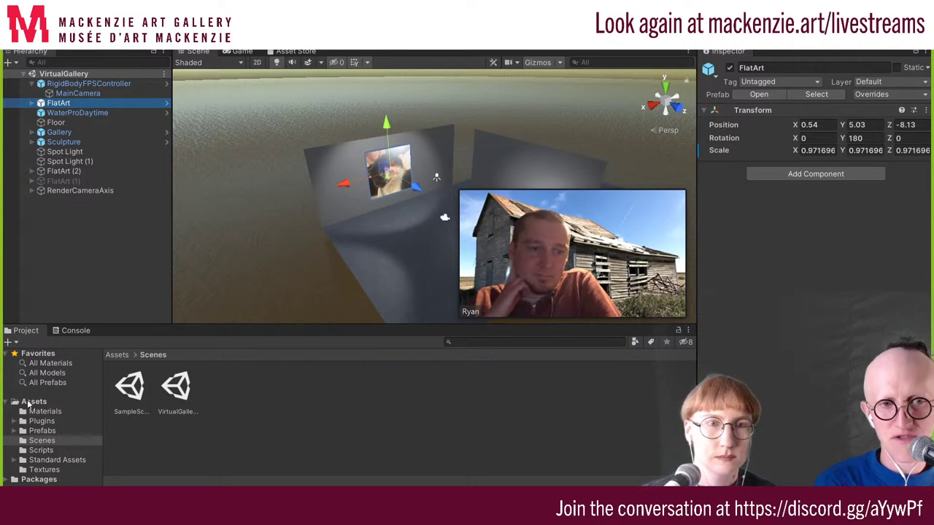
Open the Prefabs folder and start dragging the Gallery prefab into the Scene view
click(29, 403)
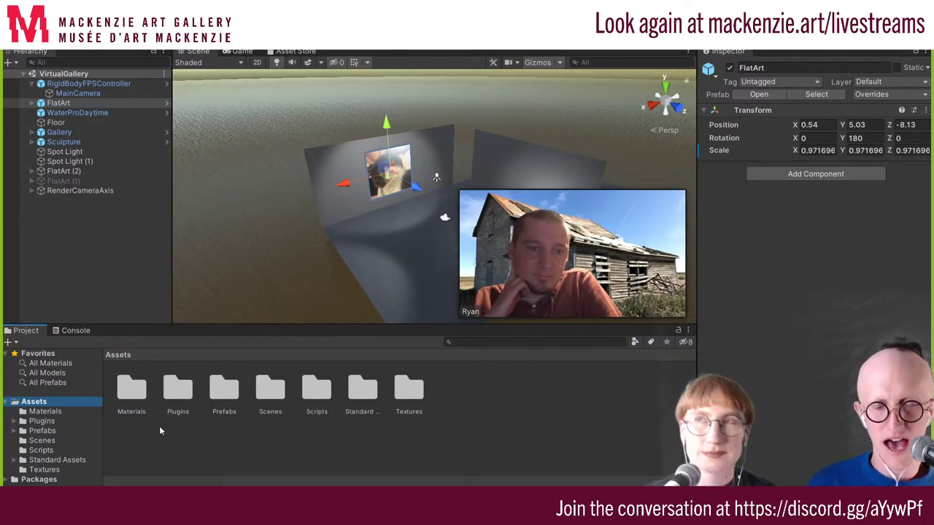
mouse_move(572, 199)
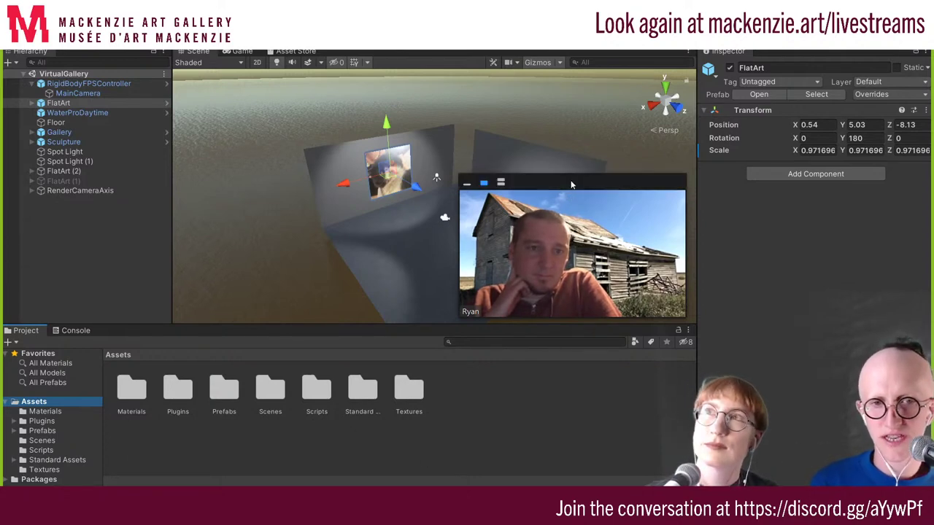
drag(572, 184, 808, 197)
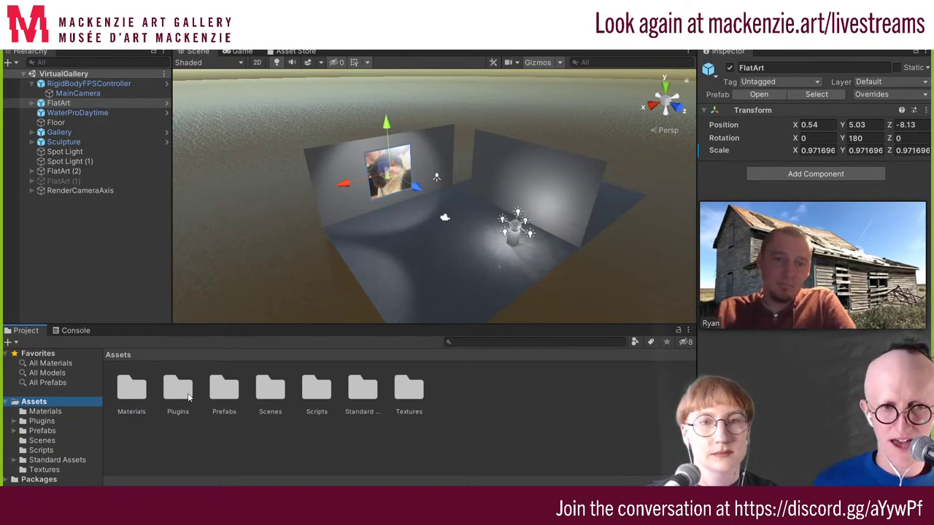
double_click(214, 393)
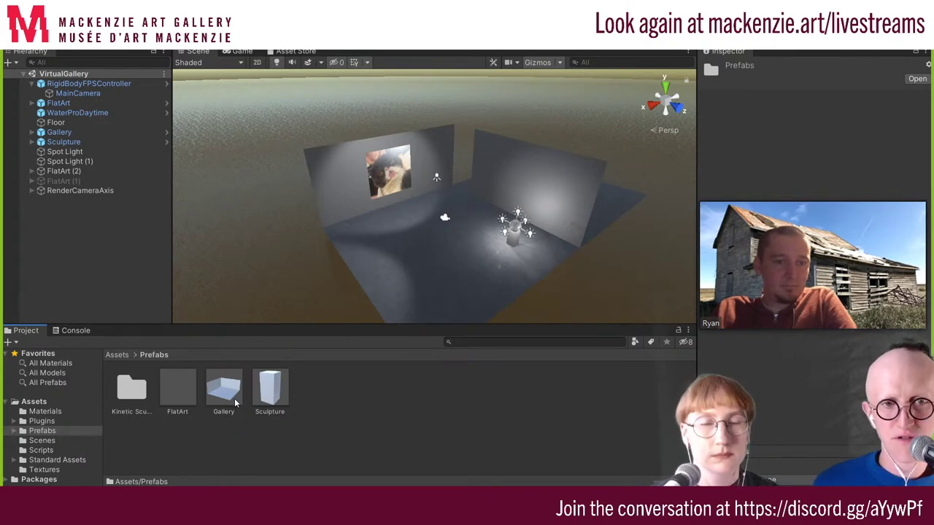
click(234, 404)
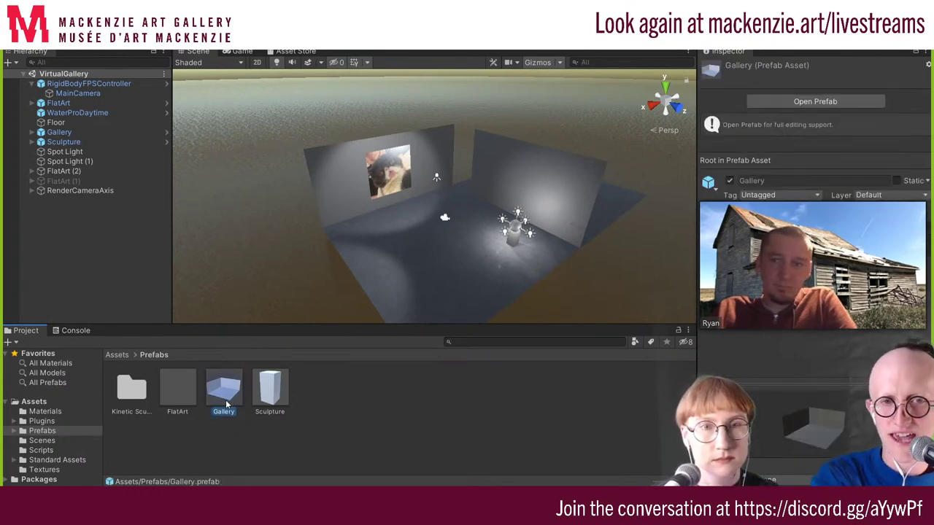
mouse_move(461, 202)
mouse_down()
mouse_move(468, 155)
mouse_move(467, 168)
mouse_move(609, 166)
mouse_up()
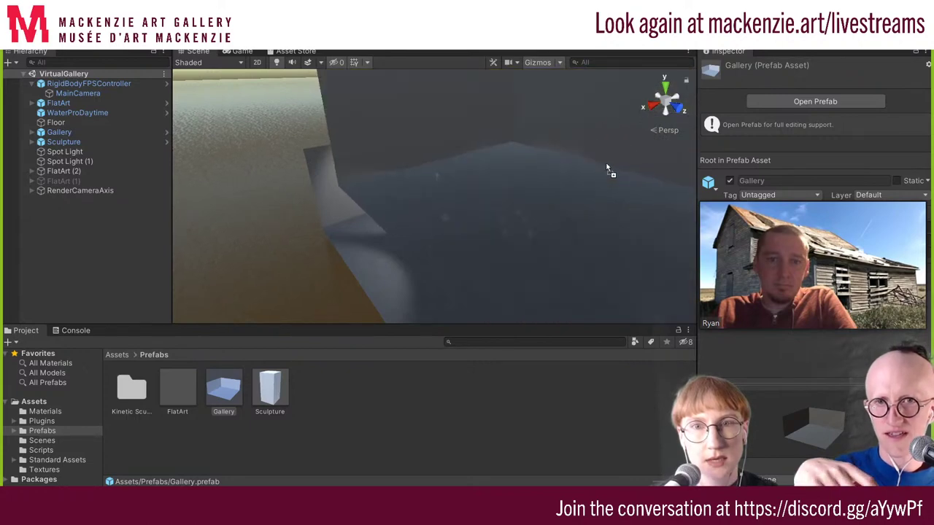
Drop a second Gallery room into the scene and slide it along X beside the first
drag(609, 167, 609, 166)
key(f)
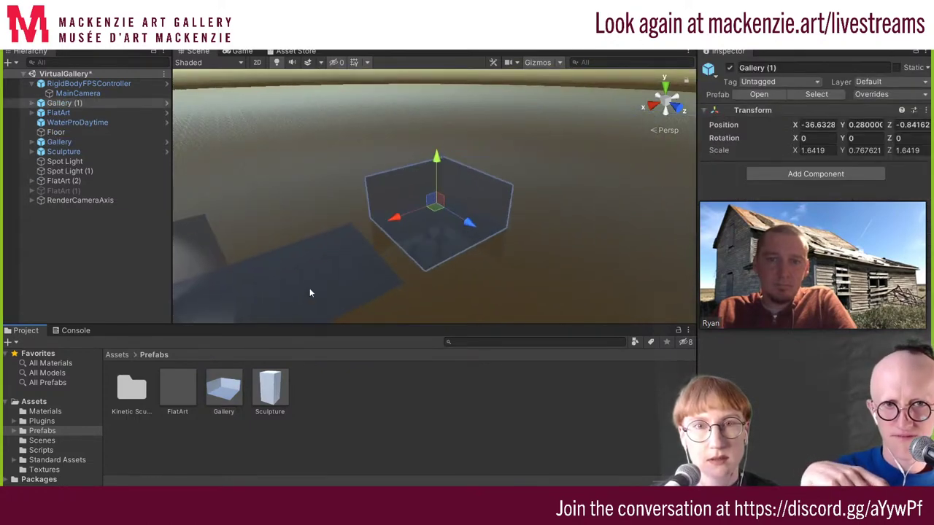
right_drag(309, 288, 319, 213)
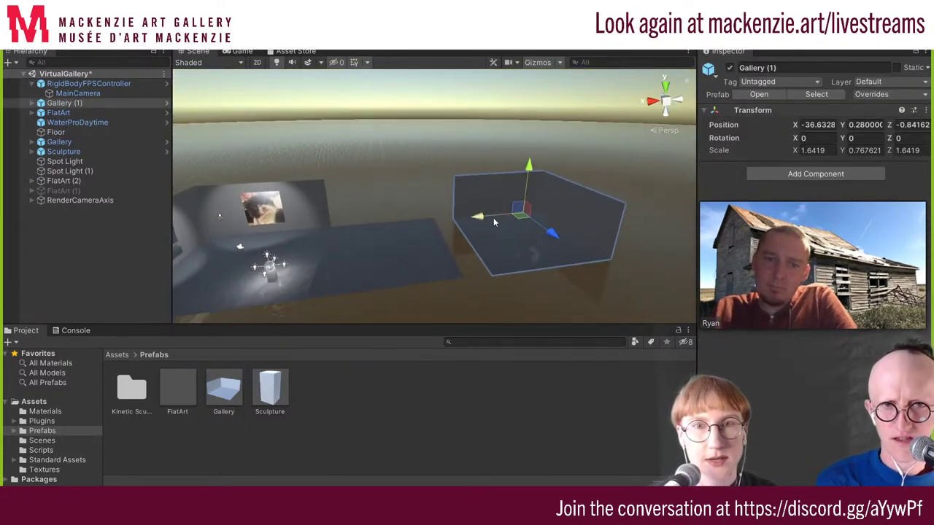
drag(493, 217, 463, 222)
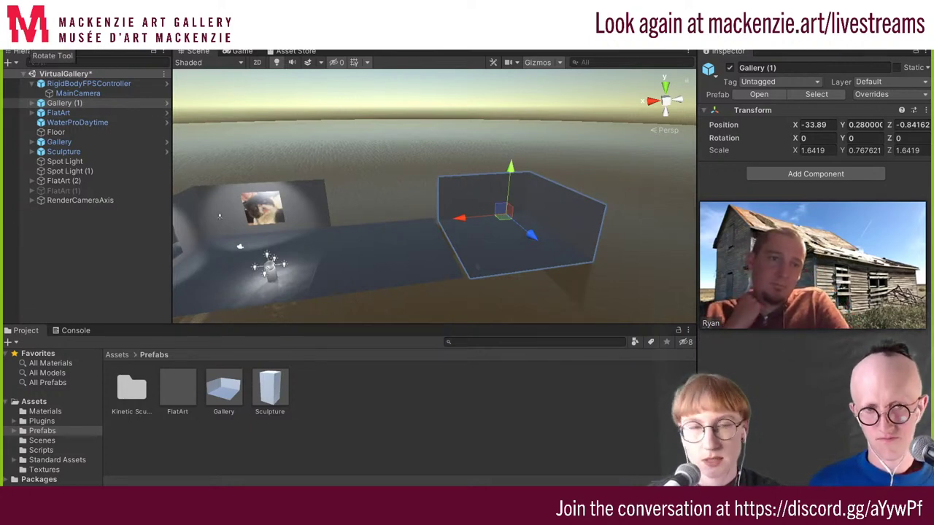
key(e)
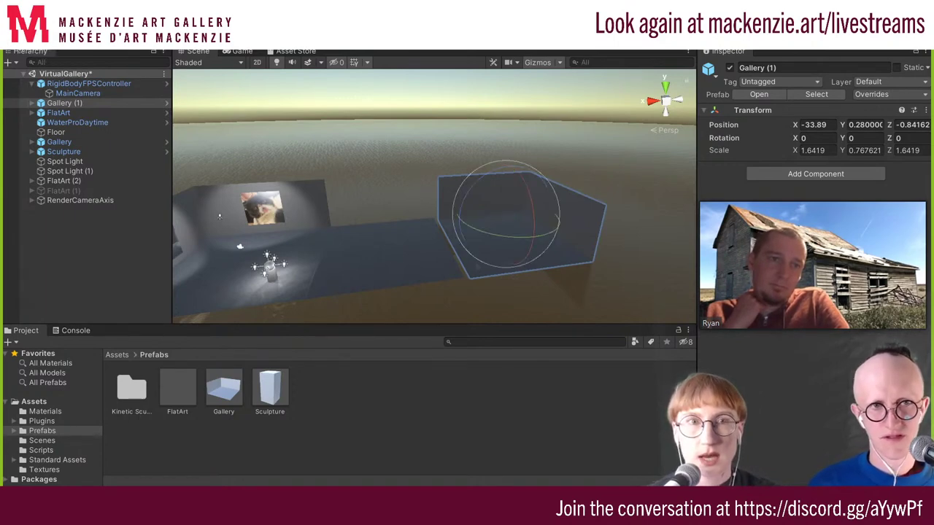
key(w)
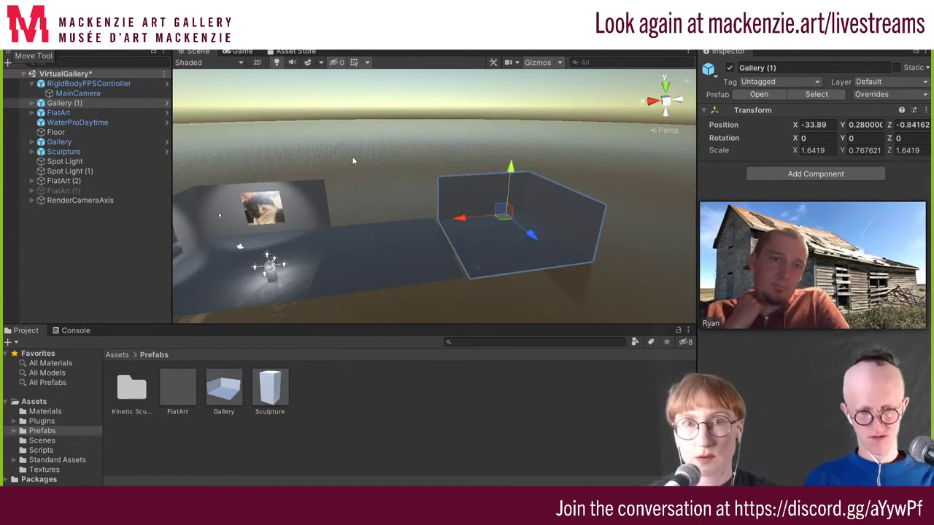
drag(512, 170, 511, 165)
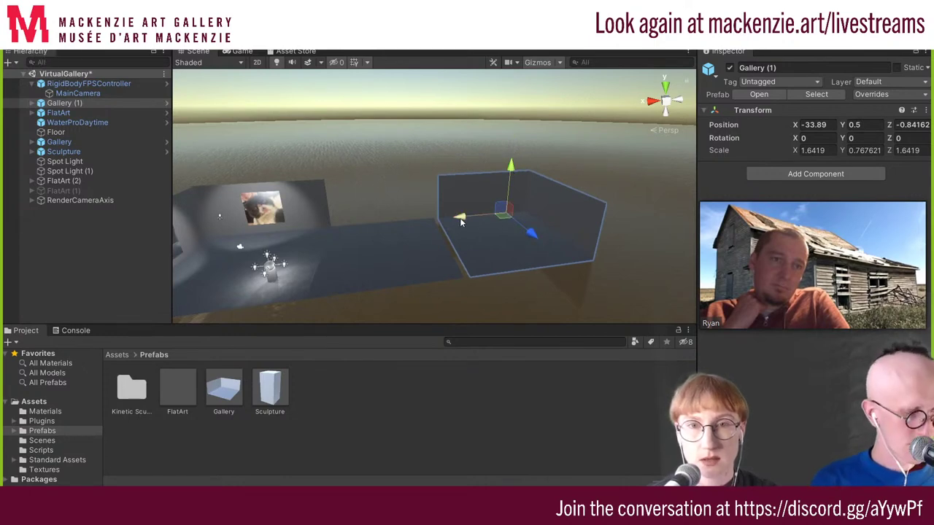
drag(461, 222, 468, 221)
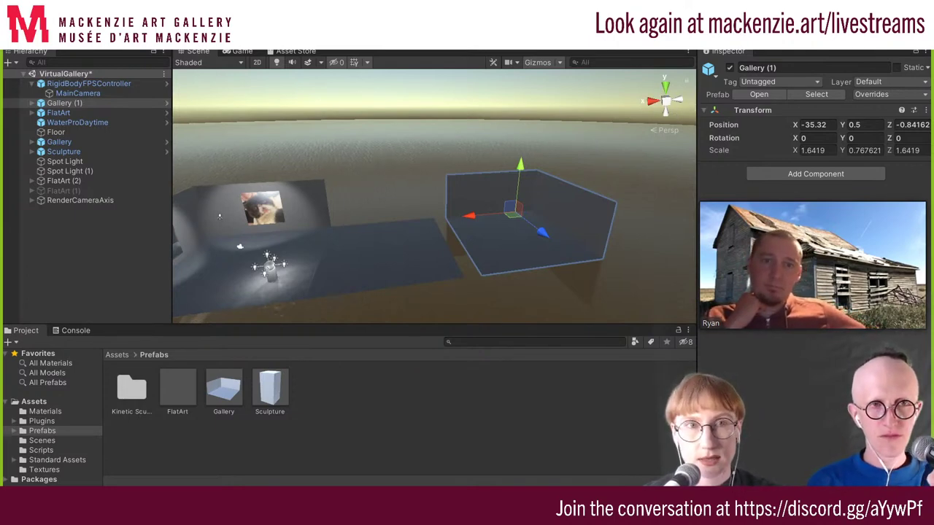
Enlarge Gallery (1) uniformly to a scale of about 2.49 and shift it along X
key(e)
drag(491, 186, 470, 396)
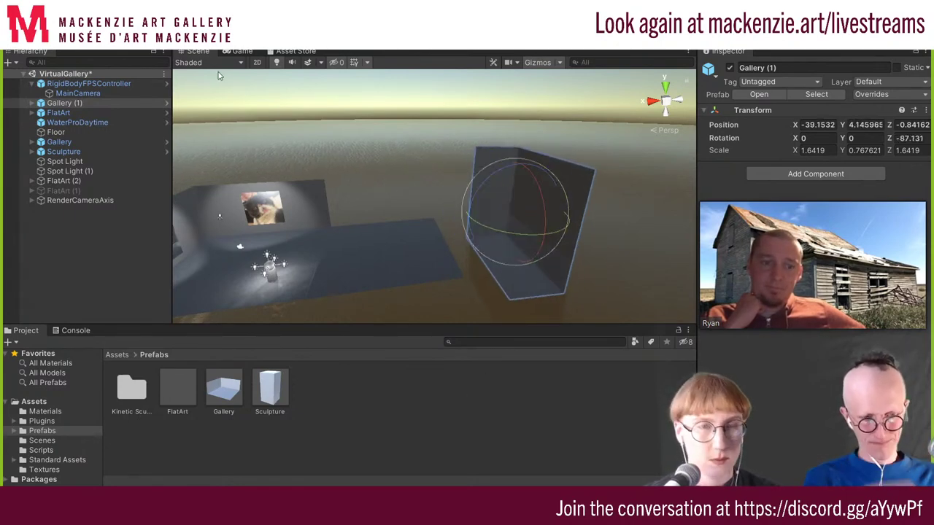
key(ctrl+z)
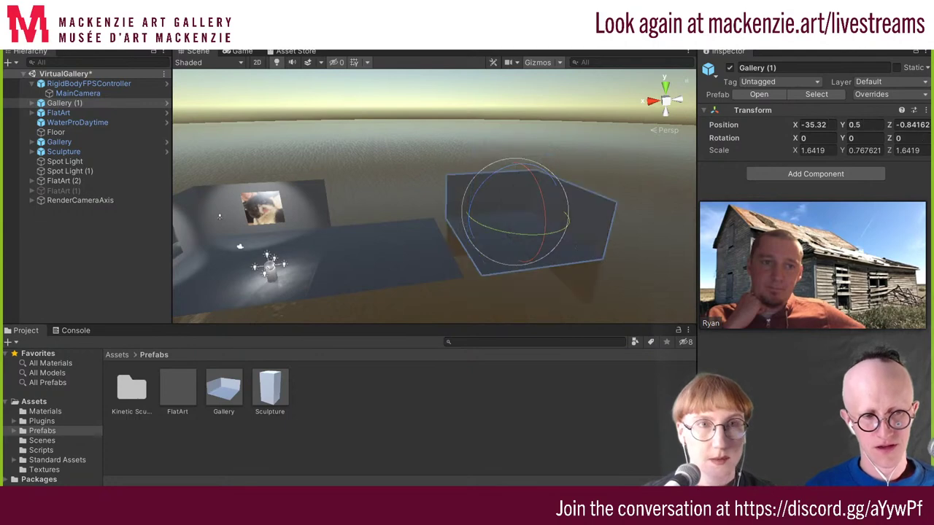
key(w)
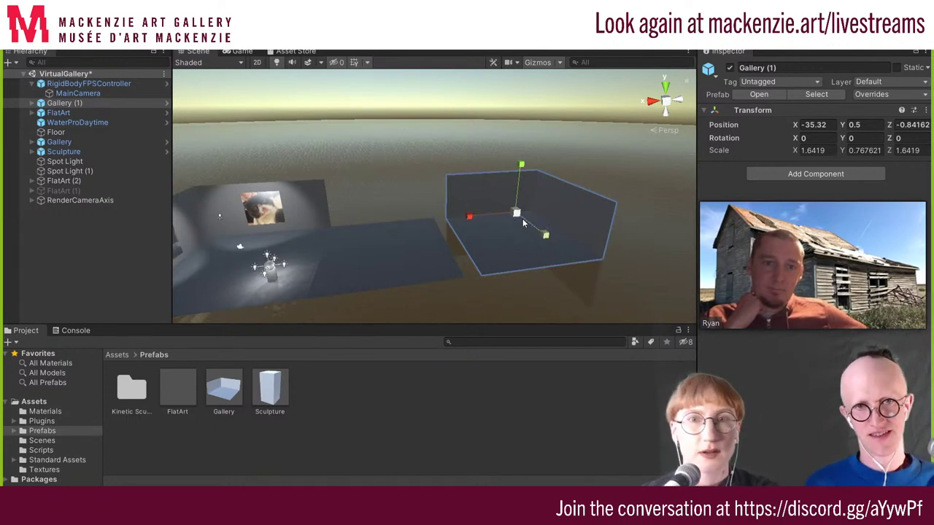
drag(516, 216, 537, 194)
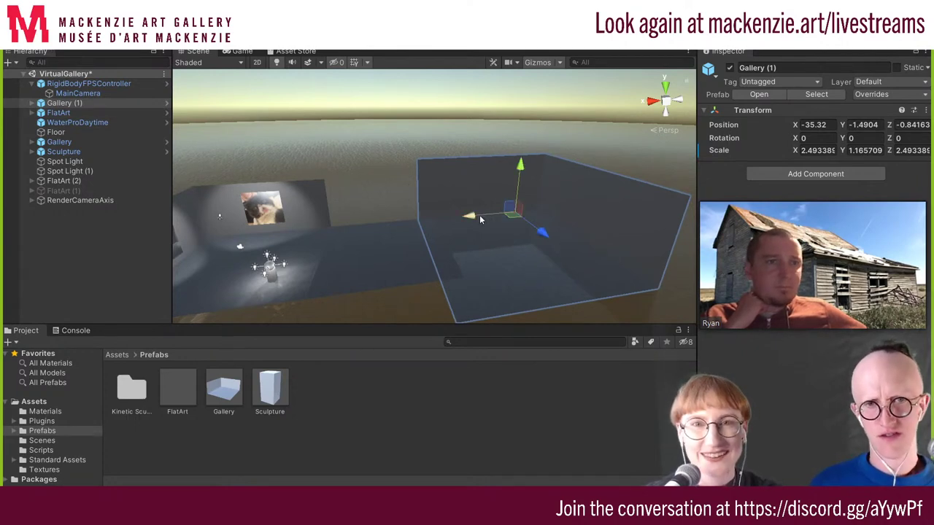
key(w)
drag(475, 215, 427, 232)
Turn Gallery (1) to about 88 degrees and settle it at -27.11, 0.56, -0.16
key(e)
mouse_move(497, 241)
mouse_down()
mouse_move(357, 284)
mouse_move(97, 262)
mouse_move(423, 233)
mouse_move(350, 241)
mouse_up()
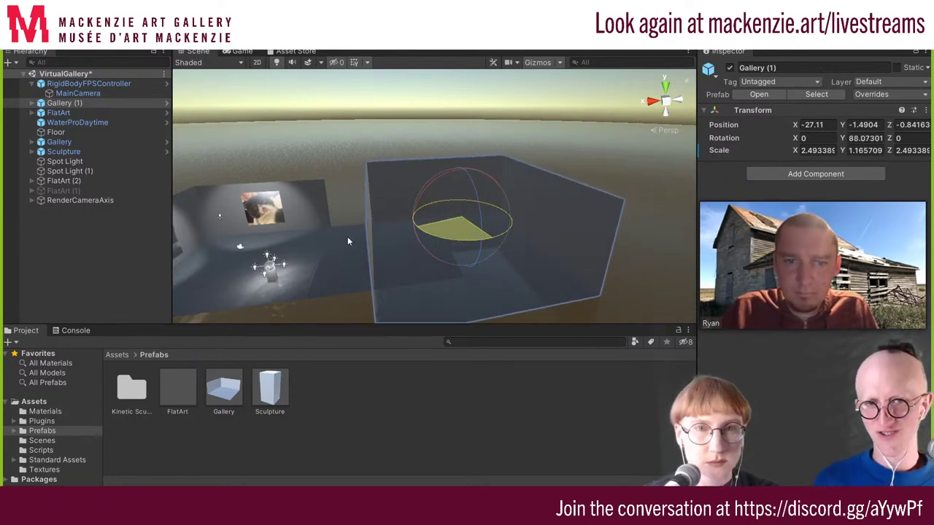
drag(351, 240, 347, 236)
mouse_move(399, 258)
middle_down()
mouse_move(512, 248)
mouse_move(366, 104)
mouse_move(361, 156)
middle_up()
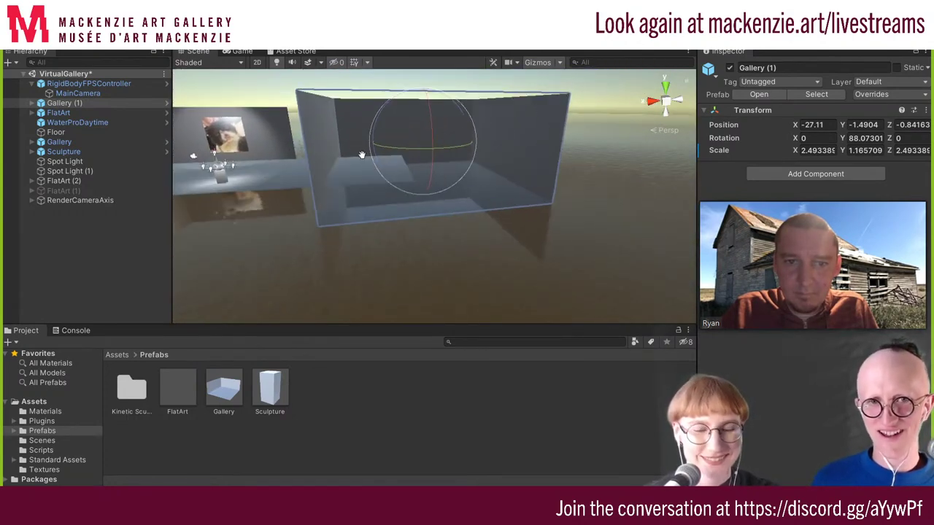
key(w)
drag(423, 94, 420, 78)
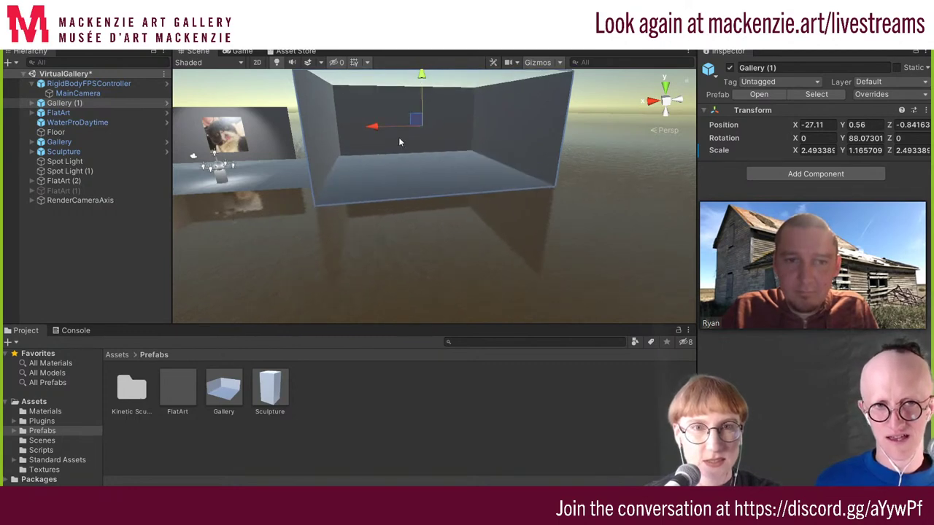
mouse_move(399, 141)
alt+mouse_down()
mouse_move(679, 226)
mouse_move(615, 211)
mouse_move(548, 234)
alt+mouse_up()
mouse_move(515, 186)
mouse_down()
mouse_move(521, 234)
mouse_move(434, 218)
mouse_move(505, 229)
mouse_up()
middle_drag(504, 229, 400, 267)
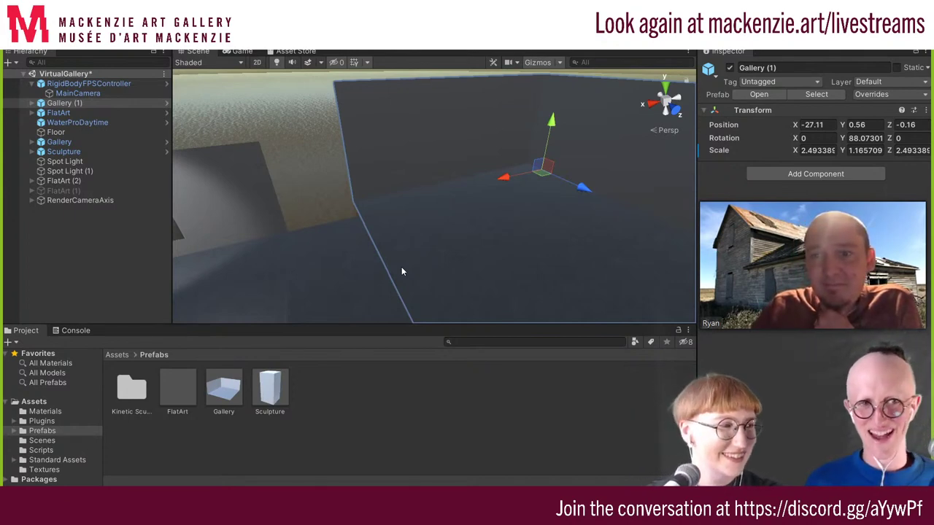
mouse_move(402, 272)
right_down()
mouse_move(335, 295)
mouse_move(286, 343)
mouse_move(279, 337)
right_up()
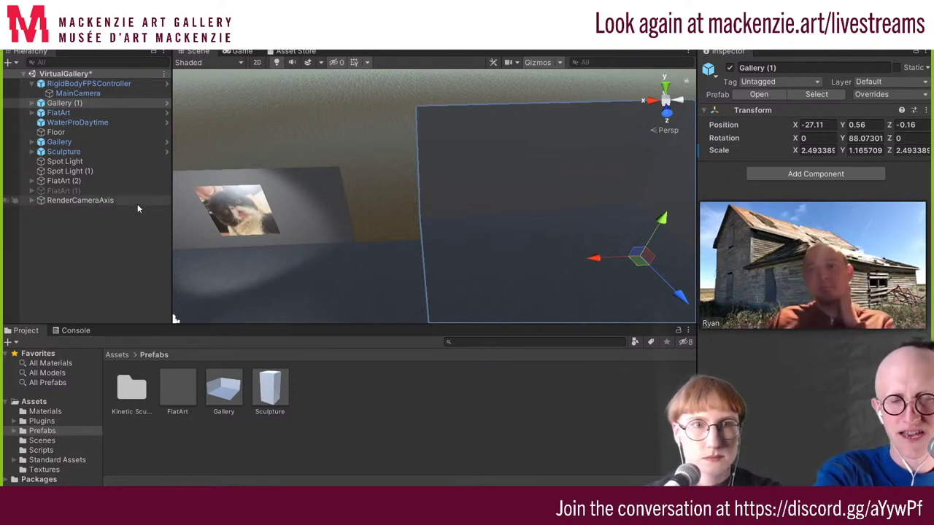
Duplicate the Spot Light to create Spot Light (2) and frame it in the view
click(56, 163)
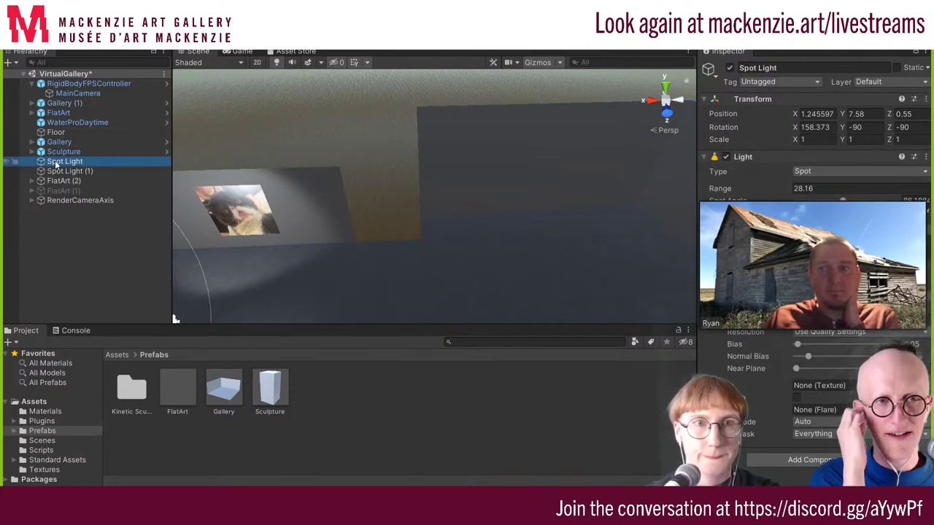
key(f)
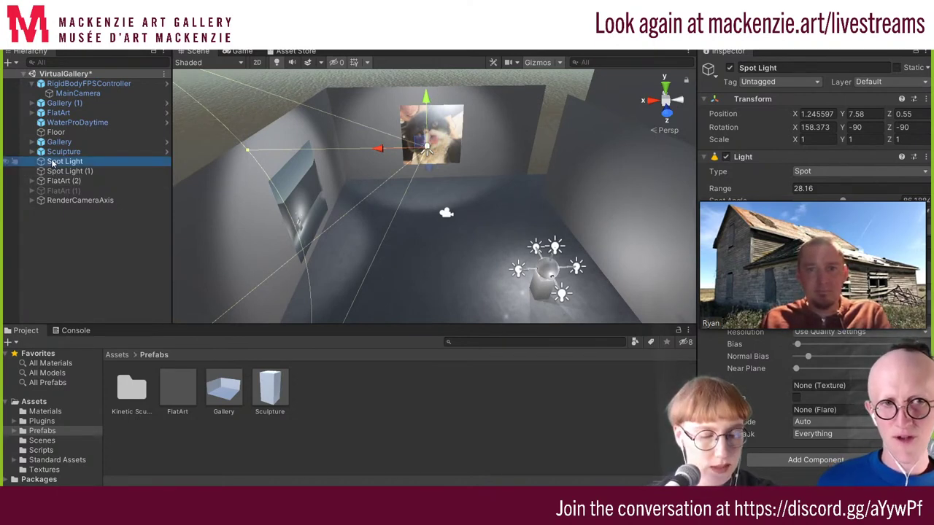
right_click(52, 162)
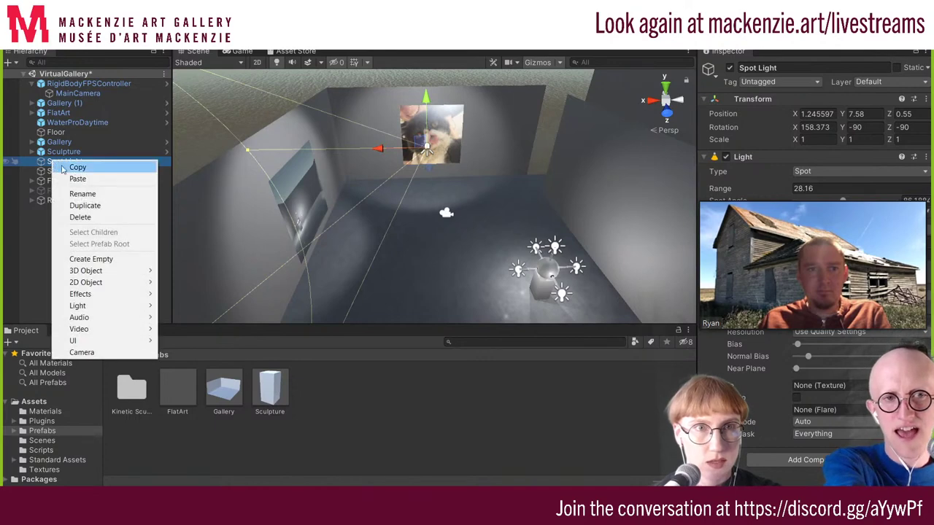
click(85, 206)
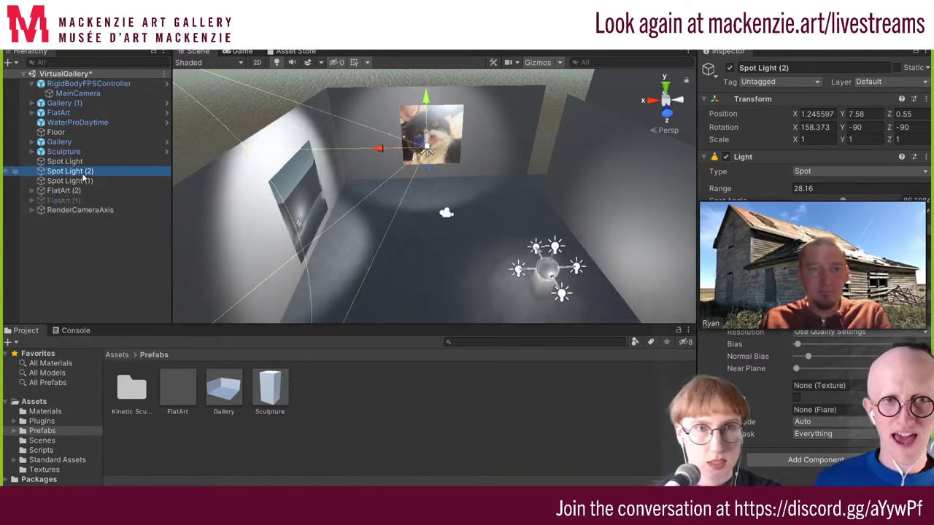
mouse_move(345, 208)
alt+mouse_down()
mouse_move(485, 221)
mouse_move(259, 193)
mouse_move(716, 177)
alt+mouse_up()
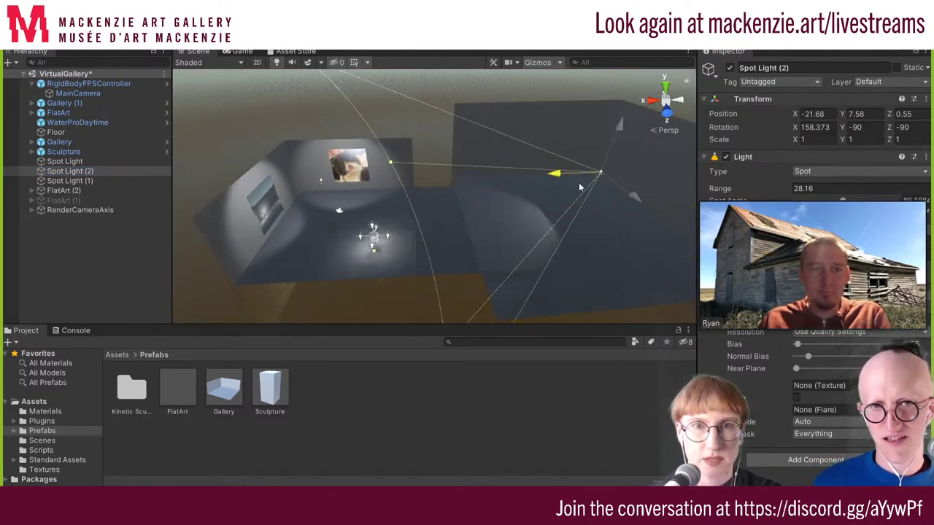
key(f)
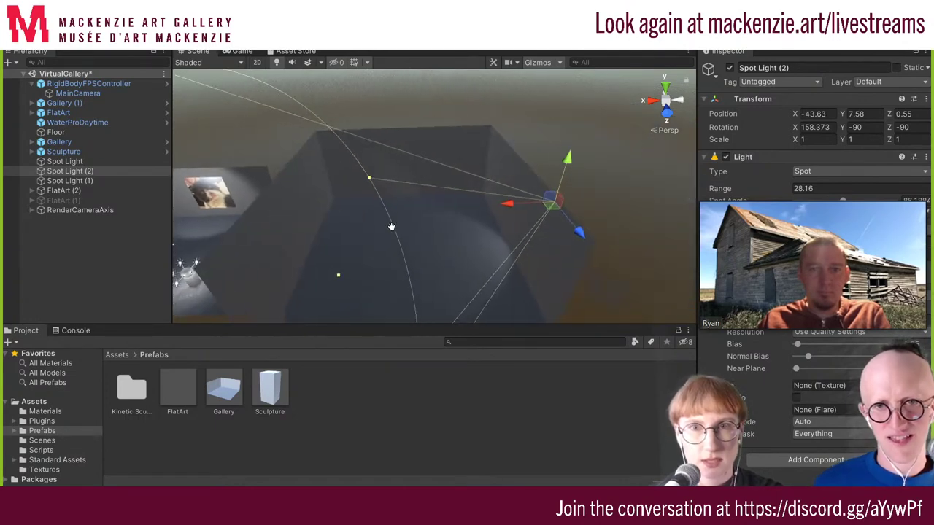
Tilt Spot Light (2) to rotation 136.586, -90, -90 so its cone swings into the room
mouse_move(496, 212)
alt+mouse_down()
mouse_move(516, 202)
mouse_move(497, 205)
alt+mouse_up()
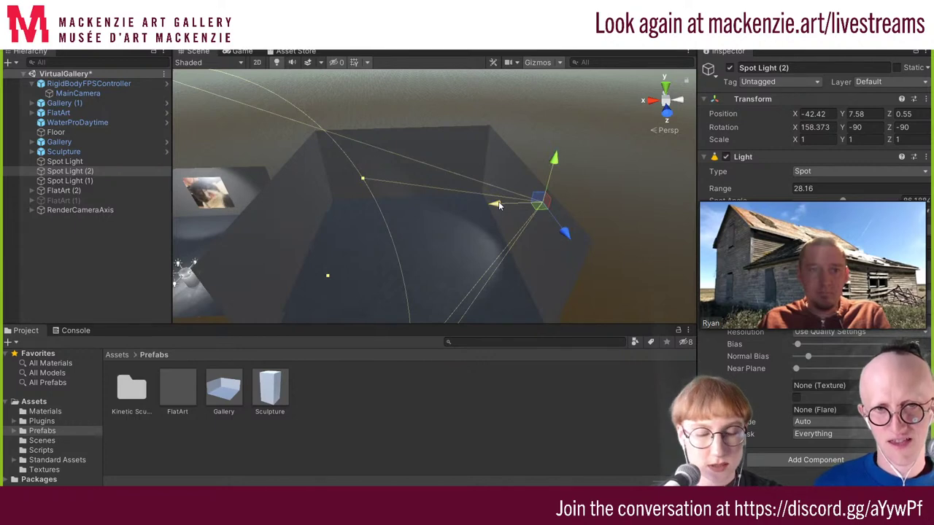
key(e)
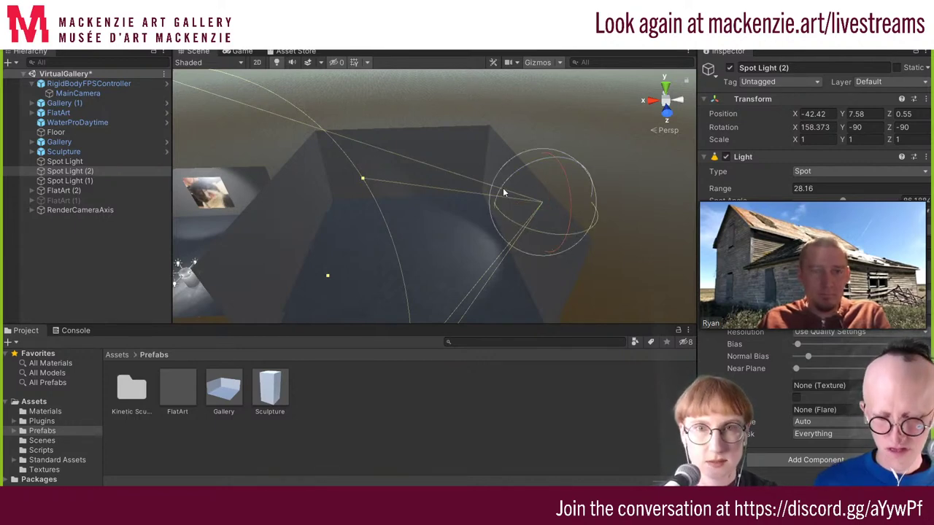
mouse_move(503, 188)
mouse_down()
mouse_move(498, 165)
mouse_move(503, 211)
mouse_up()
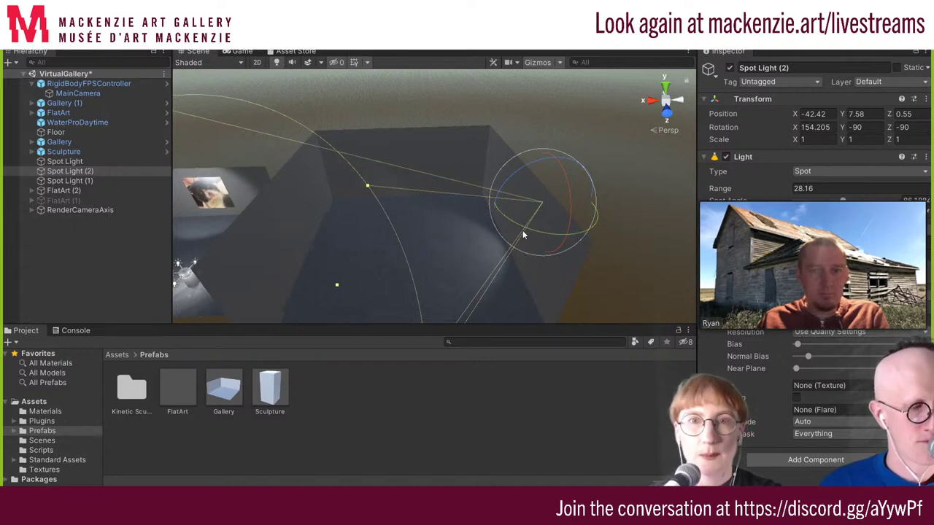
drag(510, 191, 498, 217)
Raise and shift Spot Light (2) to -39.73, 9.62, 0.55 over the second room
key(w)
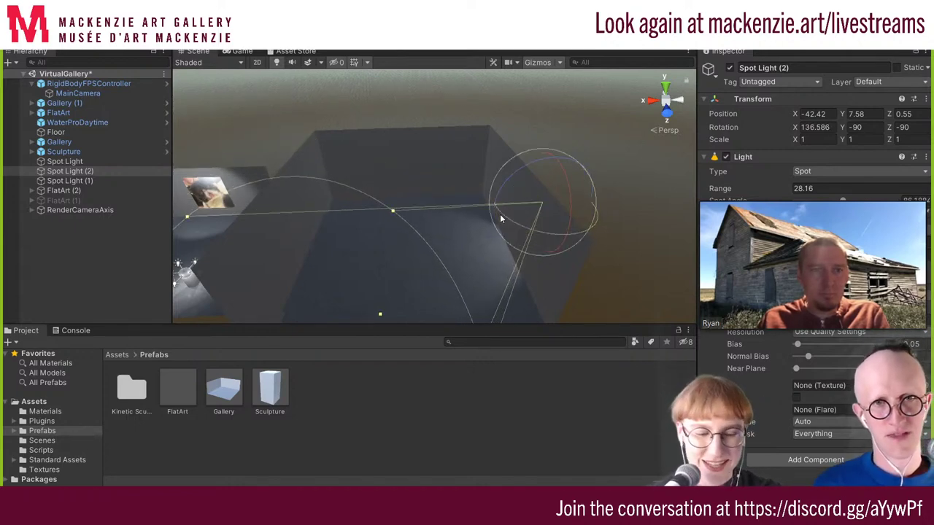
drag(562, 158, 554, 125)
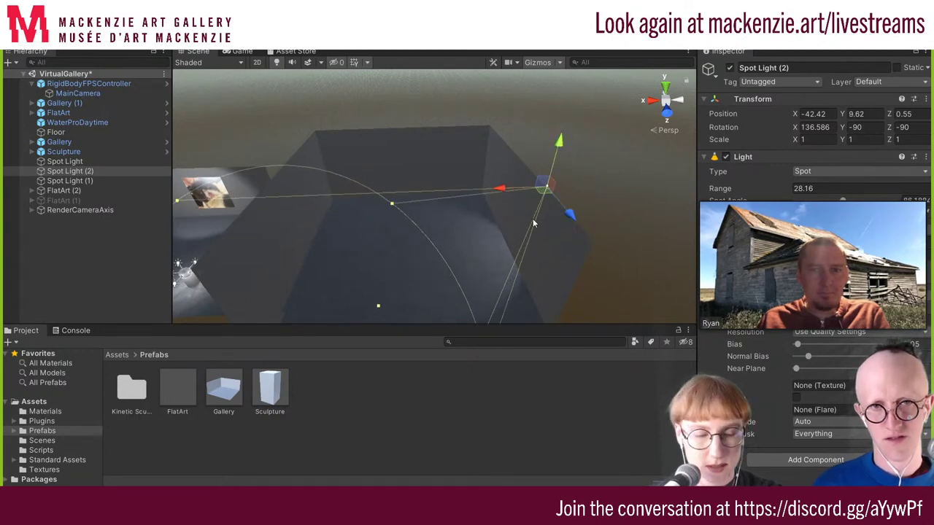
drag(535, 206, 477, 205)
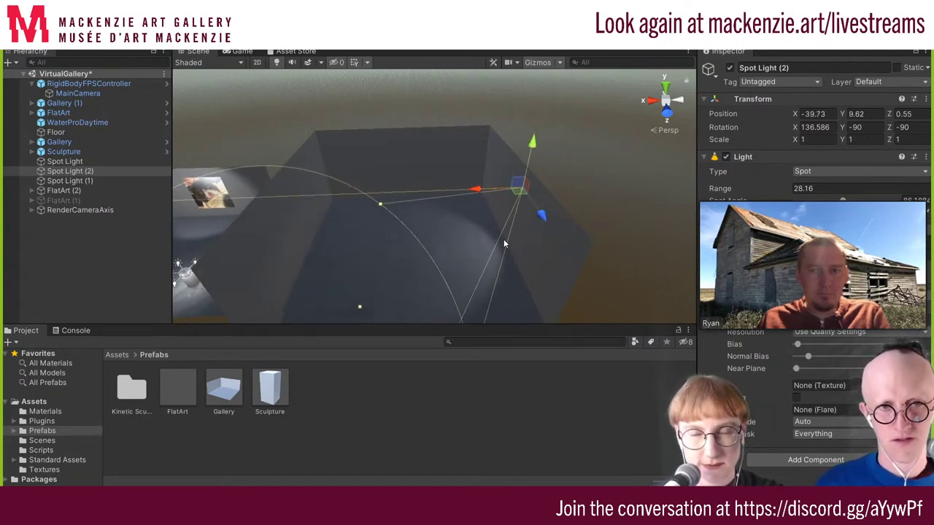
middle_drag(504, 238, 538, 205)
right_drag(538, 205, 636, 236)
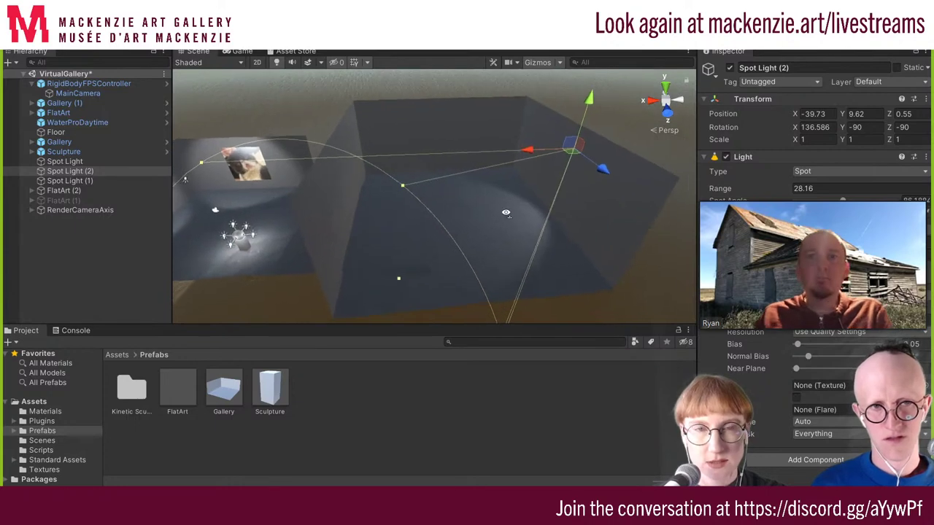
mouse_move(636, 235)
middle_down()
mouse_move(582, 251)
mouse_move(605, 228)
mouse_move(508, 249)
mouse_move(523, 238)
middle_up()
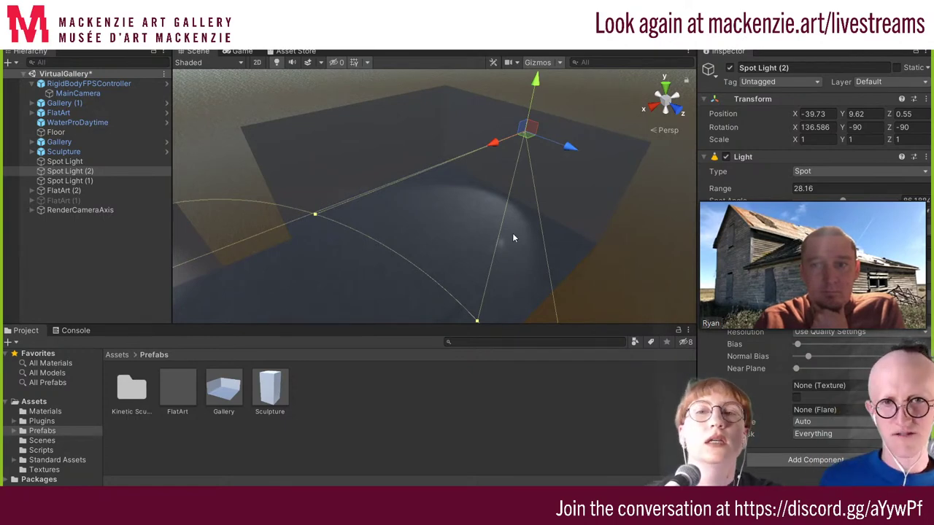
middle_drag(420, 304, 431, 230)
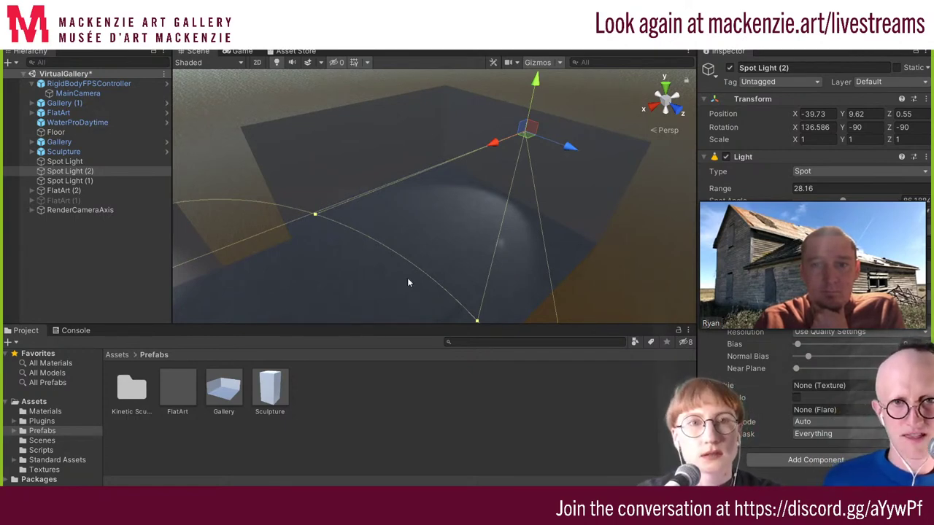
scroll(431, 230, down, 2)
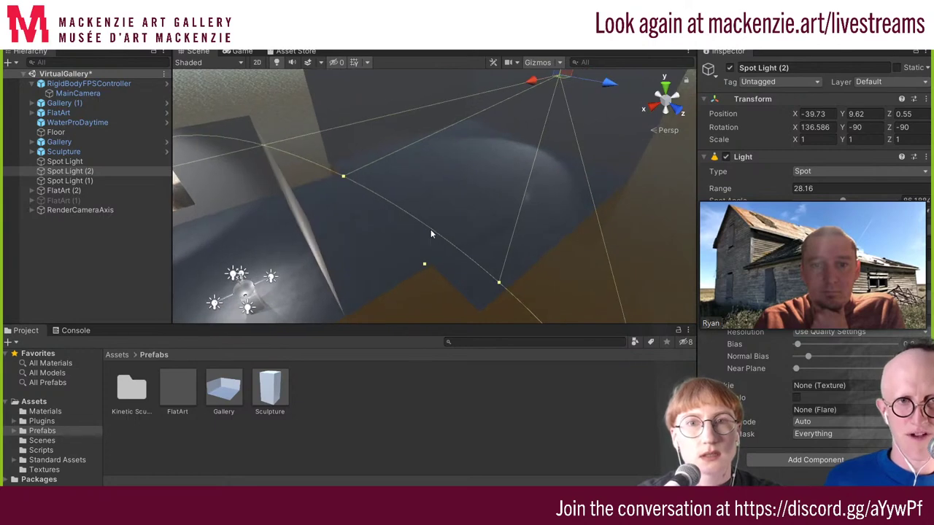
scroll(431, 229, down, 2)
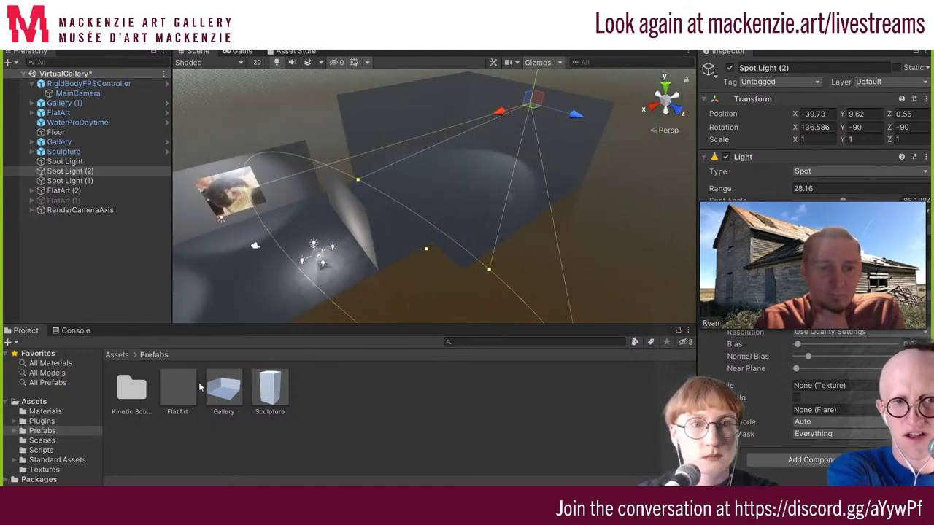
Place a FlatArt picture in the second room and set its Y rotation to -90
click(181, 398)
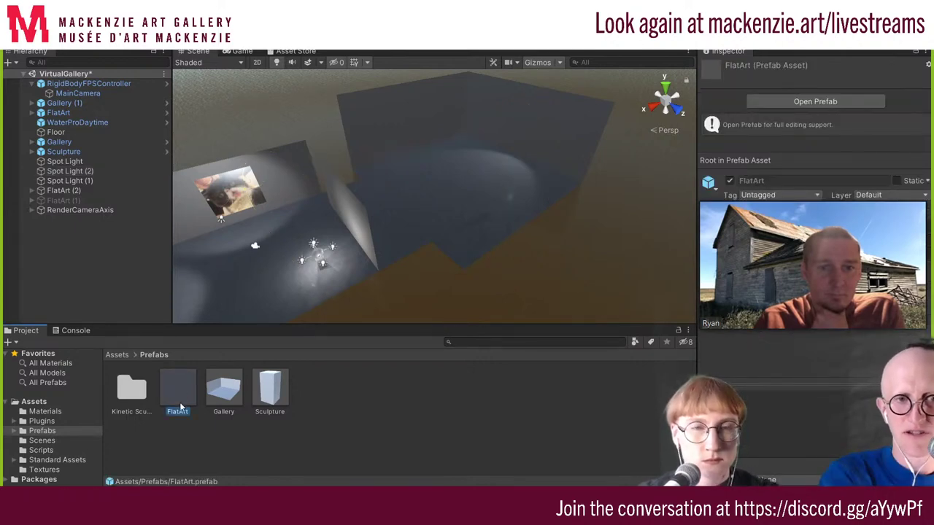
mouse_move(181, 400)
mouse_down()
mouse_move(252, 277)
mouse_move(428, 147)
mouse_up()
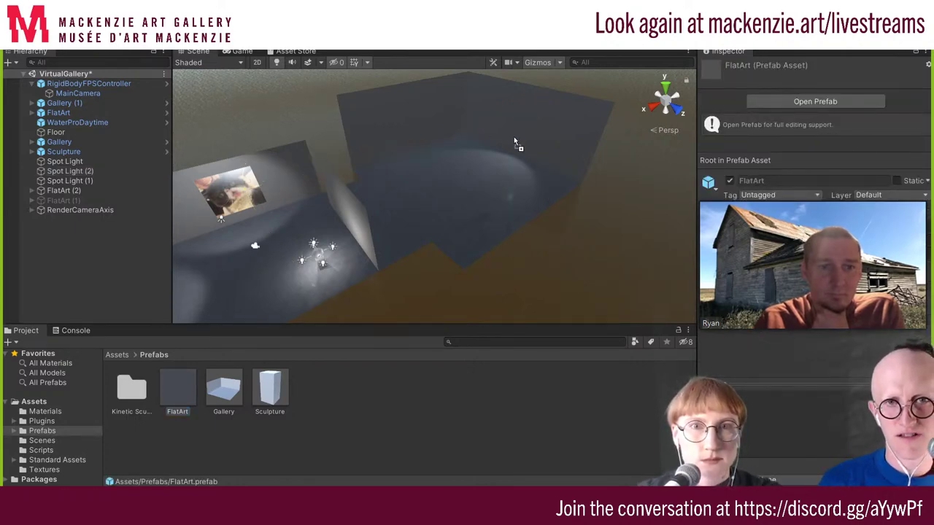
drag(531, 141, 531, 143)
key(f)
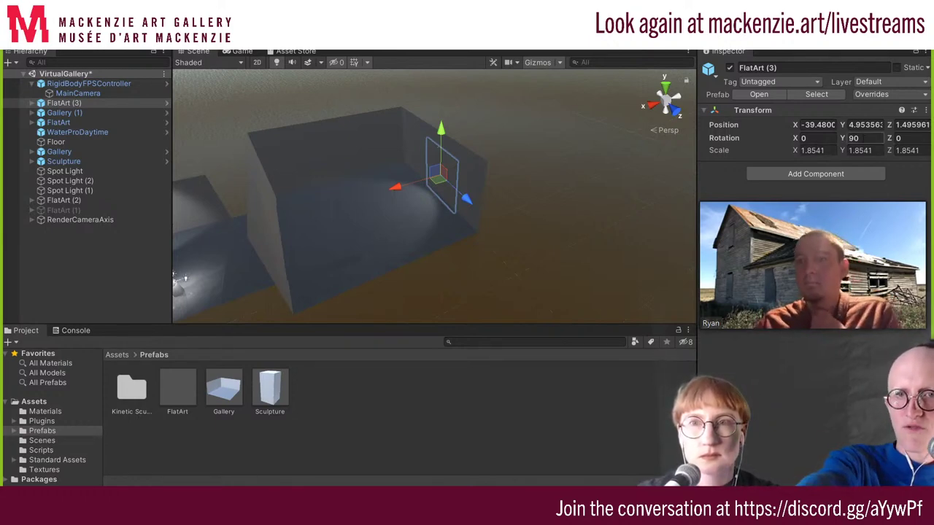
click(862, 141)
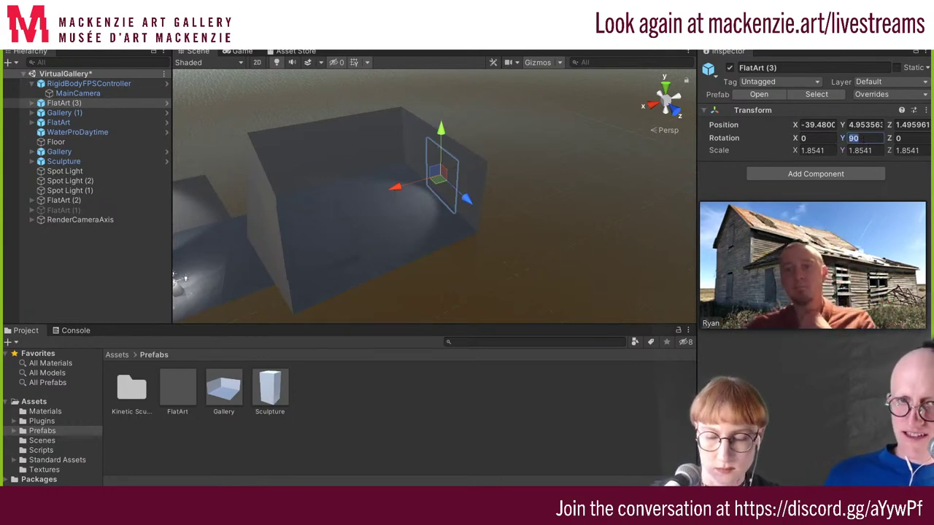
text(-90)
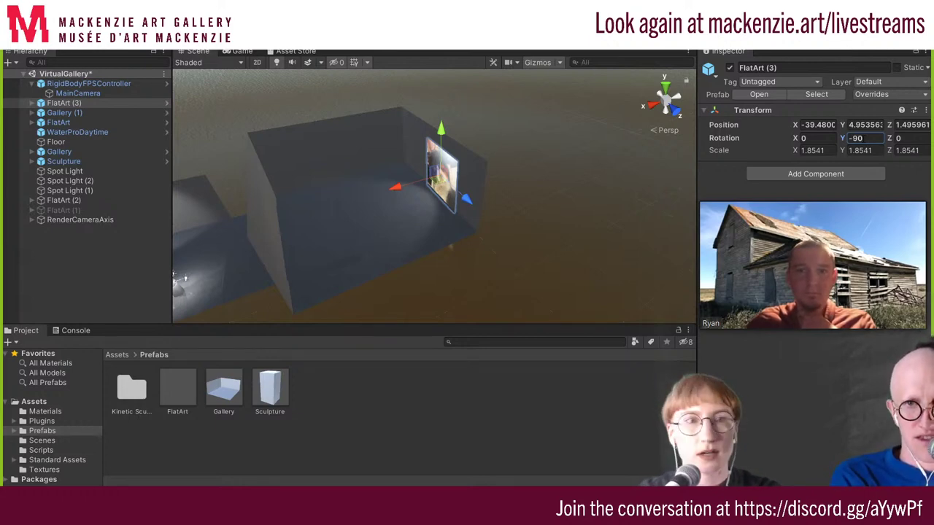
Raise and slide the FlatArt picture along the wall to -39.48, 6.38, 1.86
middle_drag(179, 278, 526, 151)
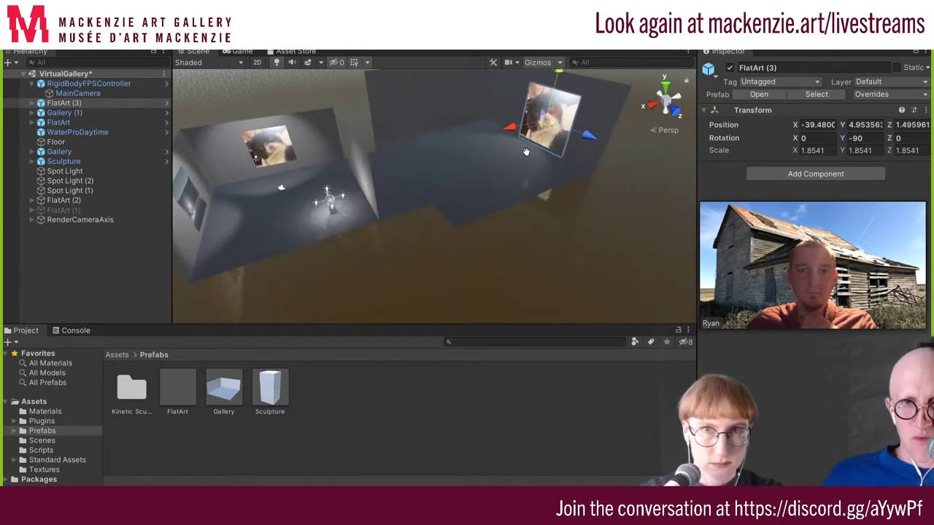
middle_drag(526, 151, 530, 183)
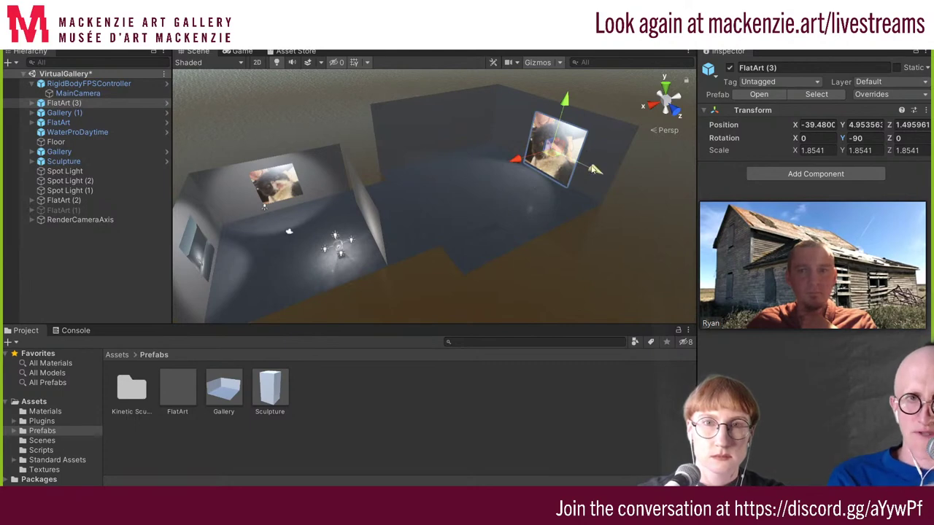
drag(565, 102, 567, 93)
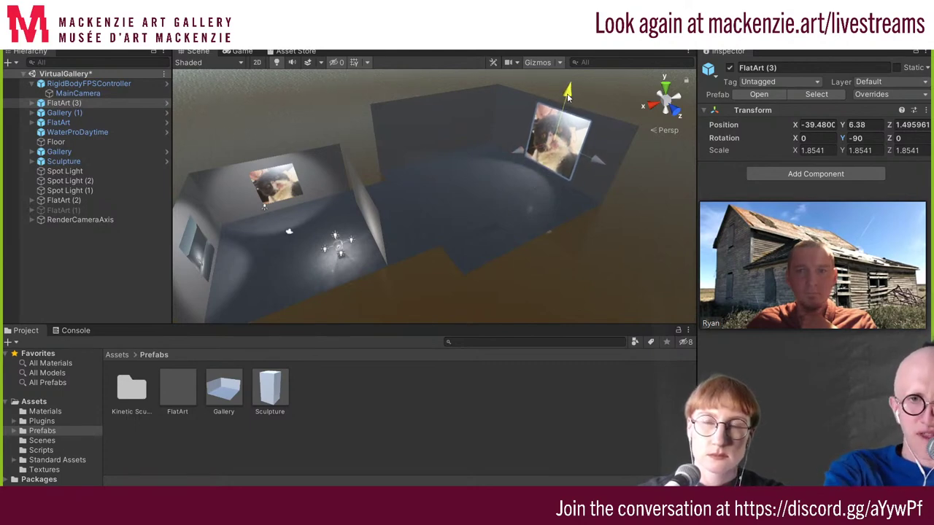
drag(594, 160, 598, 162)
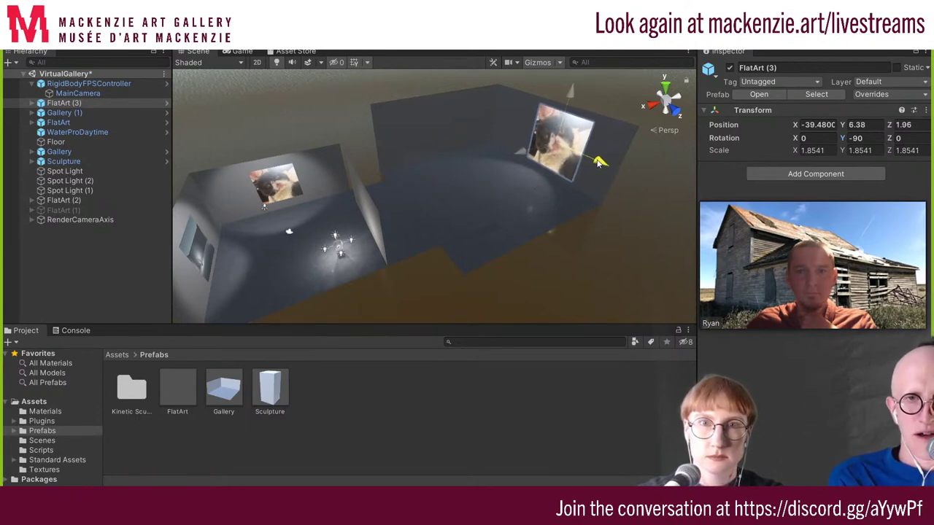
alt+drag(480, 233, 570, 157)
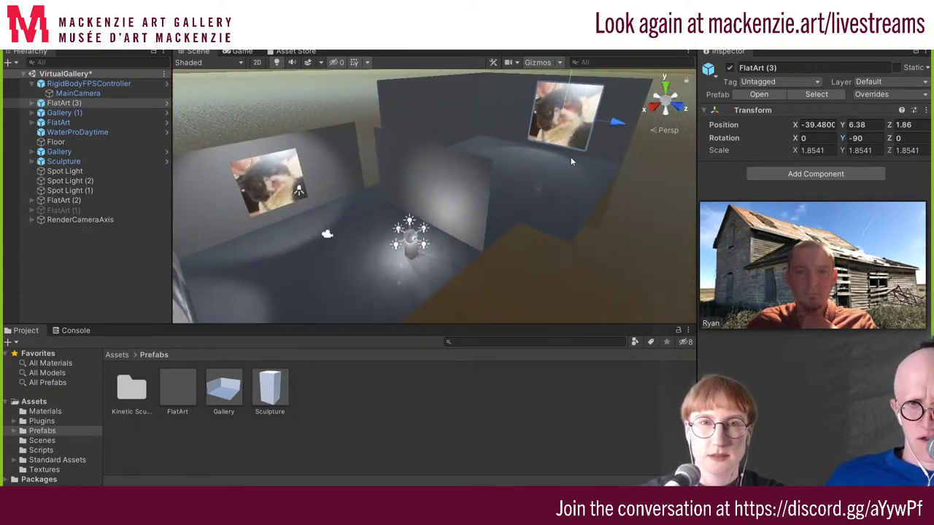
middle_drag(571, 161, 430, 275)
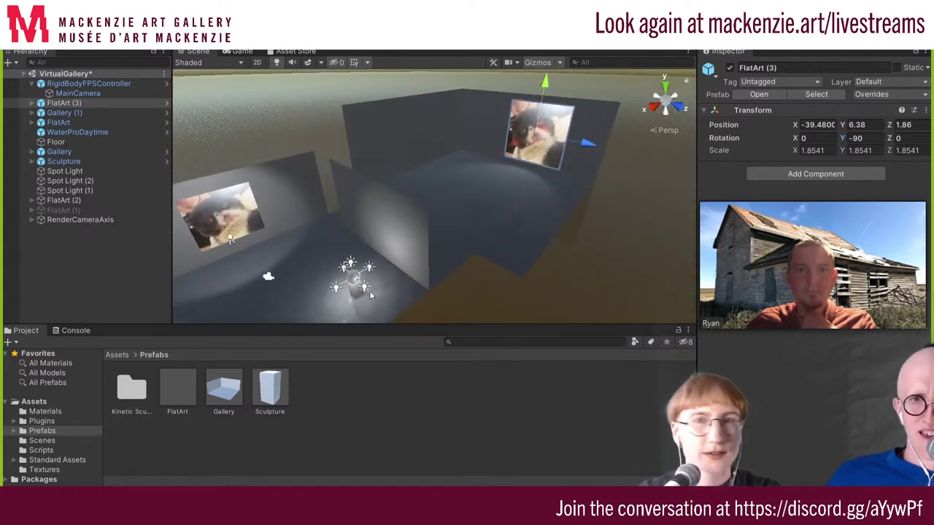
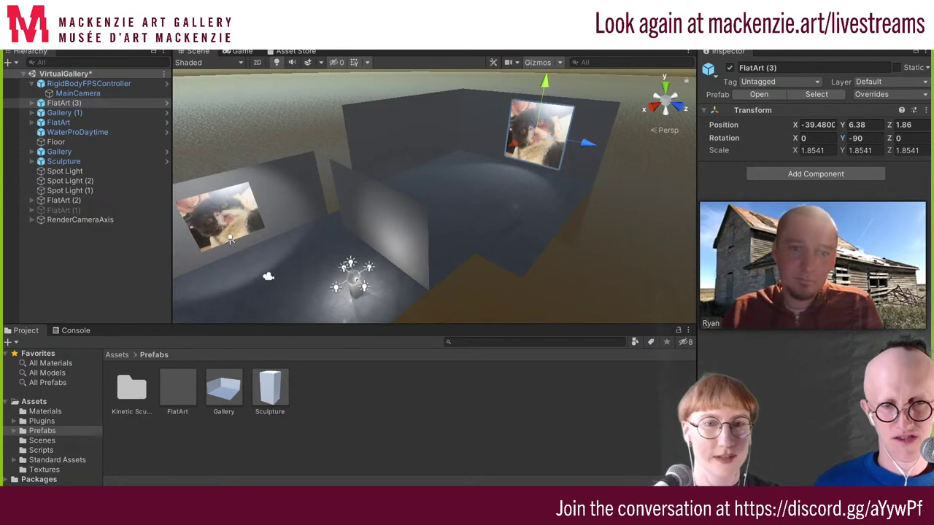
Switch from the Unity gallery scene to the Firefox browser window
mouse_move(344, 496)
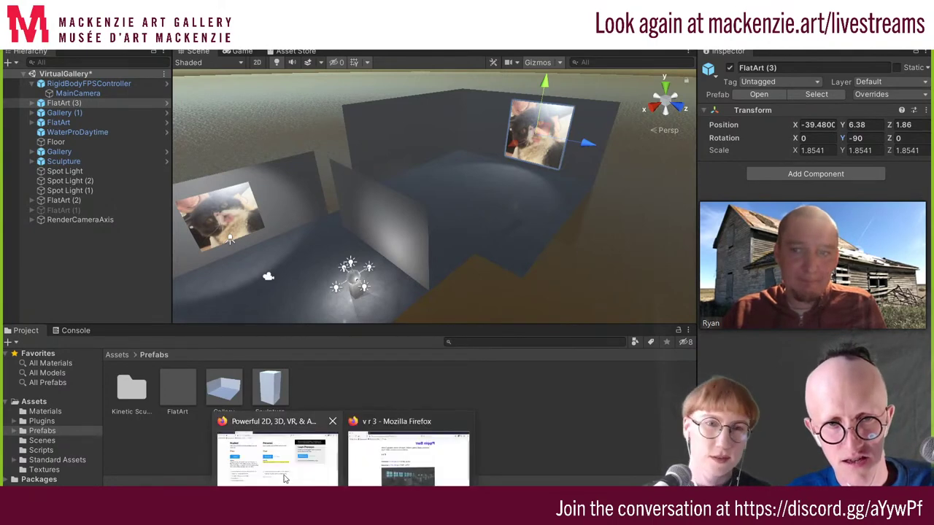
click(408, 460)
key(ctrl+t)
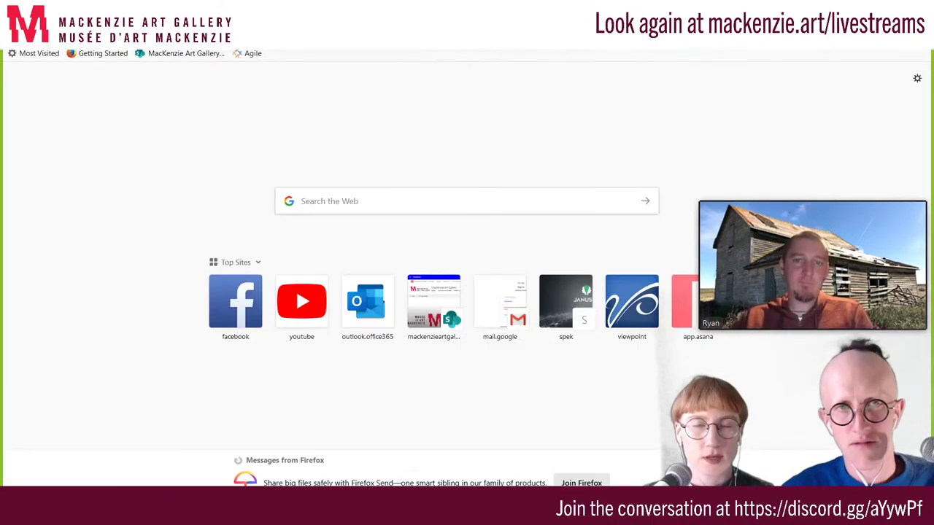
text(insta)
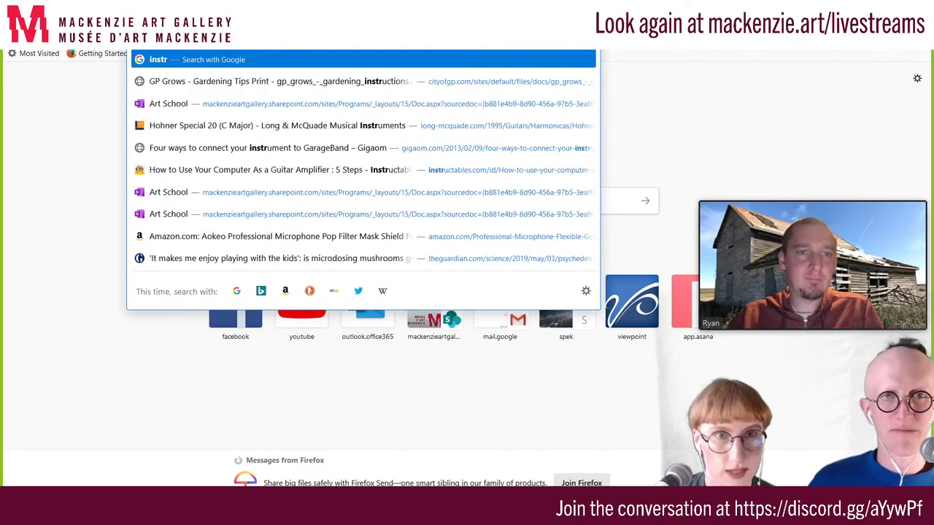
text(gram.com)
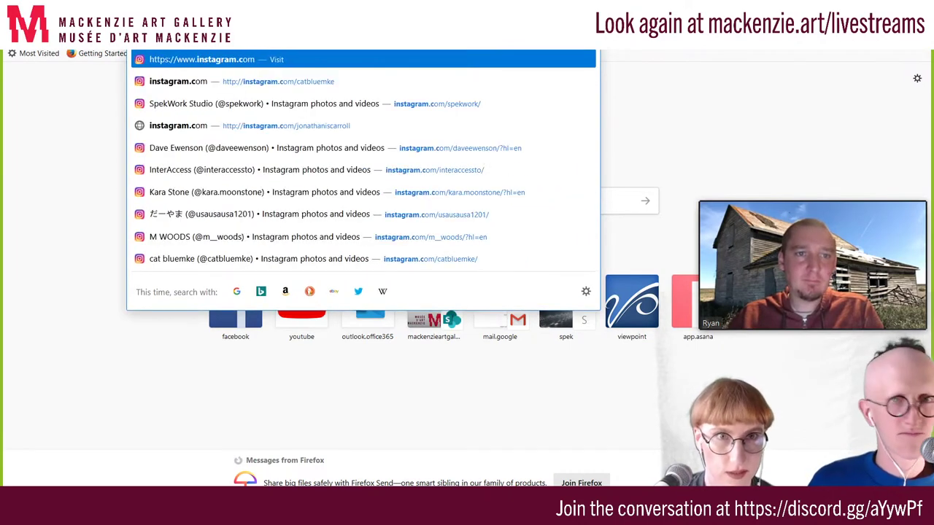
text(/catbluemke)
key(Return)
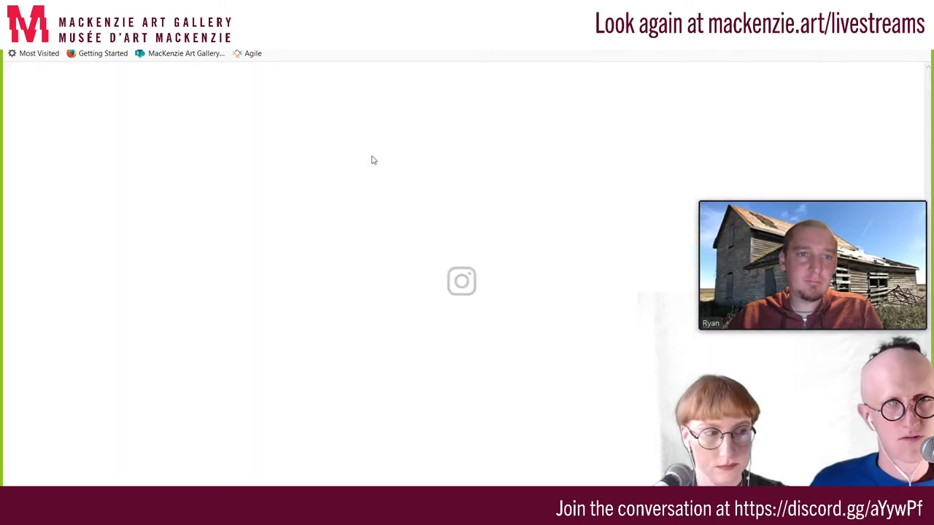
scroll(362, 188, down, 4)
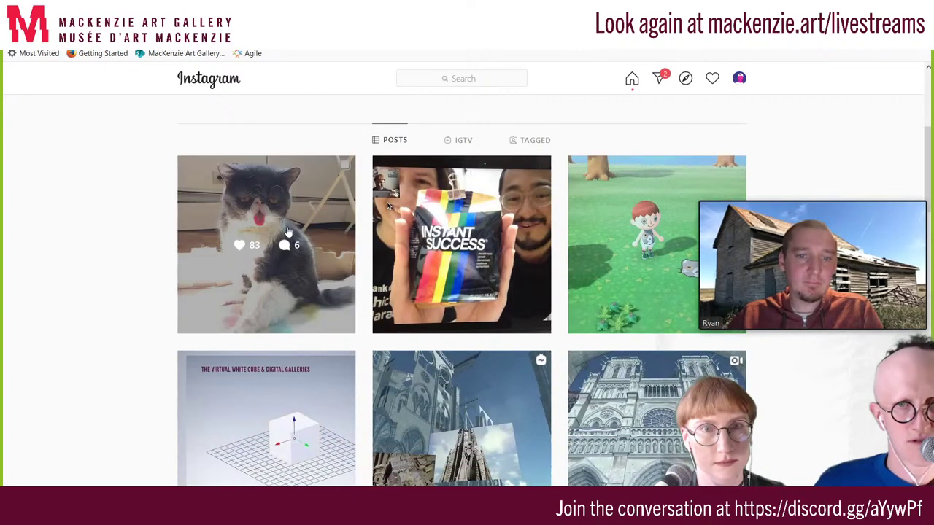
click(288, 232)
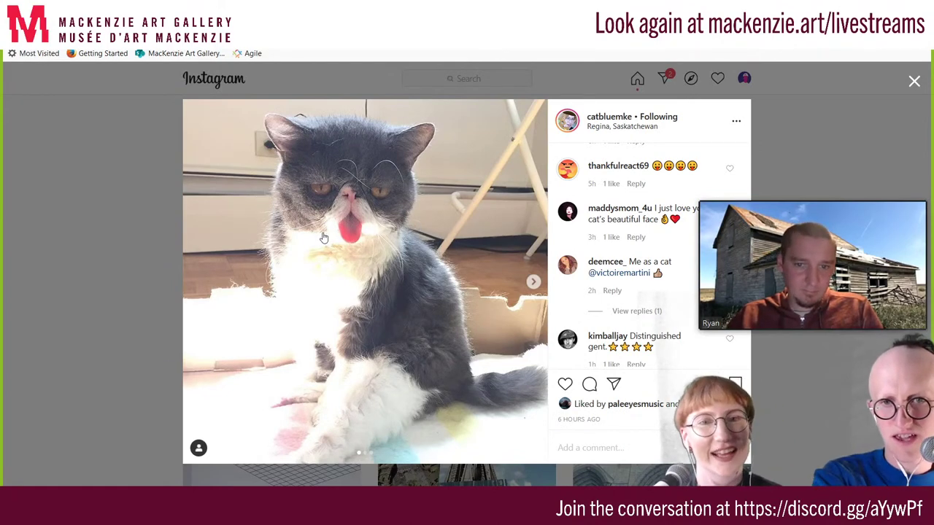
Take a region screenshot of the first cat photo and download it
right_click(298, 225)
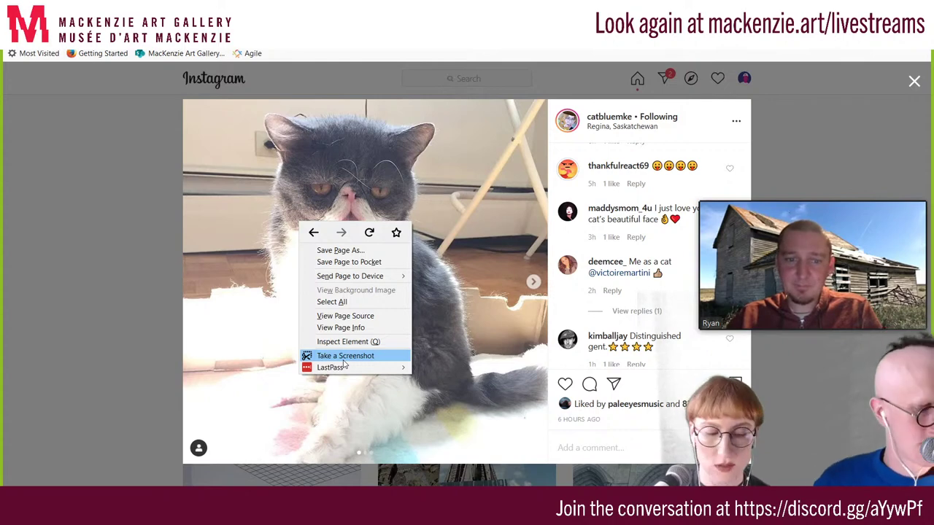
click(342, 359)
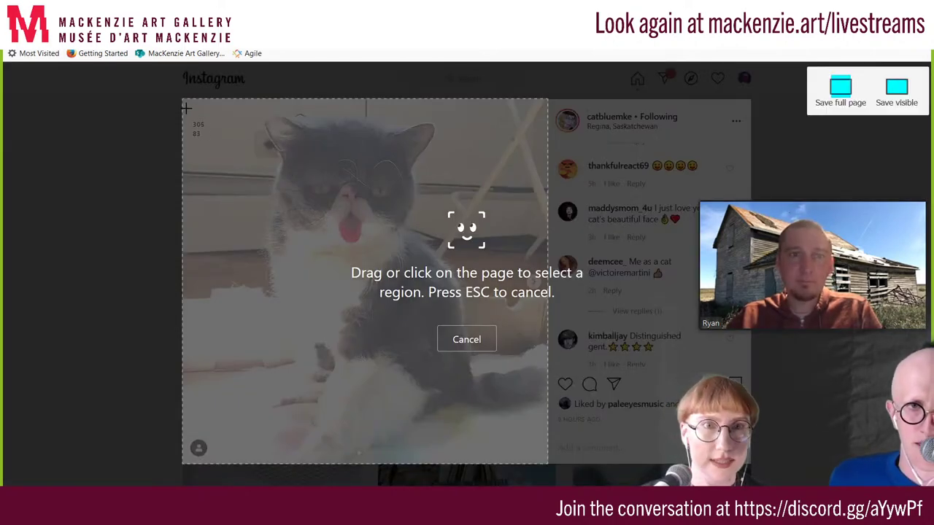
drag(183, 100, 547, 463)
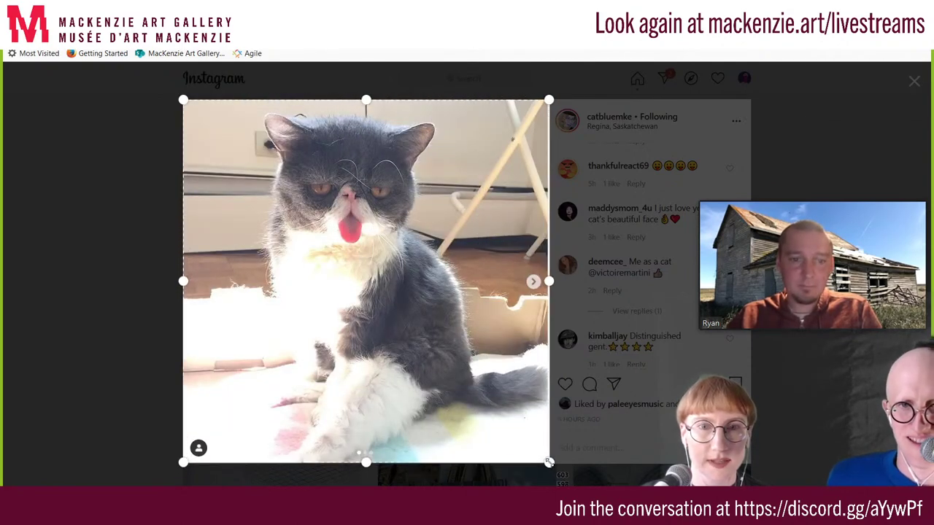
drag(548, 463, 549, 463)
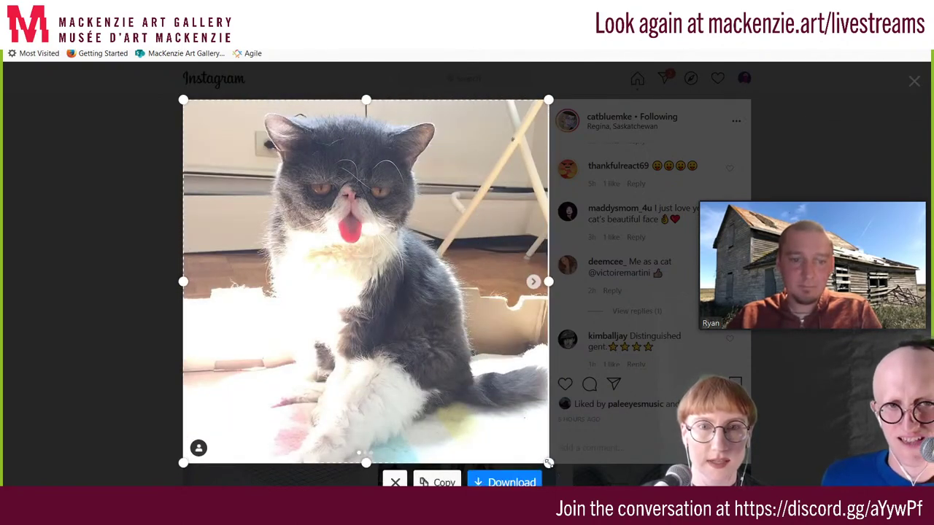
click(499, 482)
Screenshot and download the third cat photo in the post, then return to Unity
click(534, 283)
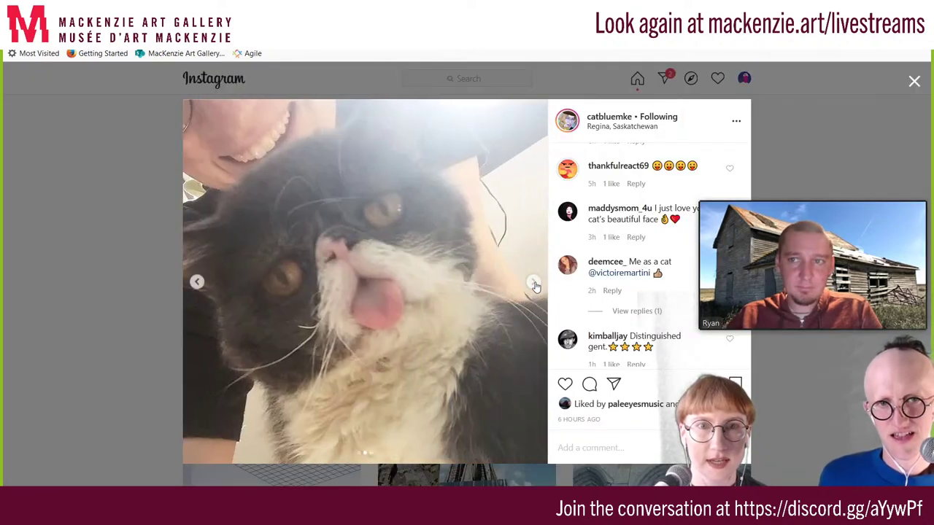
click(535, 283)
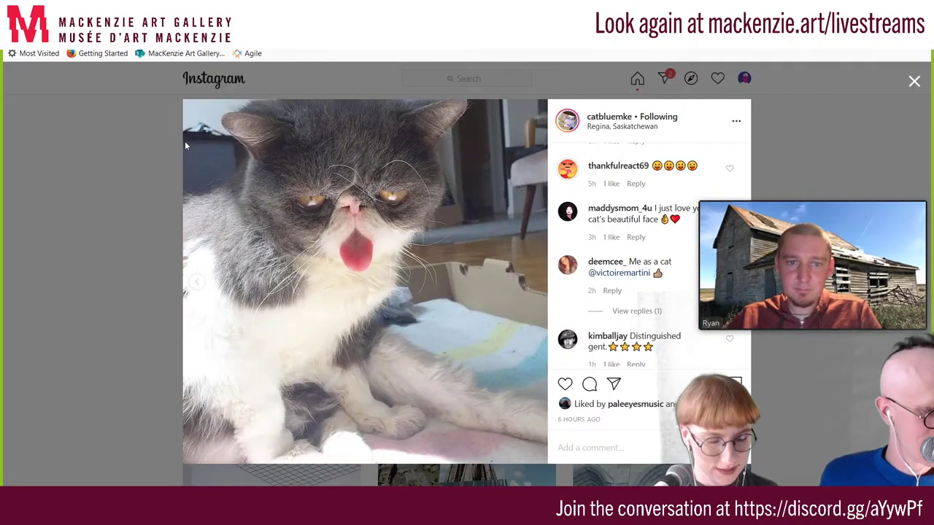
right_click(229, 183)
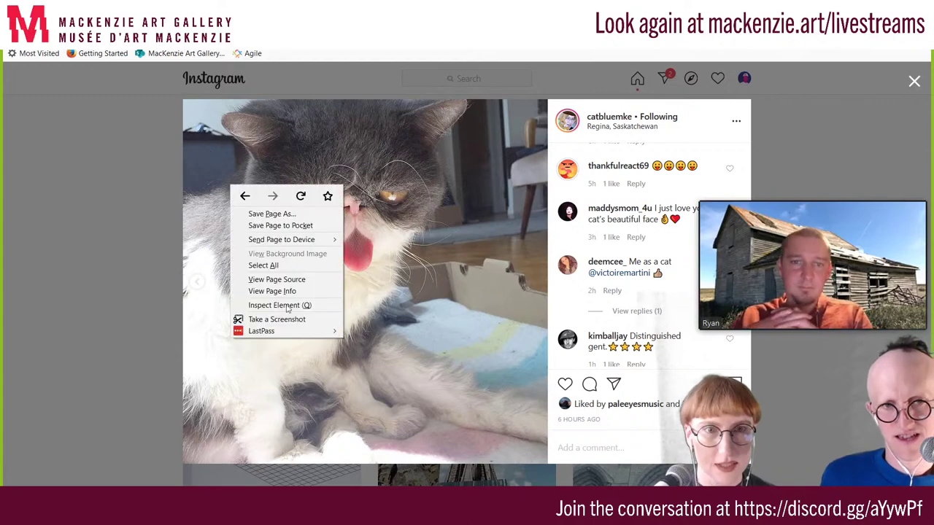
click(270, 316)
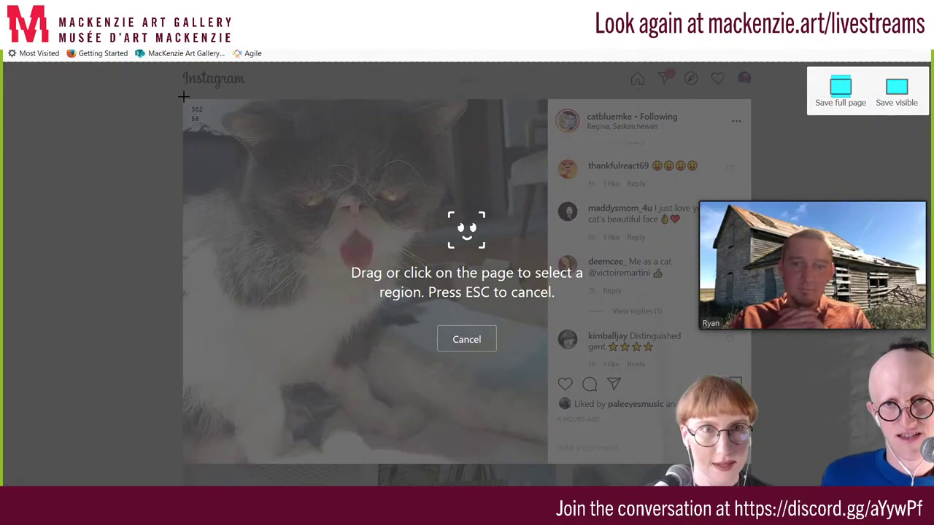
mouse_move(184, 101)
mouse_down()
mouse_move(497, 448)
mouse_move(546, 463)
mouse_up()
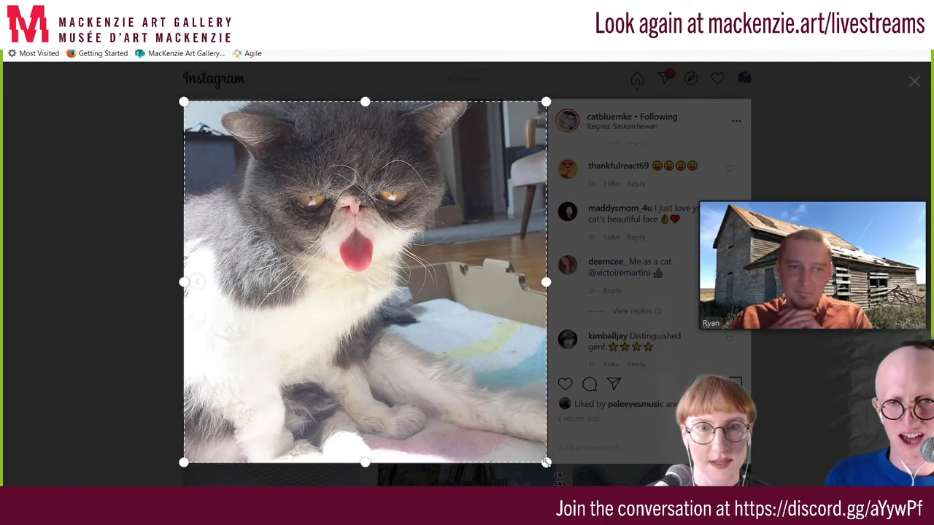
click(515, 482)
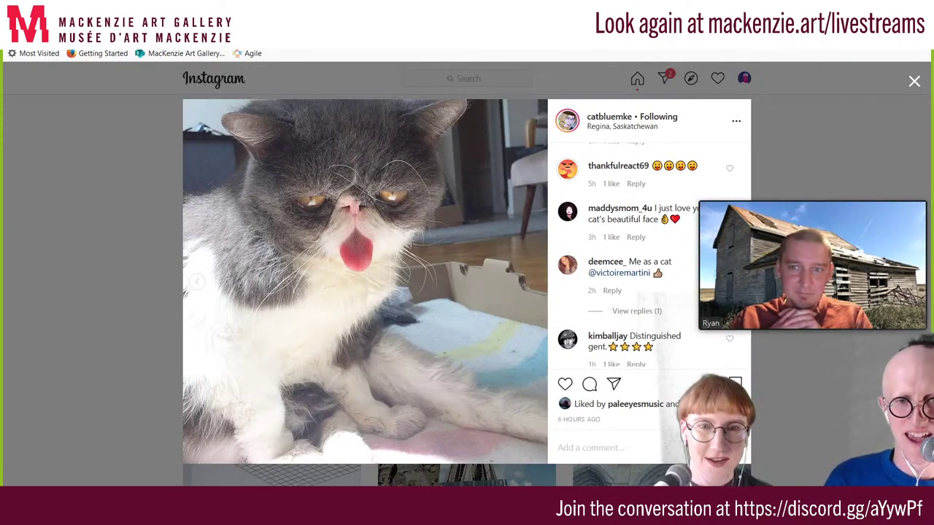
key(alt+Tab)
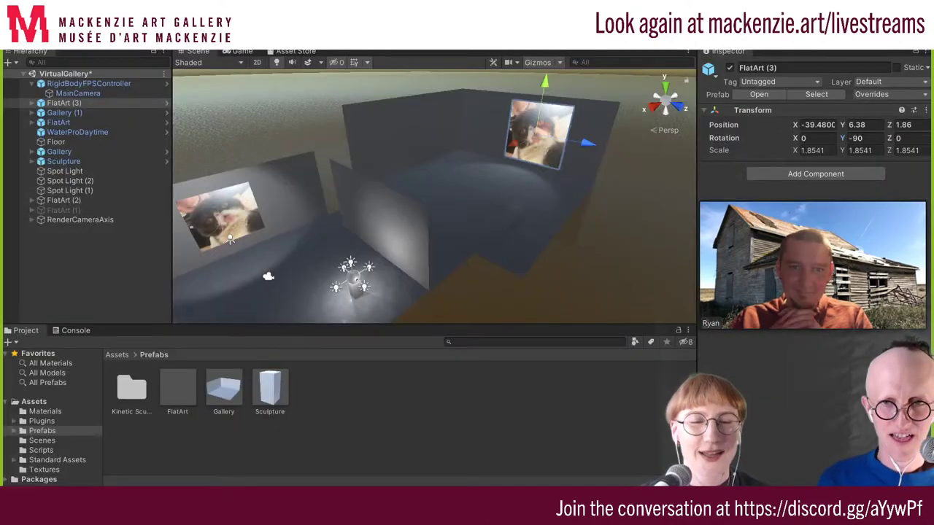
Rename the newest cat screenshot in Downloads to Sam02
mouse_move(313, 485)
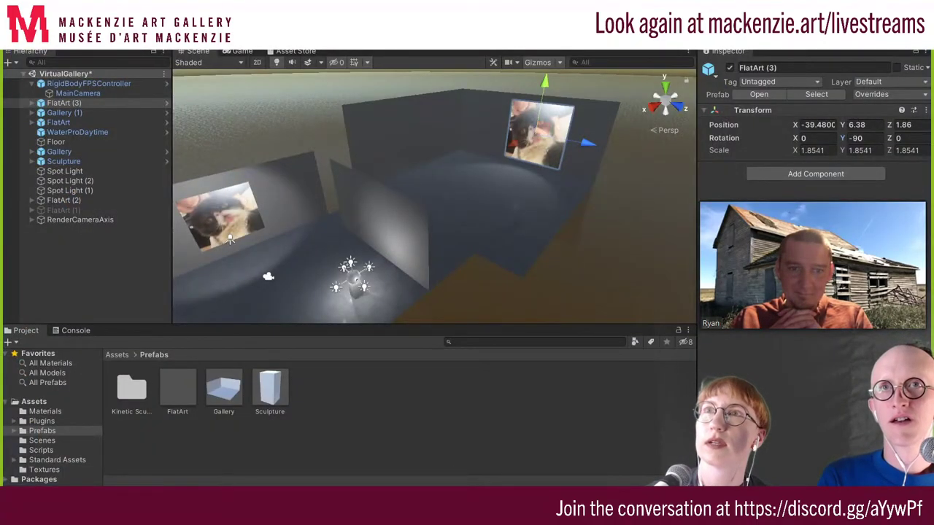
click(314, 485)
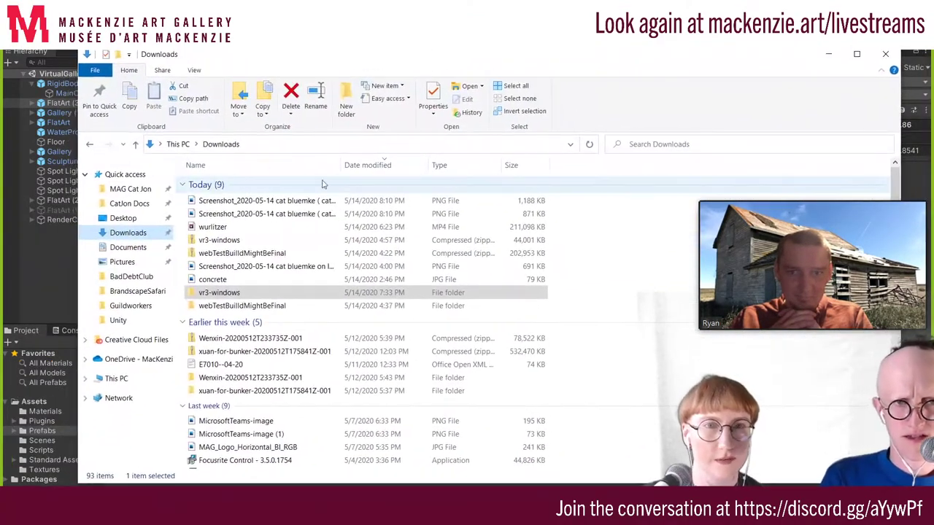
click(308, 203)
right_click(306, 204)
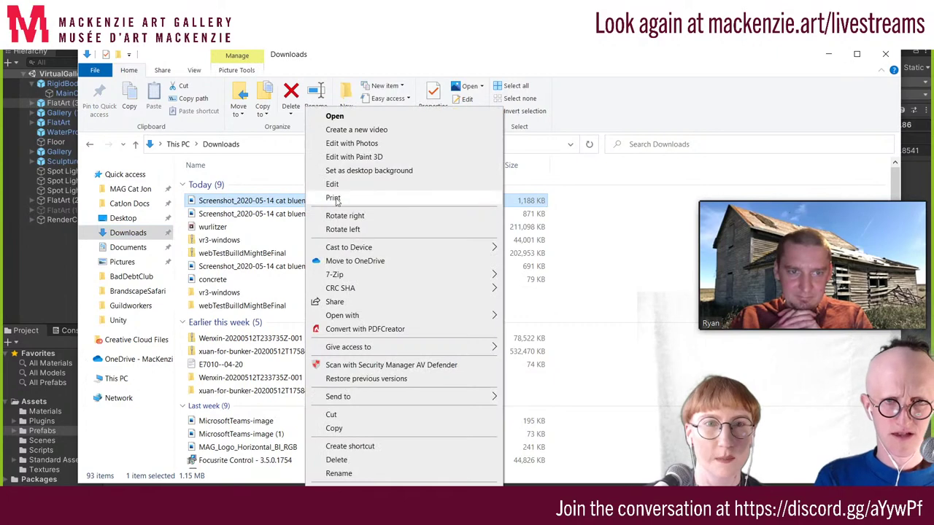
click(348, 474)
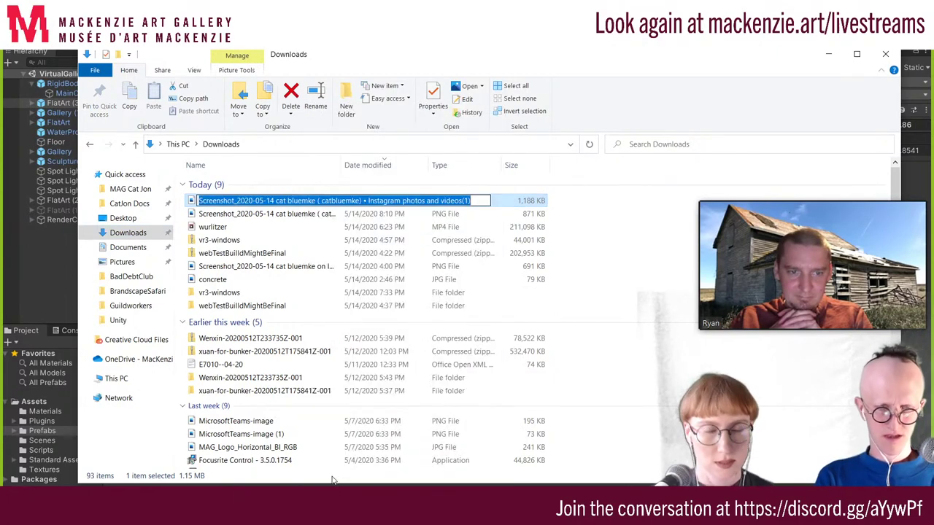
text(Sam02)
key(Return)
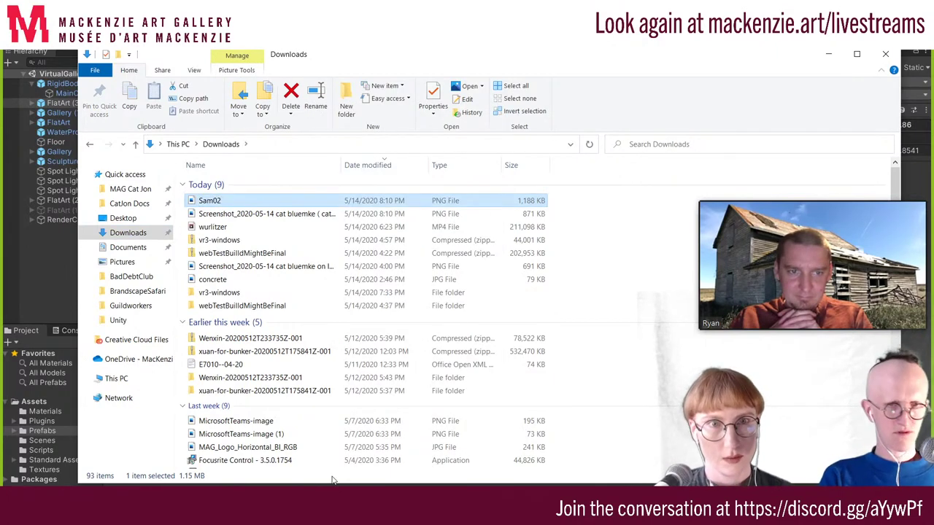
Rename the other cat screenshot to Sam03 and go back to Unity
click(270, 213)
right_click(270, 213)
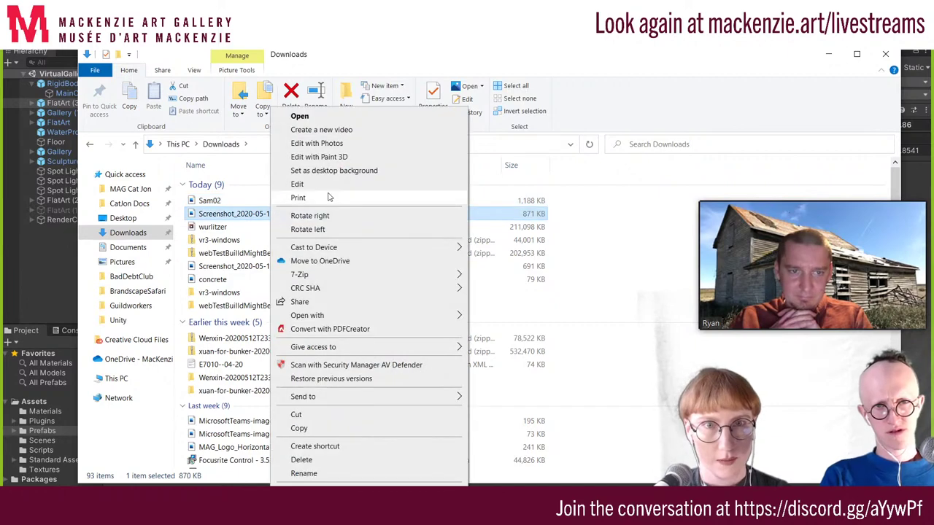
click(293, 476)
text(S)
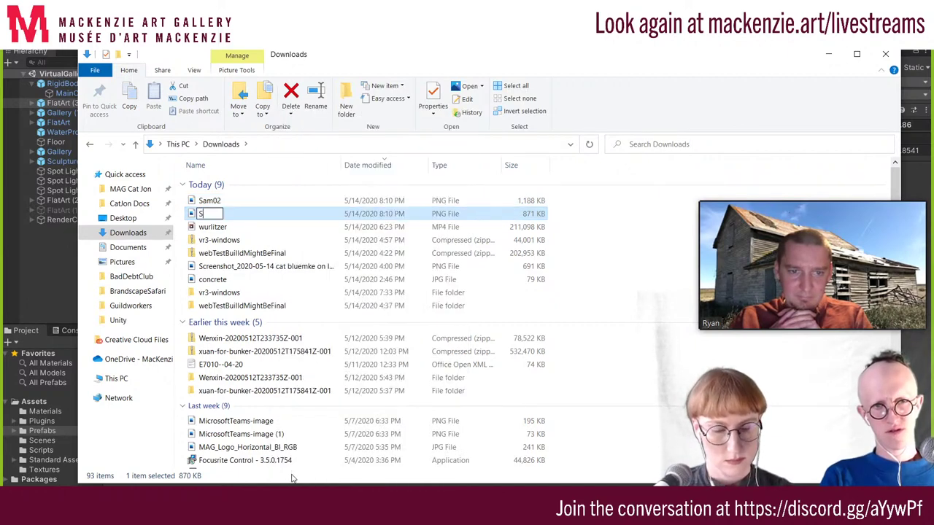
text(am03)
key(Return)
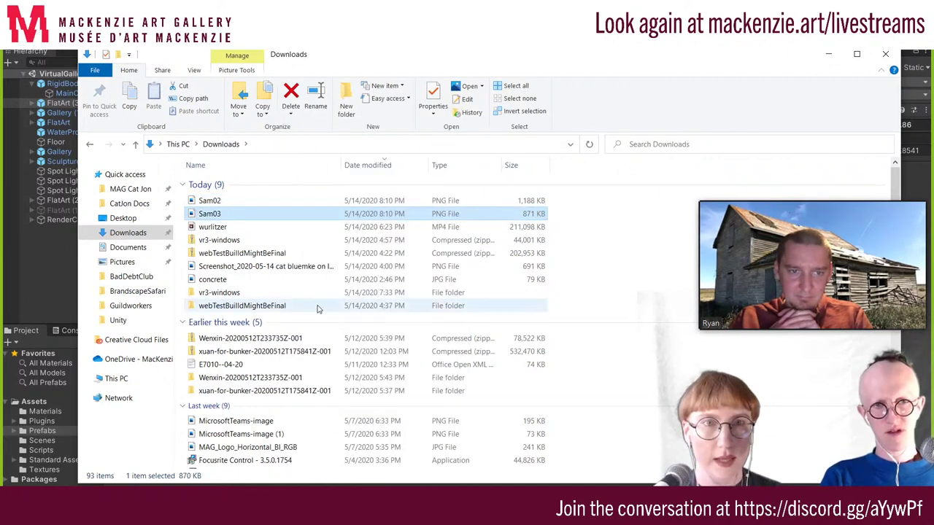
click(41, 420)
Open Assets/Textures and drag Sam02 and Sam03 from Downloads into it
click(33, 401)
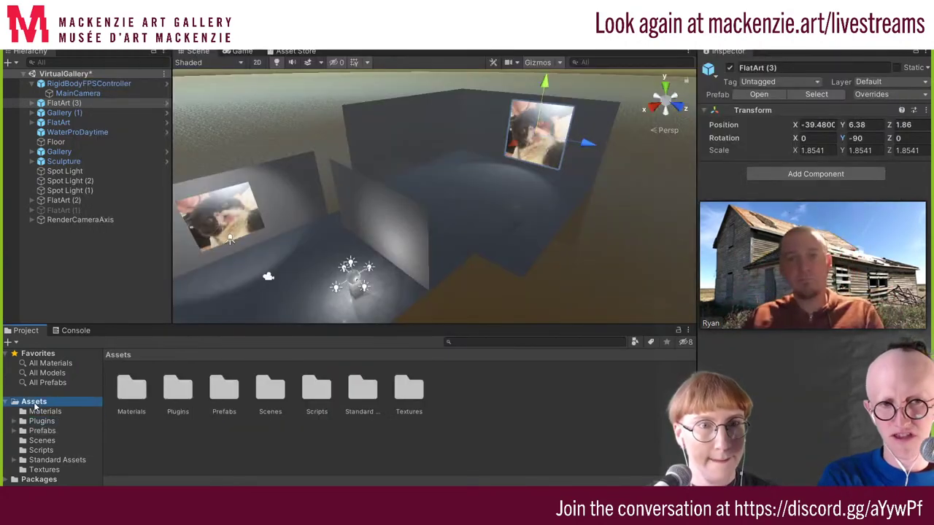
double_click(410, 392)
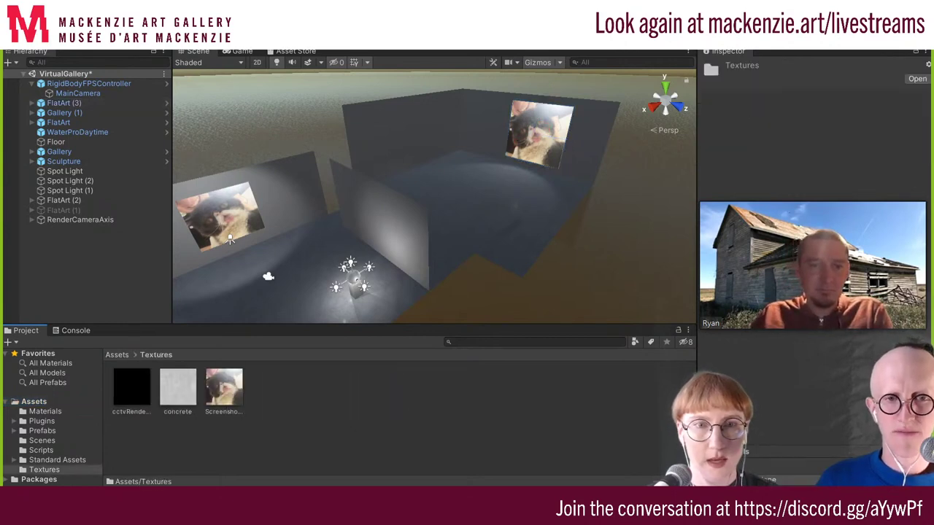
mouse_move(314, 511)
click(374, 467)
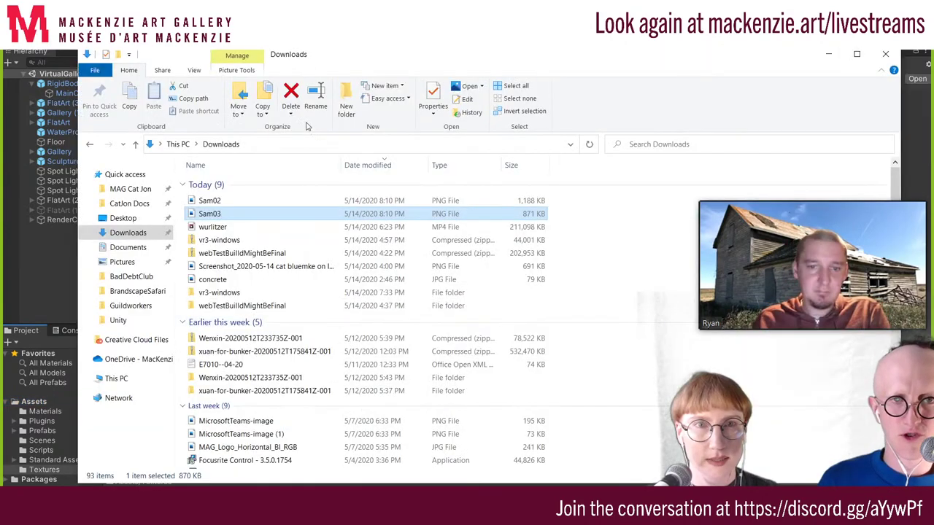
drag(263, 55, 443, 49)
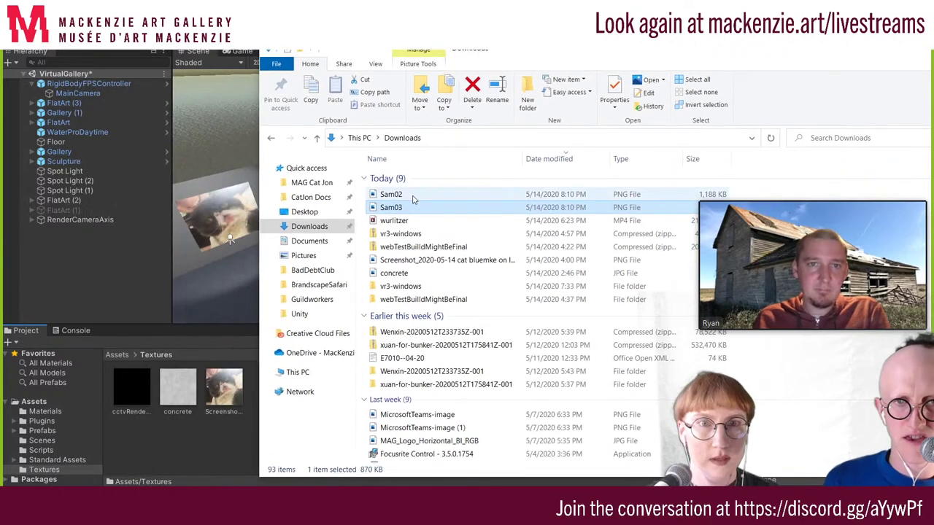
shift+click(384, 196)
drag(384, 199, 199, 464)
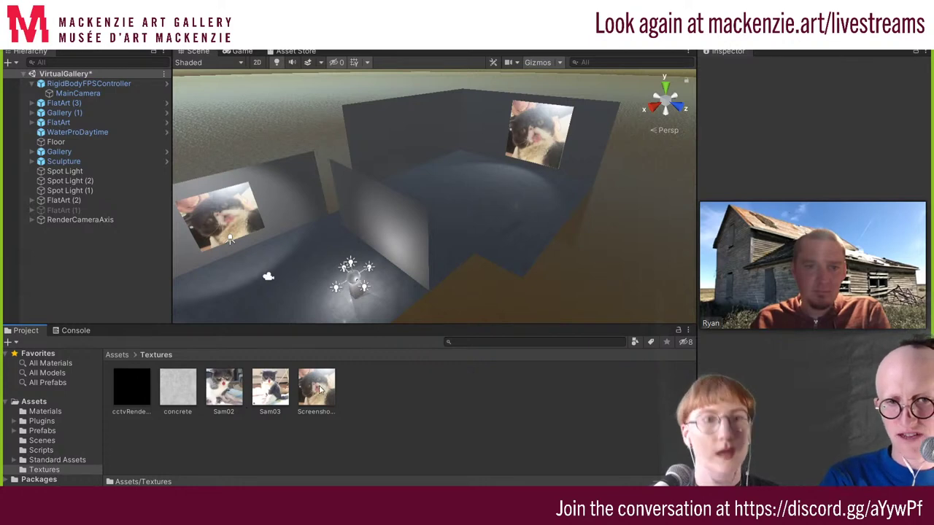
Create a new Standard-shader material named Sam02 inside Assets/Materials
right_click(363, 407)
click(42, 424)
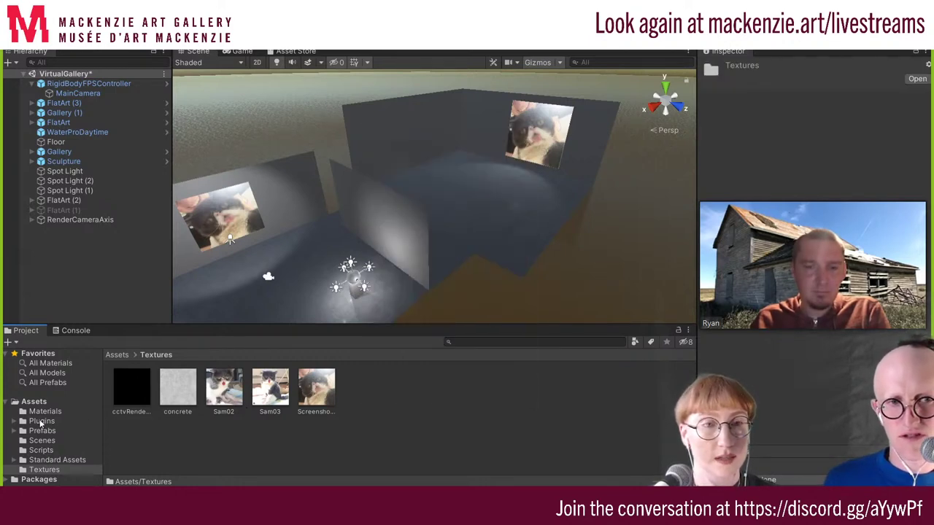
click(42, 413)
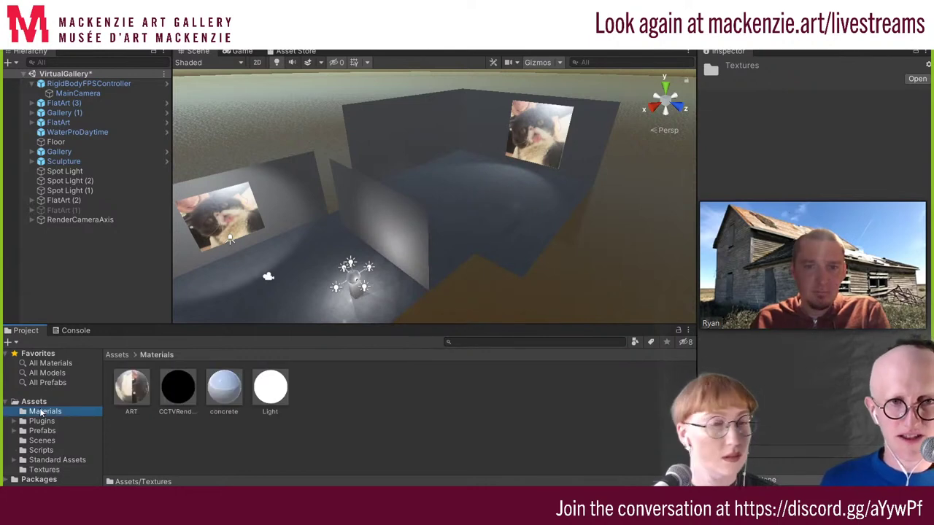
right_click(127, 429)
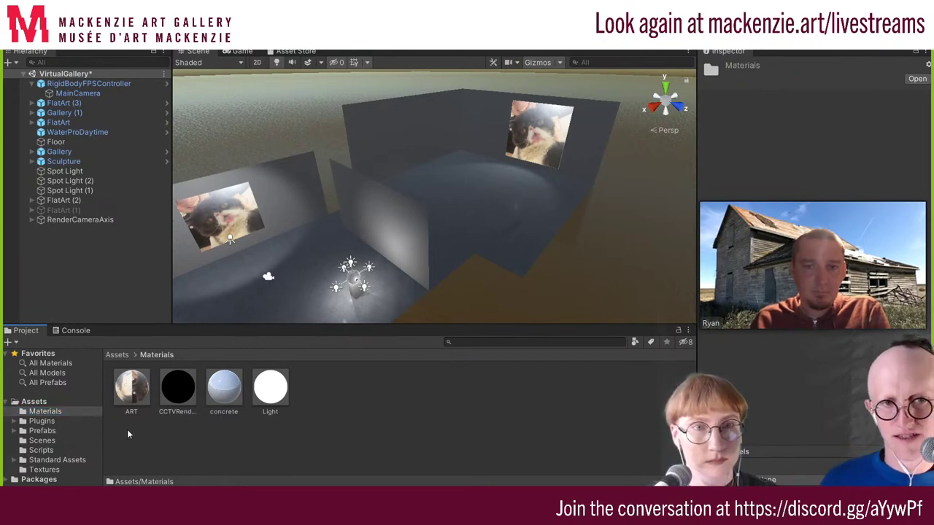
mouse_move(164, 162)
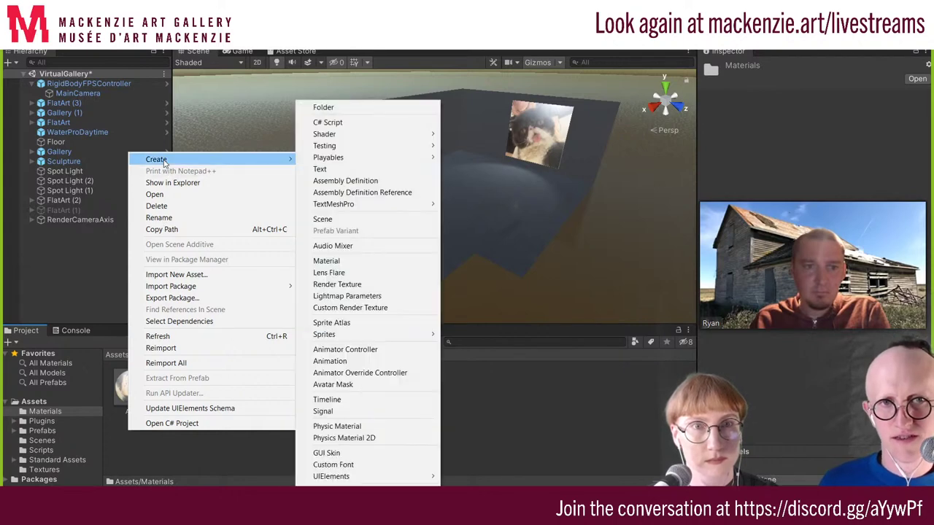
click(326, 263)
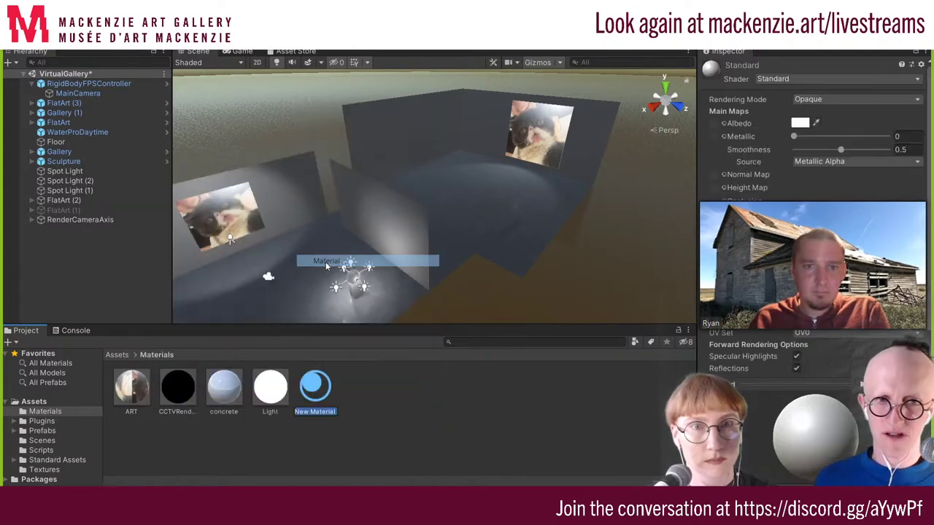
text(Sam02)
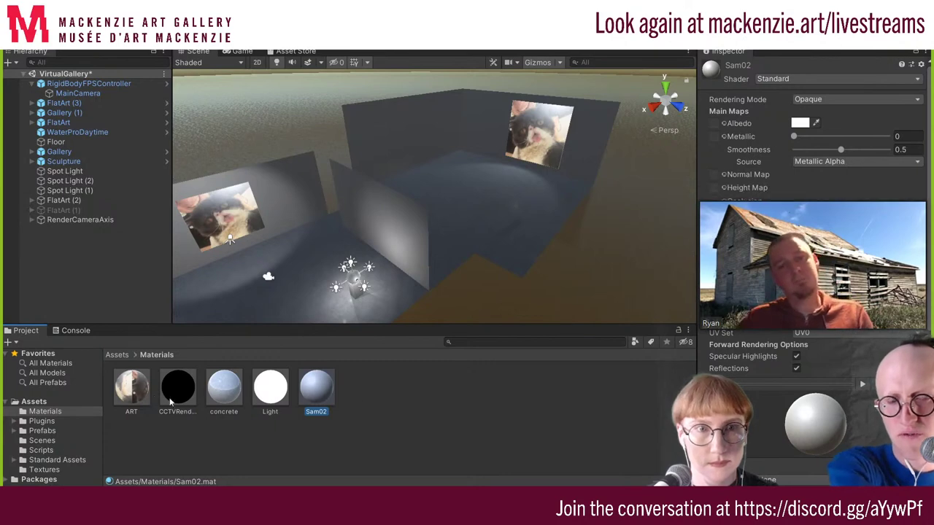
click(137, 395)
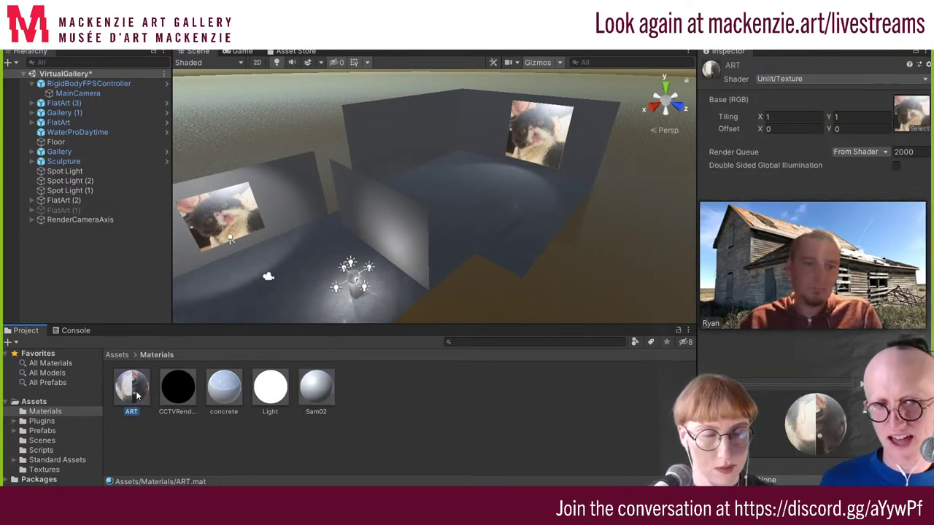
Duplicate the ART material with Ctrl+D and rename the ART 1 copy to Sam03
right_click(142, 394)
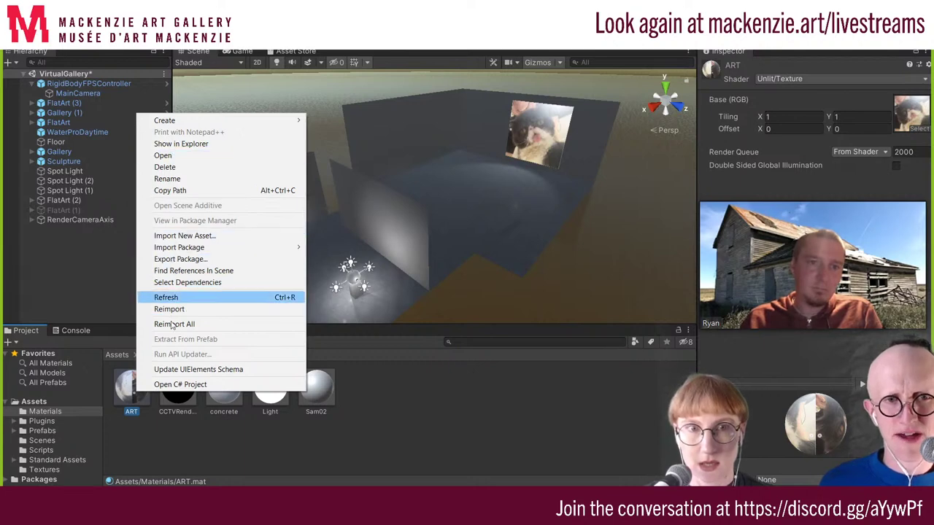
click(168, 462)
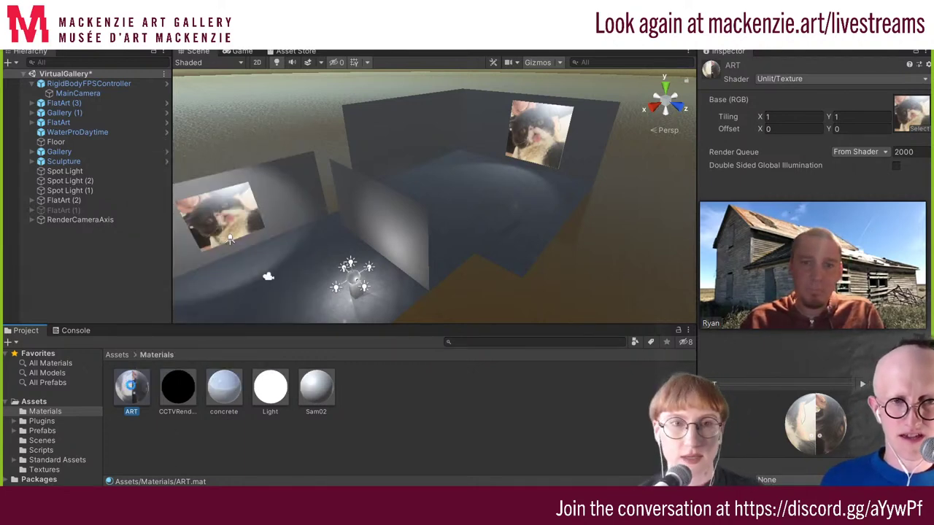
key(ctrl+d)
right_click(137, 403)
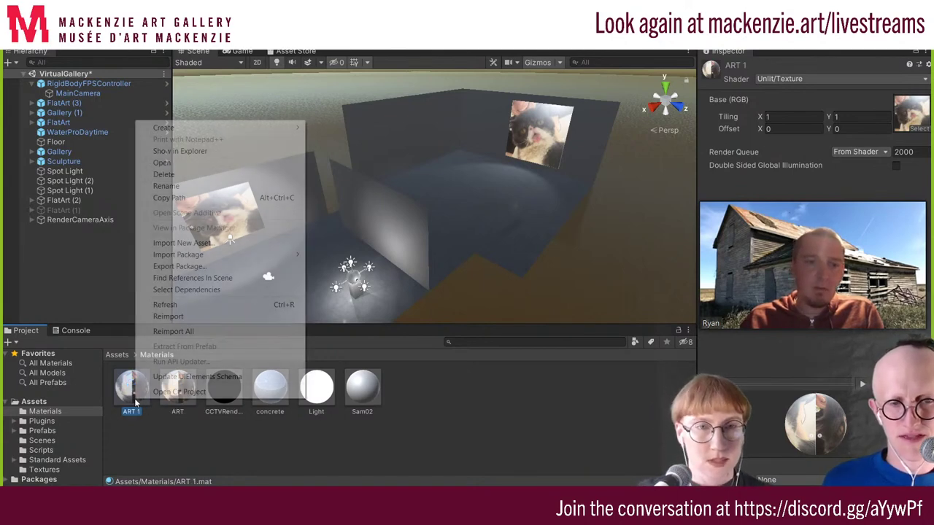
click(183, 187)
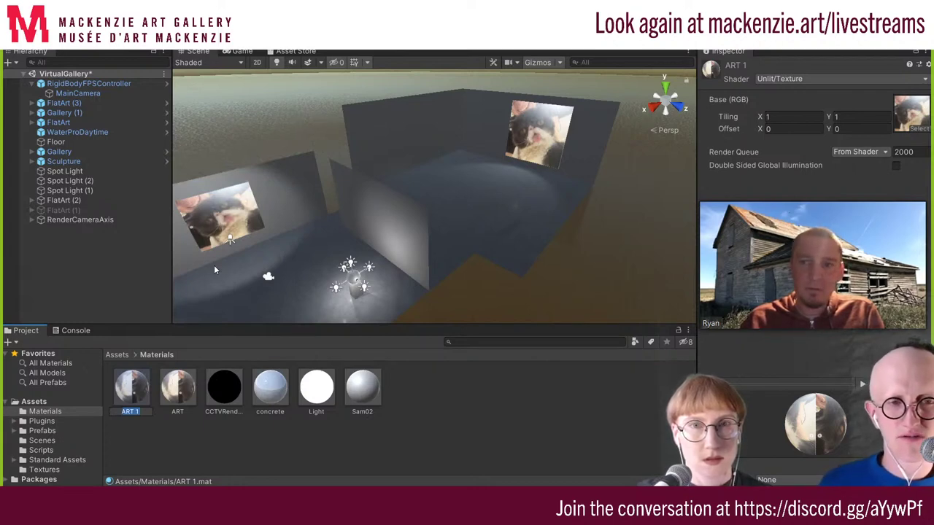
text(S)
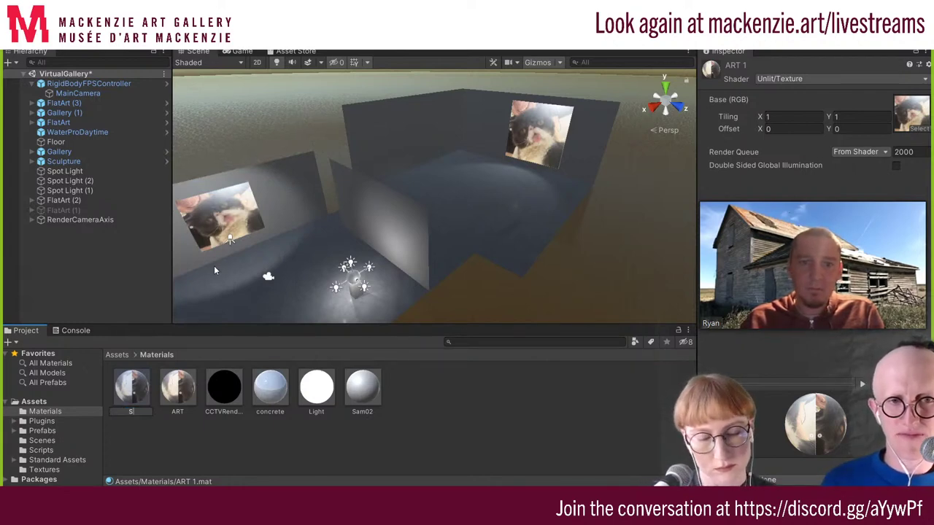
text(am03)
key(Return)
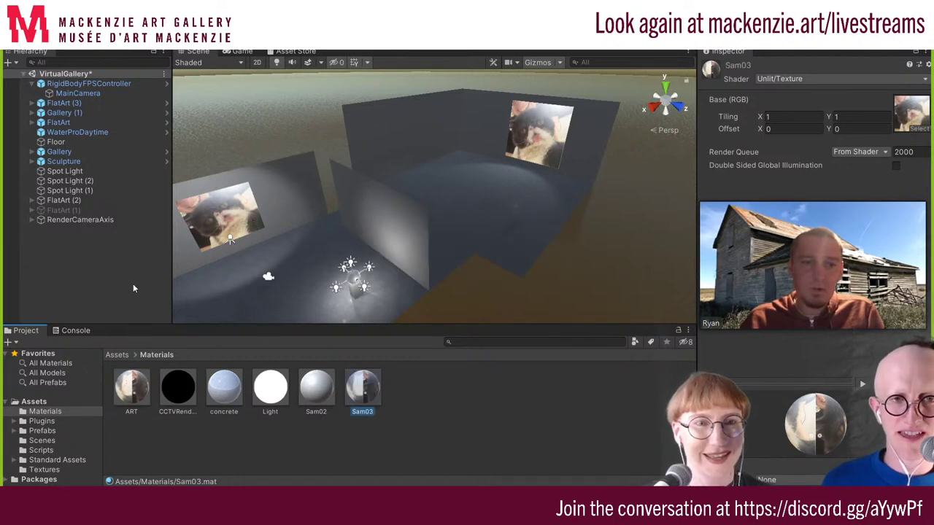
Select the Sam02 cat texture in Textures and pick the FlatArt (3) frame
click(44, 470)
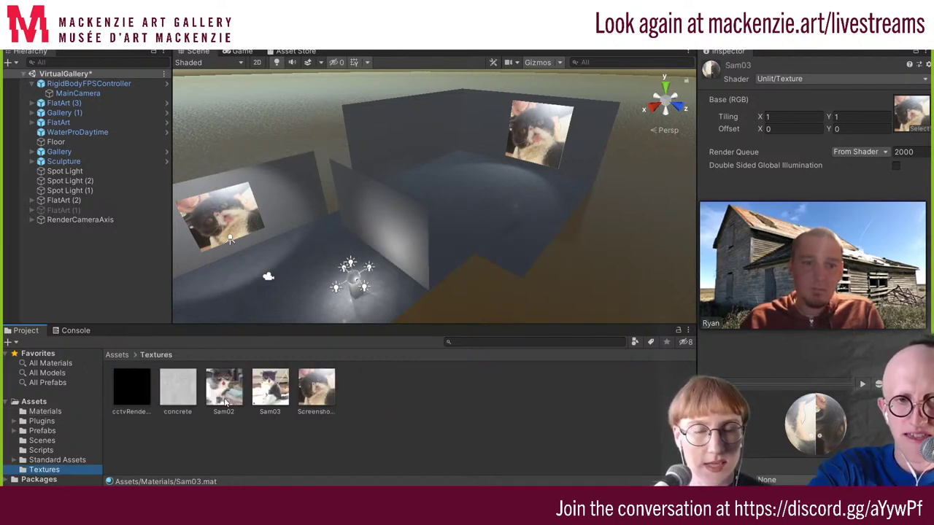
drag(224, 401, 380, 217)
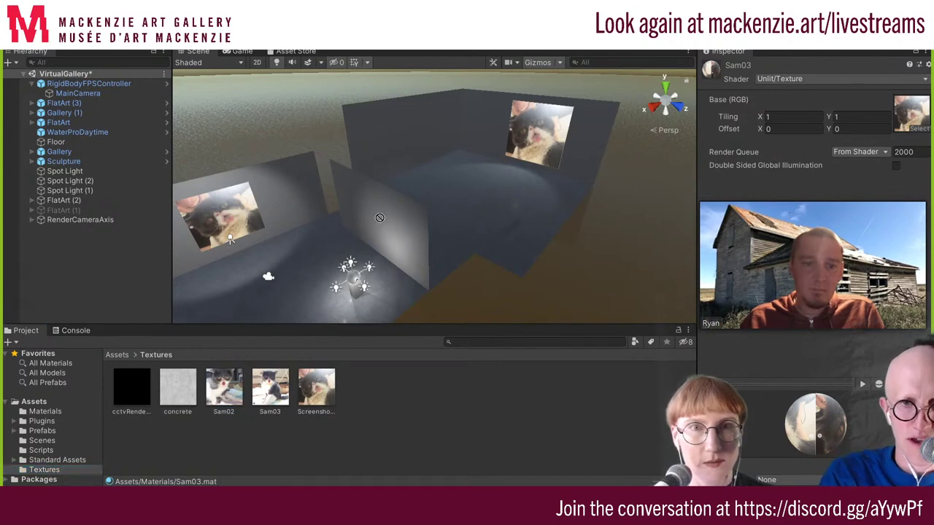
click(229, 401)
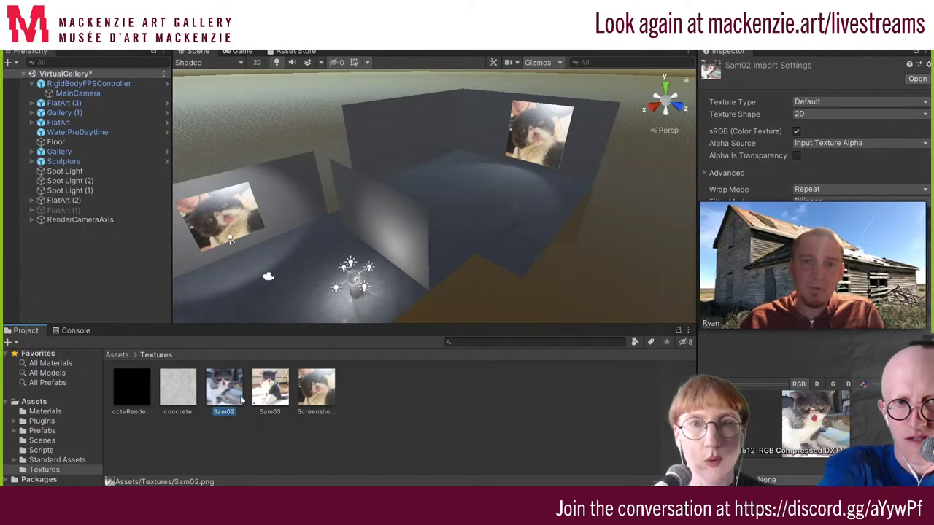
mouse_move(859, 247)
drag(859, 246, 620, 247)
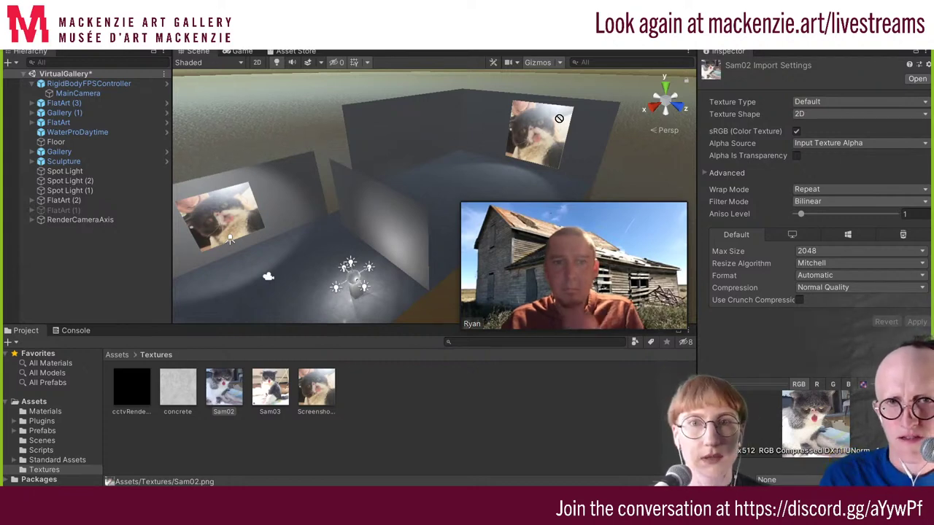
click(561, 122)
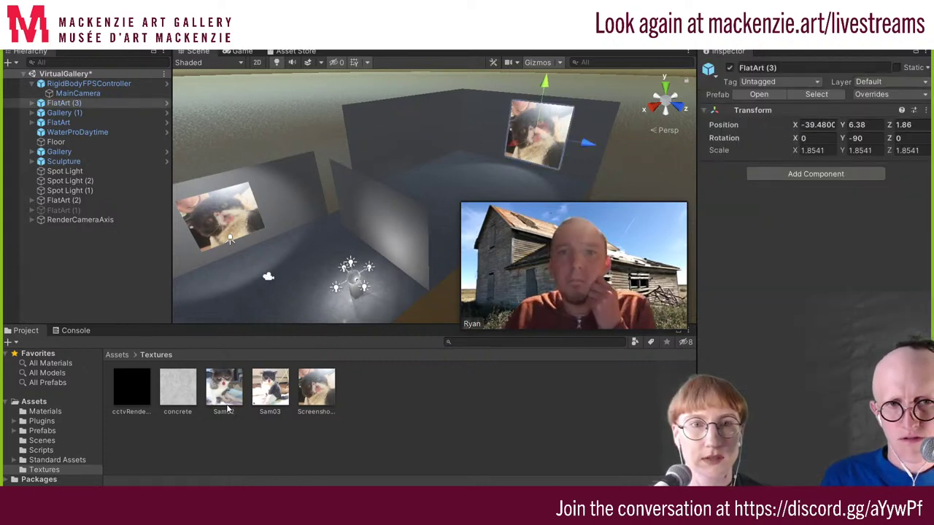
Drop the Sam02 texture onto FlatArt (3), inspect the generated Sam2 material, then raise Downloads
drag(529, 148, 531, 151)
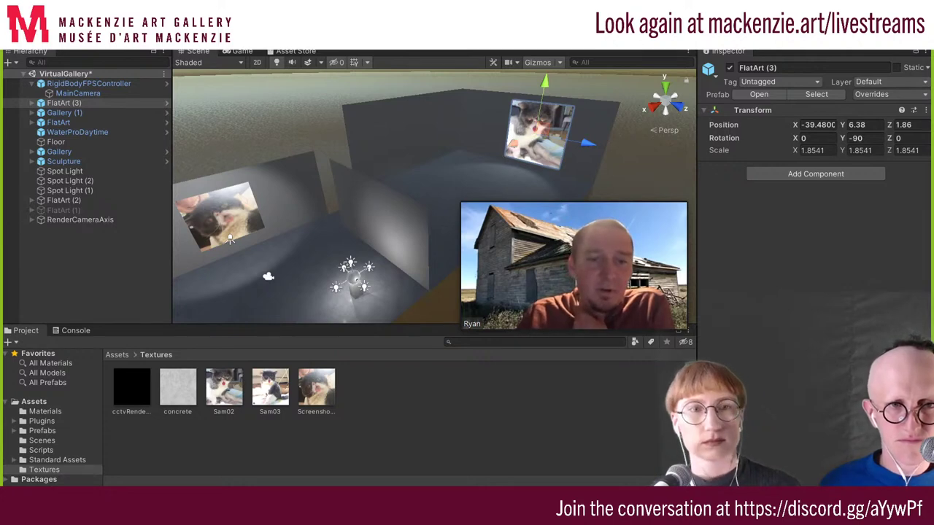
click(57, 412)
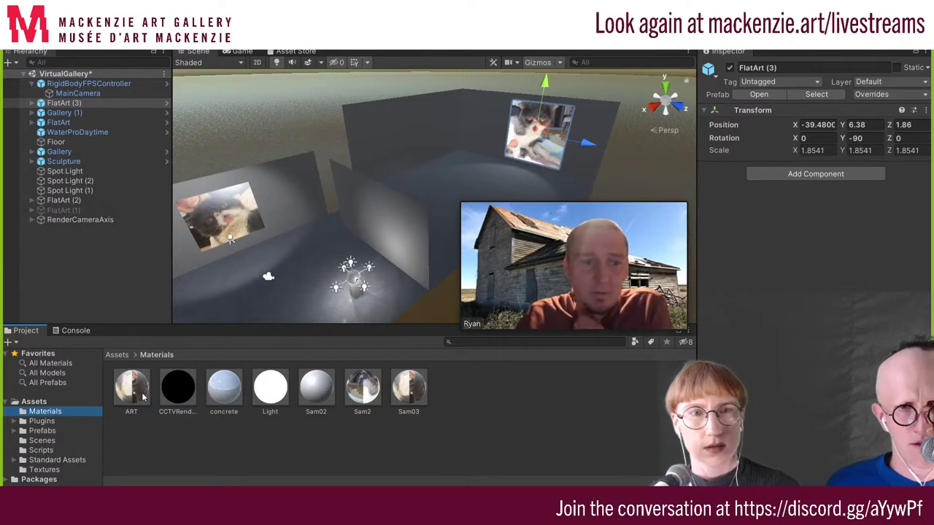
click(34, 402)
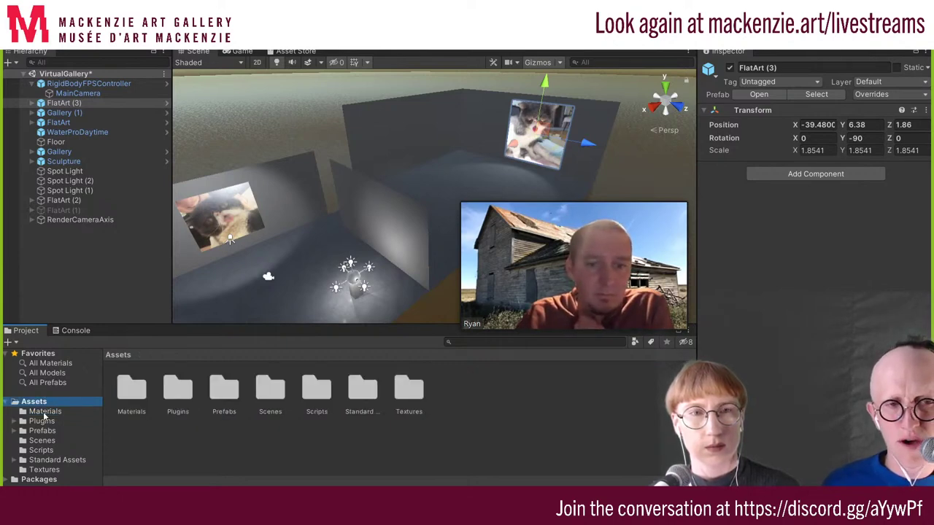
click(45, 413)
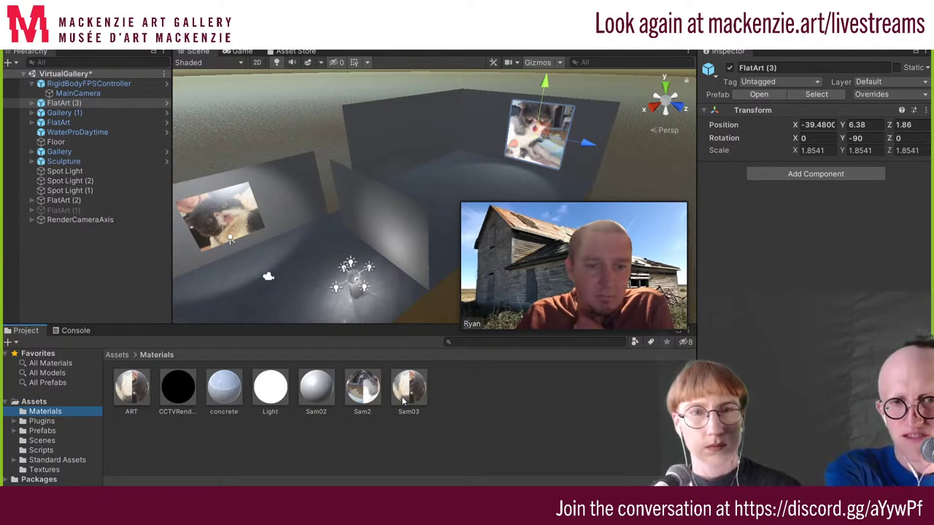
click(374, 399)
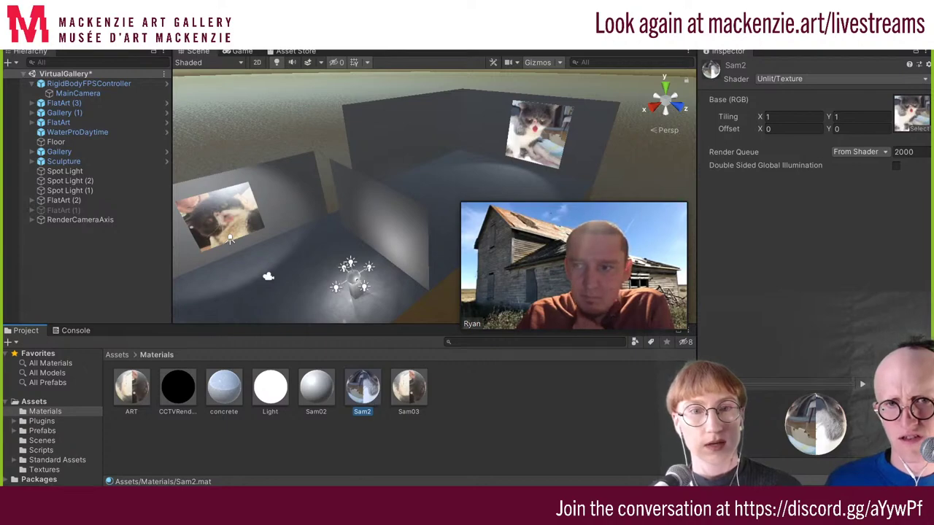
click(375, 456)
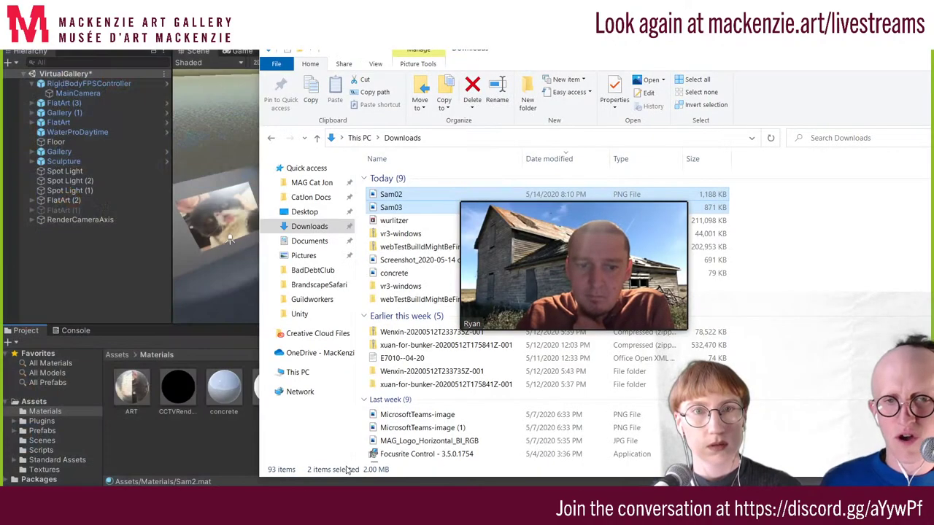
Bring the Unity editor back in front of the Downloads window
click(235, 435)
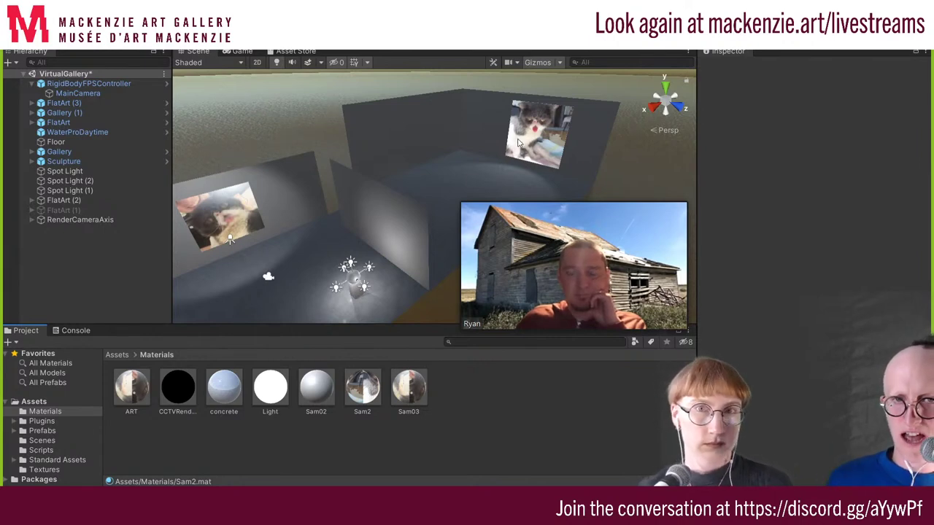
Duplicate FlatArt (3) as FlatArt (4), set Rotation Y to 180, and slide it onto the back wall
click(523, 145)
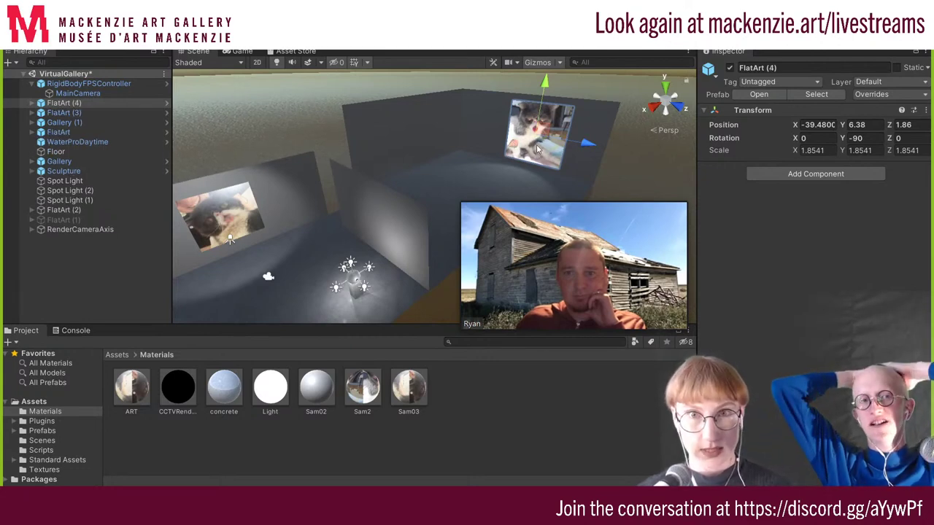
key(ctrl+d)
mouse_move(513, 144)
mouse_down()
mouse_move(471, 175)
mouse_move(489, 170)
mouse_up()
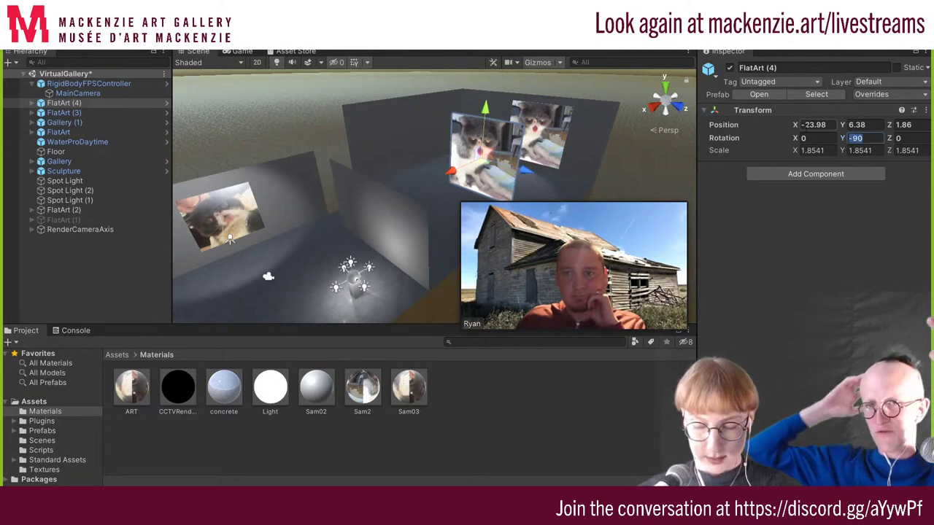
text(0)
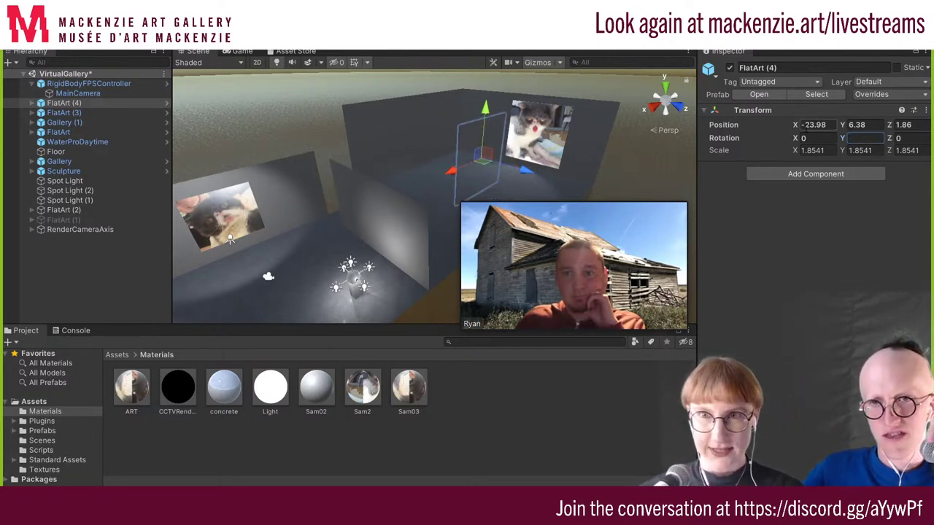
key(BackSpace)
key(BackSpace)
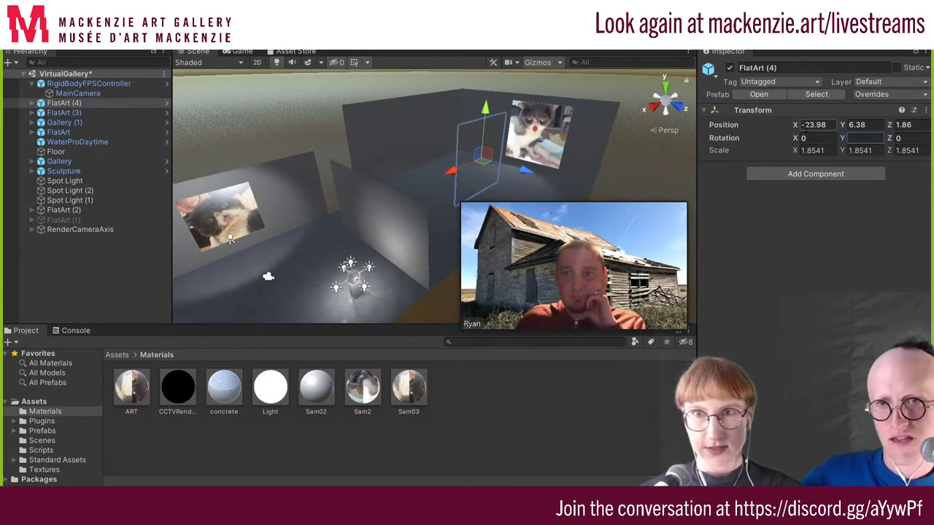
text(180)
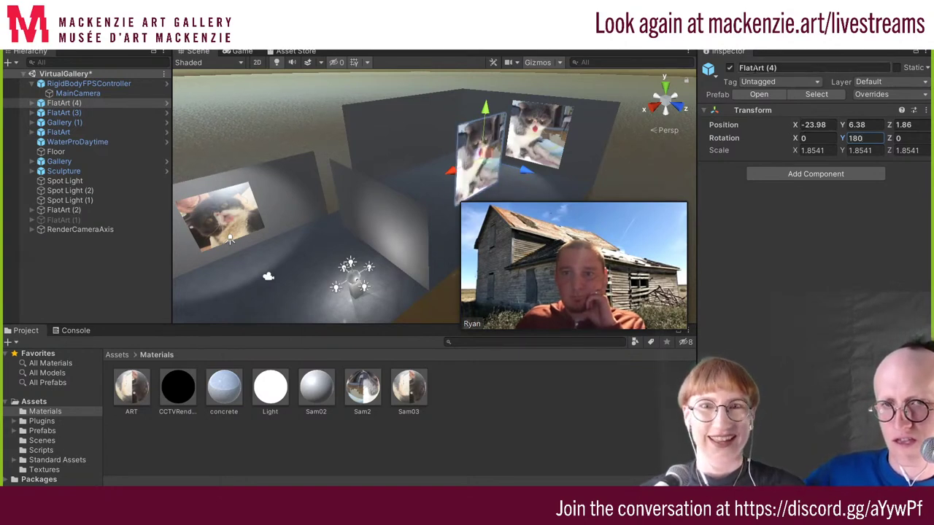
drag(523, 174, 427, 162)
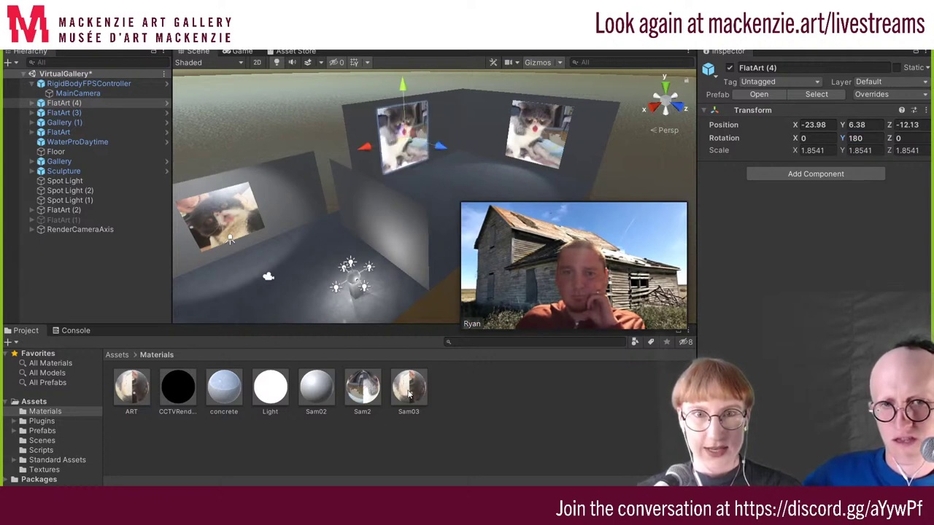
Drop a different cat texture from Textures onto the FlatArt (4) frame
click(63, 469)
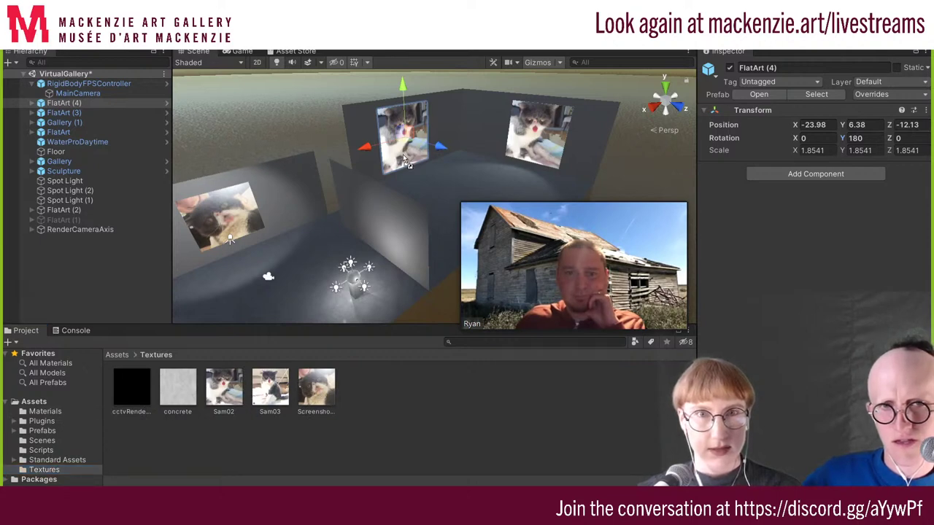
drag(405, 161, 405, 162)
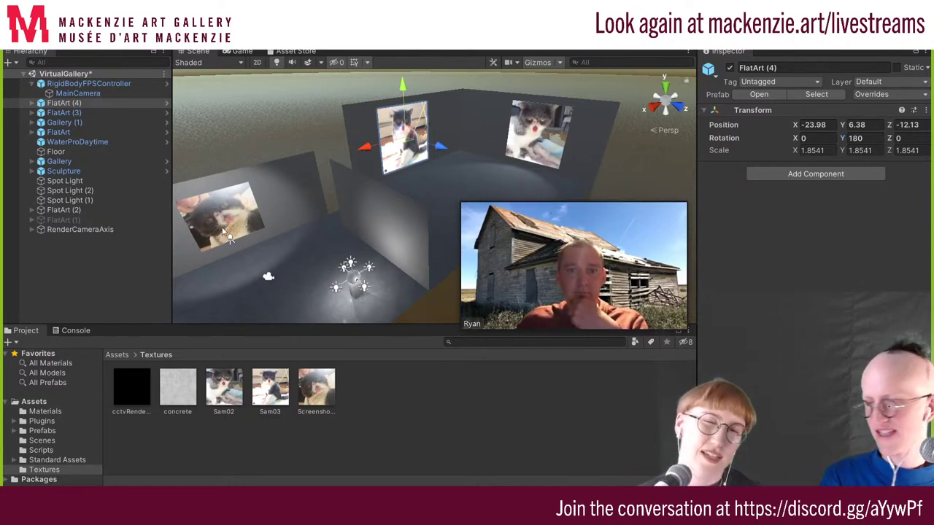
click(224, 232)
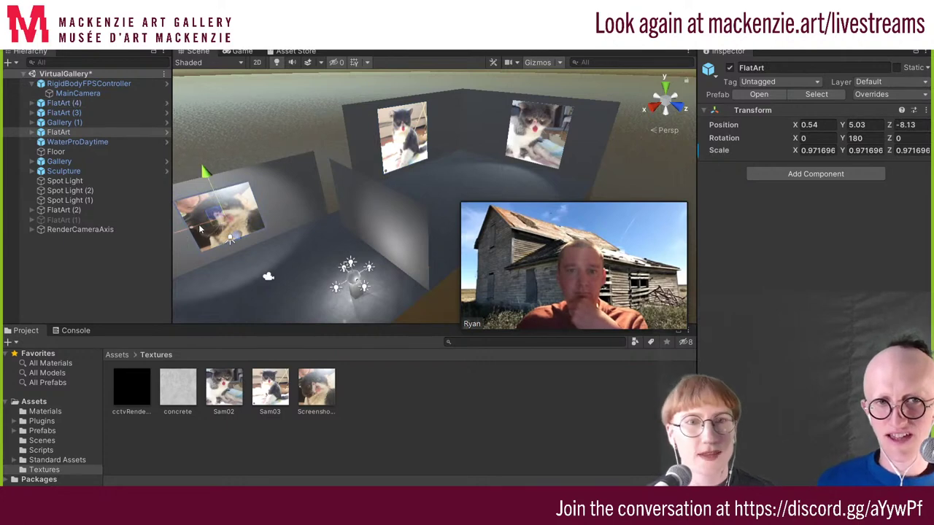
Move the left-wall FlatArt picture to the far wall with Rotation Y set to 0
drag(200, 229, 436, 162)
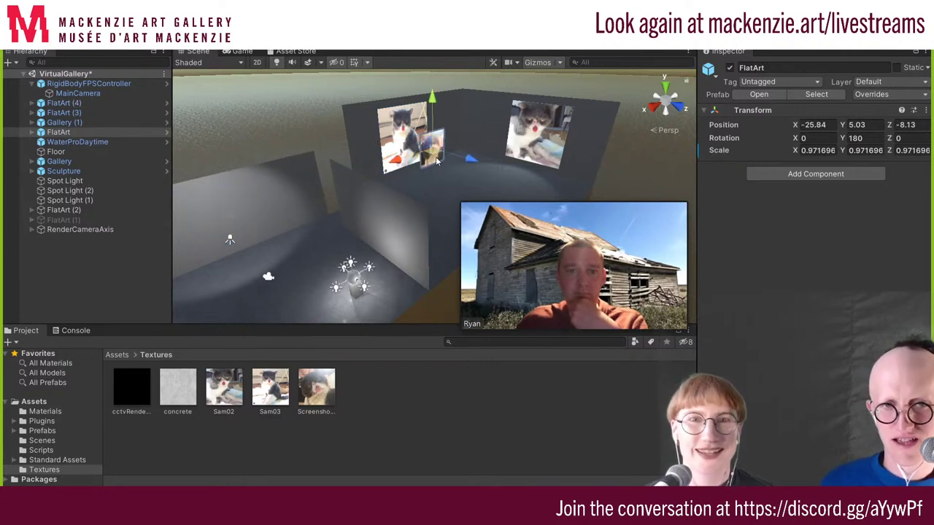
mouse_move(436, 162)
middle_down()
mouse_move(396, 184)
mouse_move(355, 186)
middle_up()
drag(422, 167, 466, 158)
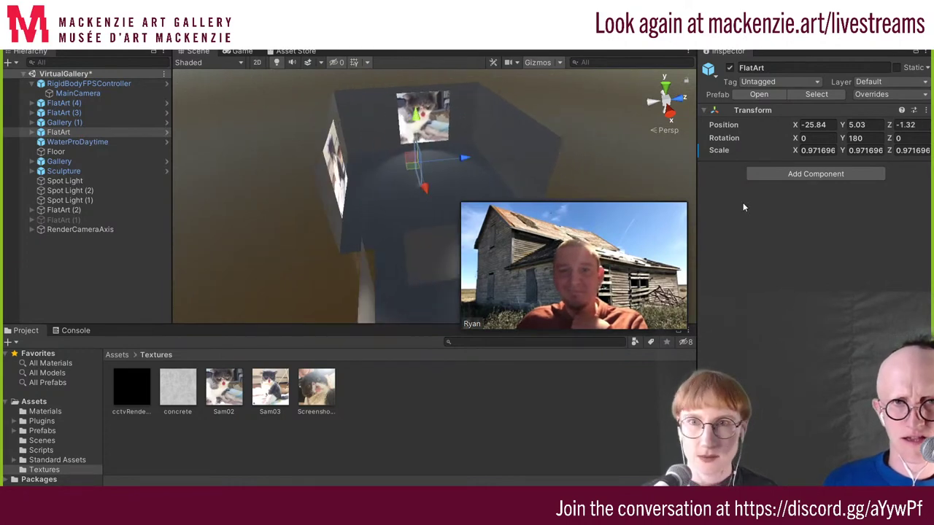
text(0)
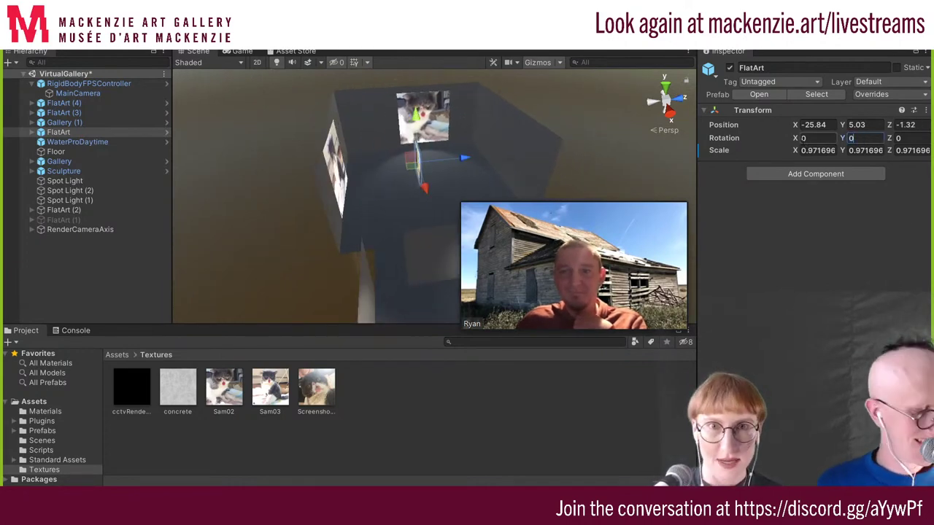
mouse_move(467, 162)
mouse_down()
mouse_move(561, 129)
mouse_move(554, 125)
mouse_up()
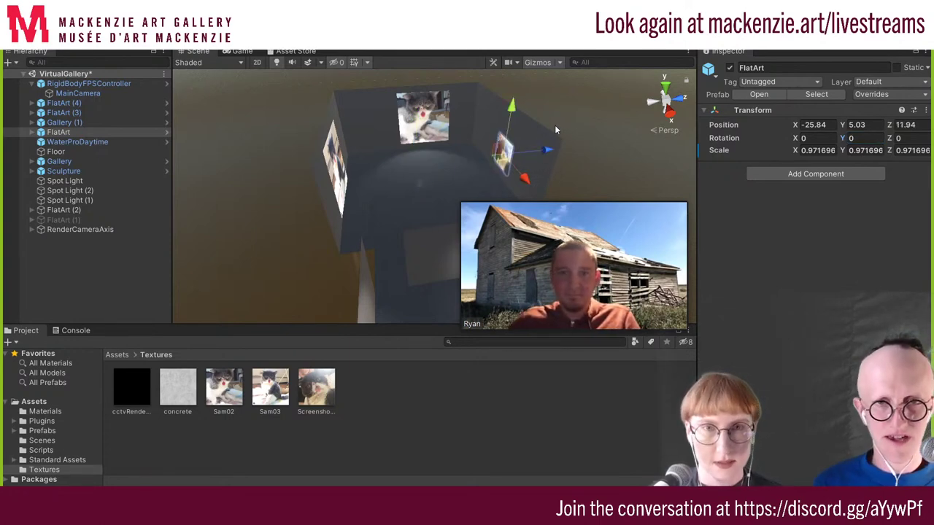
Scale the FlatArt picture up to about 1.84 and raise it slightly on the wall
key(r)
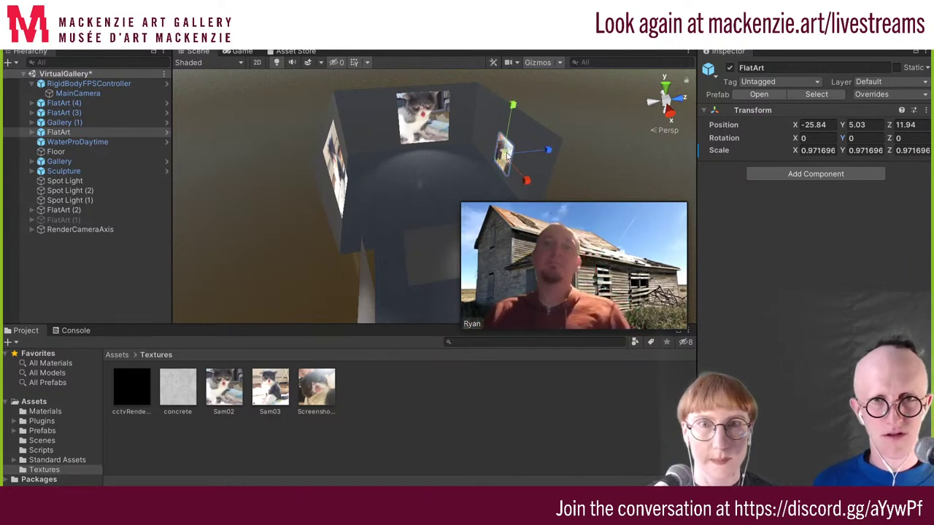
drag(503, 154, 524, 95)
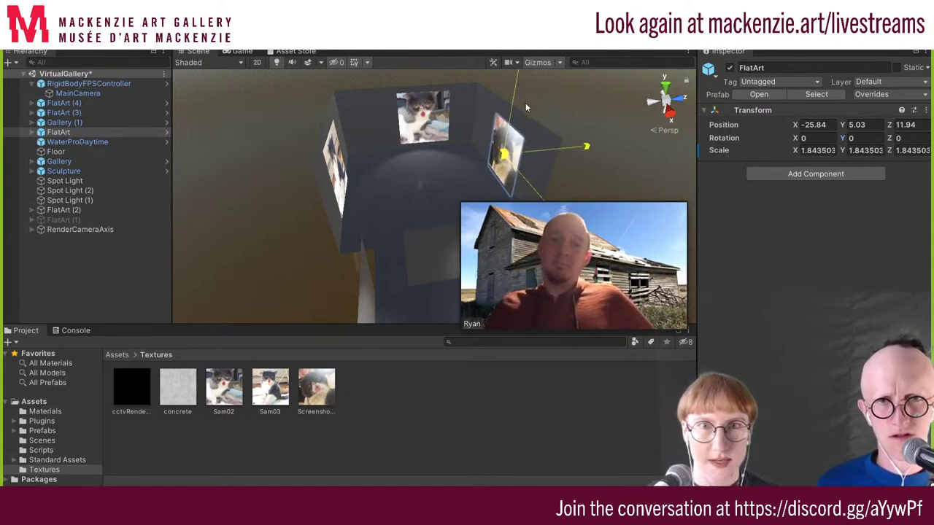
key(w)
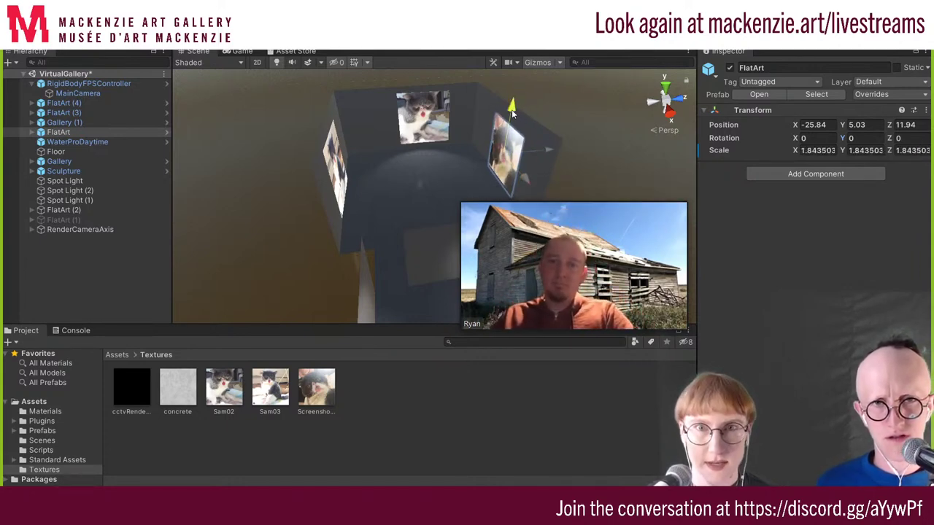
drag(512, 108, 512, 95)
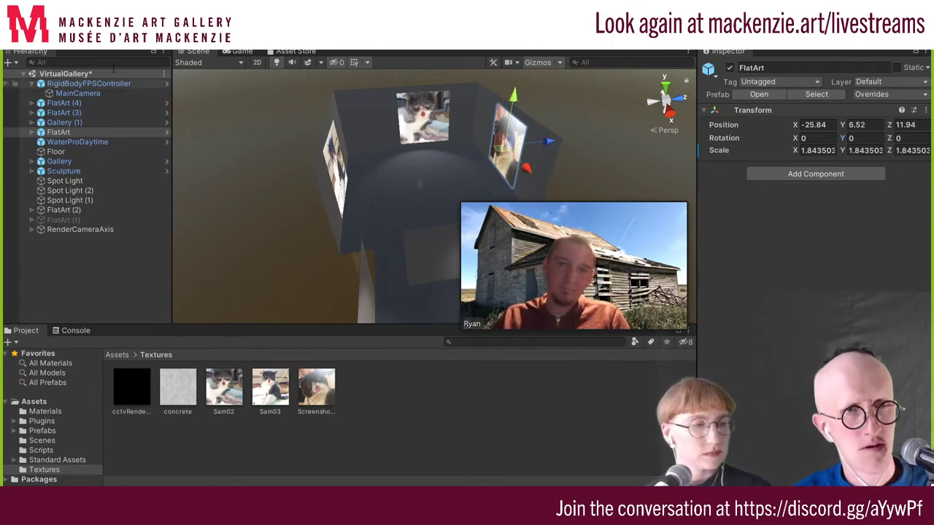
click(43, 103)
Select the PUT ART ON HERE quad in FlatArt (4), then show the Prefabs folder
click(34, 103)
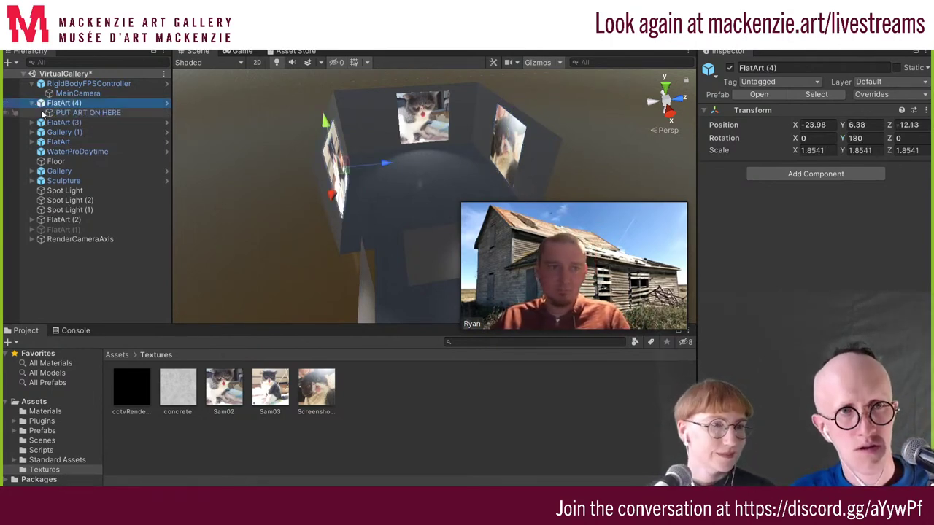
click(73, 113)
scroll(841, 282, down, 3)
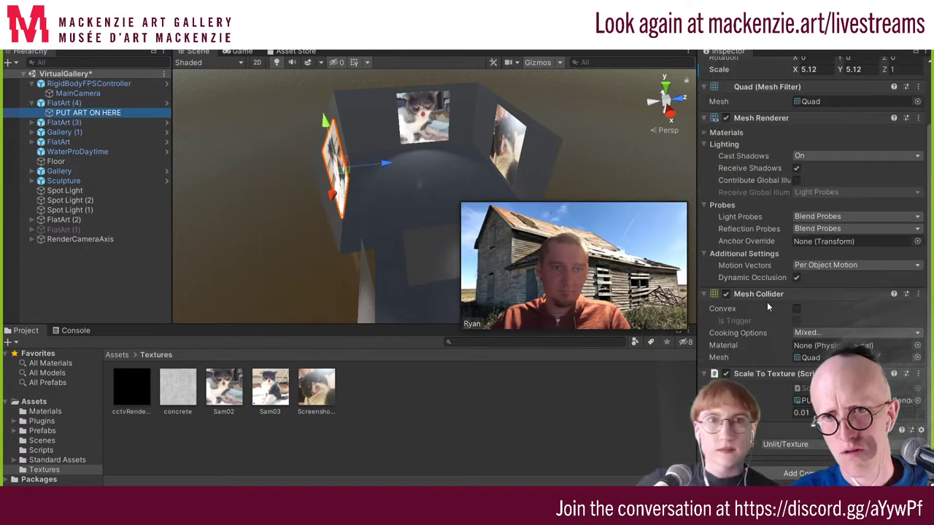
scroll(380, 151, down, 2)
scroll(381, 151, up, 5)
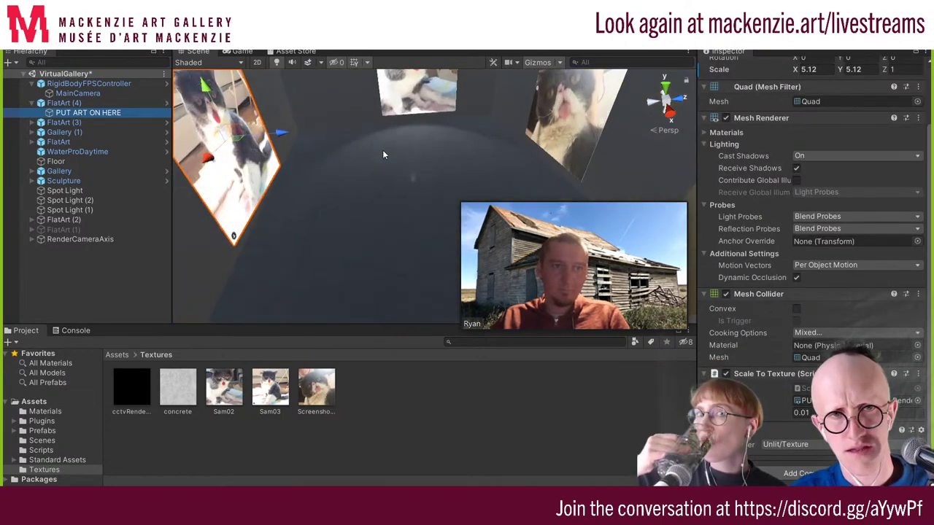
mouse_move(381, 151)
middle_down()
mouse_move(327, 128)
mouse_move(459, 124)
middle_up()
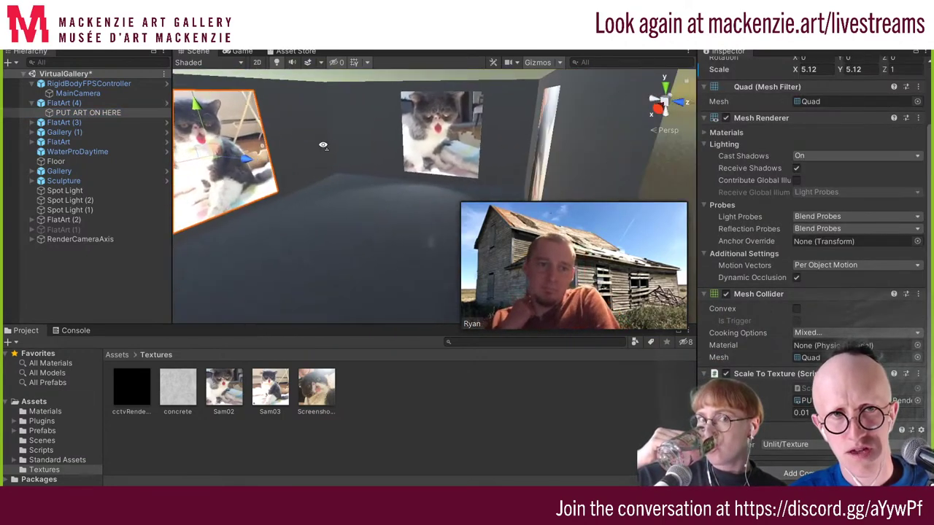
scroll(345, 193, down, 3)
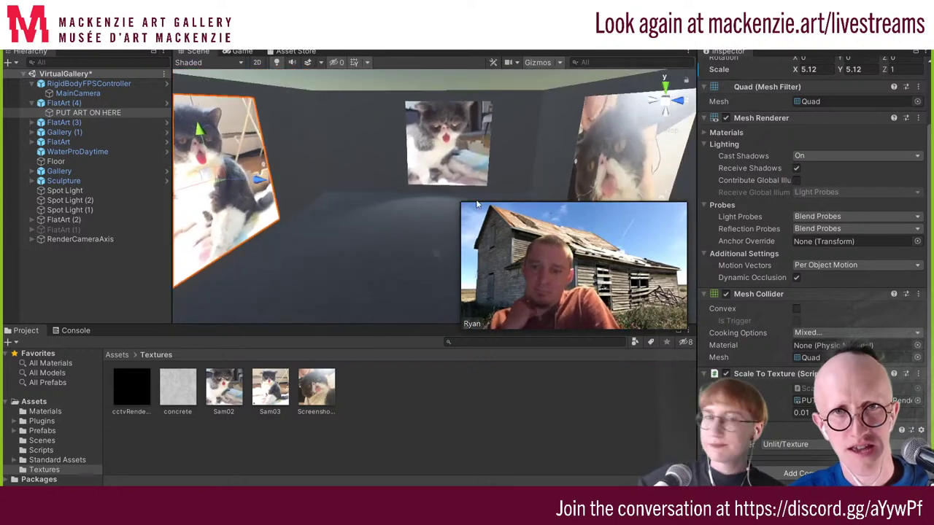
scroll(345, 192, down, 2)
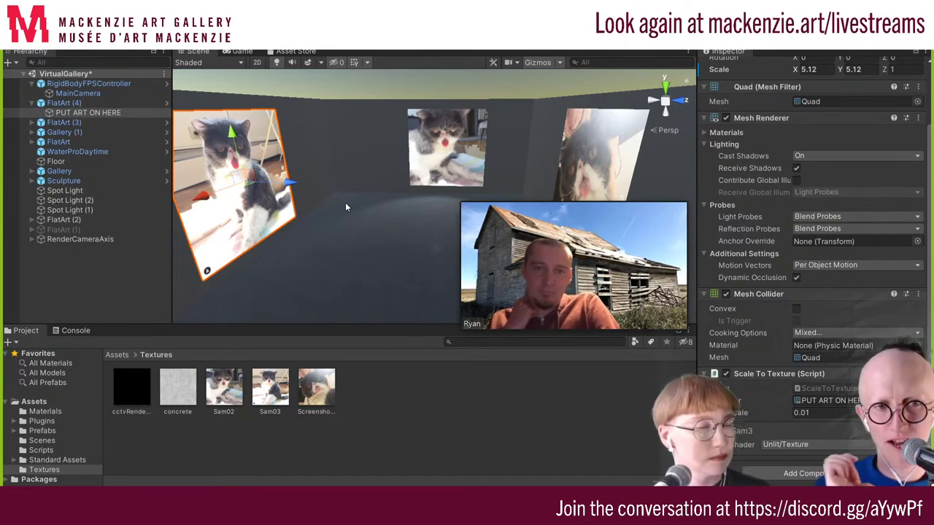
click(36, 431)
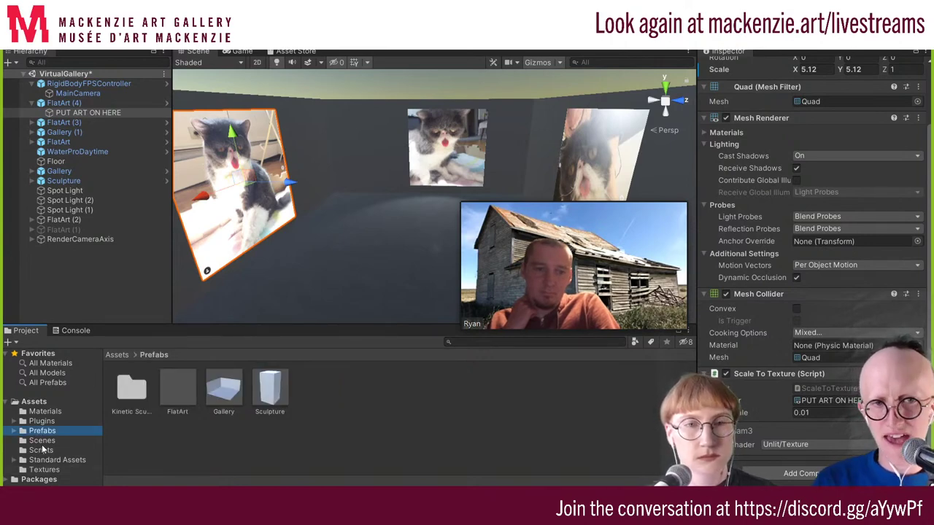
Drop the Sculpture prefab into the gallery as Sculpture (1), frame it, and expand its Plinth and PLACE SCULPTURE parts
click(270, 399)
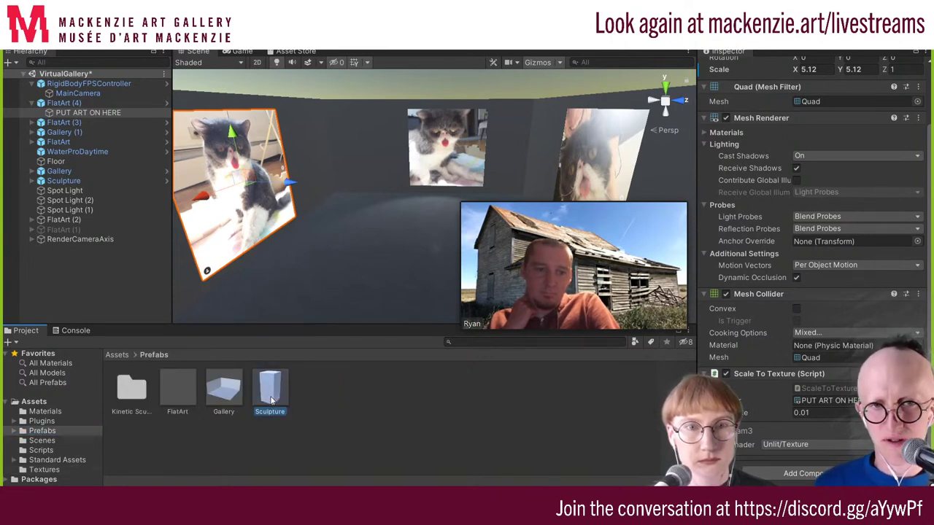
mouse_move(292, 321)
mouse_down()
mouse_move(399, 243)
mouse_move(422, 242)
mouse_up()
key(f)
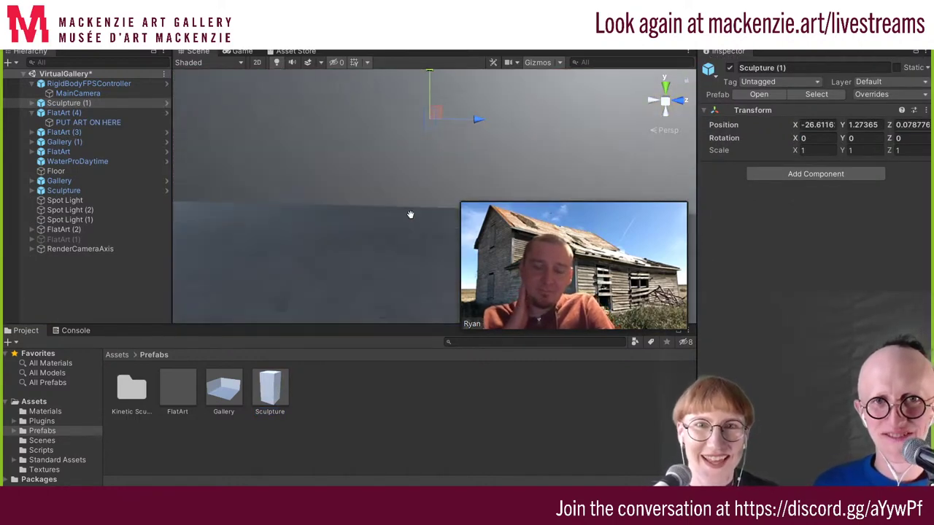
scroll(400, 267, down, 5)
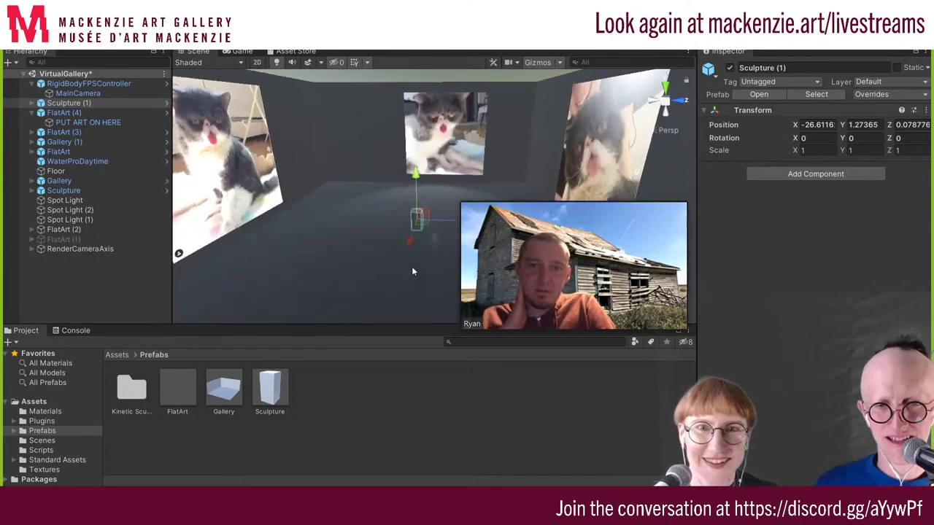
mouse_move(412, 271)
right_down()
mouse_move(419, 259)
mouse_move(378, 269)
right_up()
scroll(383, 275, down, 3)
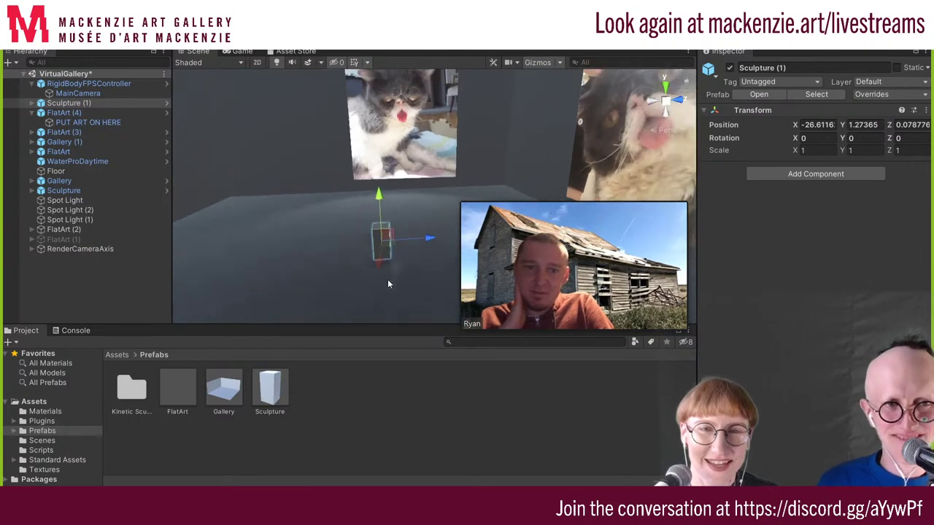
scroll(387, 278, down, 3)
scroll(390, 279, down, 3)
scroll(389, 281, up, 3)
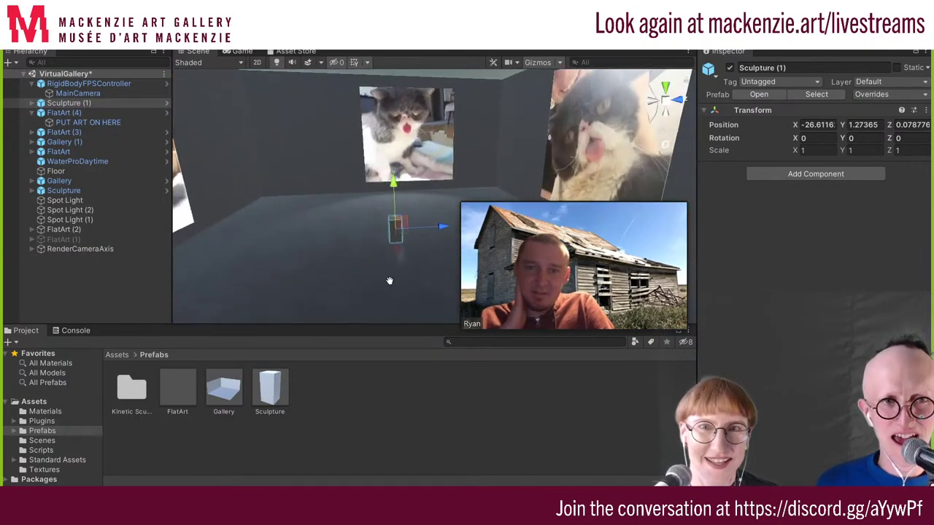
middle_drag(390, 284, 388, 275)
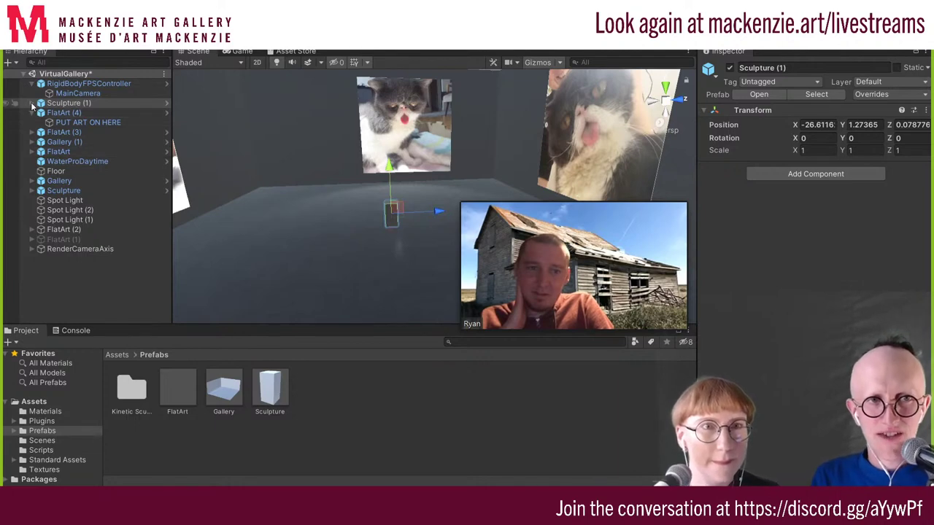
click(32, 104)
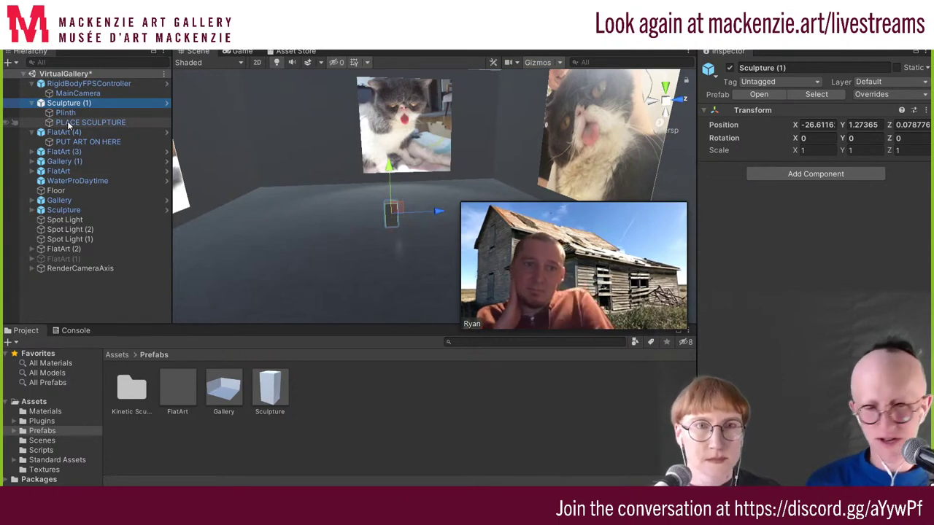
Copy the Sam folder from LowPolyProcedurallyGeneratedTerrain's Assets into Unity's Assets folder
mouse_move(314, 496)
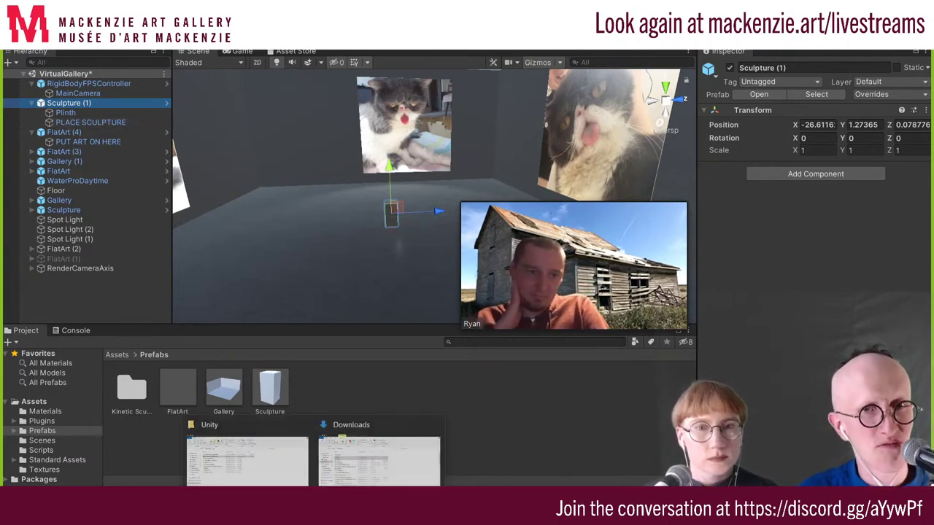
click(305, 469)
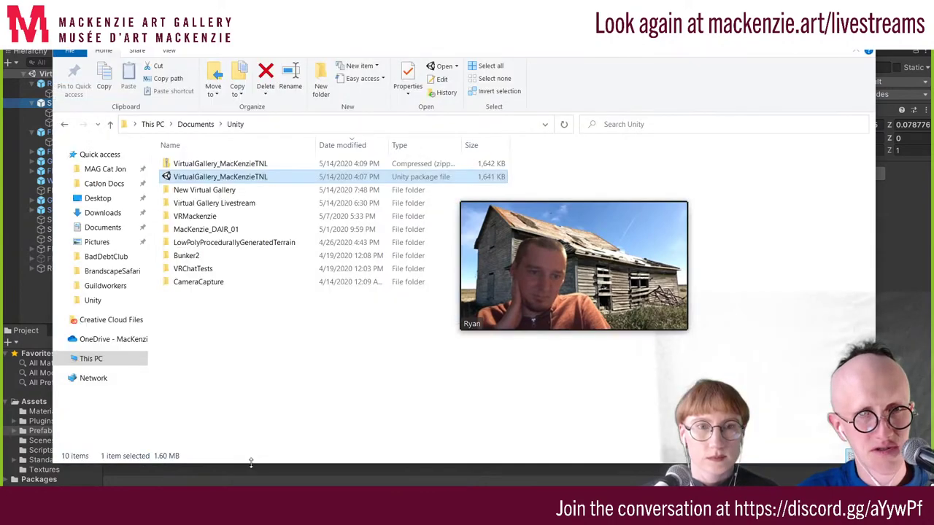
double_click(240, 242)
double_click(229, 165)
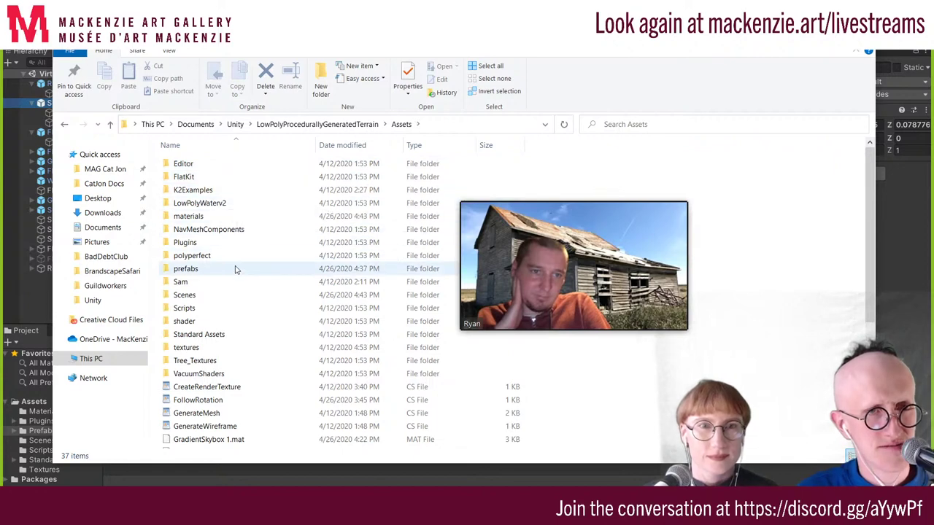
click(189, 283)
double_click(190, 284)
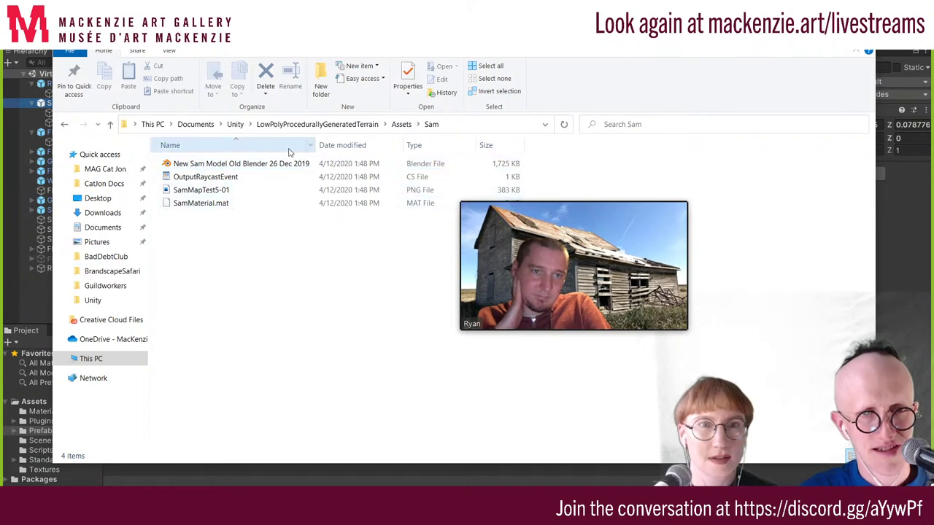
click(401, 124)
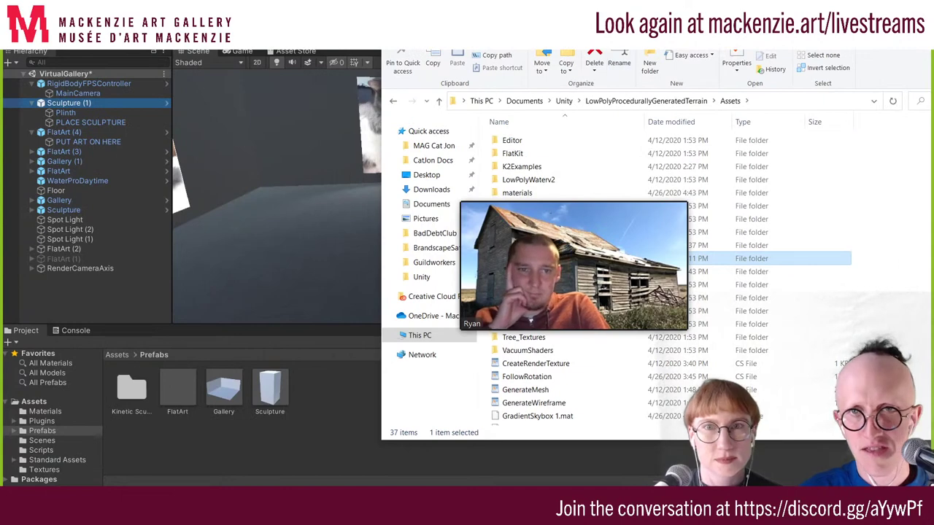
drag(412, 269, 195, 448)
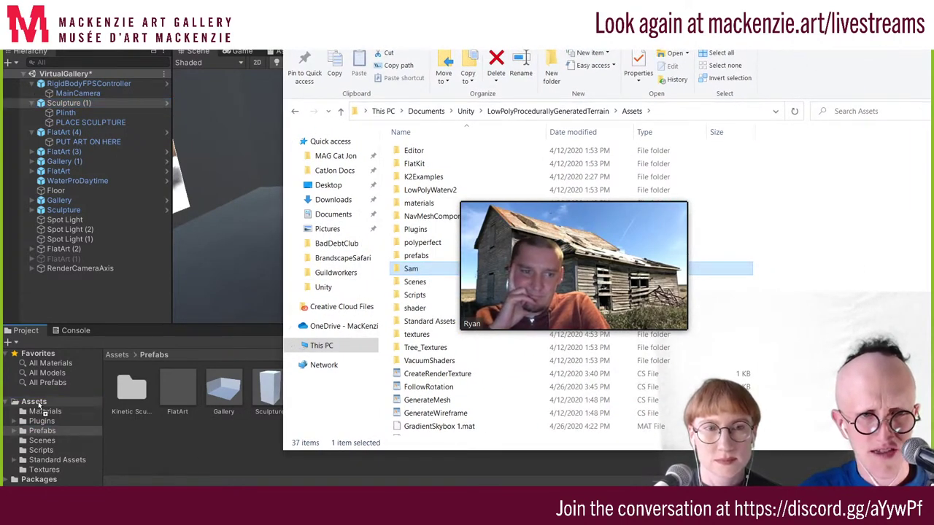
drag(36, 402, 35, 402)
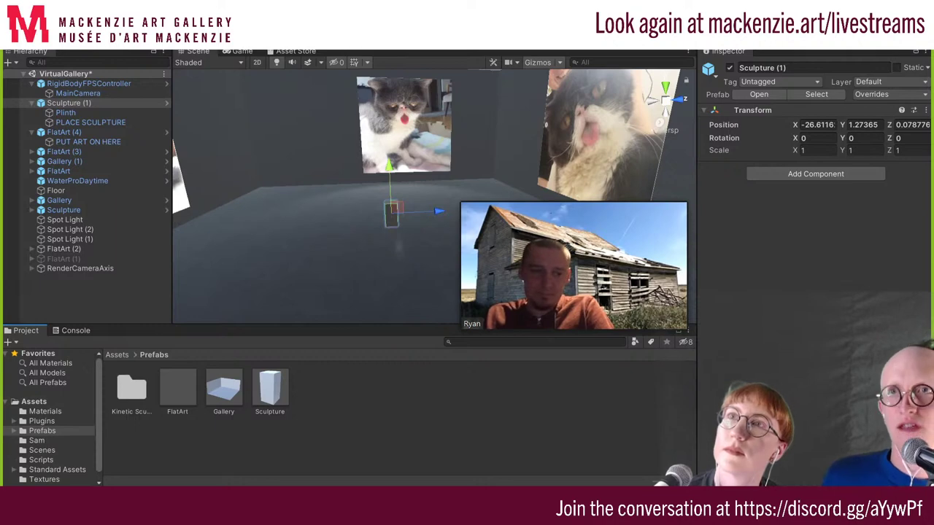
Delete the OutputRaycastEvent script from the imported Sam folder, confirming the prompt
mouse_move(667, 253)
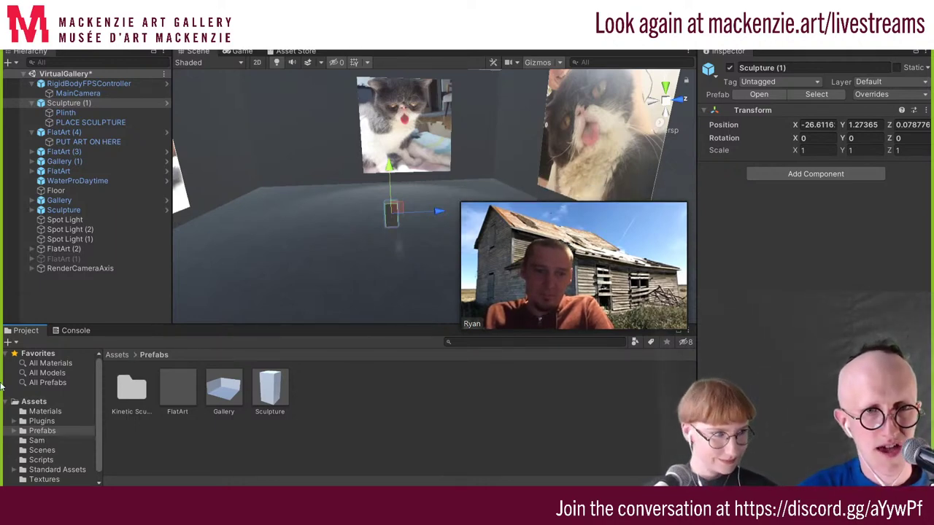
click(53, 441)
click(183, 389)
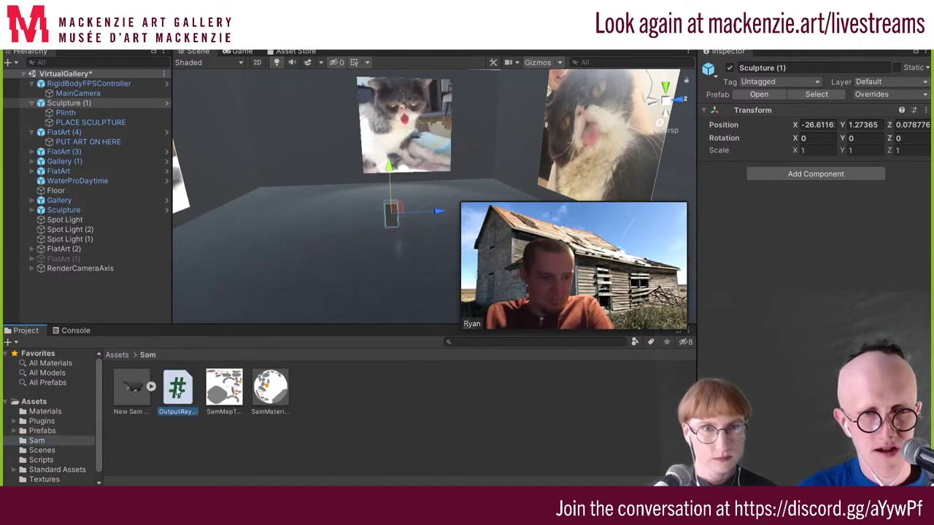
key(Delete)
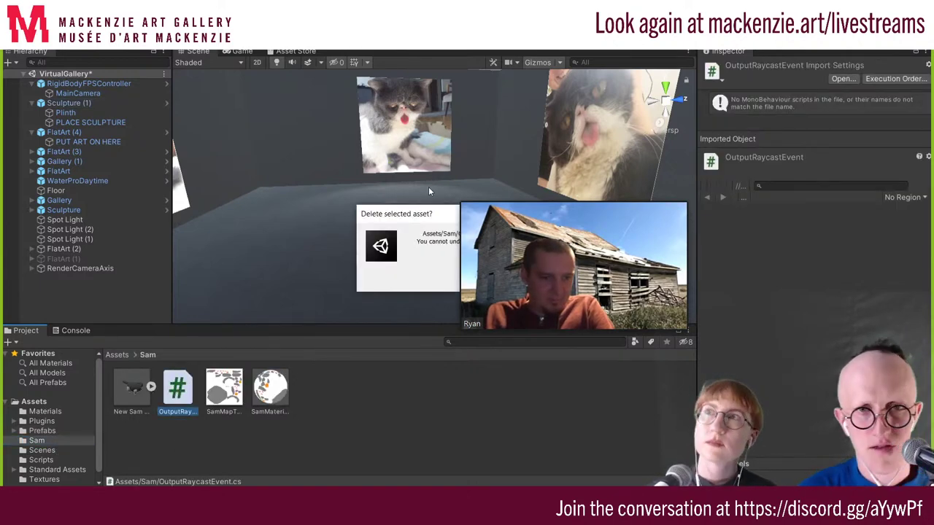
click(248, 267)
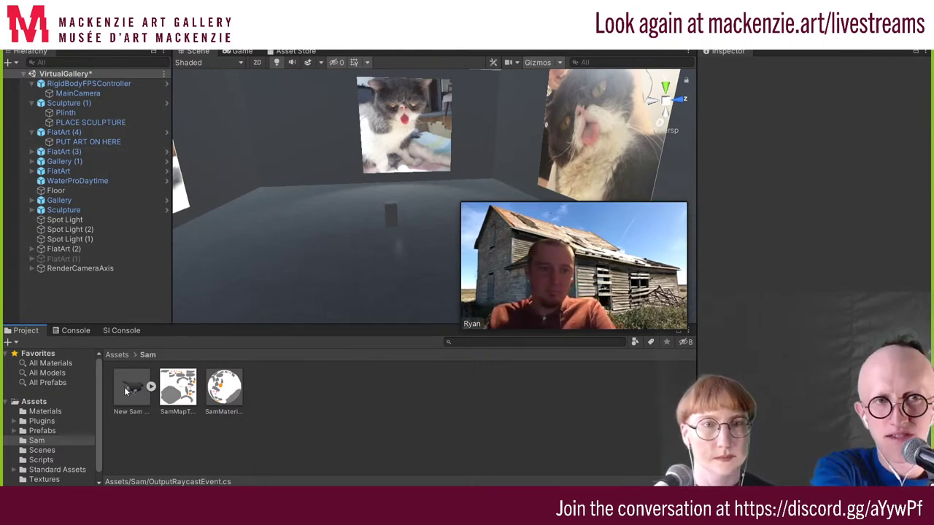
Place the New Sam cat model under PLACE SCULPTURE and drop SamMaterial onto it
drag(132, 391, 118, 184)
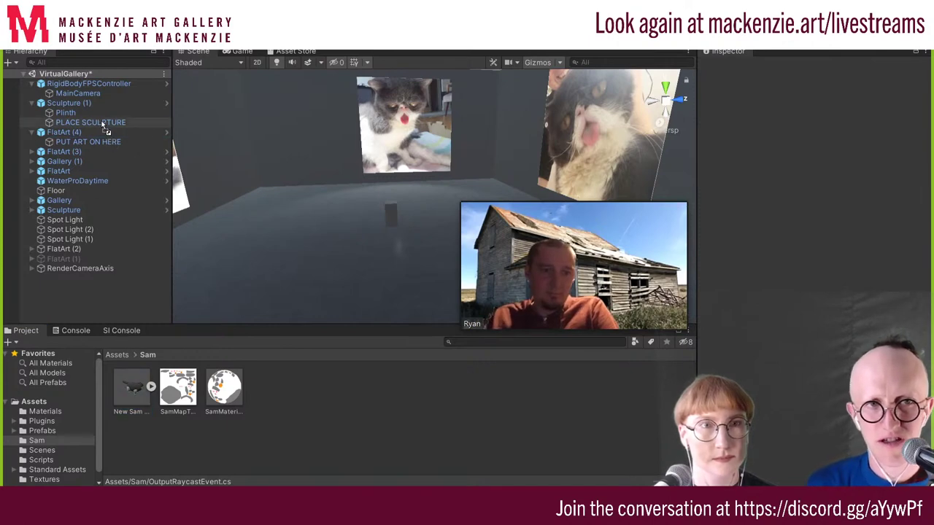
drag(106, 128, 103, 126)
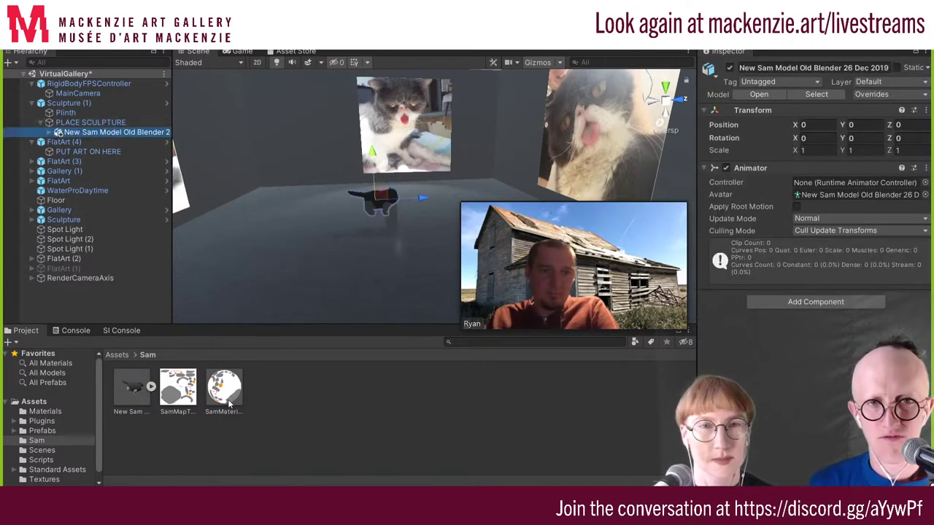
drag(226, 397, 388, 204)
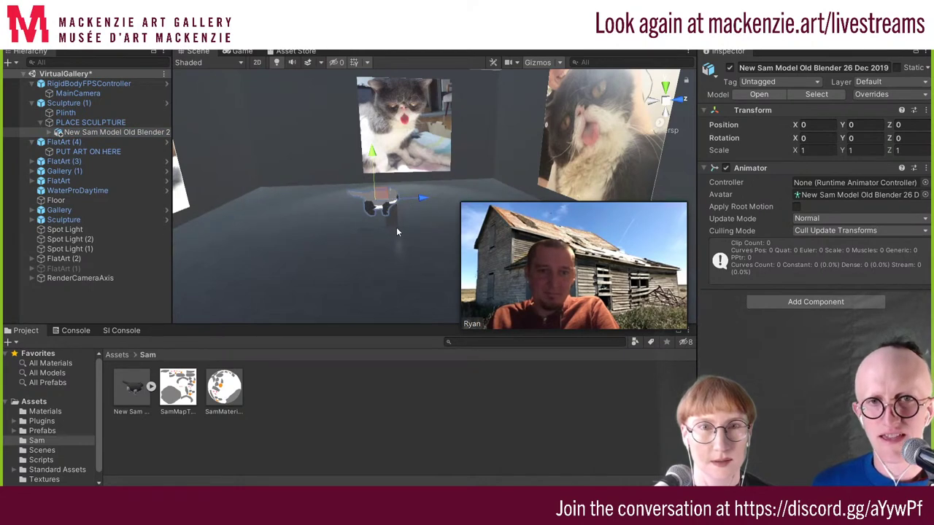
Assign SamMaterial to BackLegs.004's material Elements 0–3
click(54, 133)
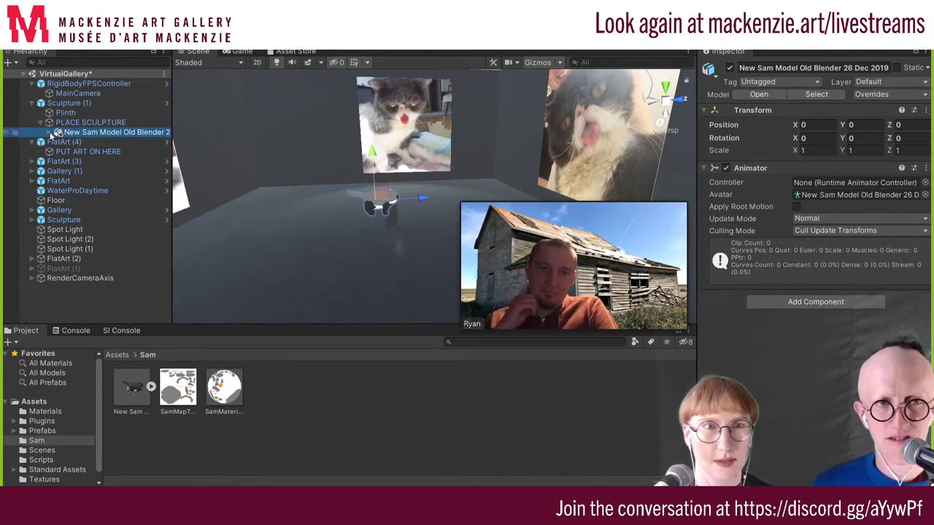
click(52, 132)
click(81, 143)
click(84, 152)
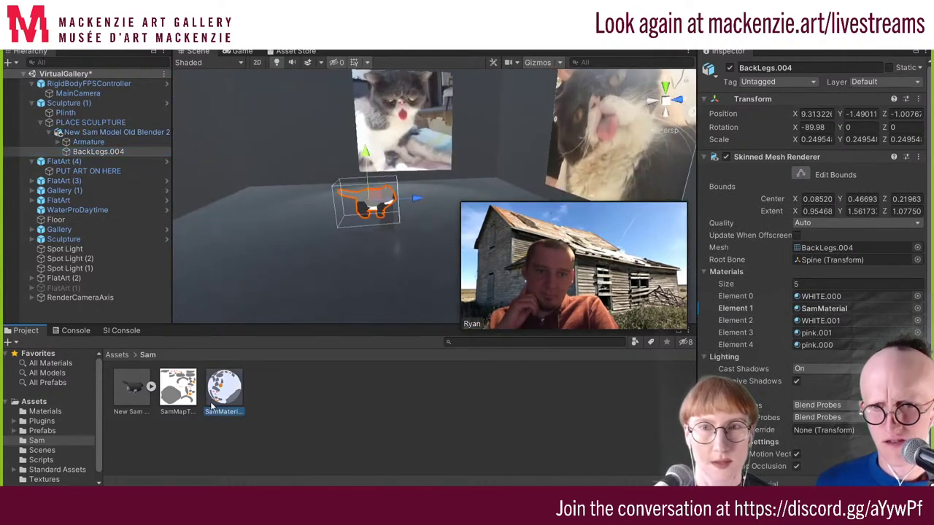
drag(223, 386, 368, 205)
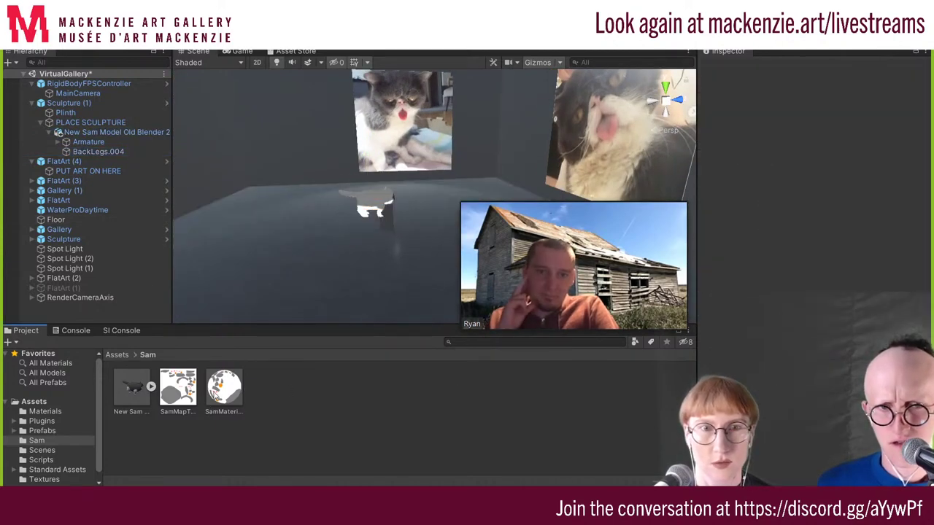
click(76, 152)
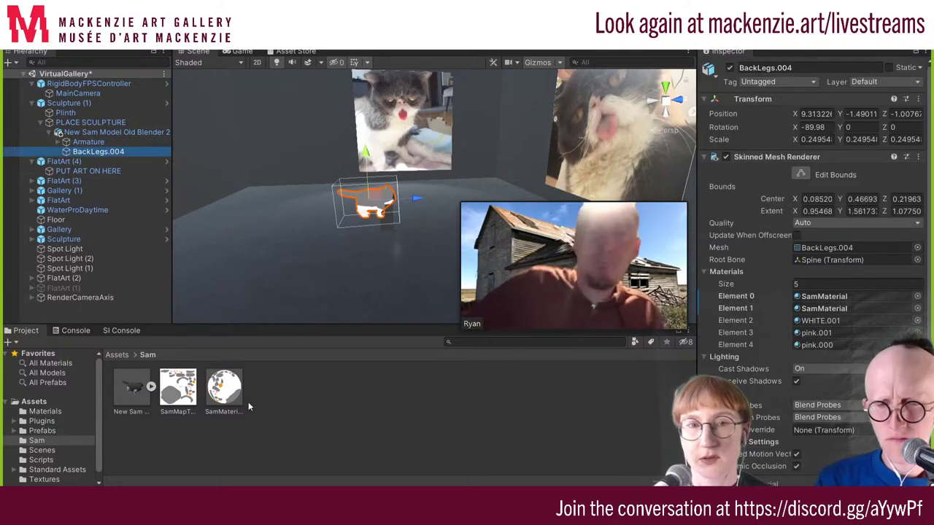
drag(223, 387, 824, 321)
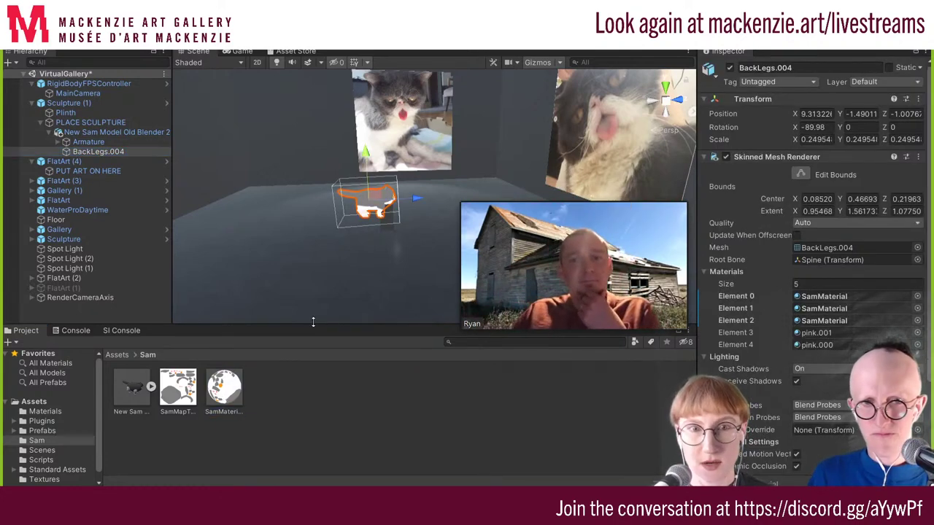
drag(223, 387, 812, 335)
drag(223, 387, 832, 344)
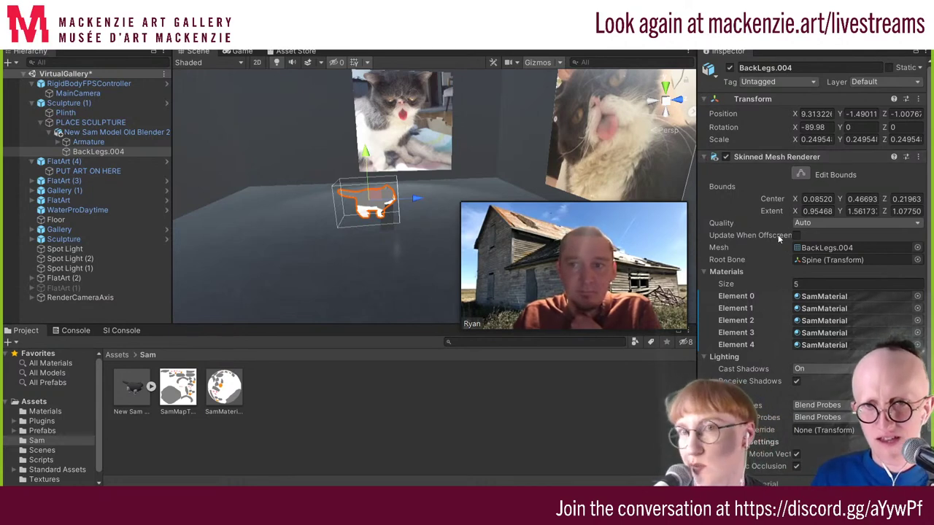
mouse_move(779, 239)
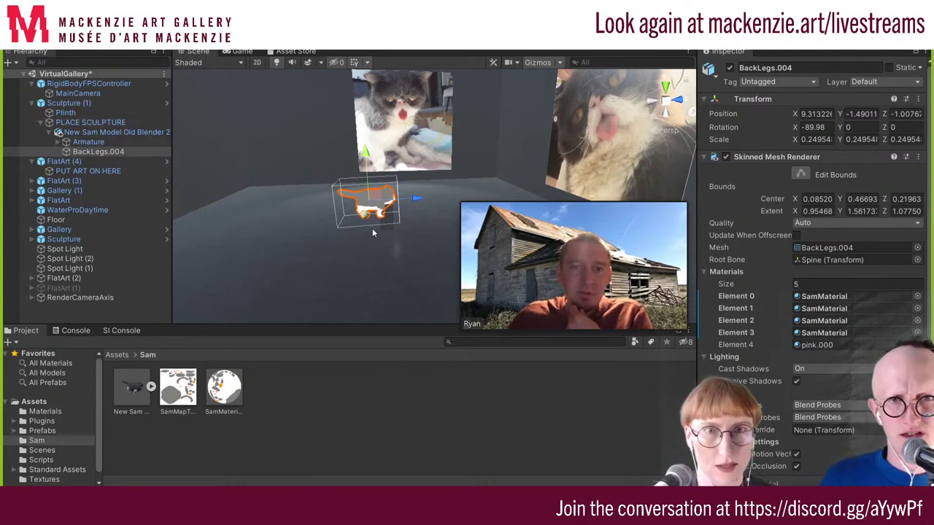
Move the New Sam model forward and up to position 0, 0.63, 0.76 above the plinth
scroll(372, 227, up, 5)
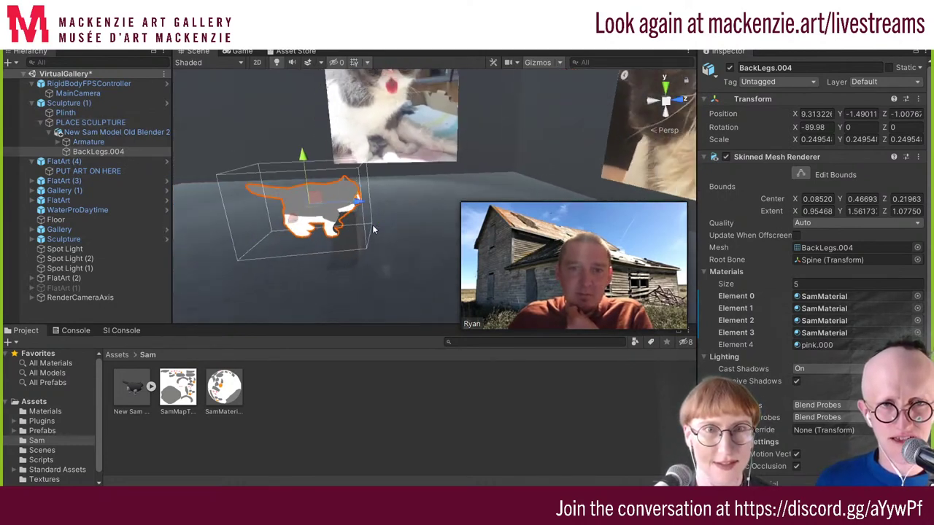
mouse_move(373, 230)
middle_down()
mouse_move(397, 209)
mouse_move(390, 222)
middle_up()
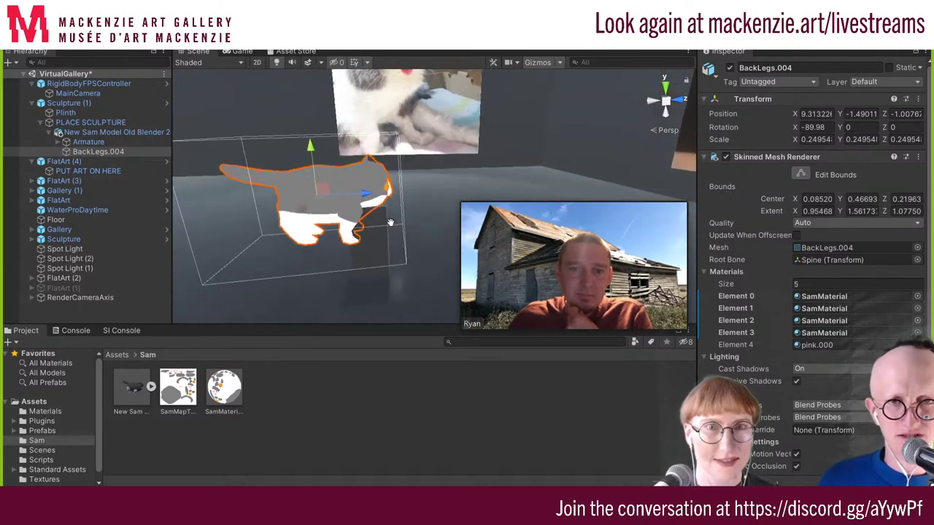
click(91, 122)
mouse_move(435, 189)
middle_down()
mouse_move(411, 195)
mouse_move(454, 175)
middle_up()
click(87, 142)
click(117, 132)
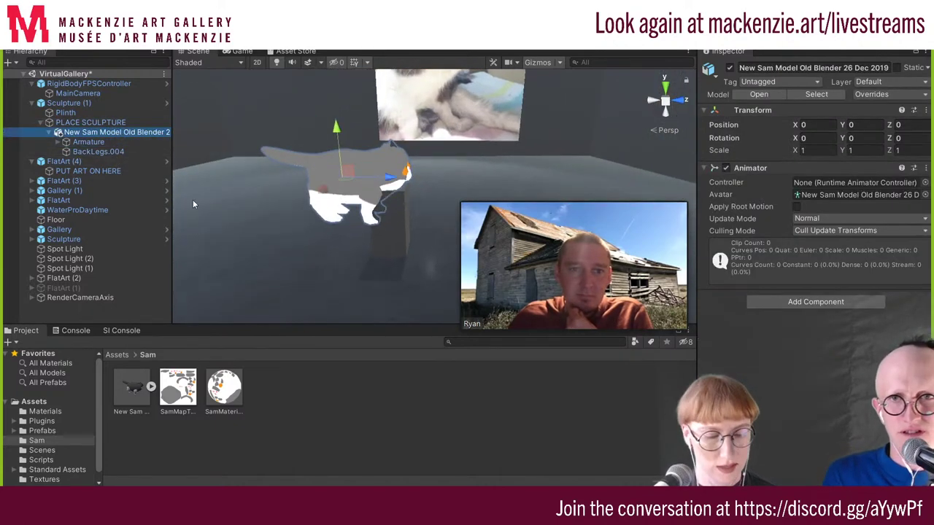
scroll(345, 201, down, 2)
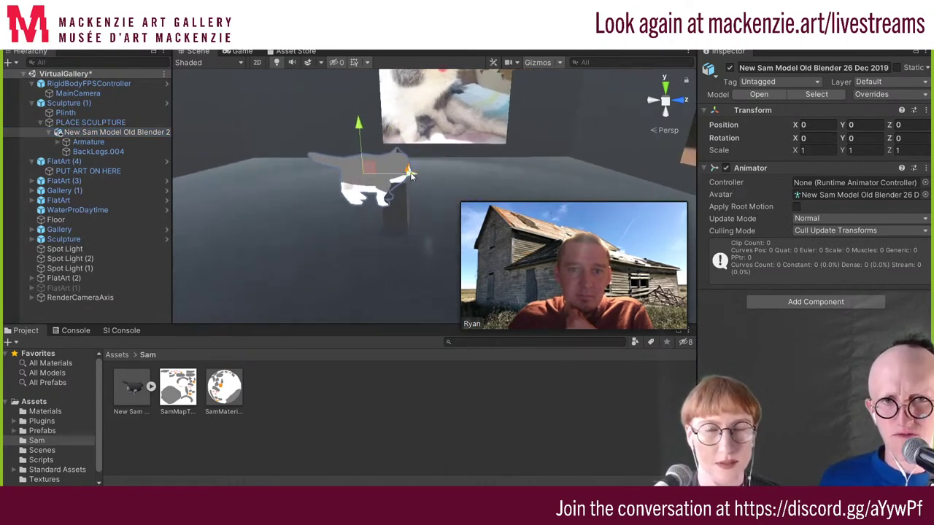
drag(410, 175, 438, 170)
drag(391, 149, 389, 133)
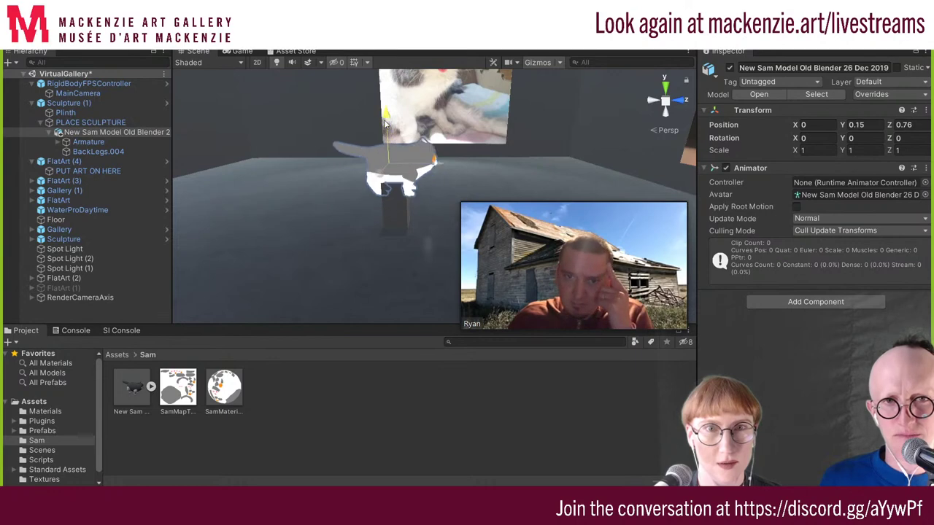
click(93, 122)
click(98, 133)
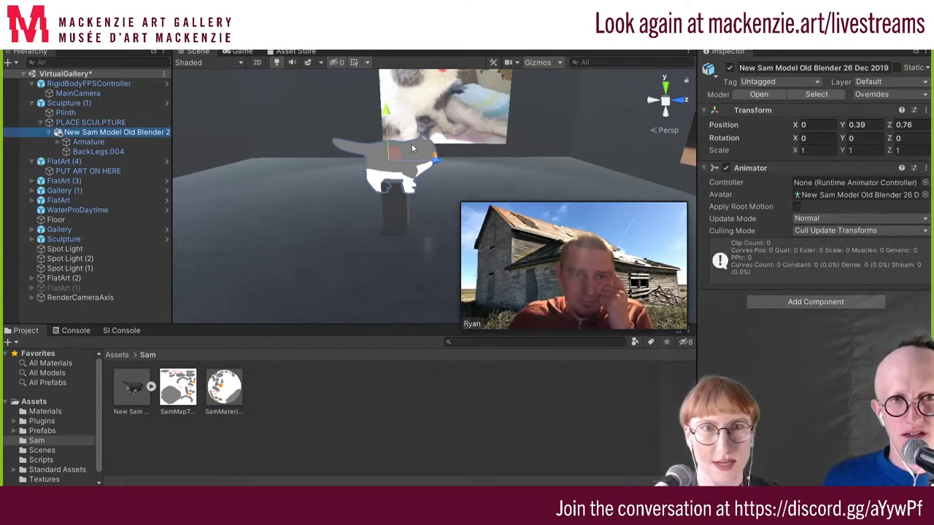
drag(389, 111, 387, 105)
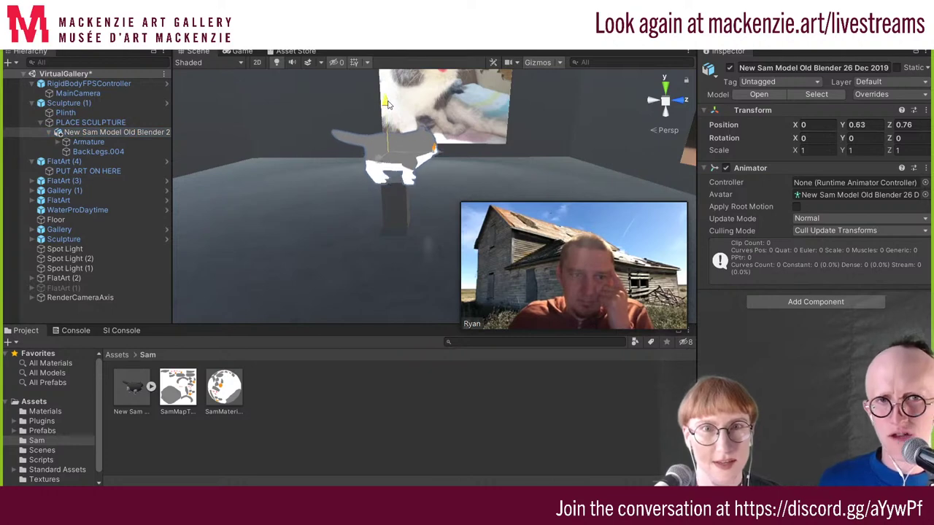
click(92, 125)
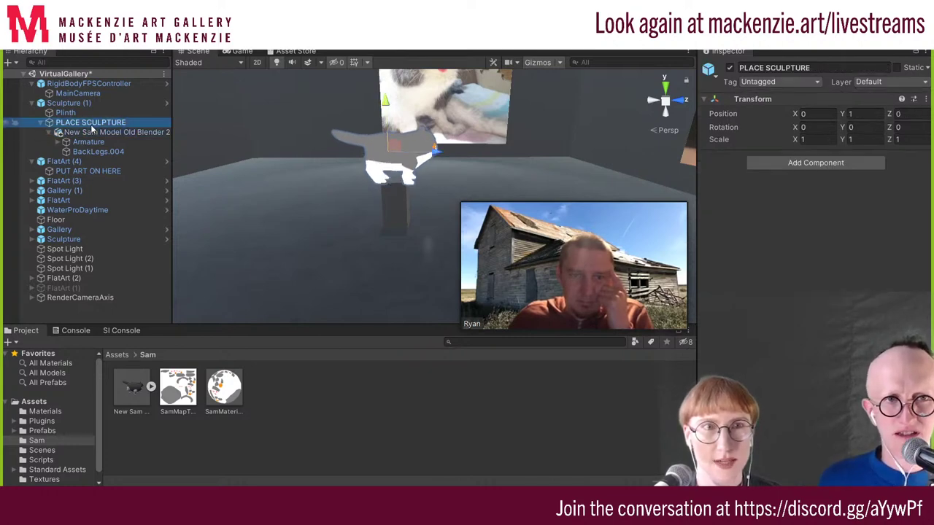
click(67, 113)
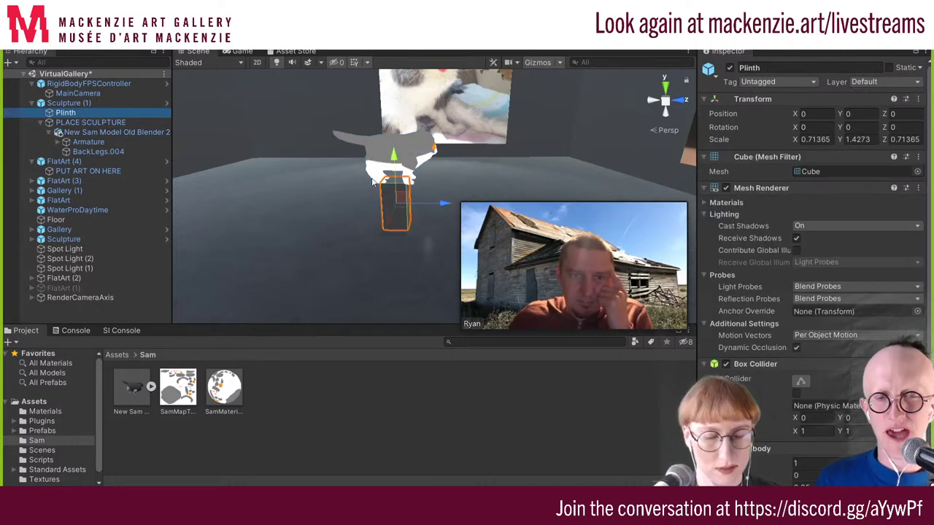
key(e)
key(r)
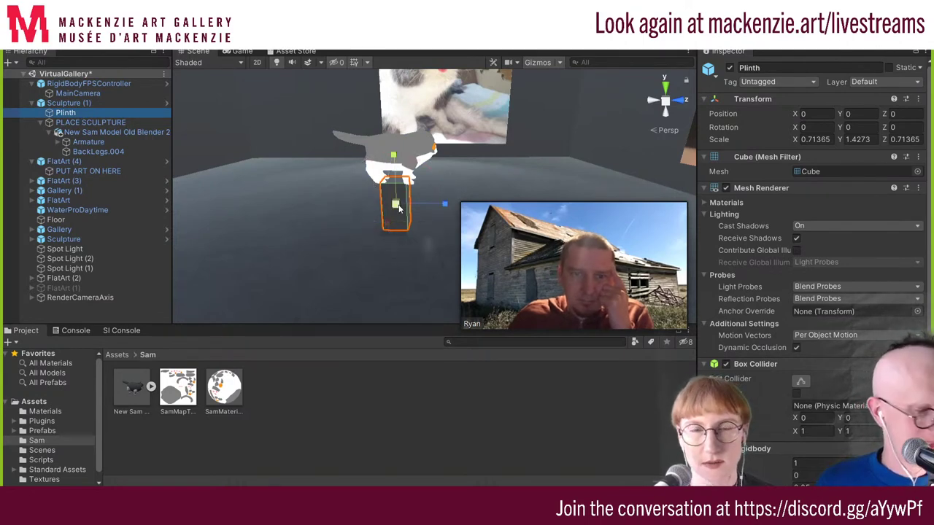
drag(399, 210, 412, 218)
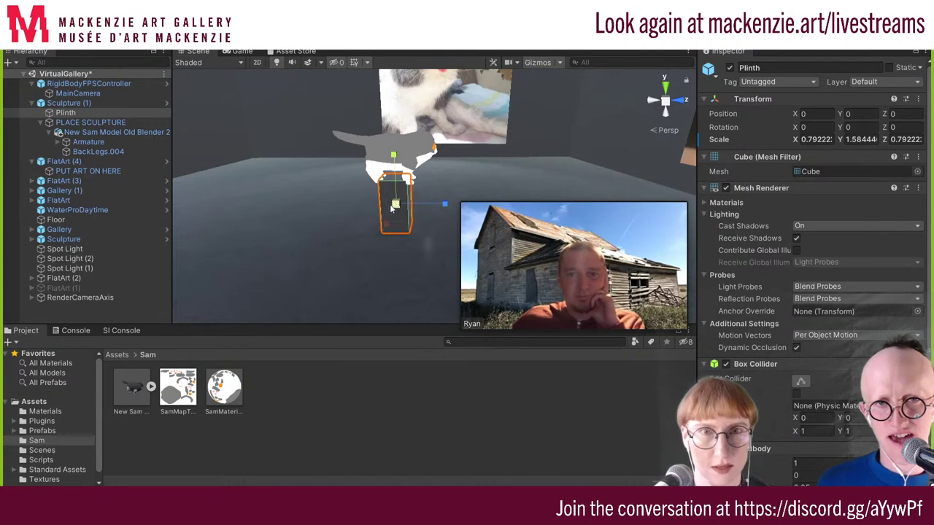
mouse_move(392, 208)
mouse_down()
mouse_move(402, 171)
mouse_move(395, 178)
mouse_up()
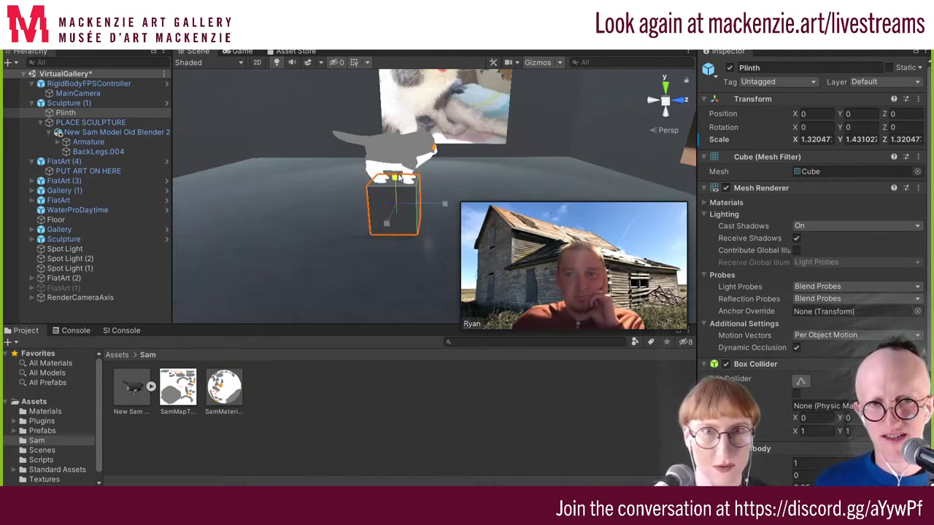
middle_drag(397, 246, 364, 204)
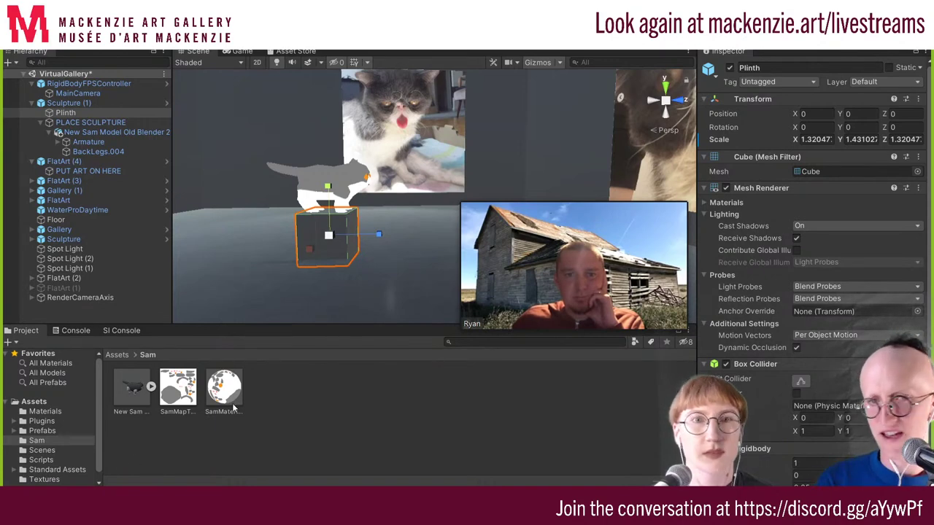
Replace pink.000 with SamMaterial in BackLegs.004's Element 4 slot
click(213, 401)
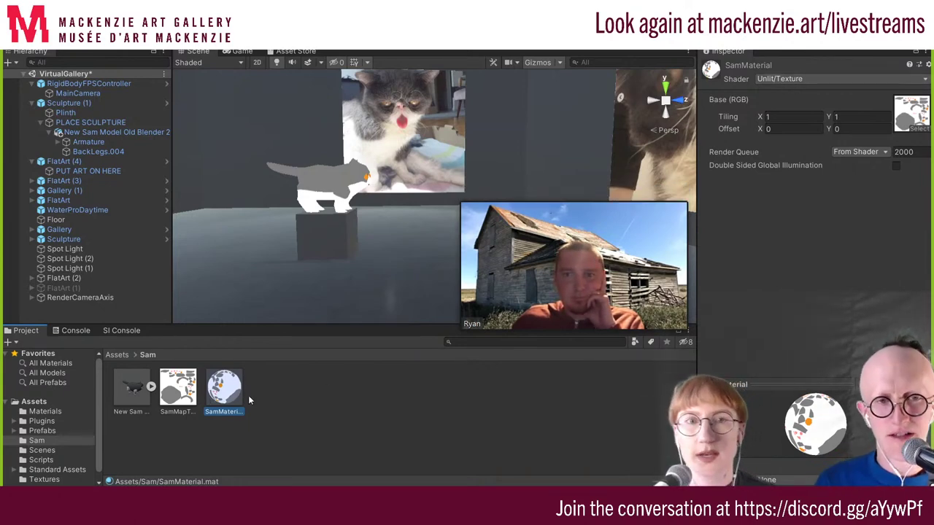
click(336, 179)
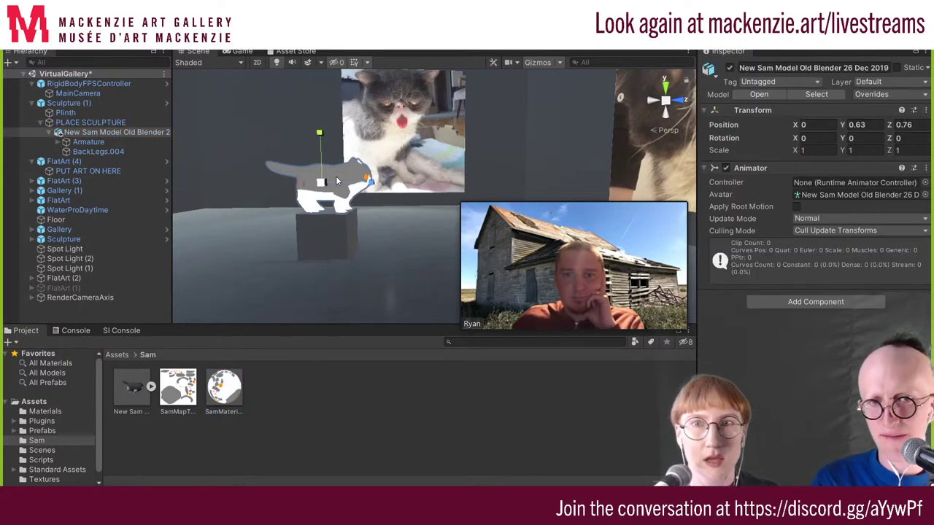
click(336, 179)
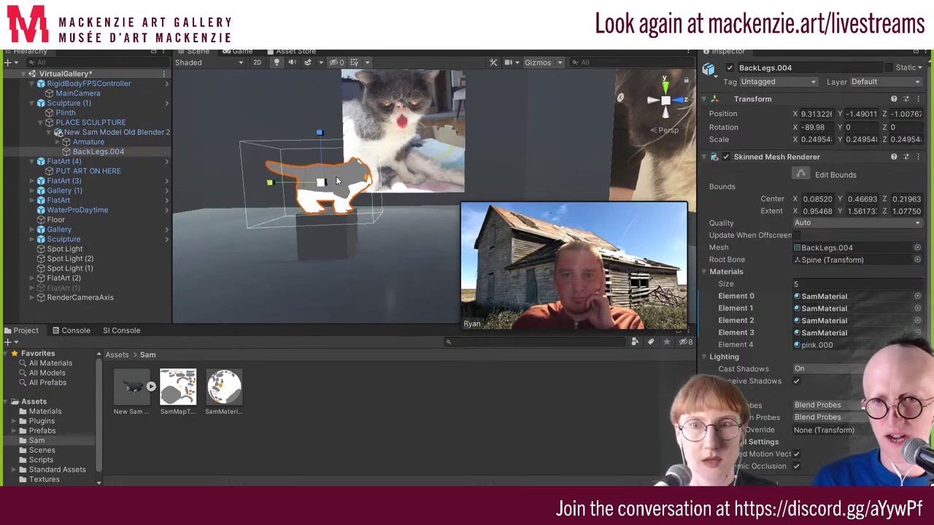
drag(224, 386, 834, 346)
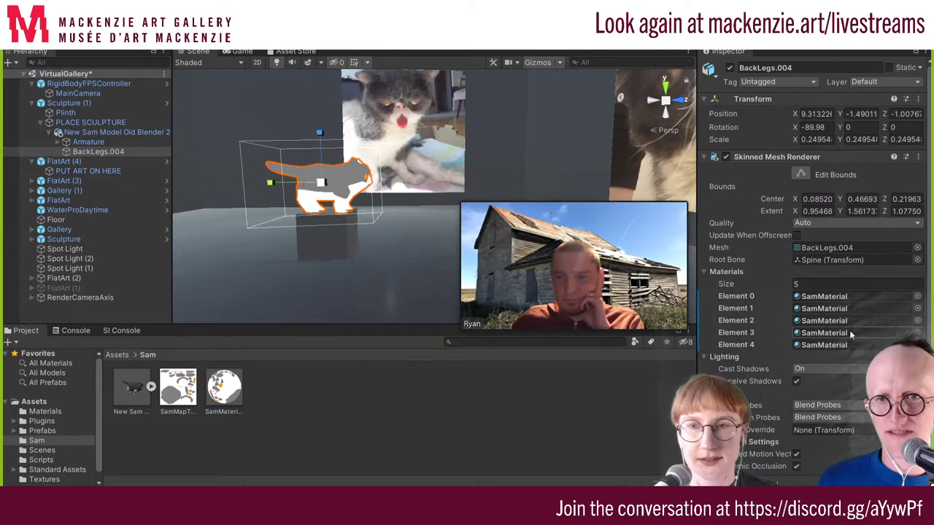
scroll(851, 321, down, 3)
scroll(851, 321, up, 3)
scroll(851, 321, down, 2)
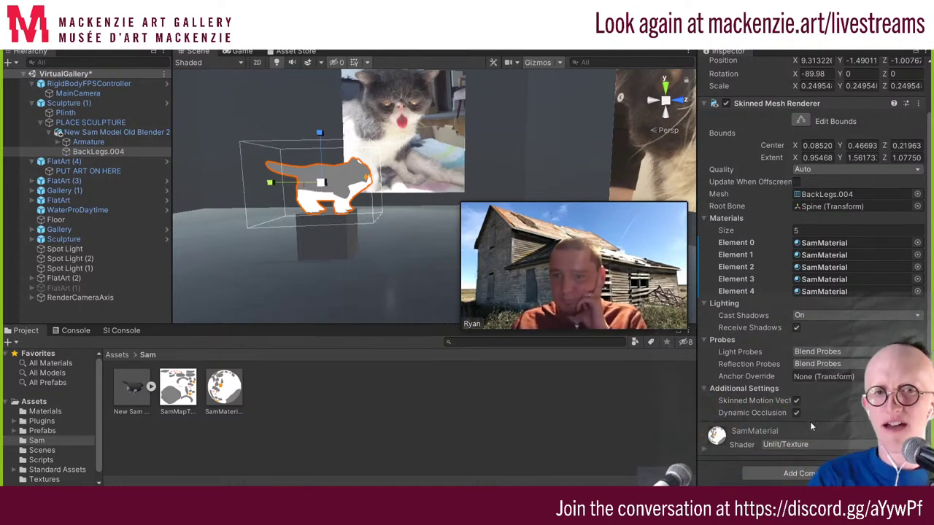
Switch SamMaterial's shader to Standard (Specular setup)
click(223, 387)
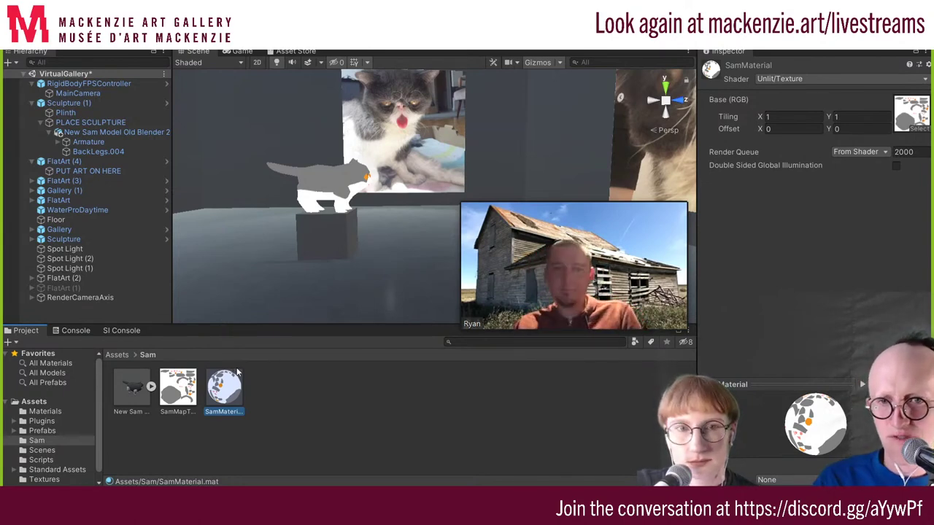
click(777, 78)
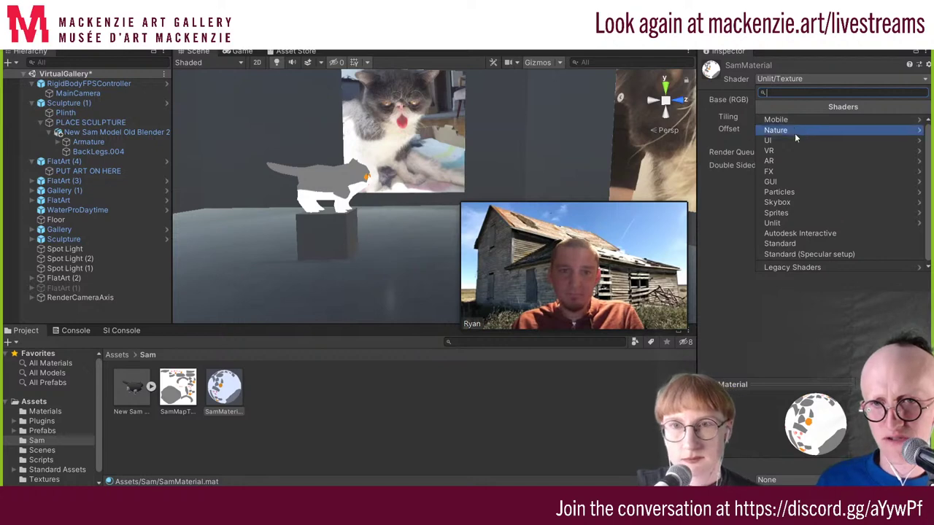
click(785, 255)
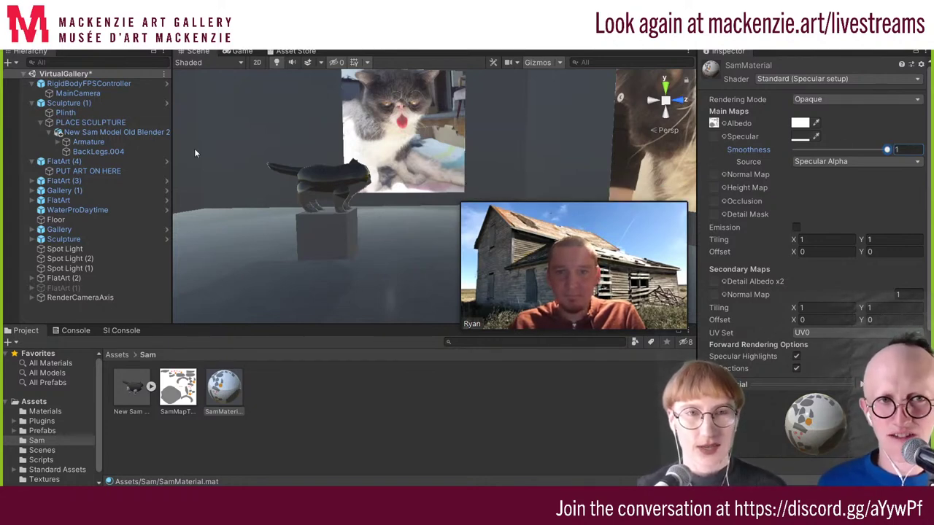
Work up the Hierarchy from the cat model to select the Sculpture (1) group
click(99, 132)
click(90, 122)
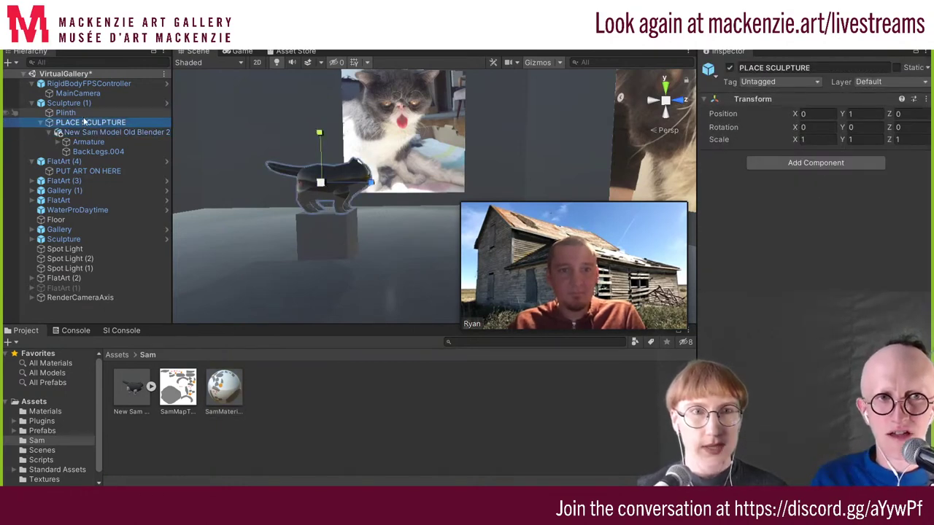
click(73, 111)
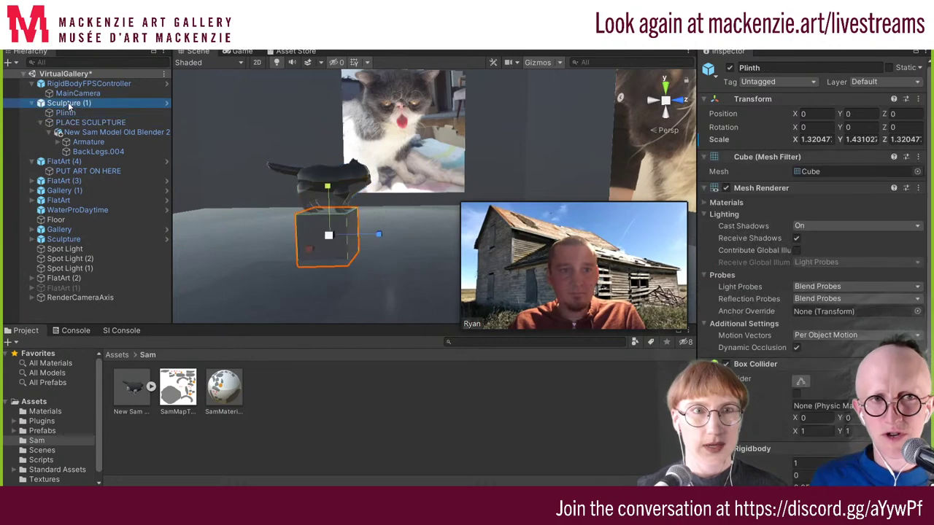
click(68, 103)
Scale Sculpture (1) to 6.3191, set its Y to -3.18 onto the plinth, and enter Play mode
drag(319, 209, 609, 83)
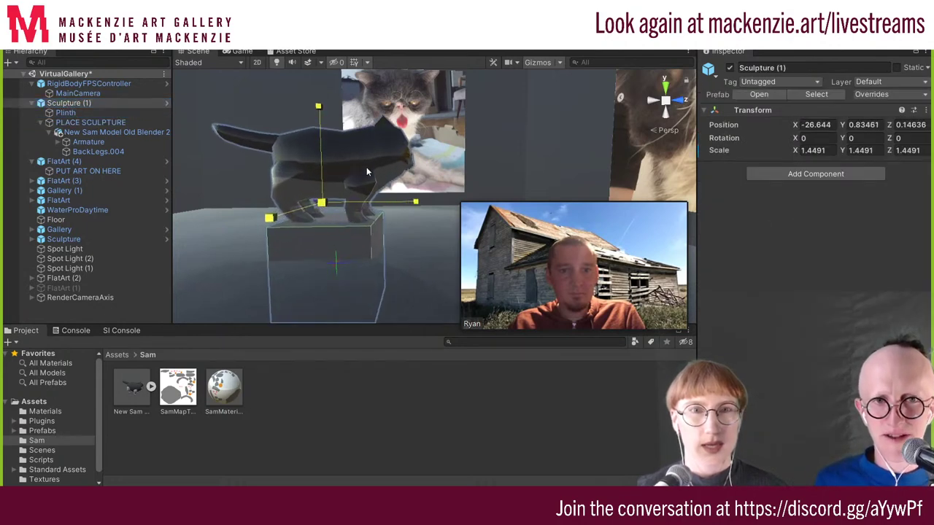
scroll(456, 172, down, 2)
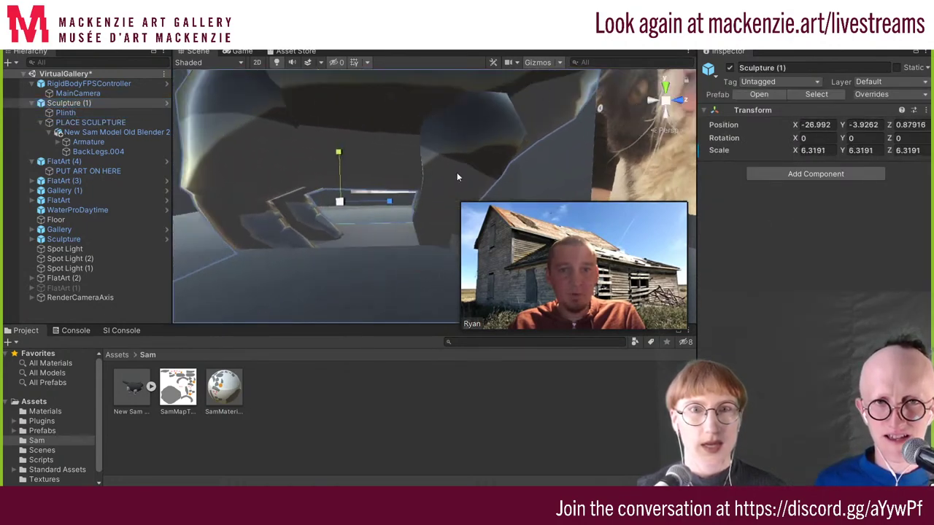
scroll(457, 173, down, 3)
scroll(456, 172, down, 3)
scroll(457, 172, down, 3)
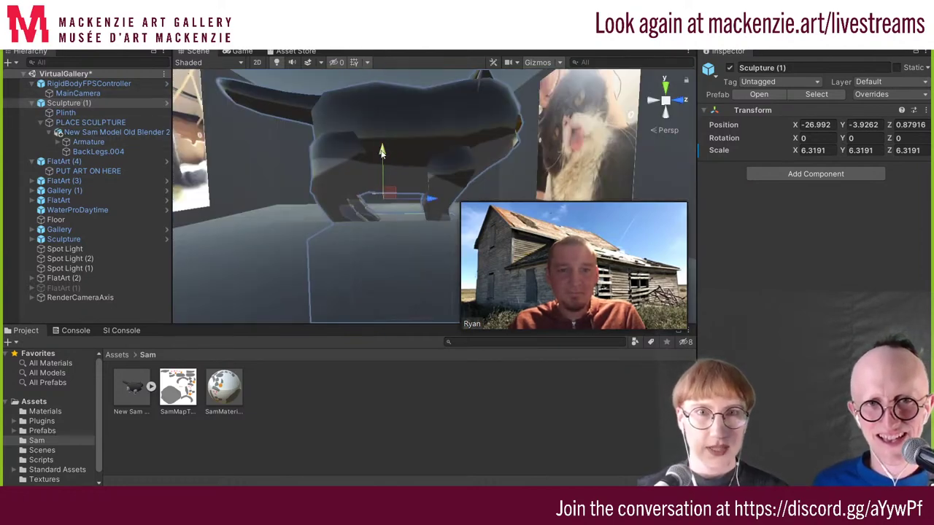
drag(382, 151, 387, 136)
key(f)
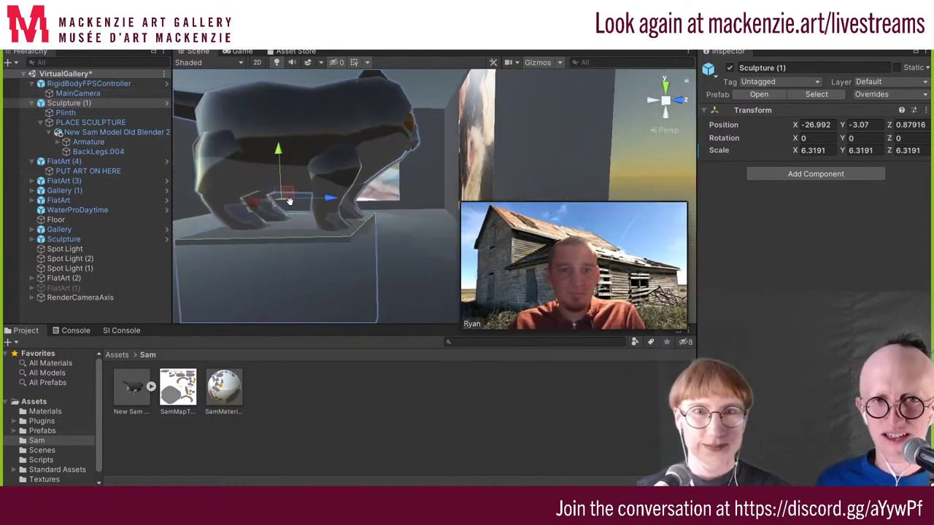
mouse_move(289, 201)
middle_down()
mouse_move(246, 271)
mouse_move(387, 189)
middle_up()
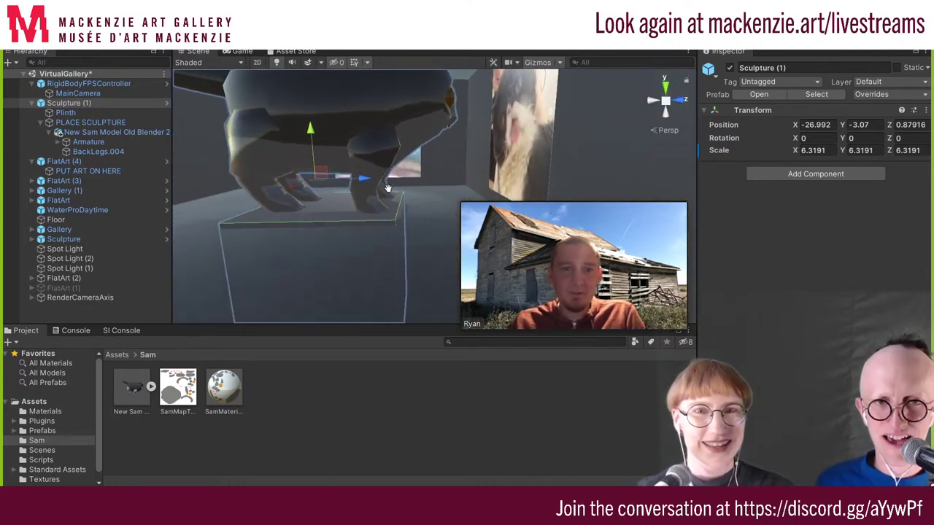
drag(311, 134, 310, 135)
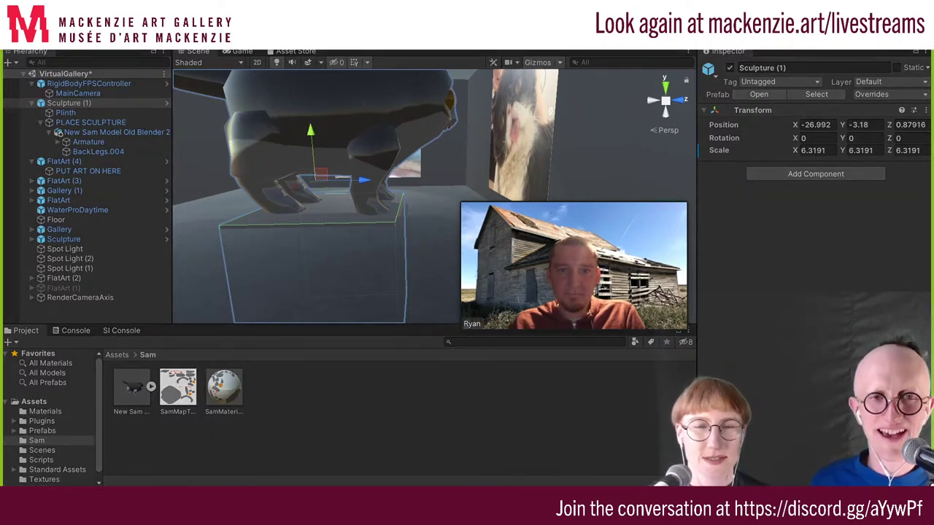
key(ctrl+p)
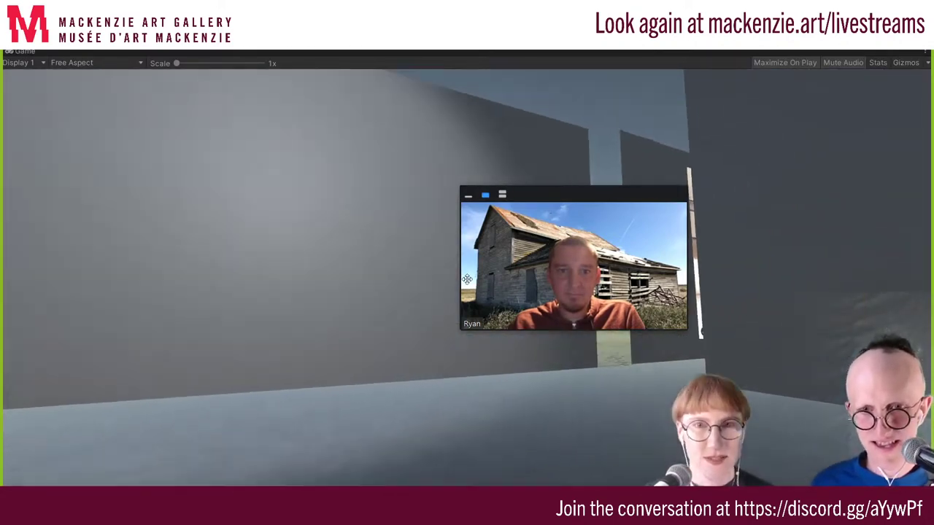
Walk from the wall through the rooms to the cat sculpture and a cat picture
key(s)
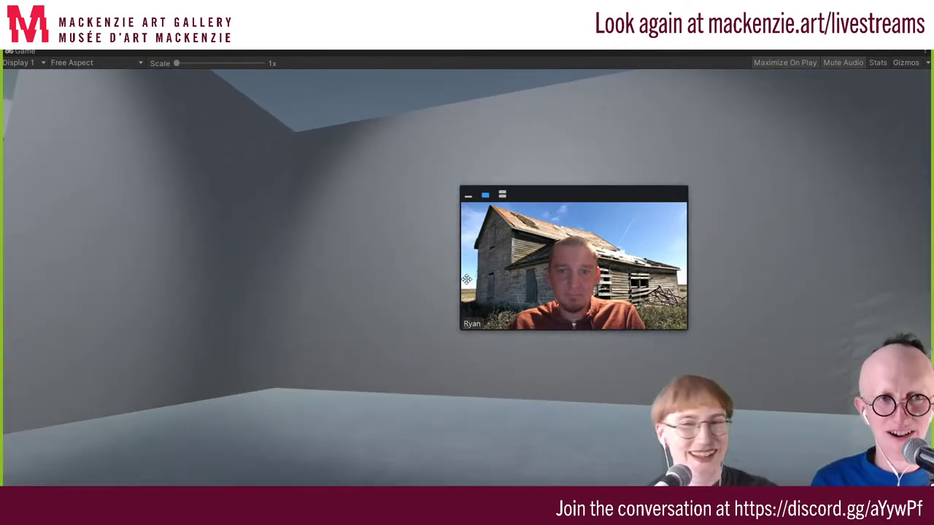
key(a)
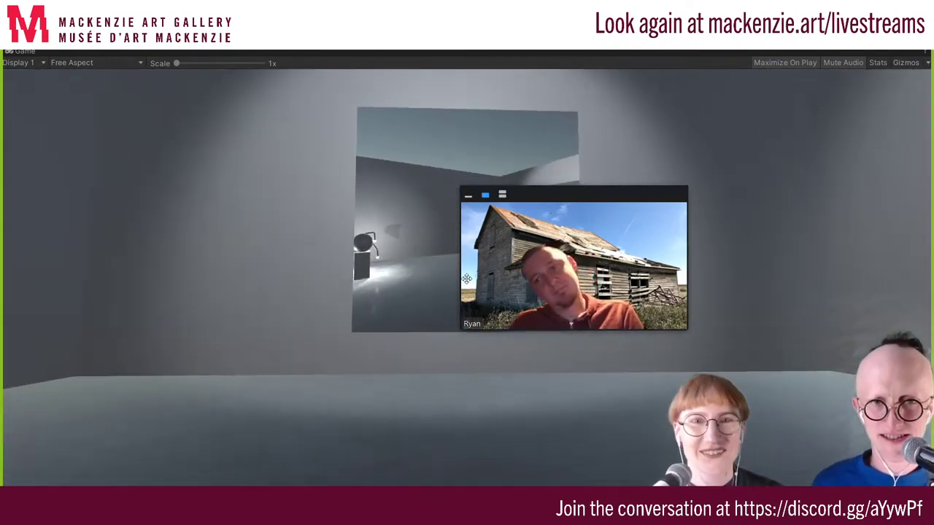
key(w)
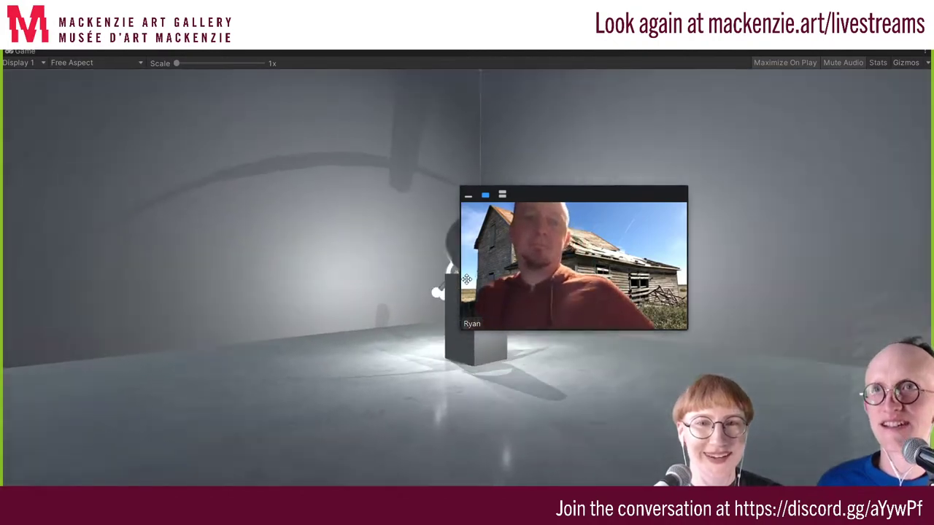
key(a)
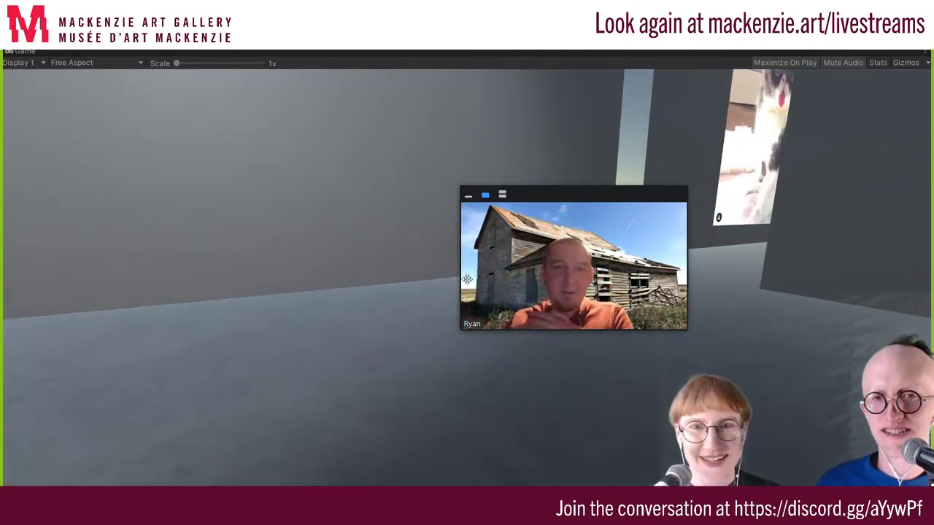
key(d)
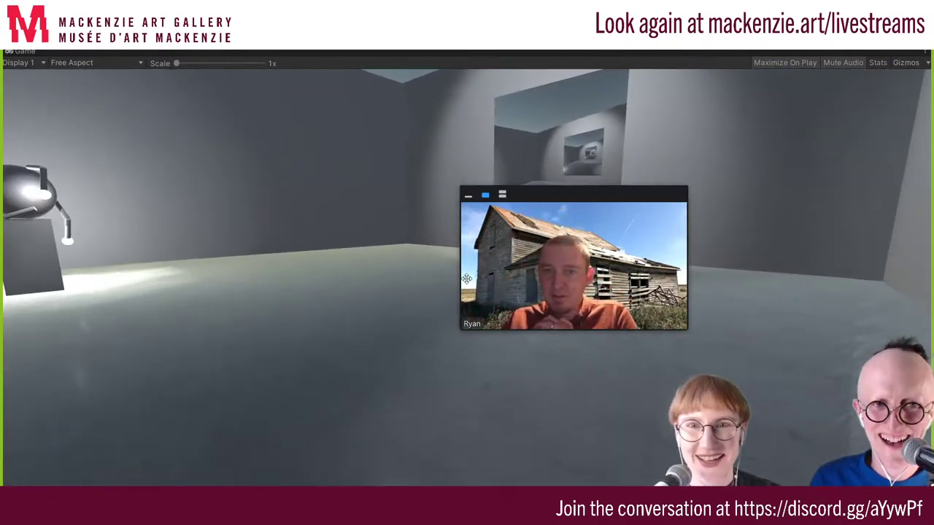
key(a)
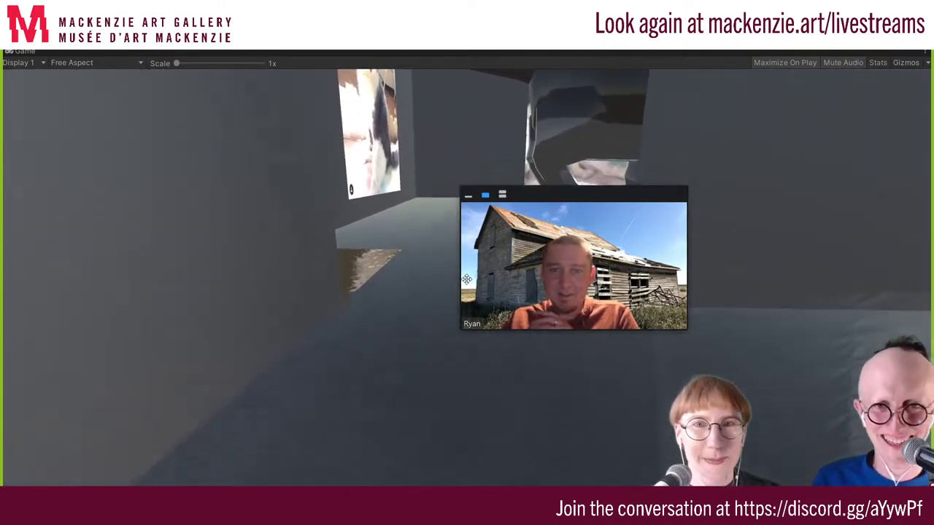
key(d)
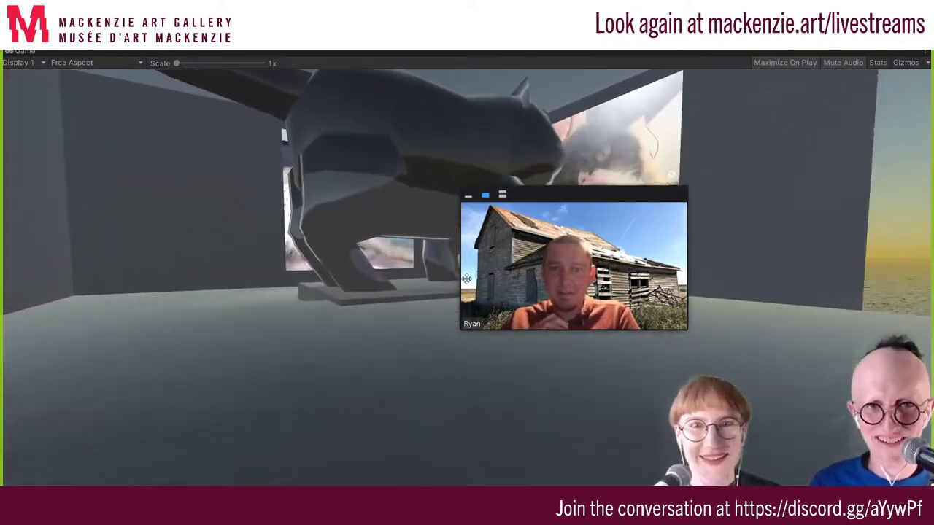
key(w)
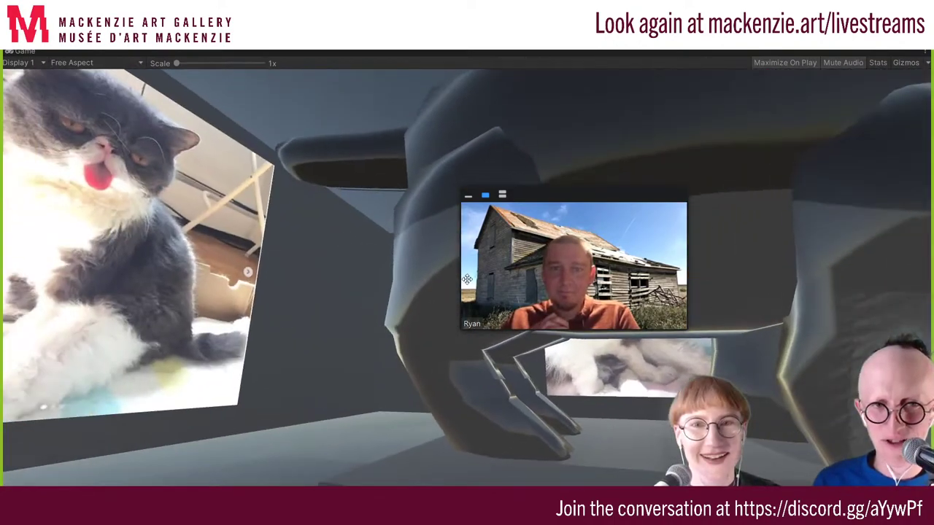
key(d)
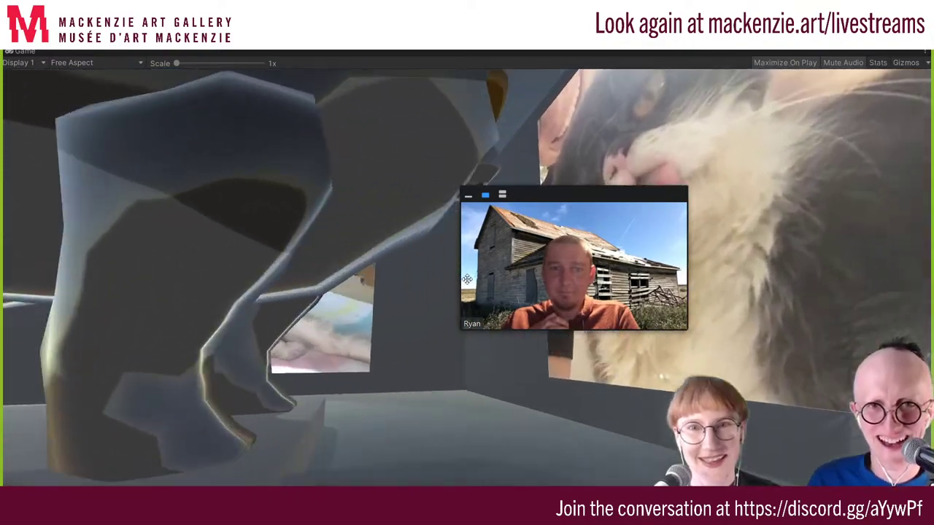
key(w)
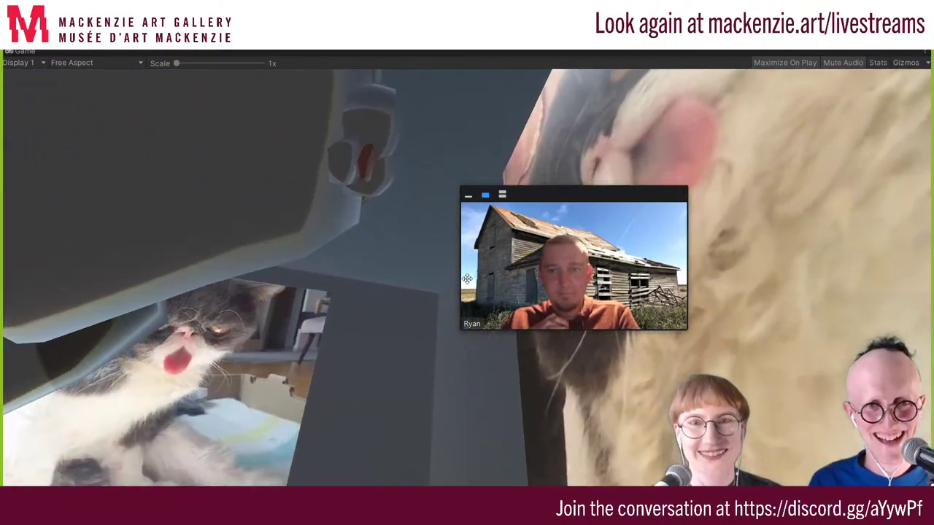
Move beneath the sculpture, then walk up close to the cat photo artwork
key(s)
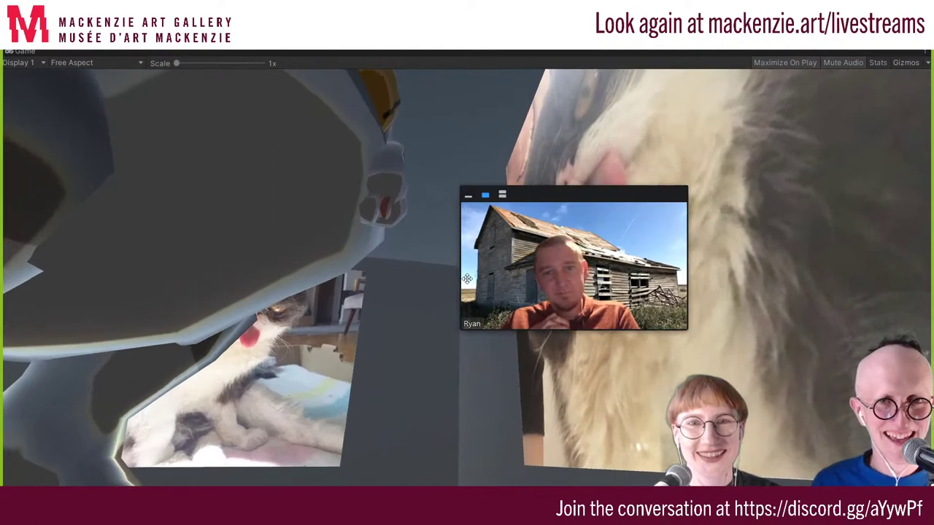
key(w)
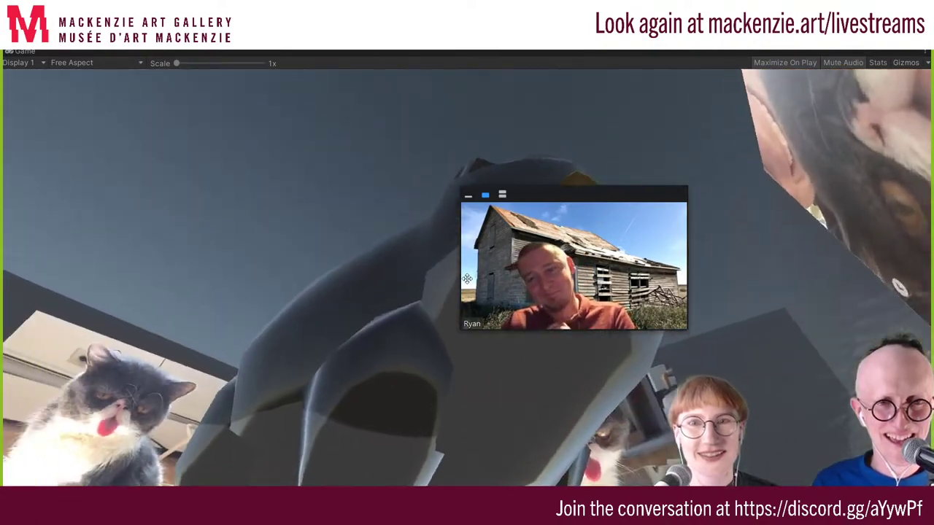
key(a)
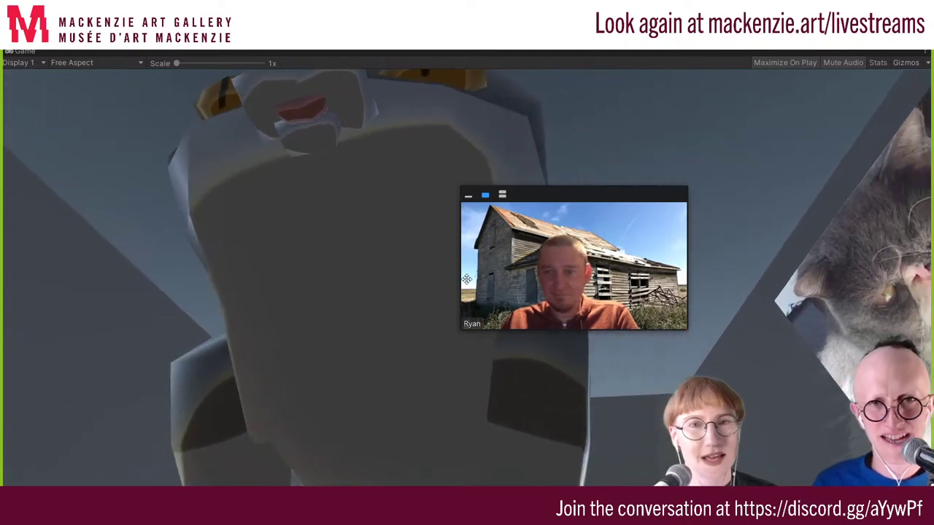
key(s)
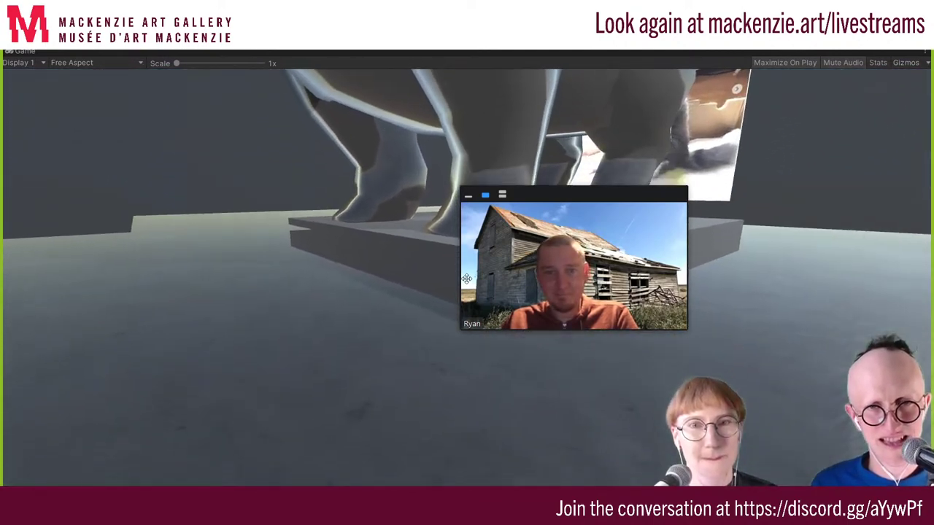
key(w)
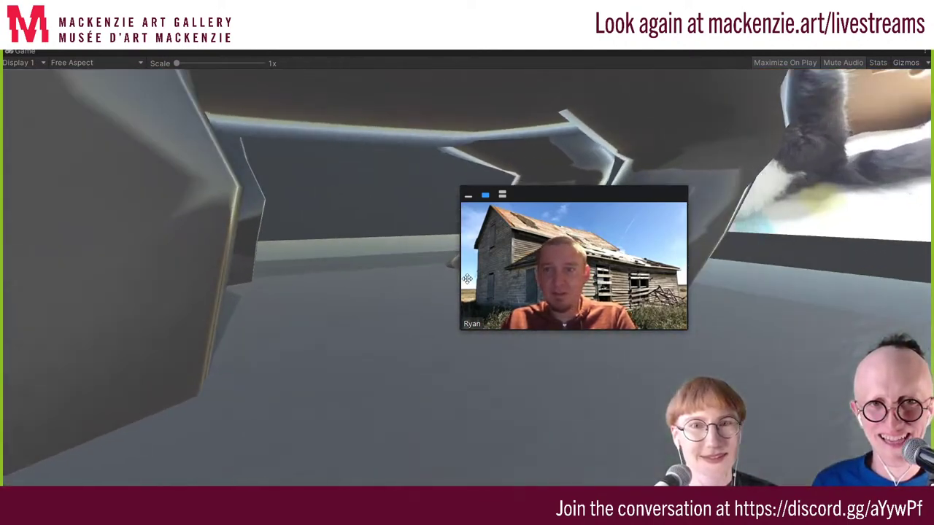
key(d)
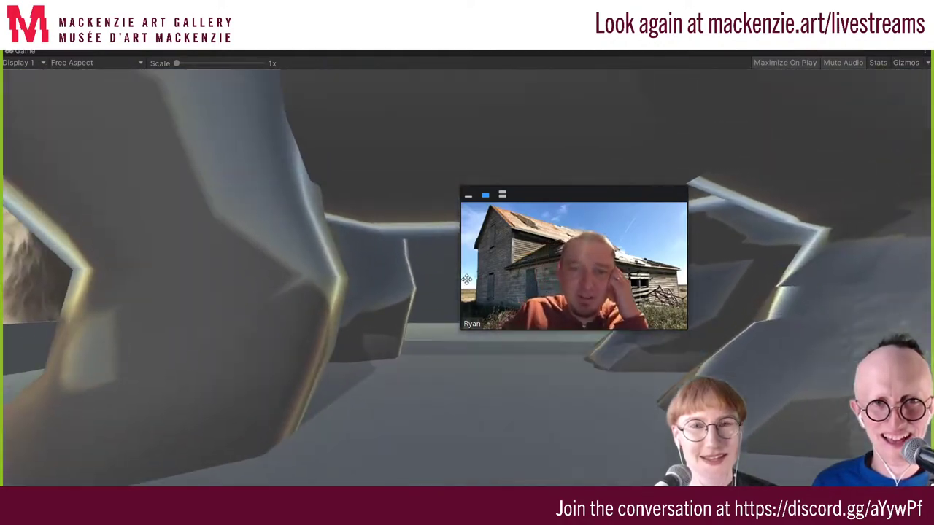
key(a)
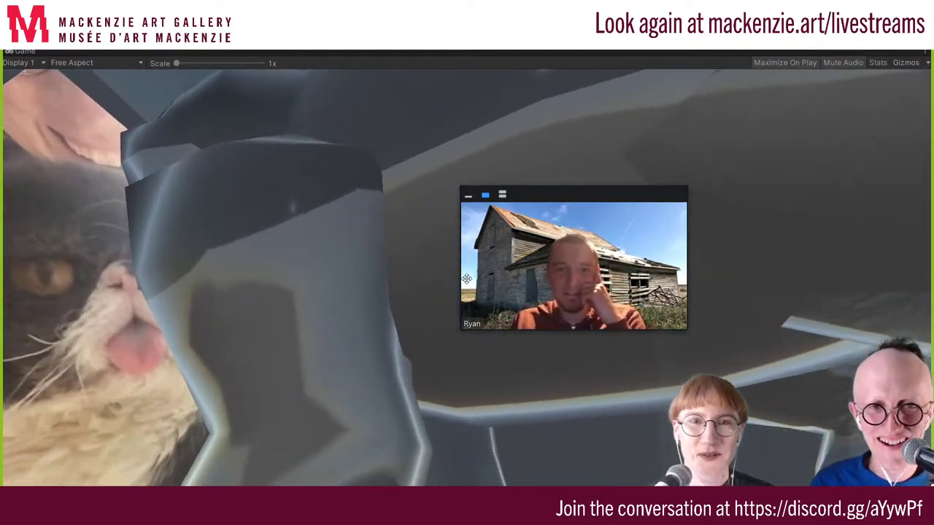
key(s)
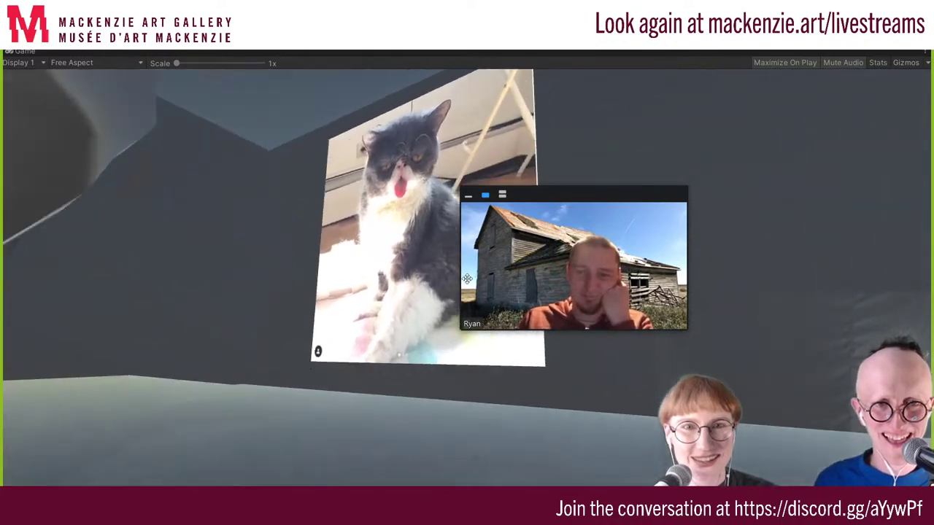
key(a)
key(d)
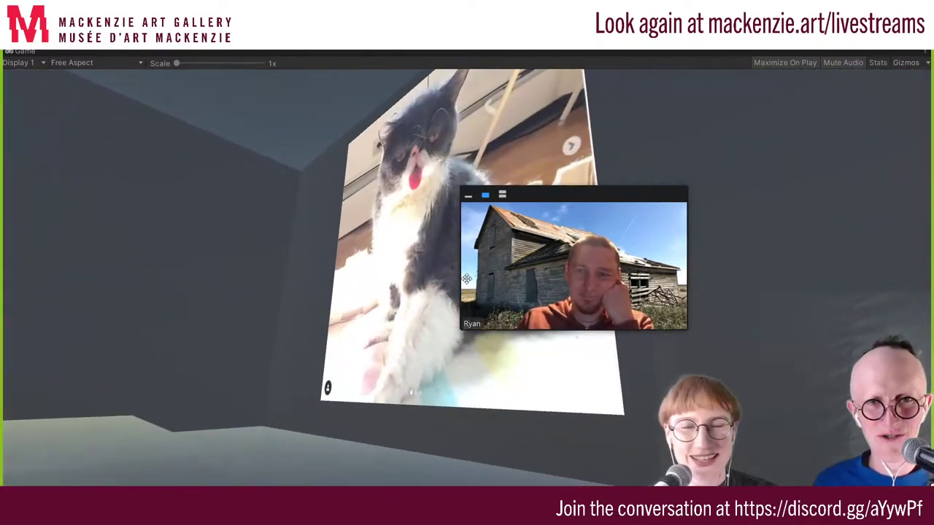
key(a)
key(d)
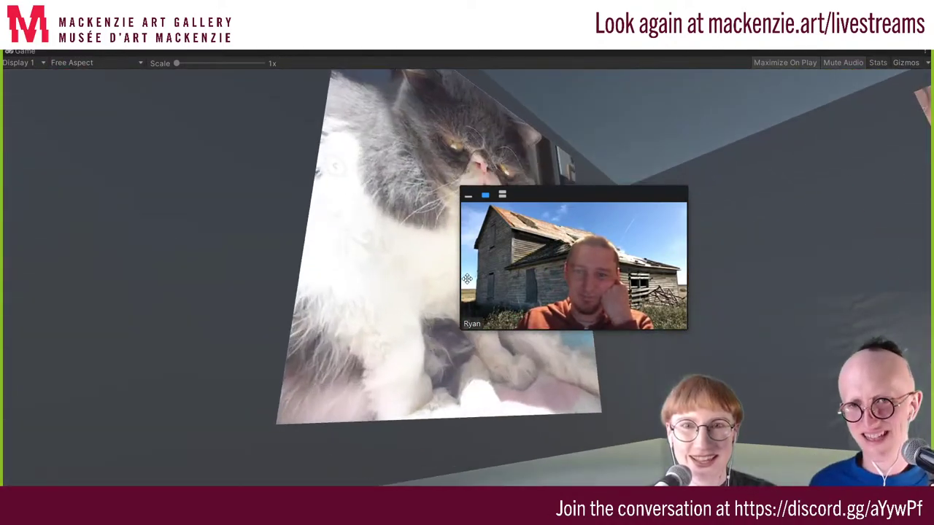
key(w)
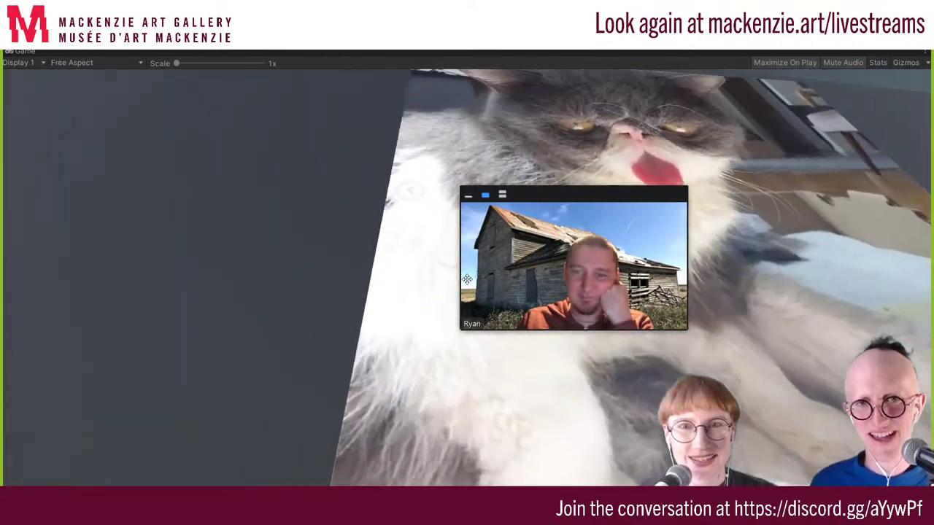
key(a)
key(s)
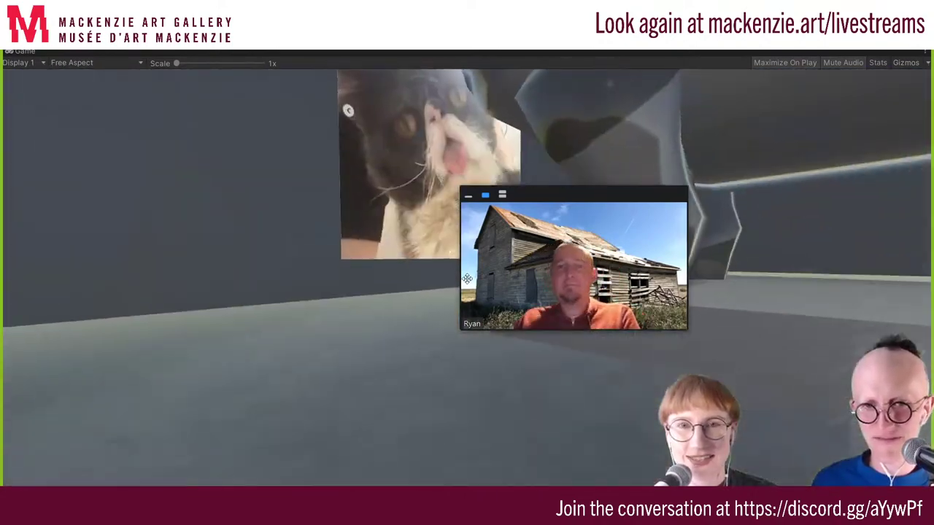
key(w)
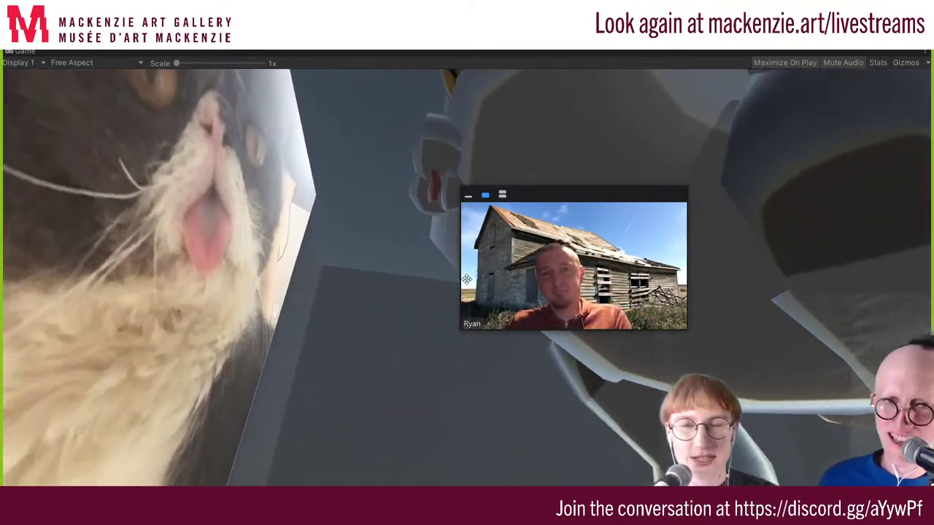
Circle beneath the cat-faced sculpture, then exit play mode
key(s)
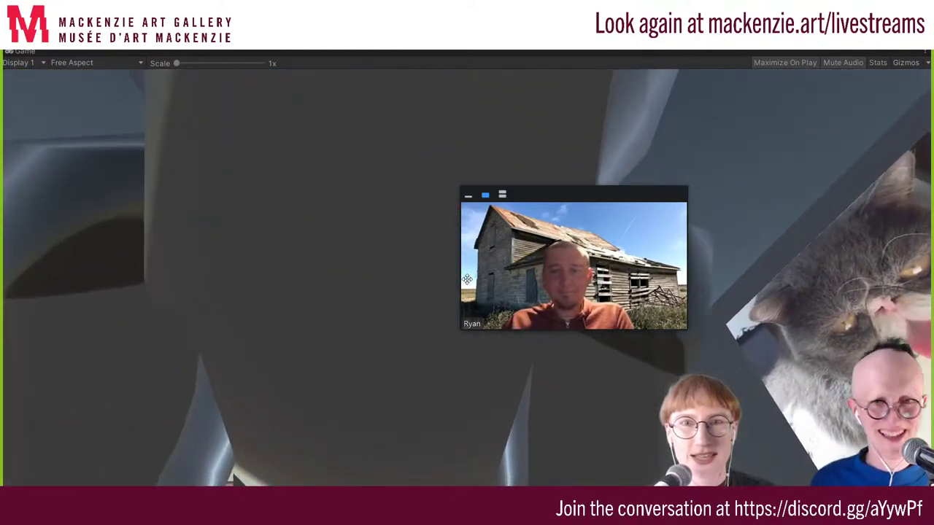
key(s)
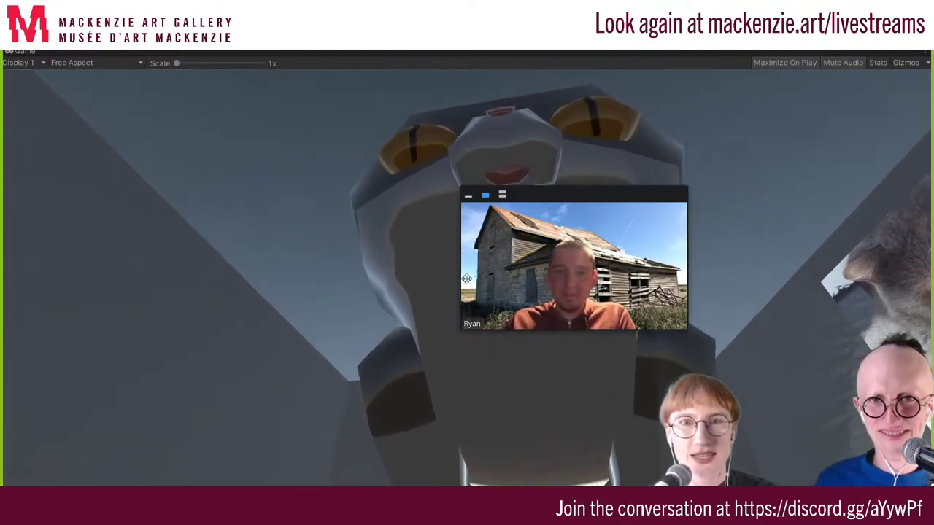
key(w)
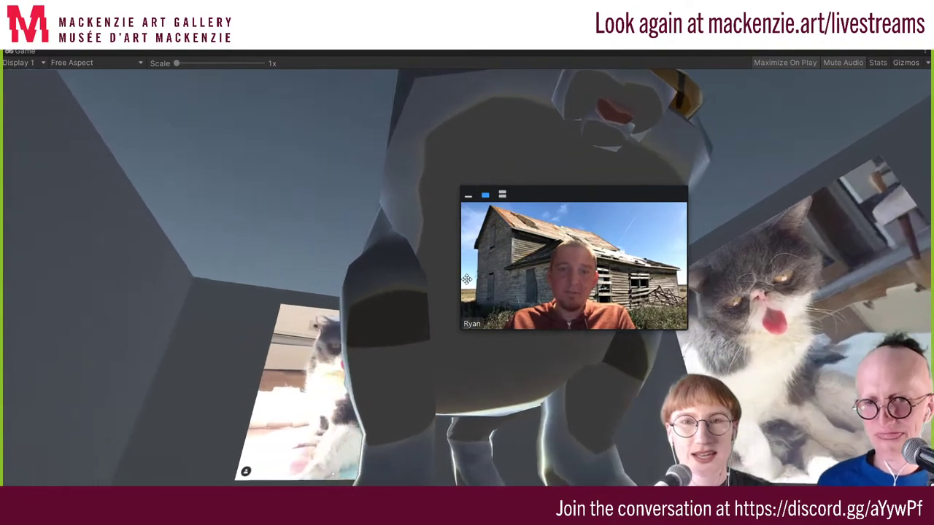
key(w)
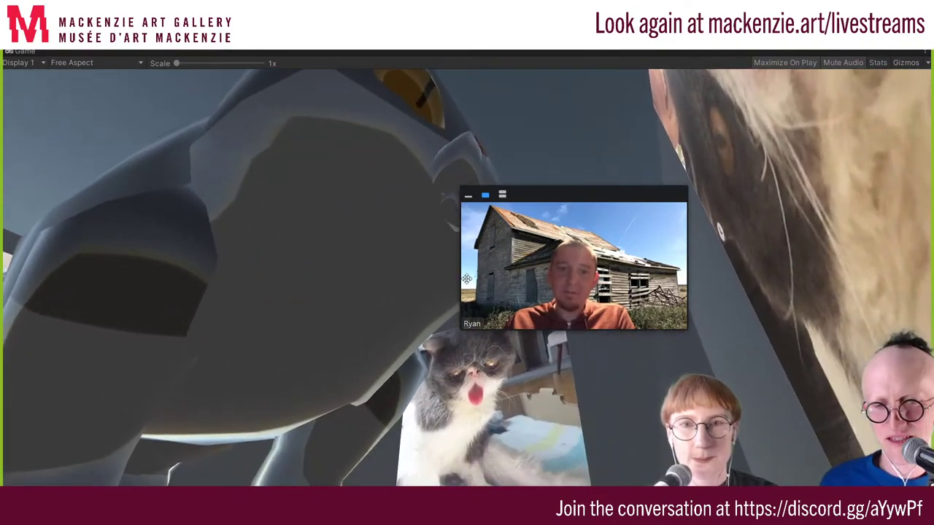
key(s)
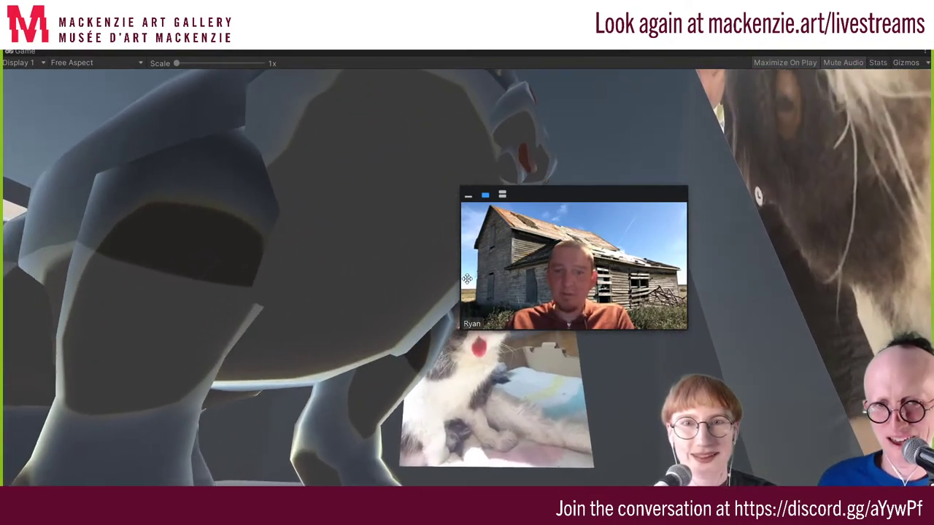
key(w)
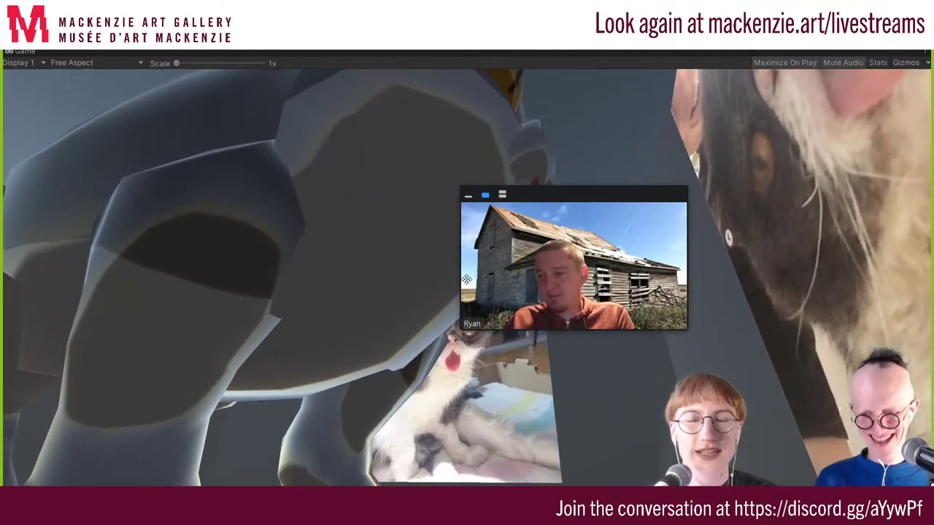
key(w)
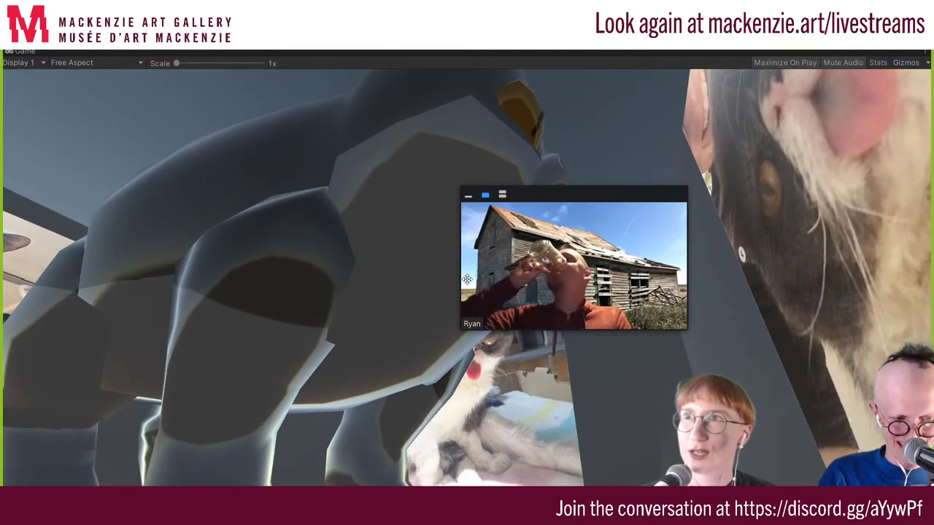
key(s)
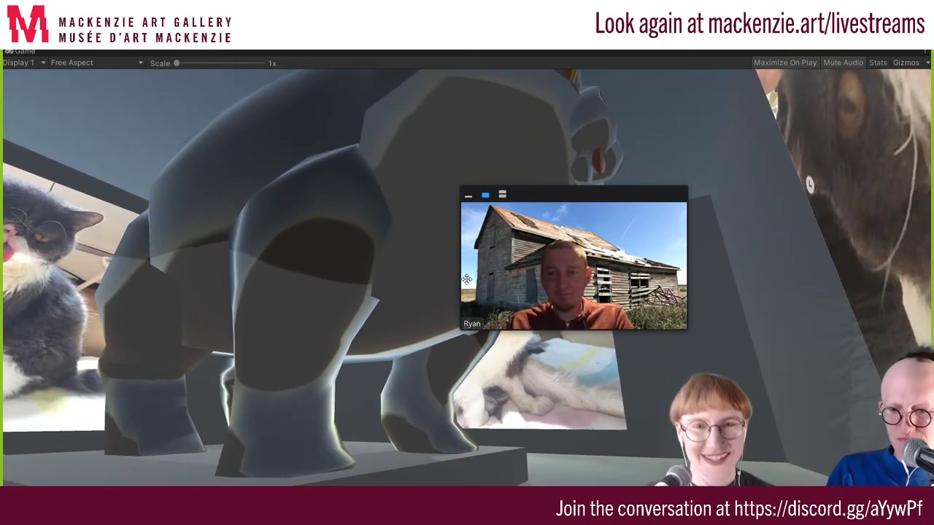
key(ctrl+p)
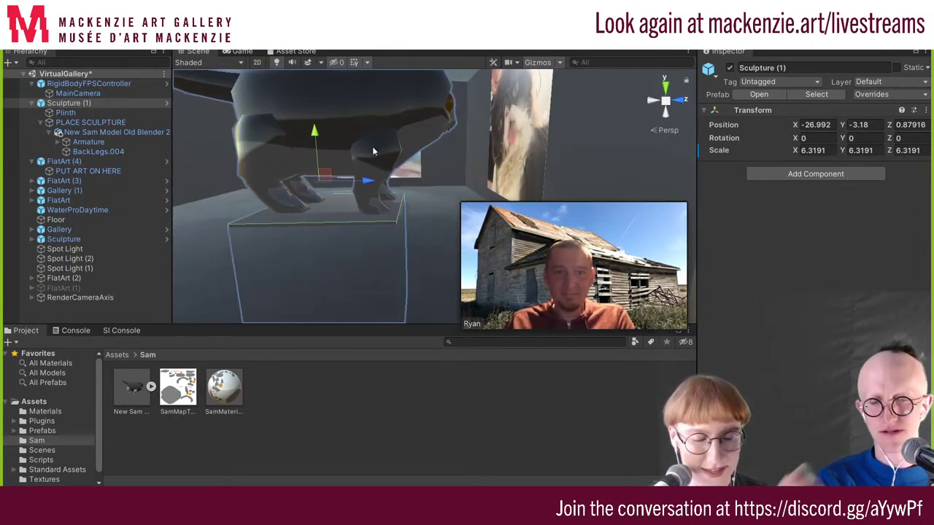
Rotate the cat sculpture to about 95.8° on Y, then bring up the Zoom participants list
alt+drag(372, 151, 398, 138)
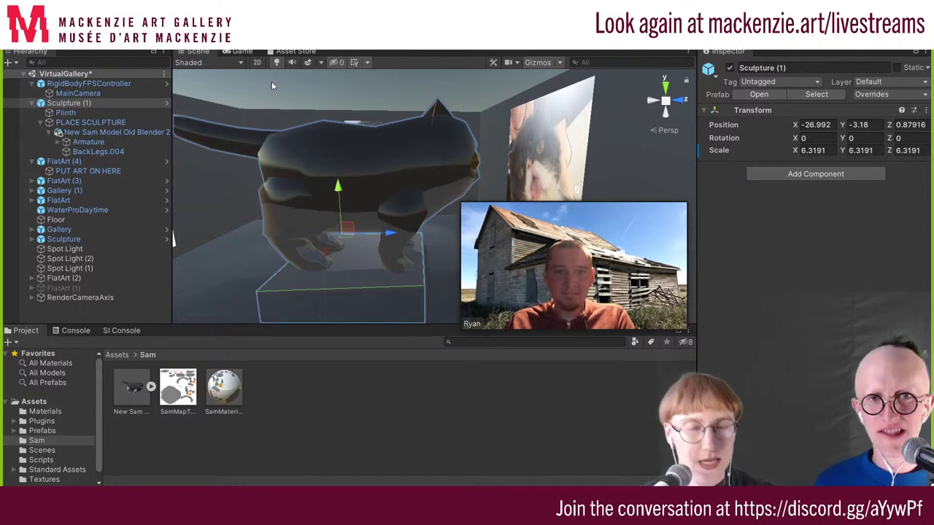
drag(375, 246, 214, 247)
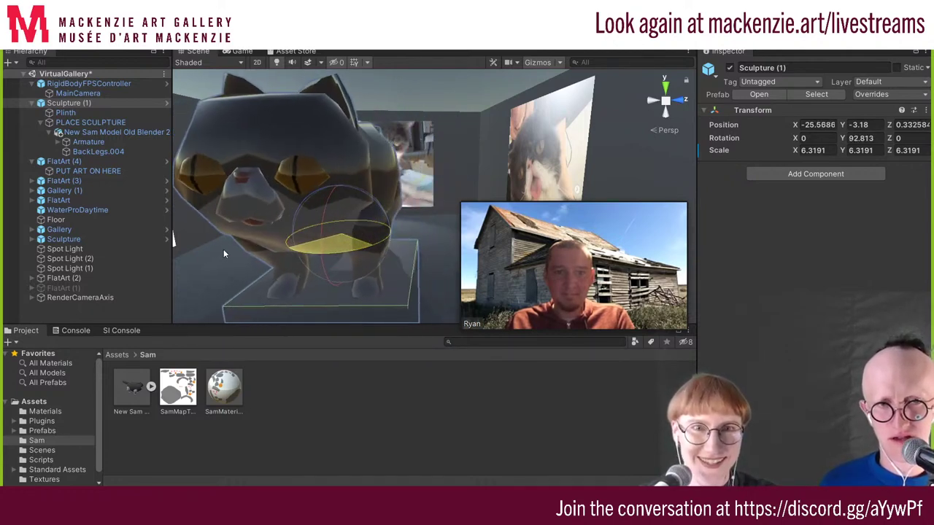
mouse_move(215, 252)
mouse_down()
mouse_move(341, 244)
mouse_move(399, 226)
mouse_up()
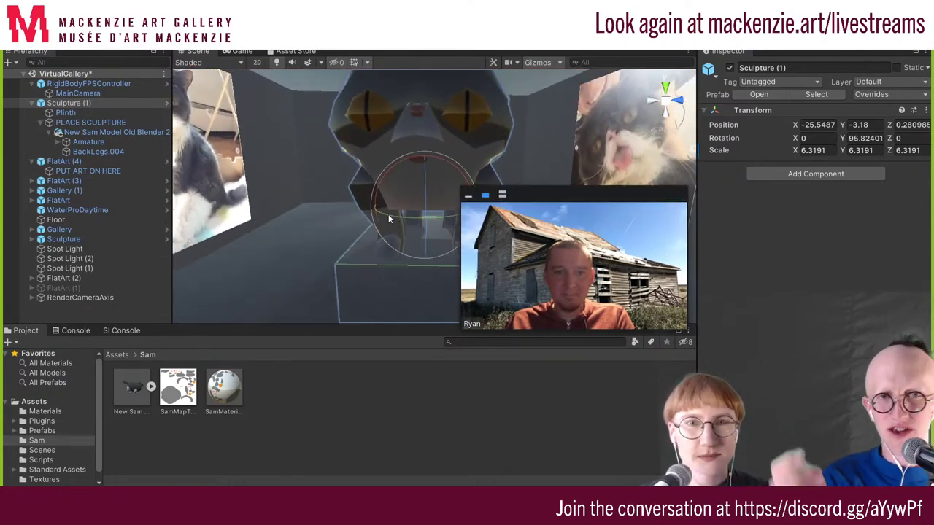
scroll(374, 146, down, 2)
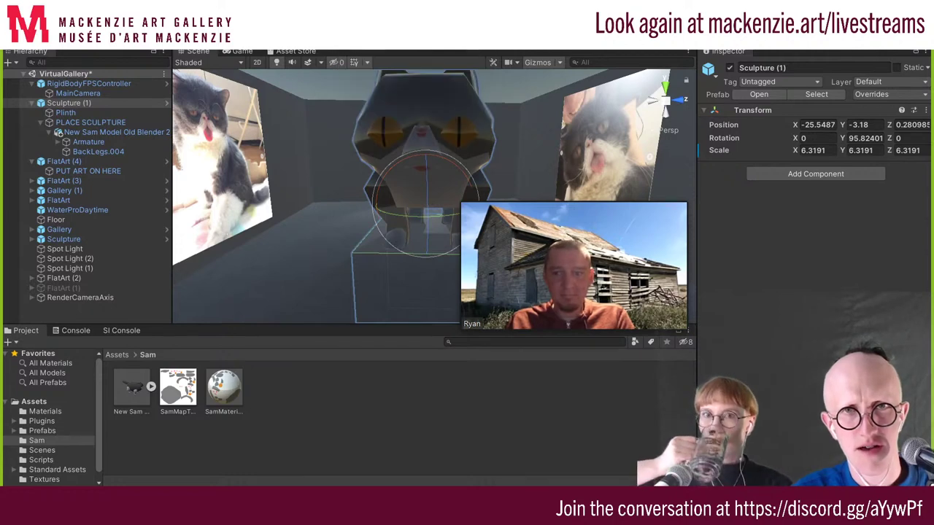
key(alt+u)
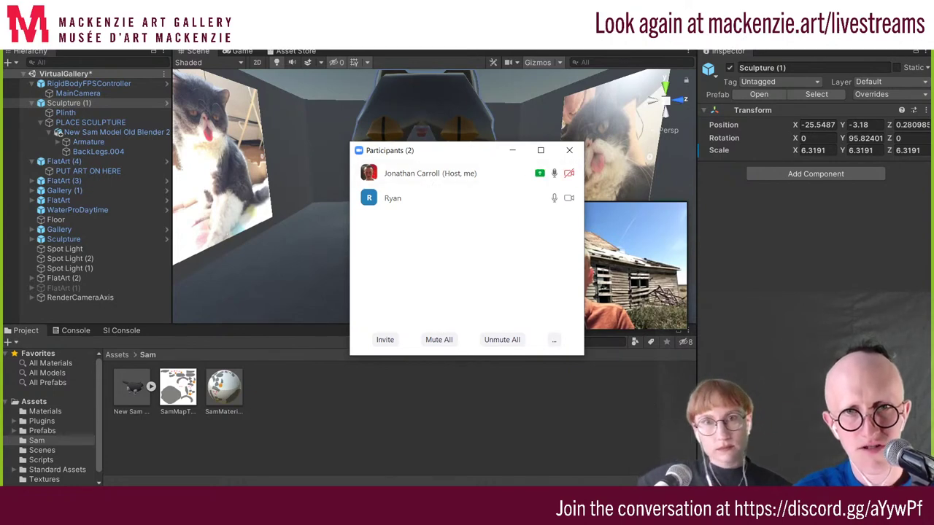
Copy the Zoom meeting invite link, then move aside and close the participants list
click(391, 339)
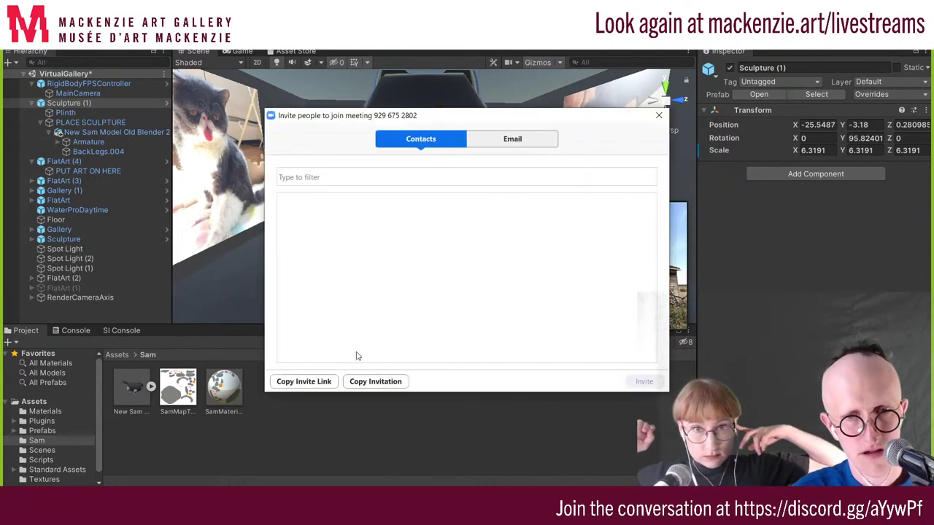
click(304, 382)
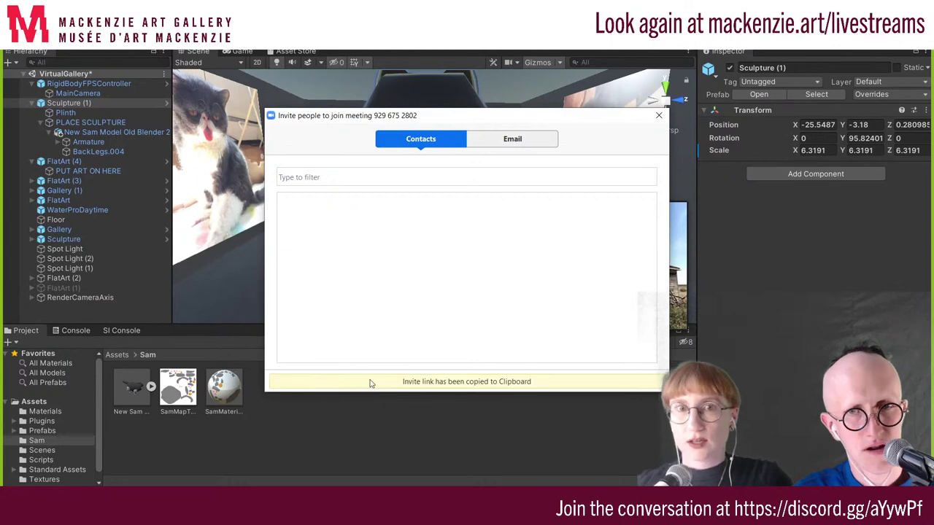
click(659, 116)
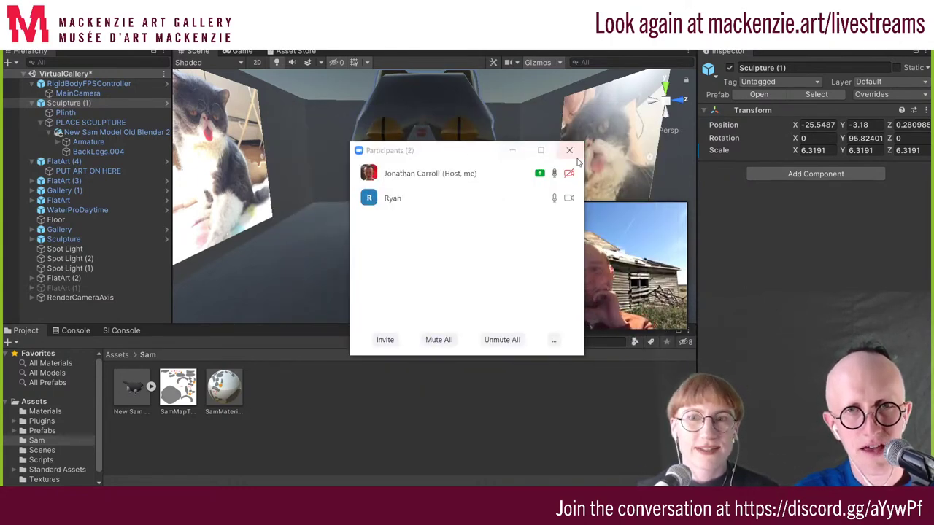
mouse_move(465, 162)
mouse_down()
mouse_move(693, 218)
mouse_move(705, 245)
mouse_up()
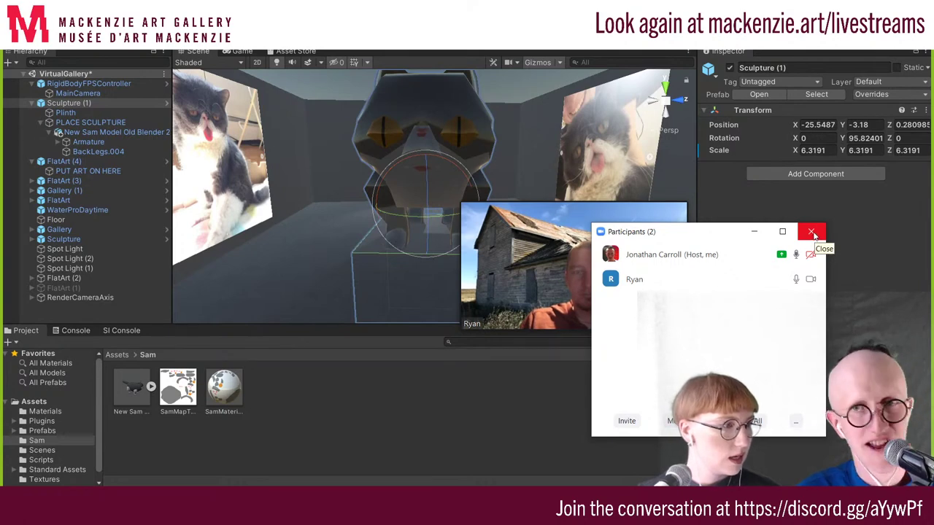
click(813, 234)
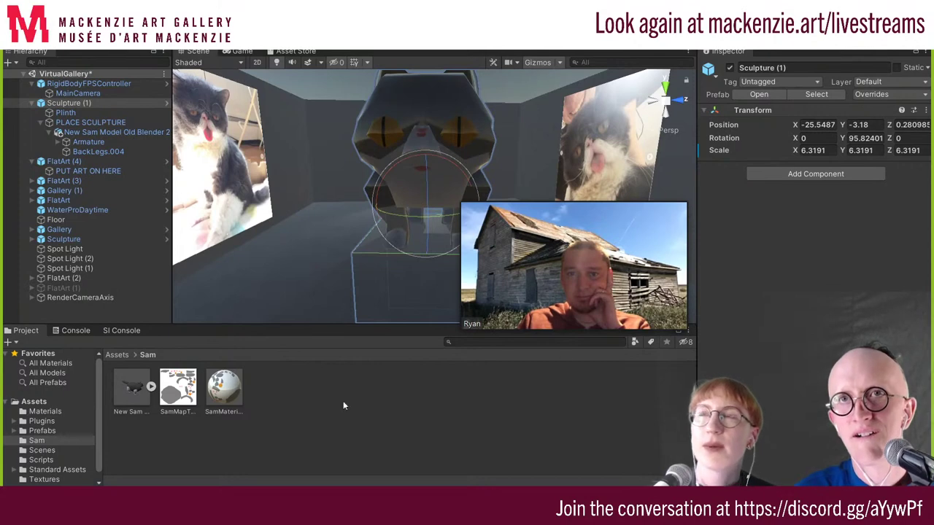
Deselect Sculpture (1) in the Hierarchy and drag the Zoom video window aside
click(334, 428)
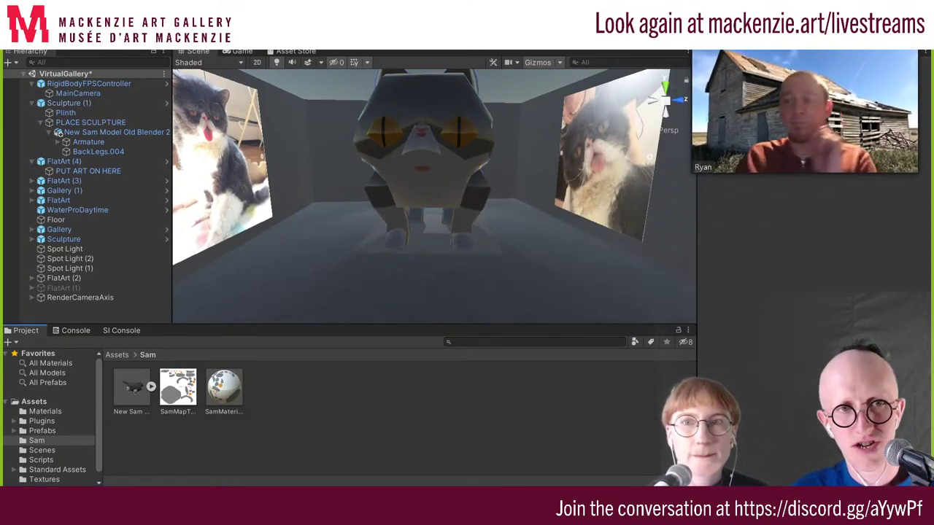
drag(806, 45, 816, 98)
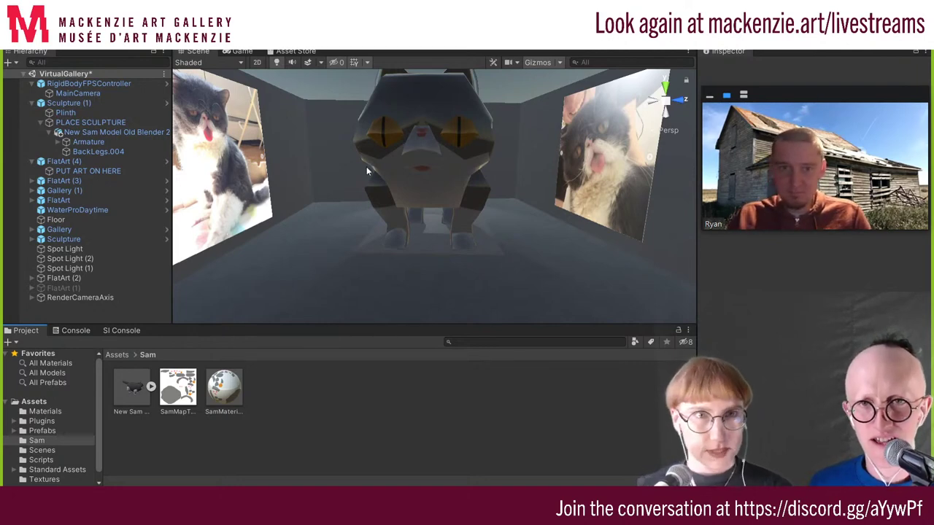
Select RigidBodyFPSController, frame its MainCamera child, then frame the whole controller in the Scene view
click(118, 84)
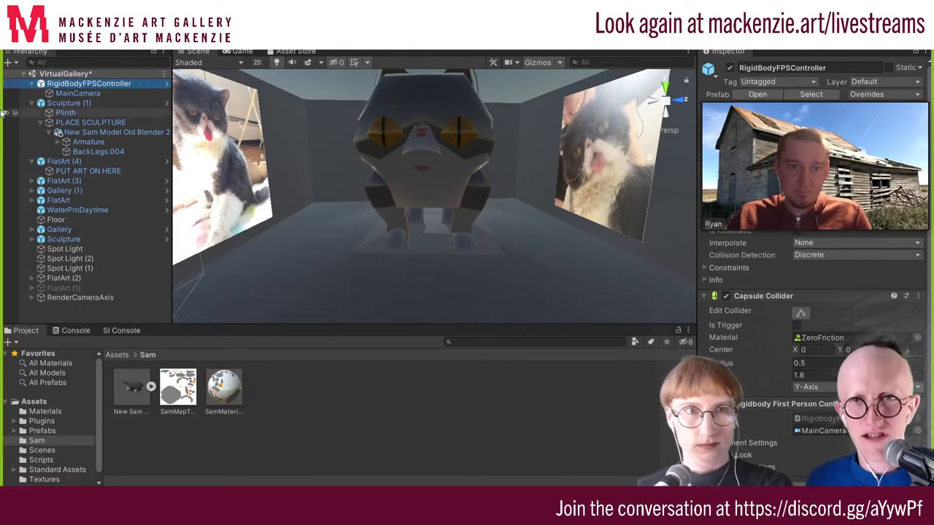
click(32, 84)
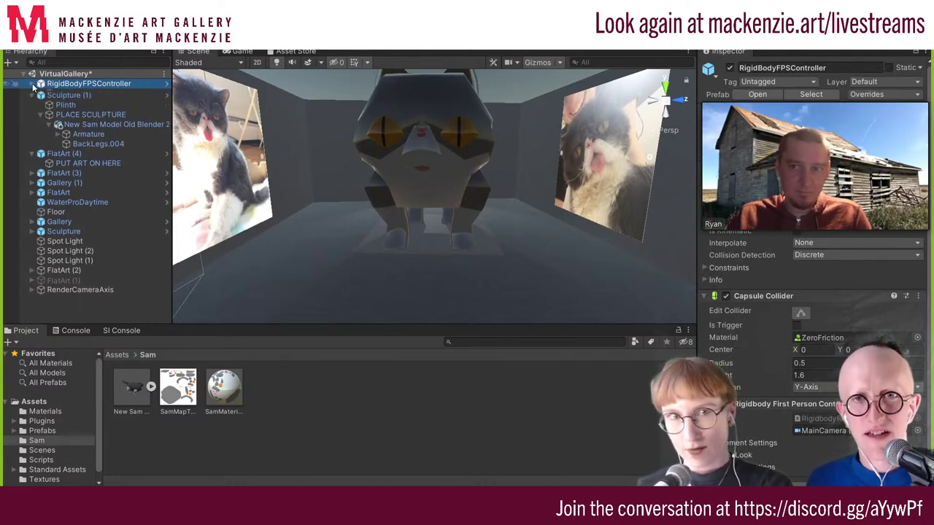
click(33, 84)
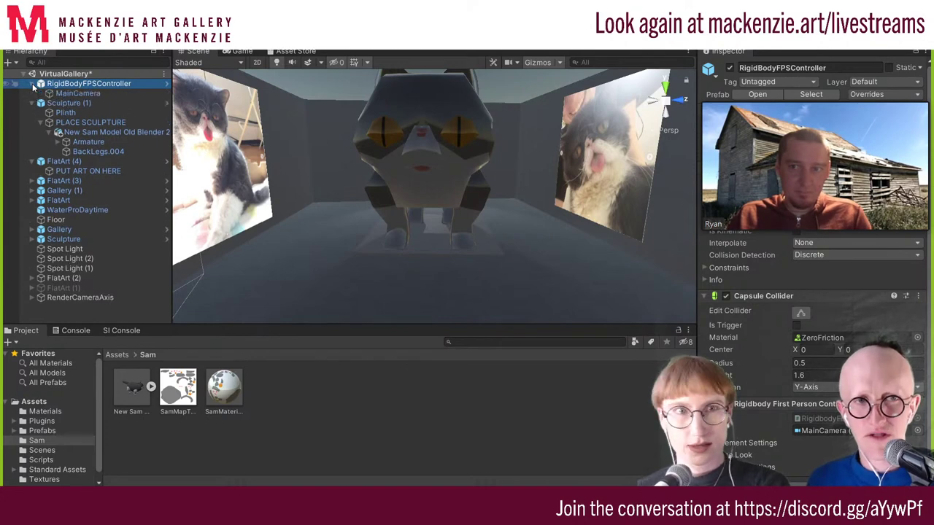
click(69, 94)
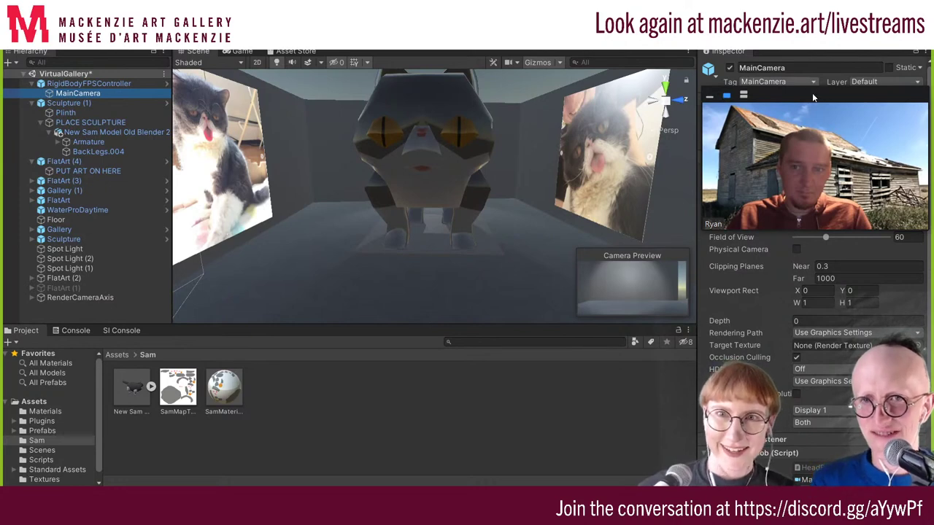
drag(812, 93, 424, 175)
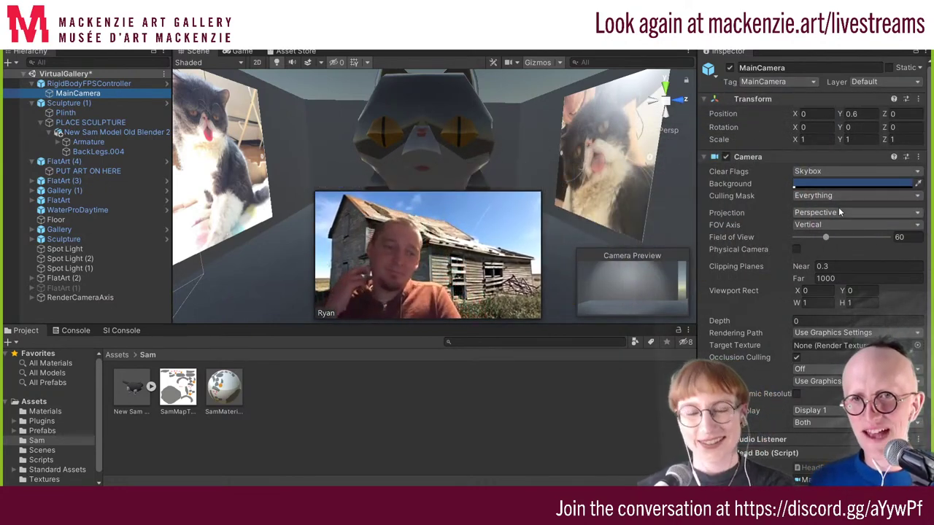
double_click(64, 96)
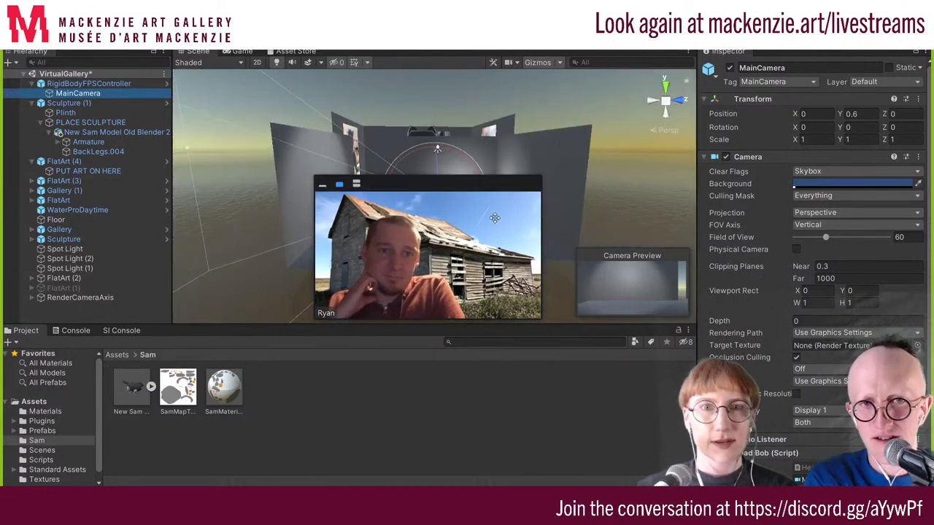
drag(455, 187, 247, 351)
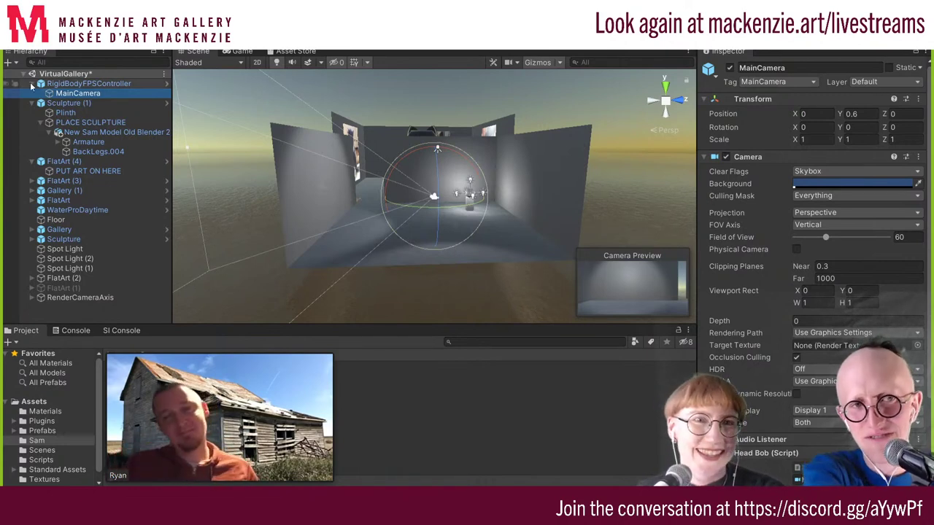
double_click(71, 84)
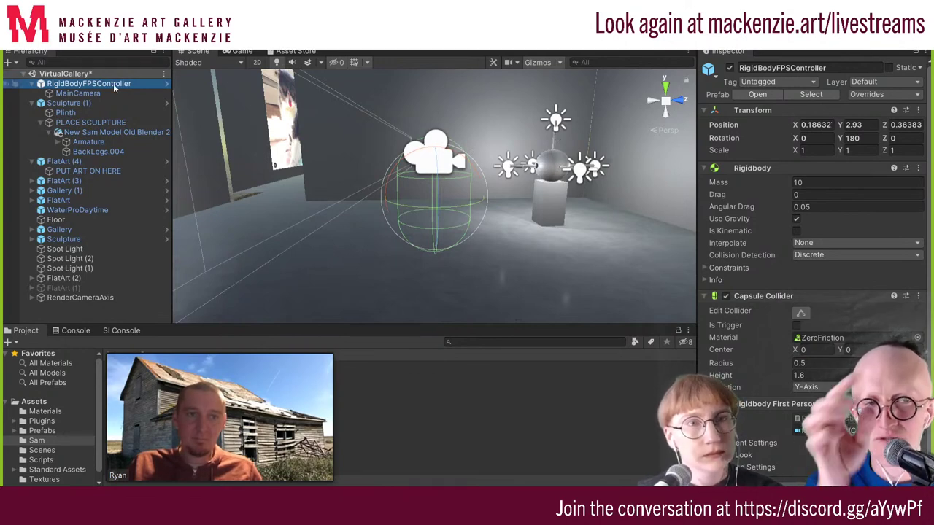
Try MainCamera heights with the move gizmo, then set its Position Y to 0.5
click(32, 83)
click(32, 83)
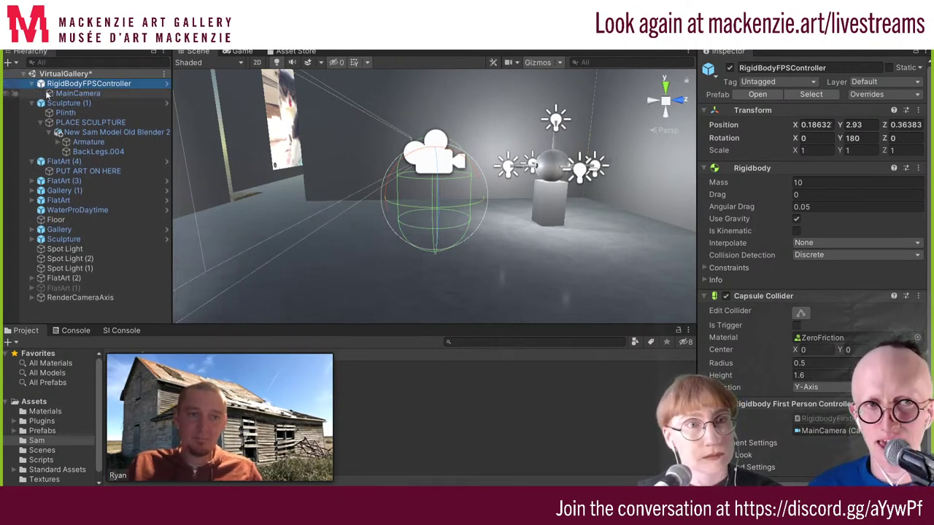
click(50, 94)
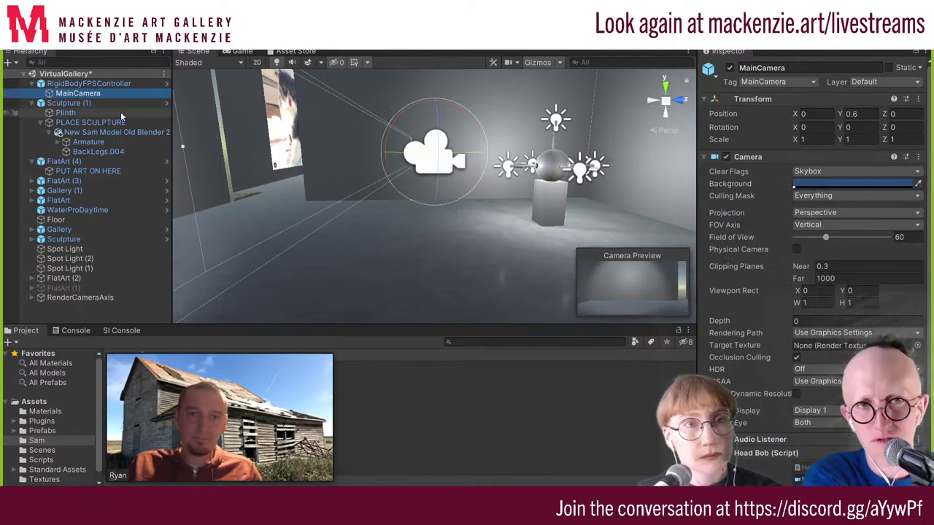
key(w)
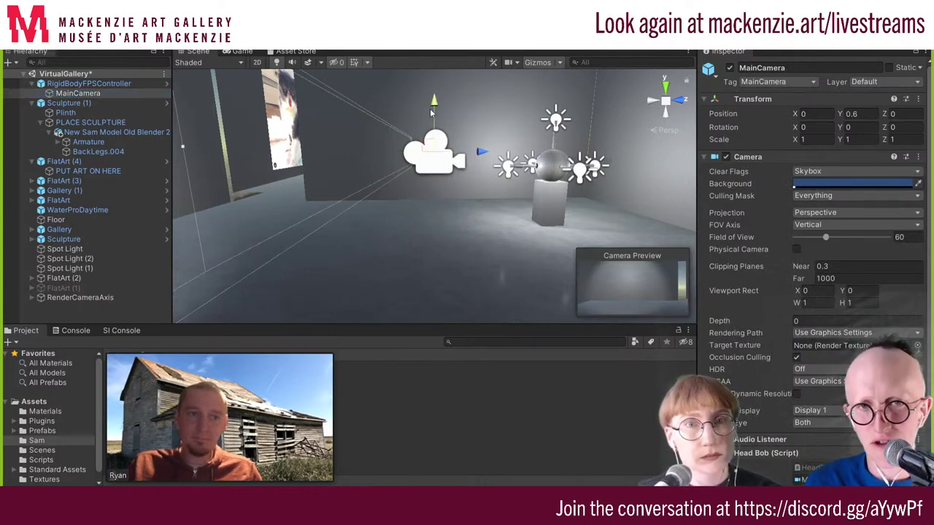
drag(434, 106, 438, 129)
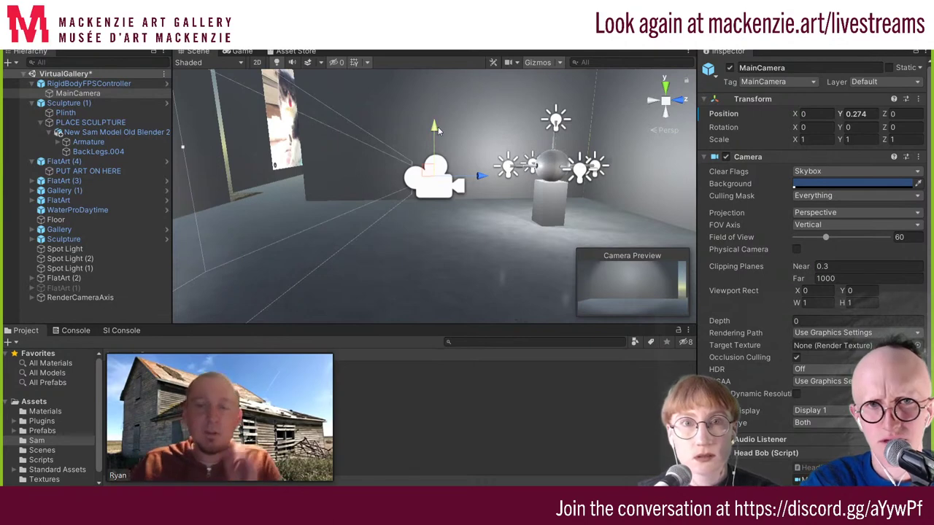
drag(436, 129, 447, 182)
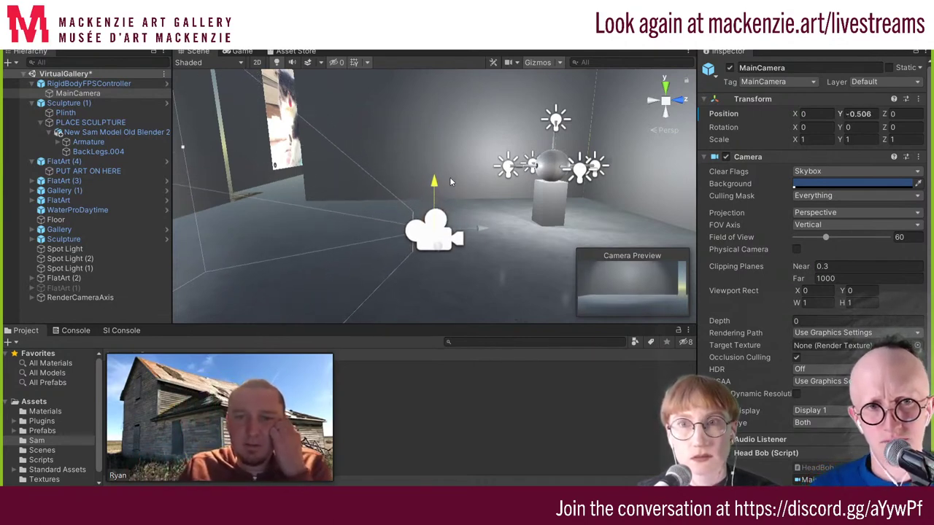
drag(447, 183, 457, 110)
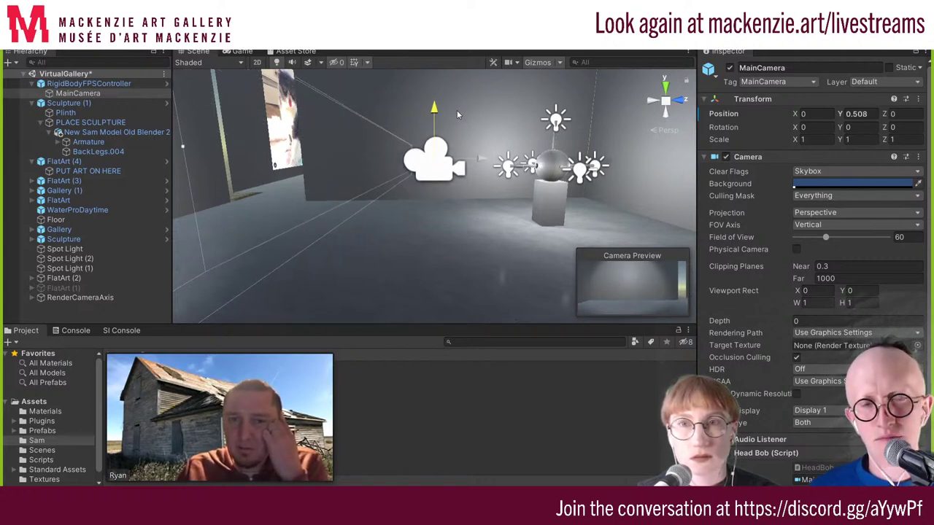
drag(456, 111, 457, 107)
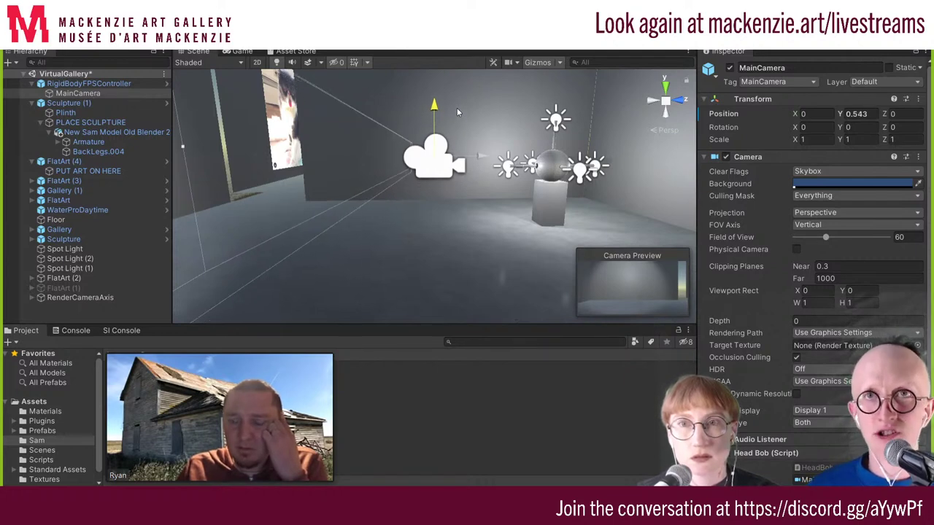
click(859, 113)
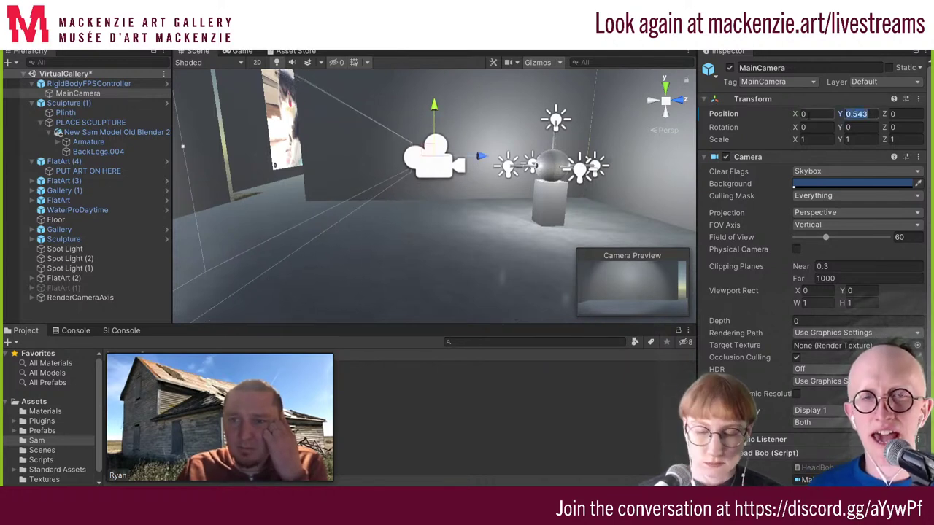
text(0.5)
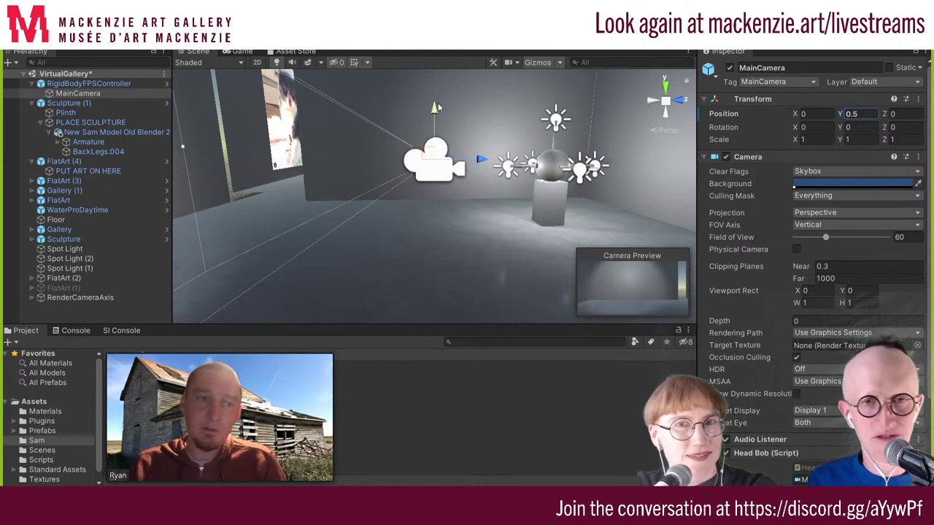
middle_drag(437, 106, 439, 165)
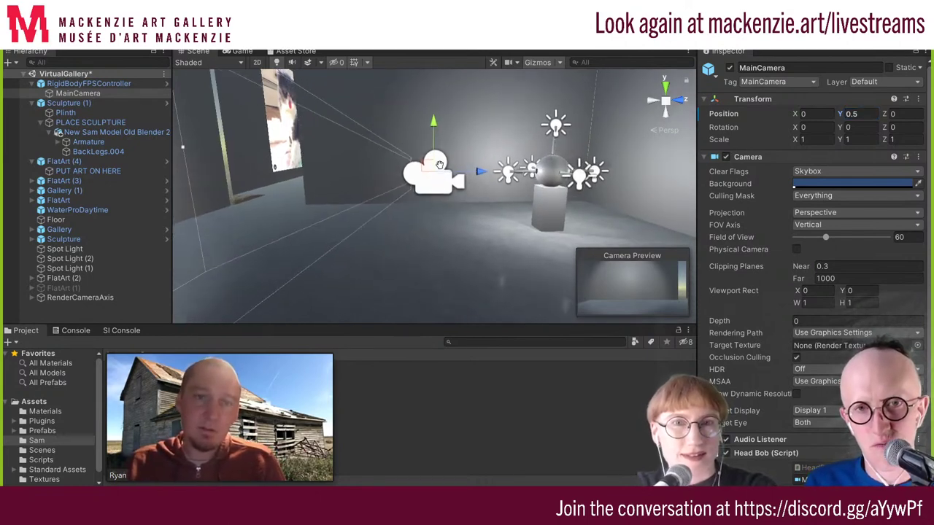
right_drag(439, 164, 470, 181)
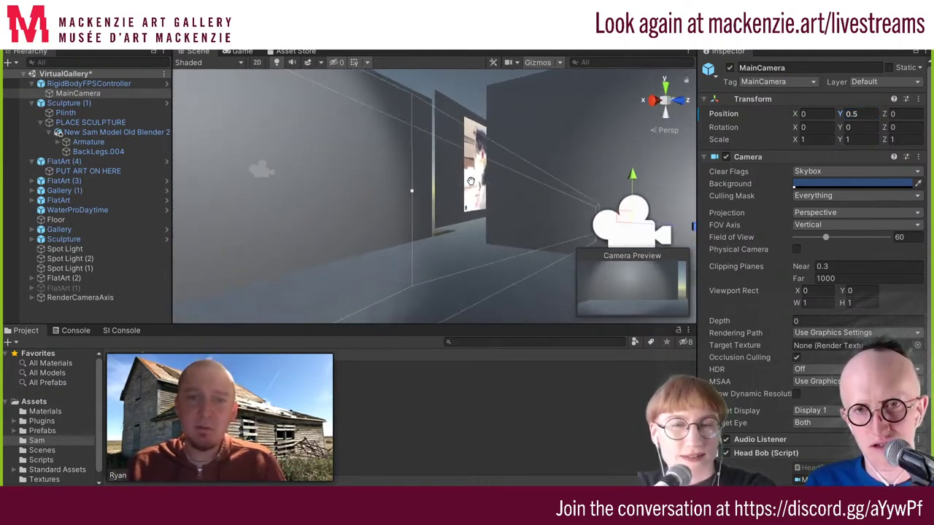
middle_drag(470, 181, 474, 185)
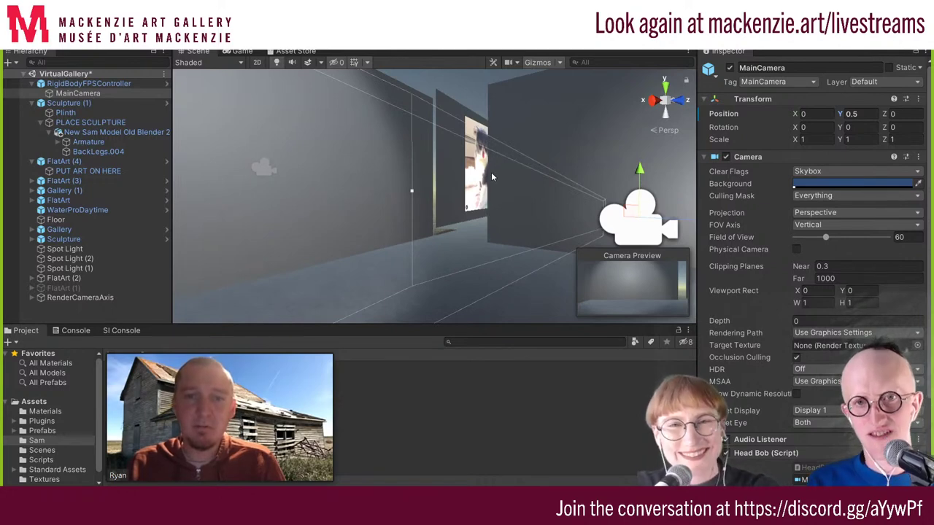
middle_drag(518, 179, 504, 178)
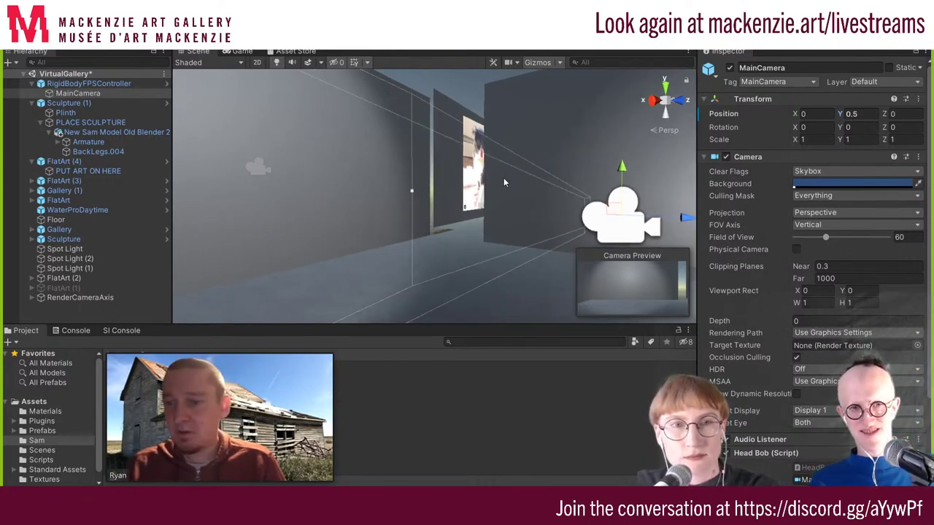
scroll(503, 182, down, 3)
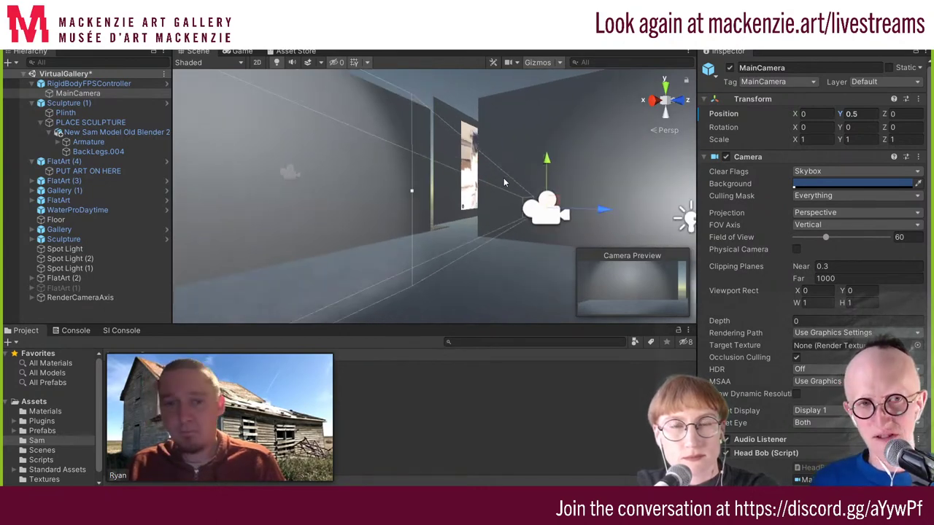
click(72, 85)
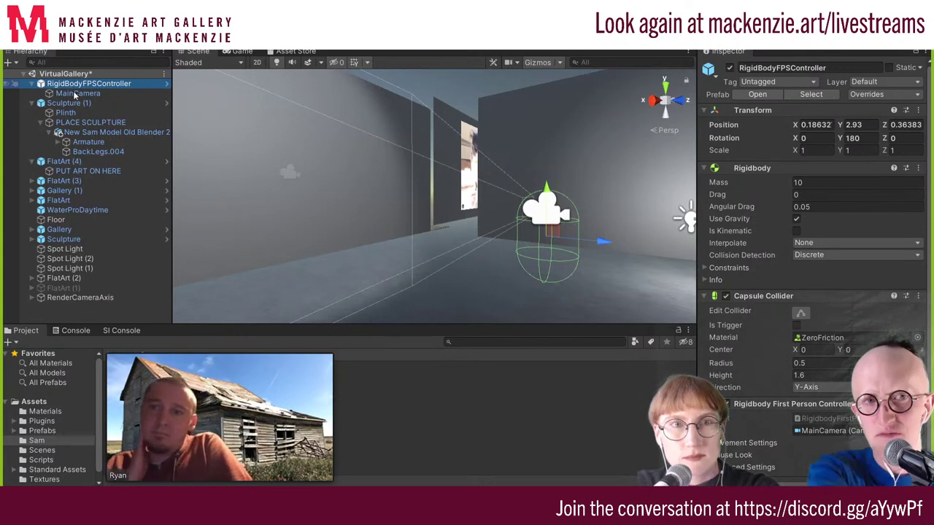
click(76, 94)
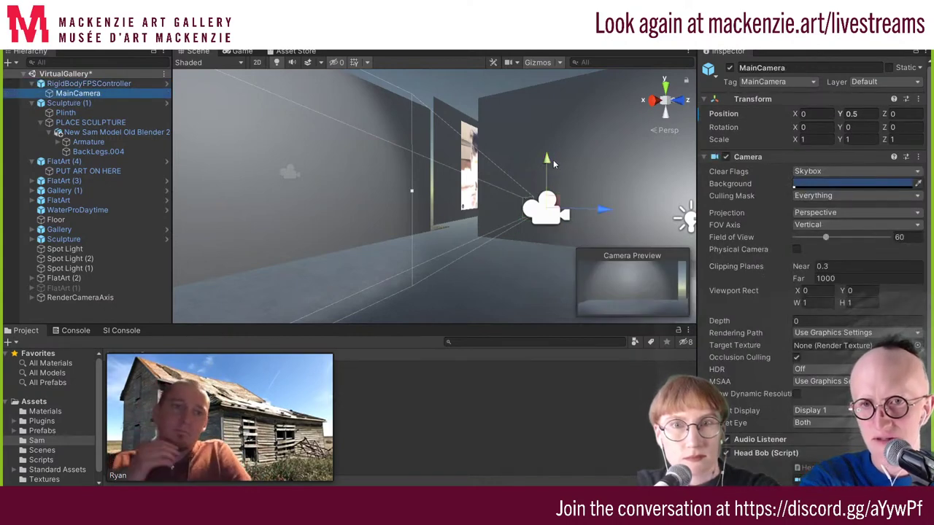
mouse_move(553, 160)
mouse_down()
mouse_move(548, 176)
mouse_move(547, 132)
mouse_up()
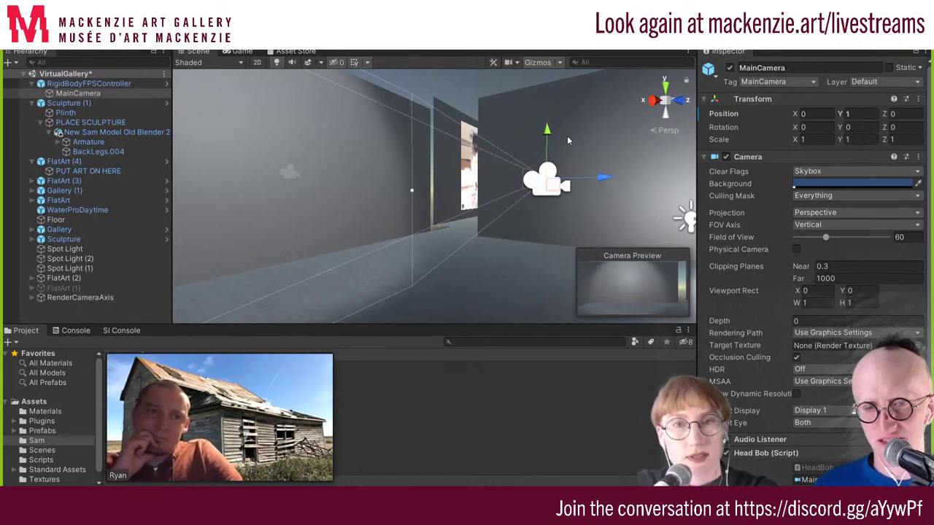
middle_drag(580, 148, 572, 143)
mouse_move(564, 143)
alt+mouse_down()
mouse_move(513, 176)
mouse_move(616, 151)
mouse_move(602, 165)
alt+mouse_up()
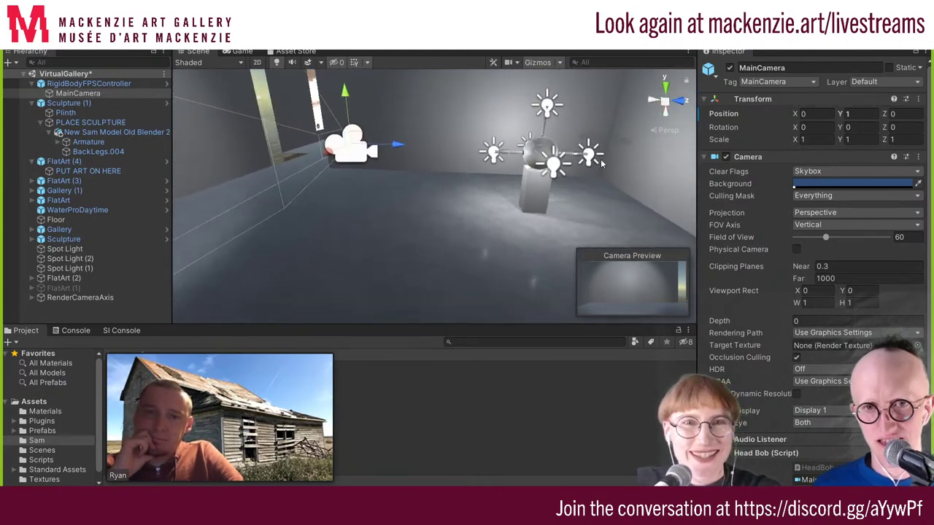
middle_drag(458, 124, 469, 154)
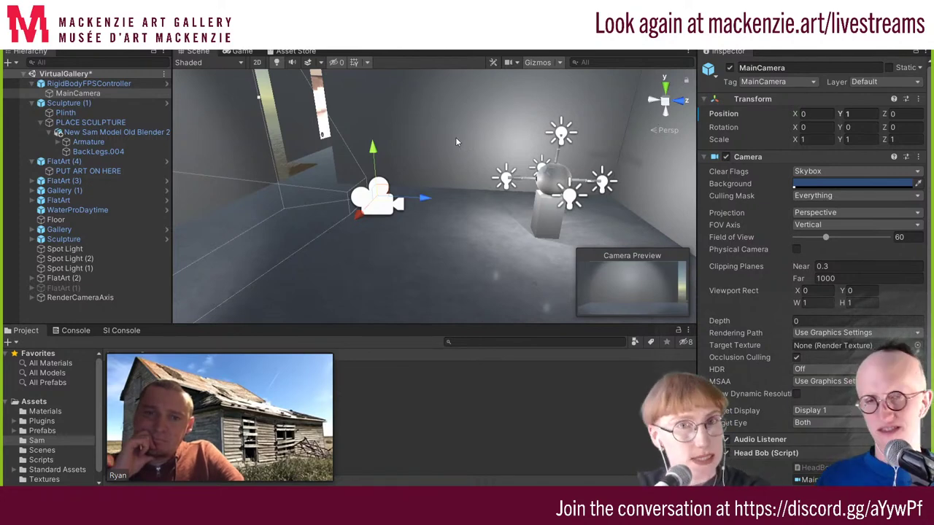
middle_drag(455, 137, 486, 170)
scroll(355, 164, up, 2)
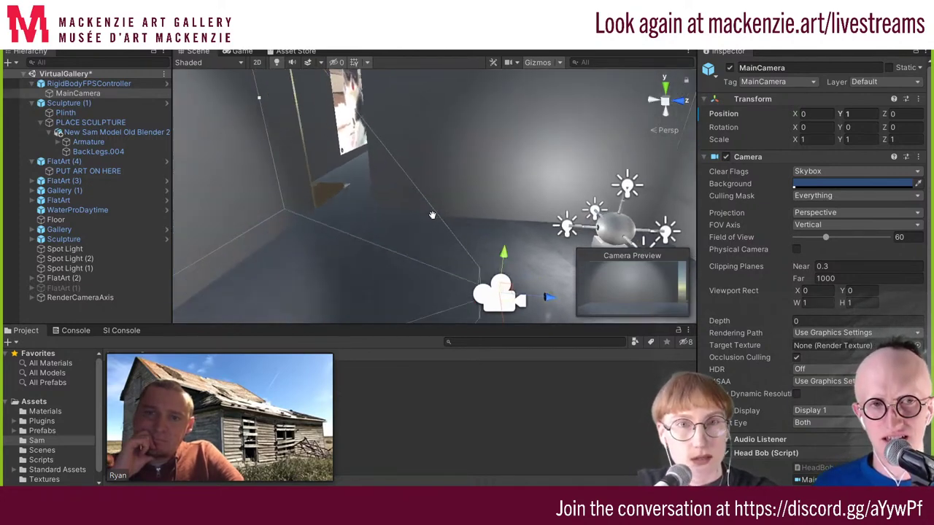
scroll(354, 164, up, 2)
scroll(354, 165, up, 2)
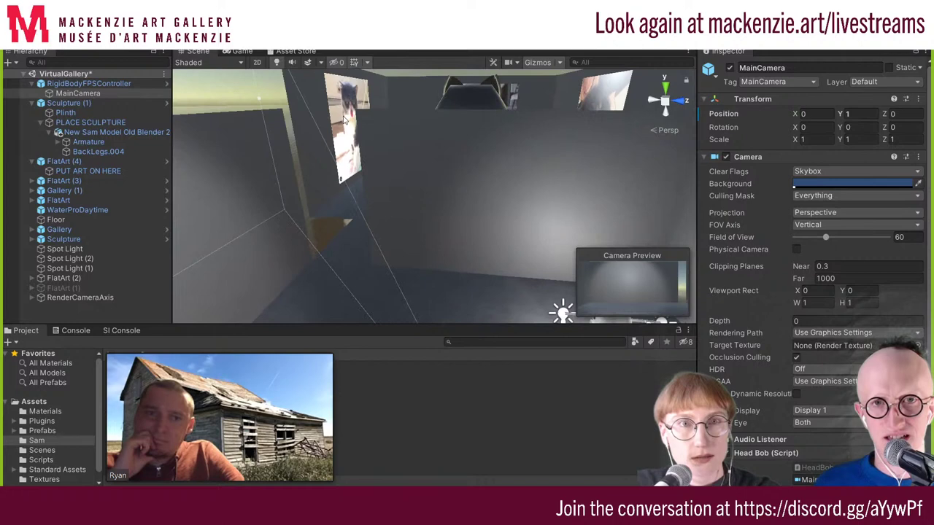
Collapse Sculpture (1), select Spot Light (2), and admit the waiting Zoom participant
click(32, 104)
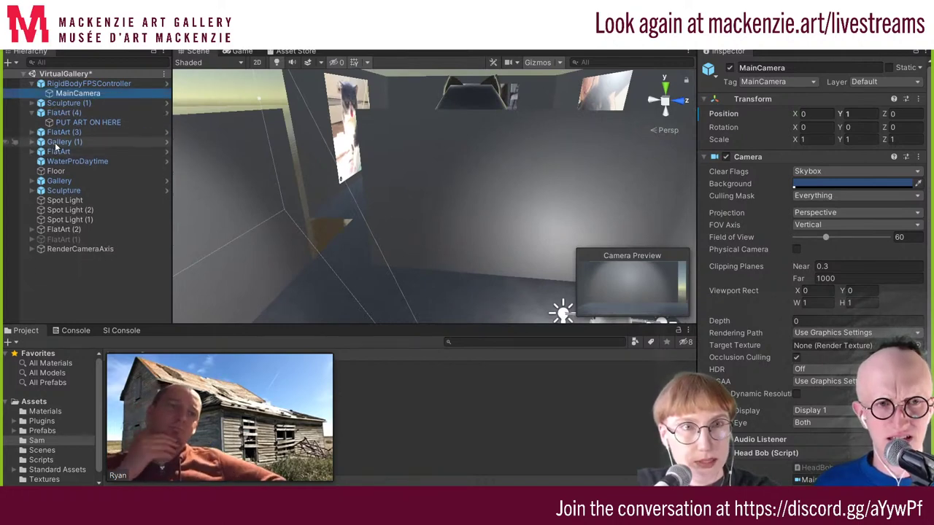
click(67, 210)
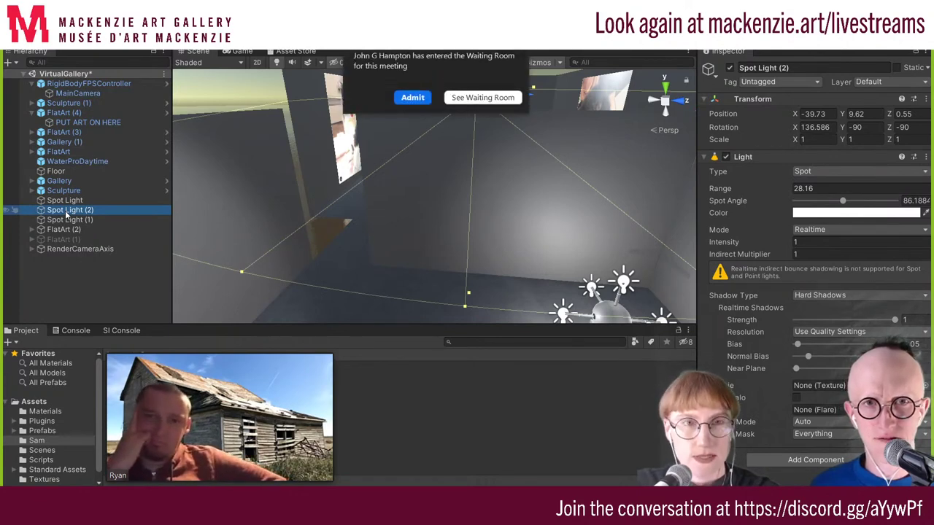
click(414, 97)
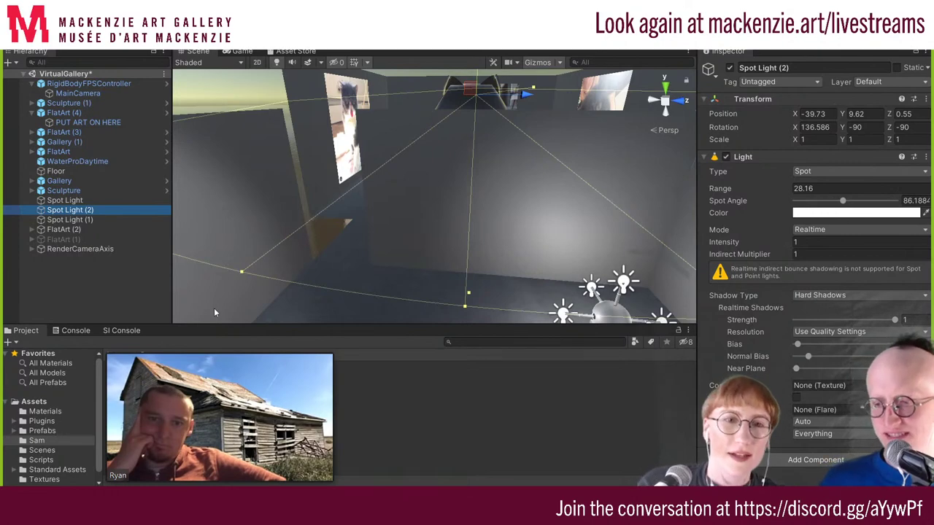
mouse_move(218, 359)
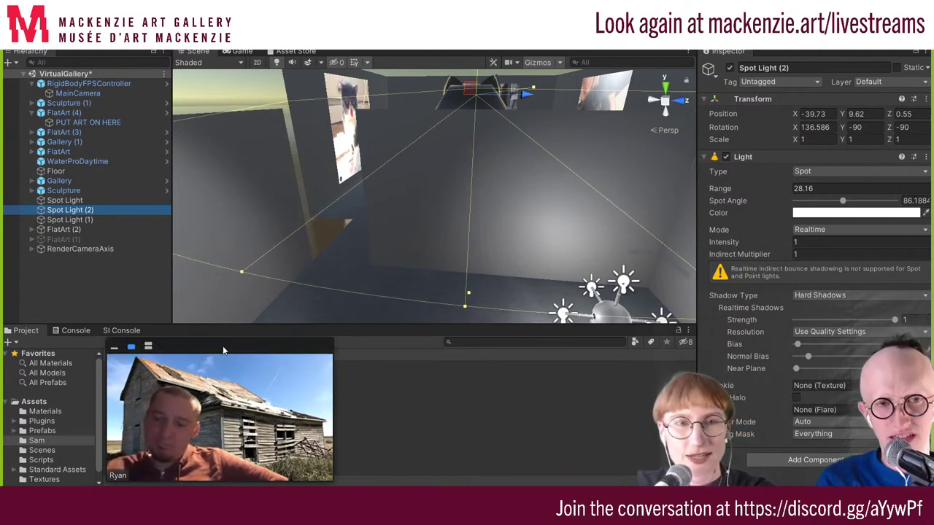
Switch the Zoom mini window to stacked participant view, hide self view, and reposition it
click(144, 349)
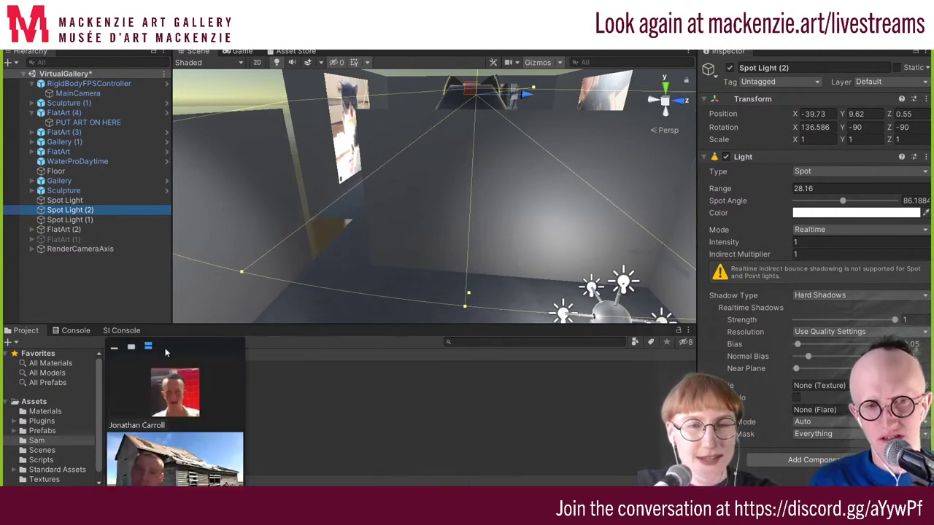
drag(205, 265, 230, 174)
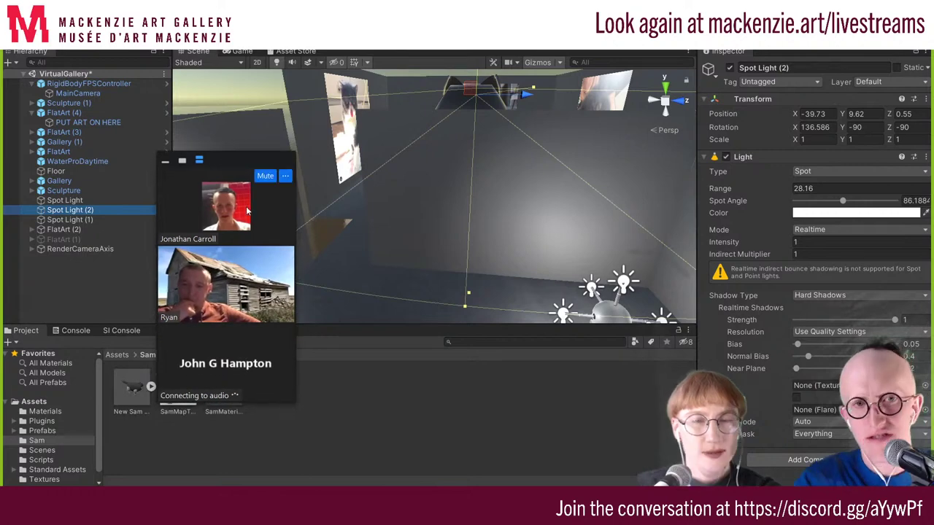
click(285, 177)
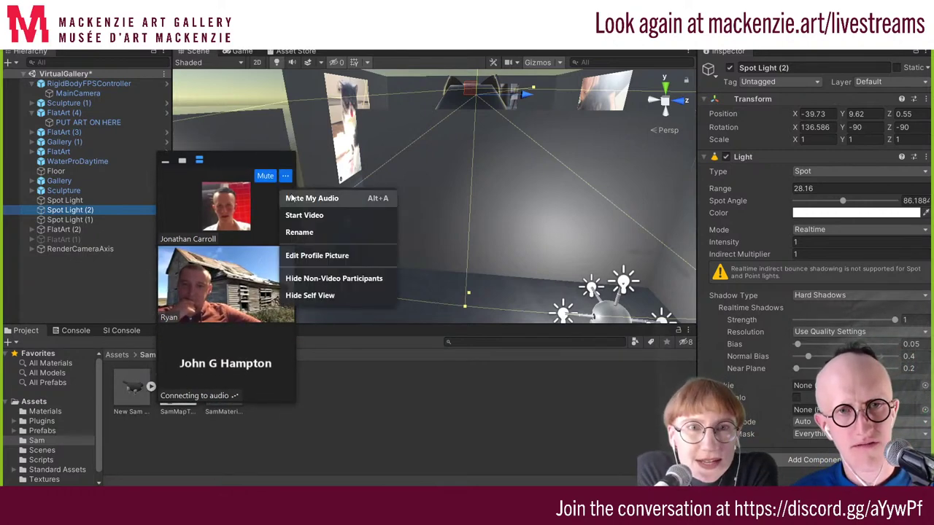
click(354, 301)
mouse_move(248, 171)
mouse_down()
mouse_move(115, 71)
mouse_move(103, 127)
mouse_move(129, 201)
mouse_move(232, 256)
mouse_move(239, 250)
mouse_up()
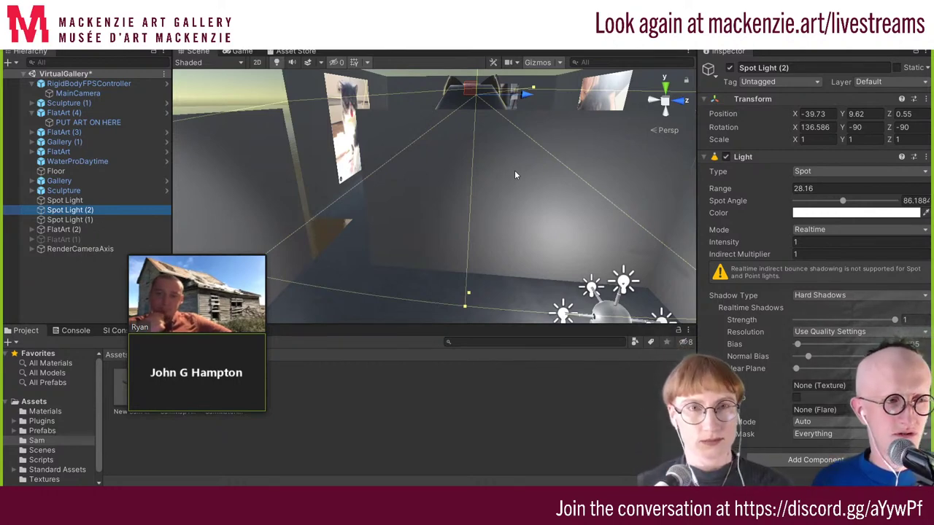
mouse_move(216, 259)
drag(216, 251, 196, 314)
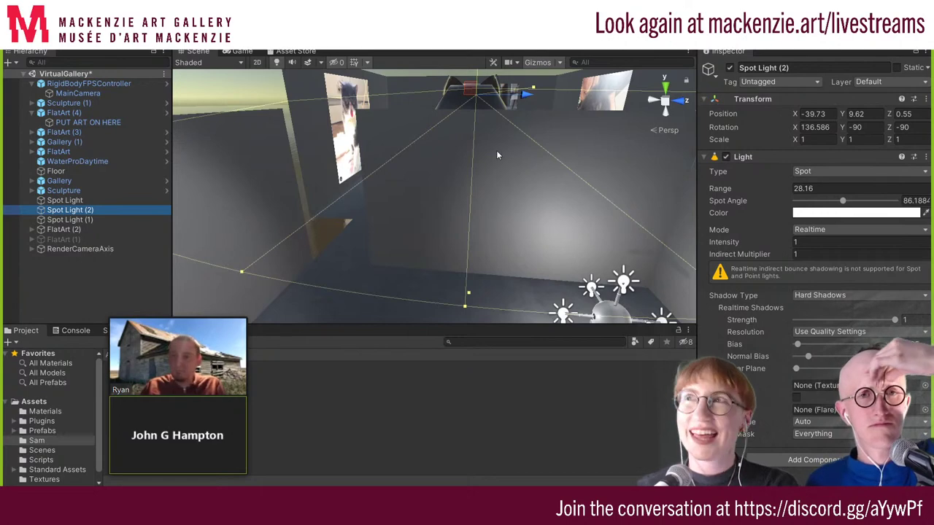
Duplicate Spot Light (2) from its Hierarchy context menu
scroll(496, 150, down, 2)
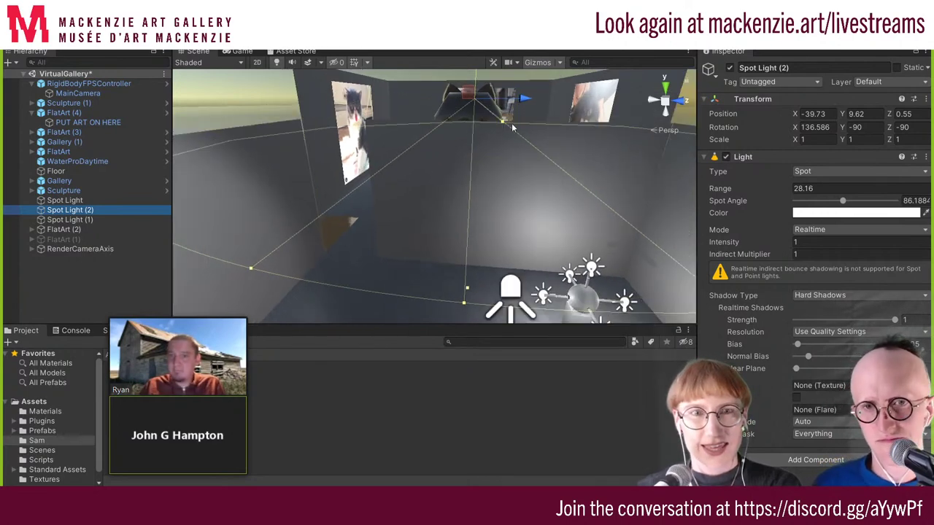
scroll(512, 122, down, 3)
scroll(474, 250, down, 2)
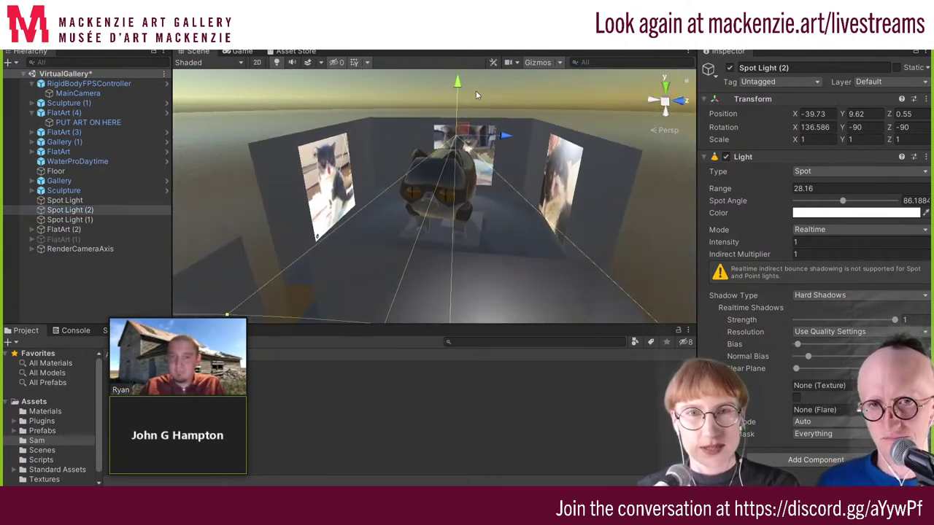
right_click(67, 214)
click(99, 260)
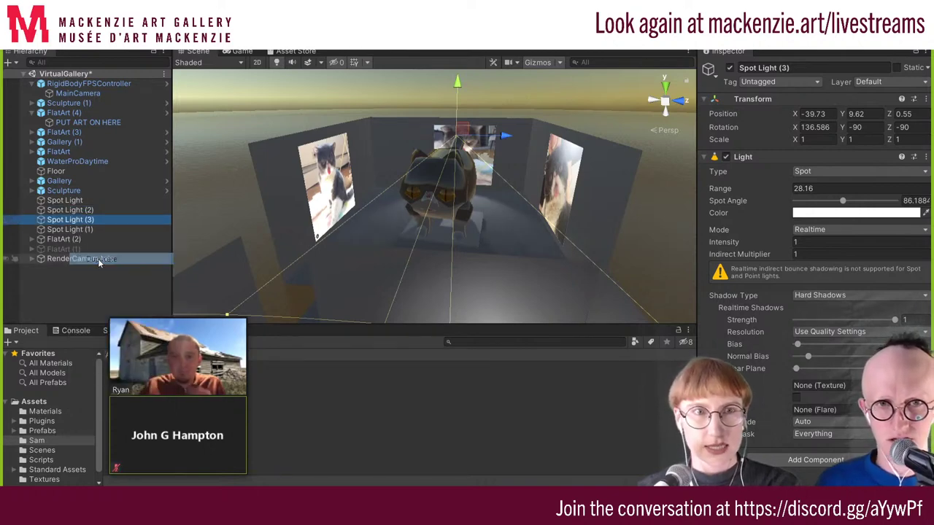
Raise the new Spot Light (3) to Y 13.17 and tilt it to 91.12 on X over the sculpture
mouse_move(506, 138)
alt+mouse_down()
mouse_move(448, 190)
mouse_move(444, 134)
mouse_move(408, 171)
alt+mouse_up()
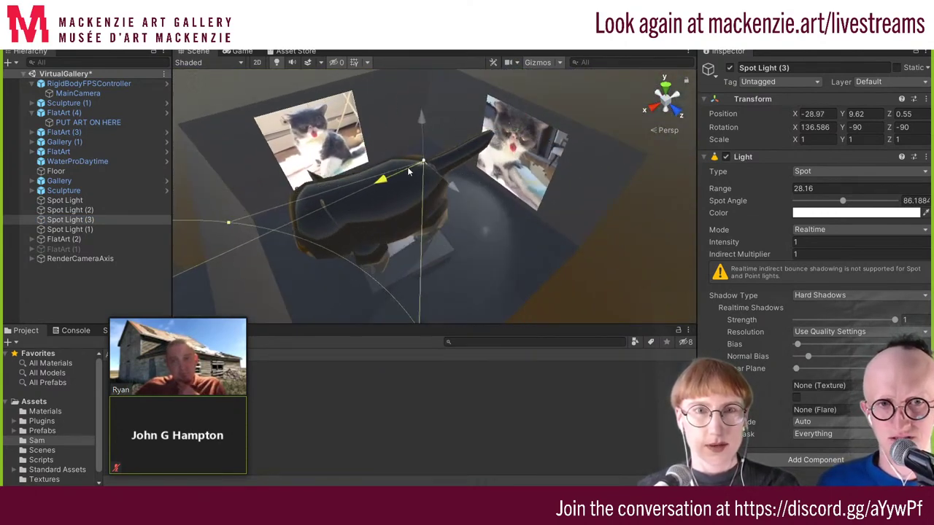
drag(438, 137, 421, 93)
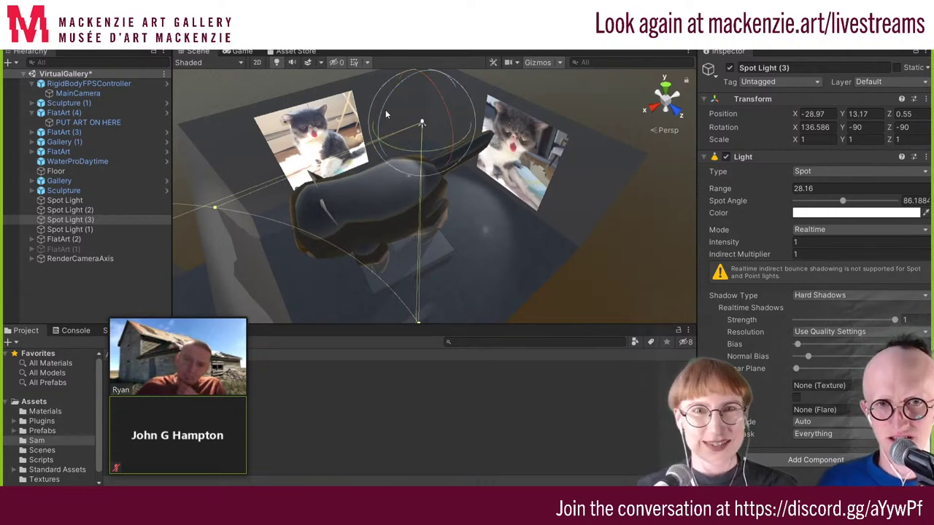
mouse_move(385, 109)
mouse_down()
mouse_move(430, 189)
mouse_move(403, 210)
mouse_up()
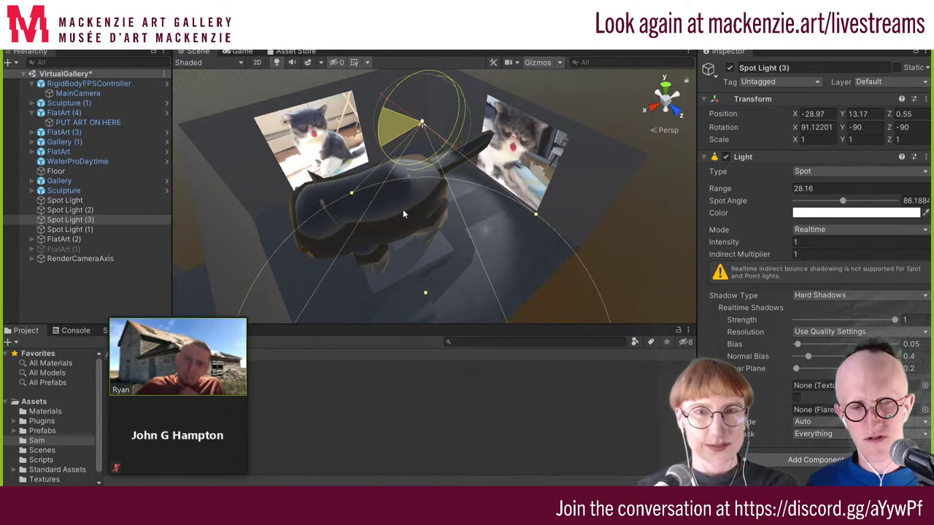
Duplicate Spot Light (3) into Spot Light (4), slide it along X to -16.48 and tilt it
right_click(97, 216)
click(130, 263)
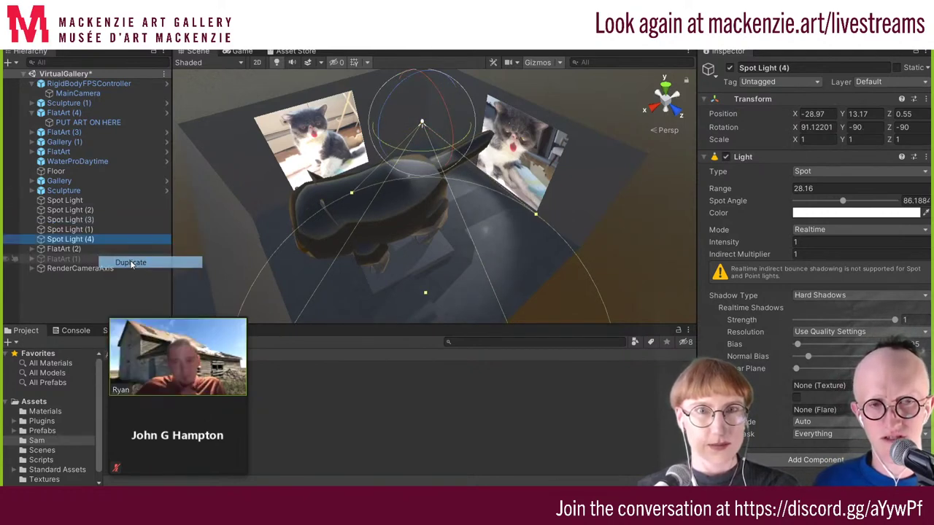
key(w)
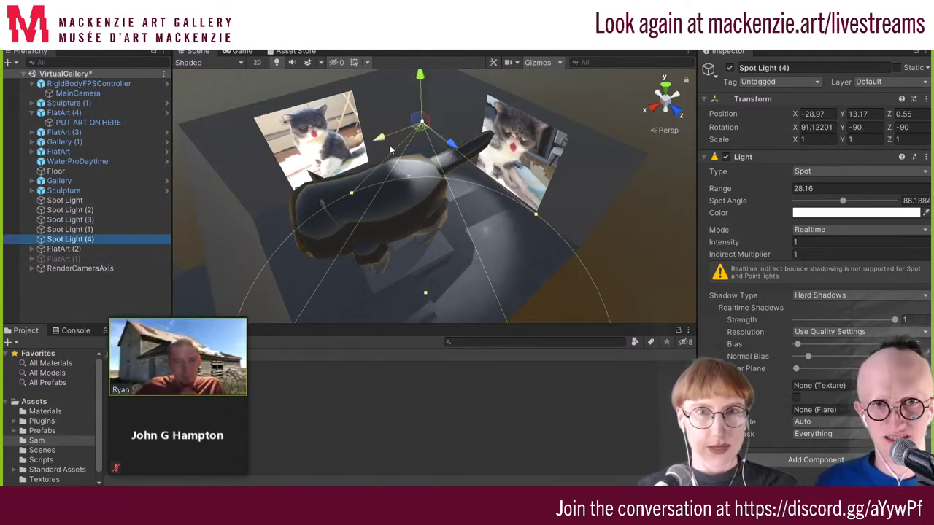
mouse_move(377, 139)
mouse_down()
mouse_move(248, 204)
mouse_move(267, 205)
mouse_up()
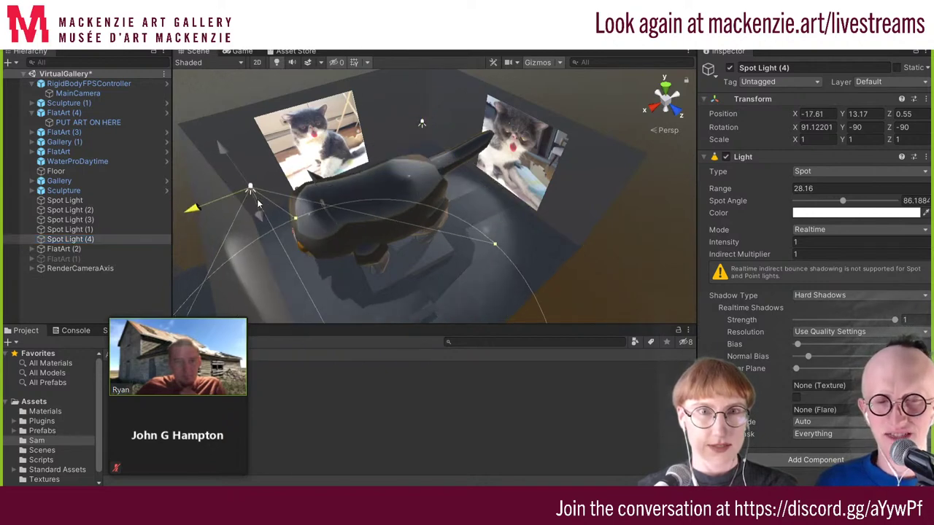
key(e)
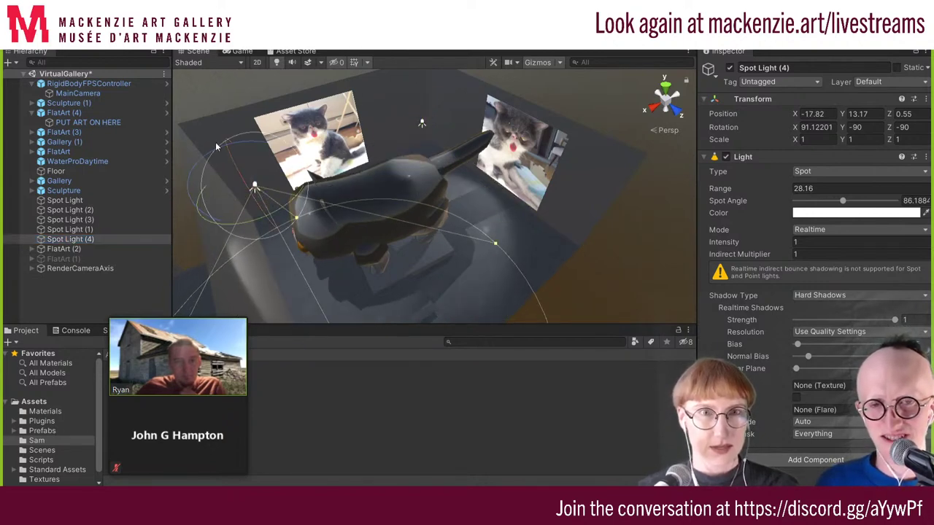
drag(209, 156, 171, 217)
key(w)
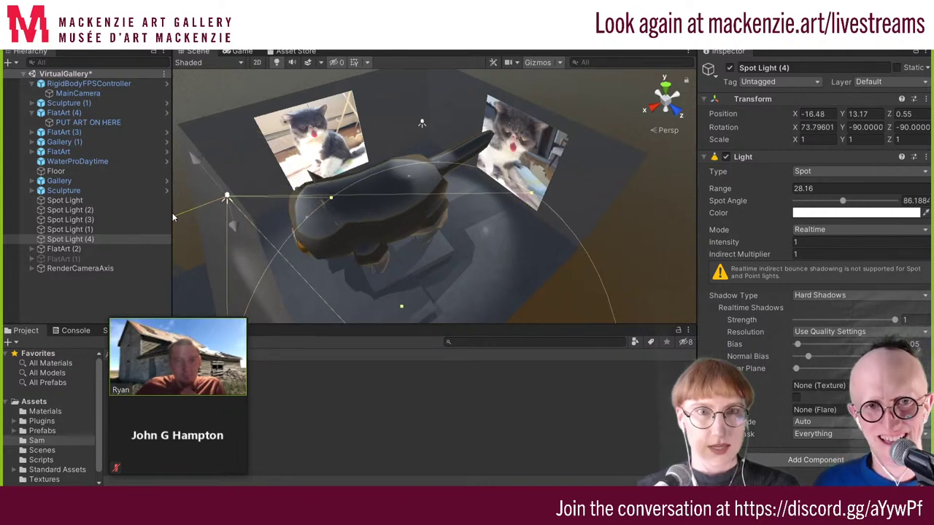
Shift Spot Light (4) along Z to -0.61 and tilt it to 57.542 on X toward the sculpture
right_drag(232, 223, 814, 182)
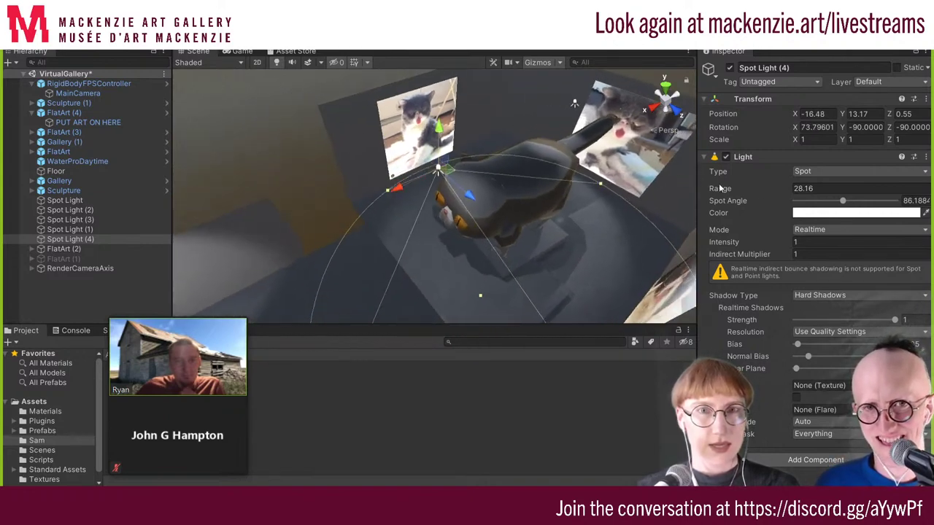
mouse_move(577, 227)
right_down()
mouse_move(442, 223)
mouse_move(478, 113)
right_up()
drag(478, 113, 467, 118)
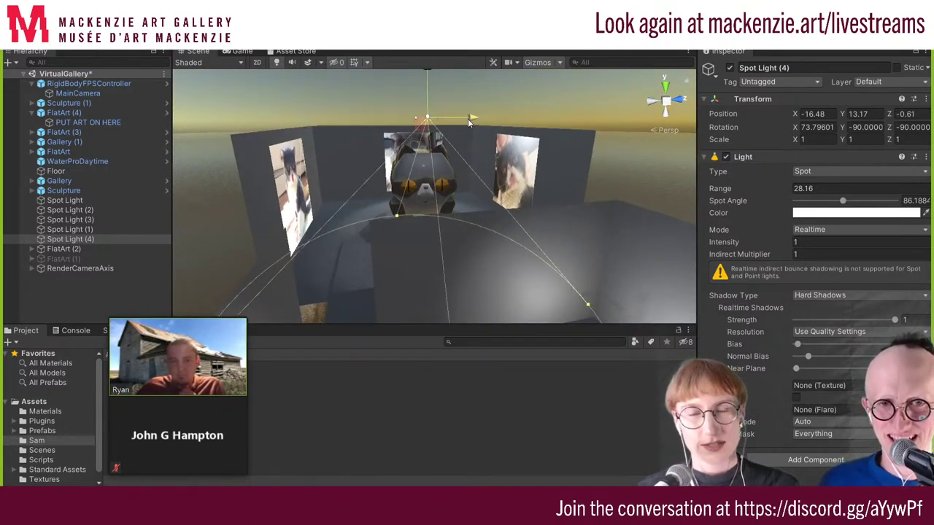
key(f)
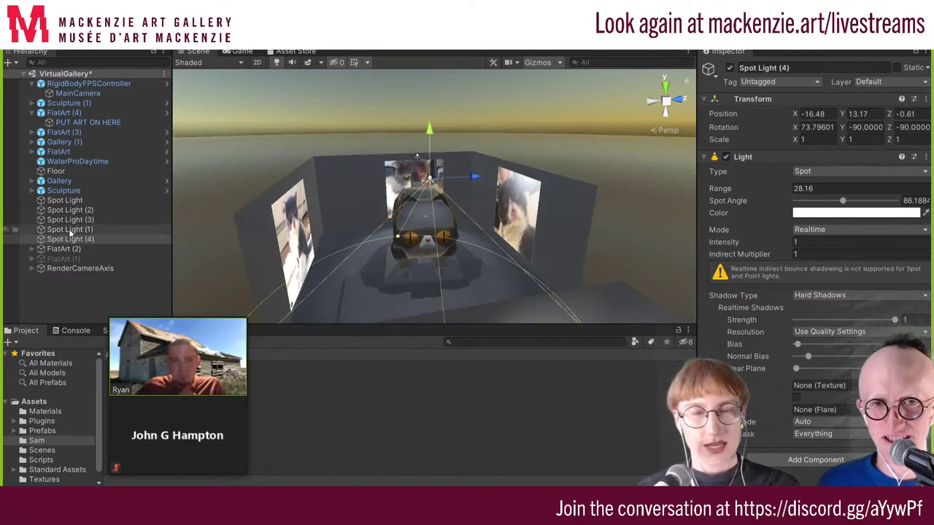
mouse_move(440, 218)
alt+mouse_down()
mouse_move(717, 182)
mouse_move(474, 176)
alt+mouse_up()
key(e)
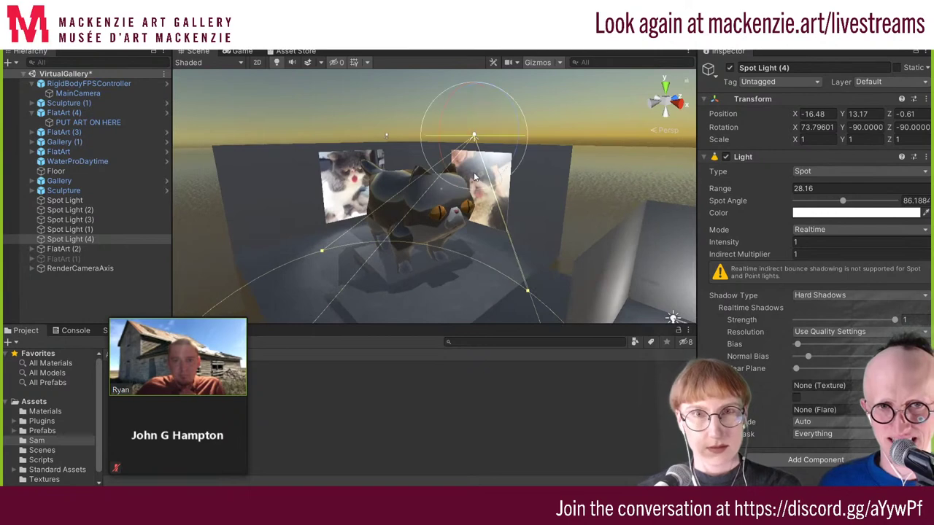
drag(520, 125, 524, 151)
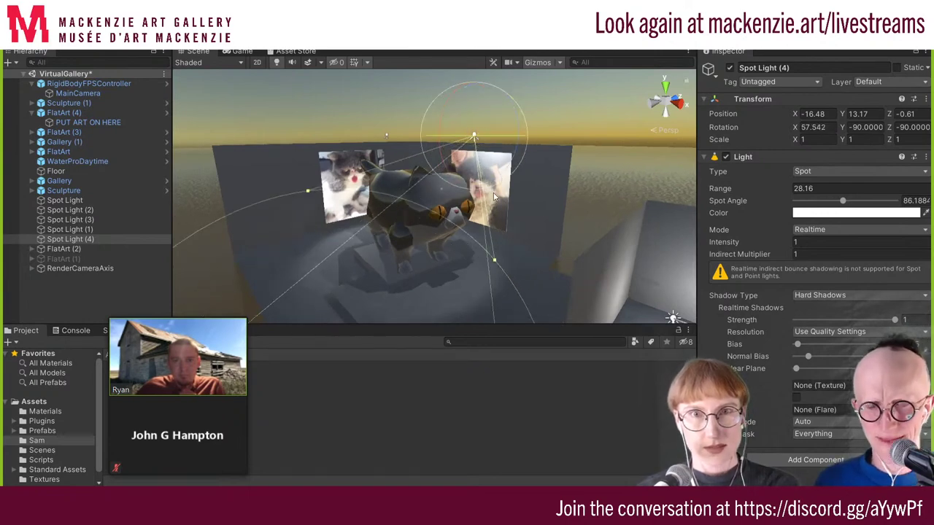
mouse_move(523, 150)
middle_down()
mouse_move(561, 97)
mouse_move(353, 108)
middle_up()
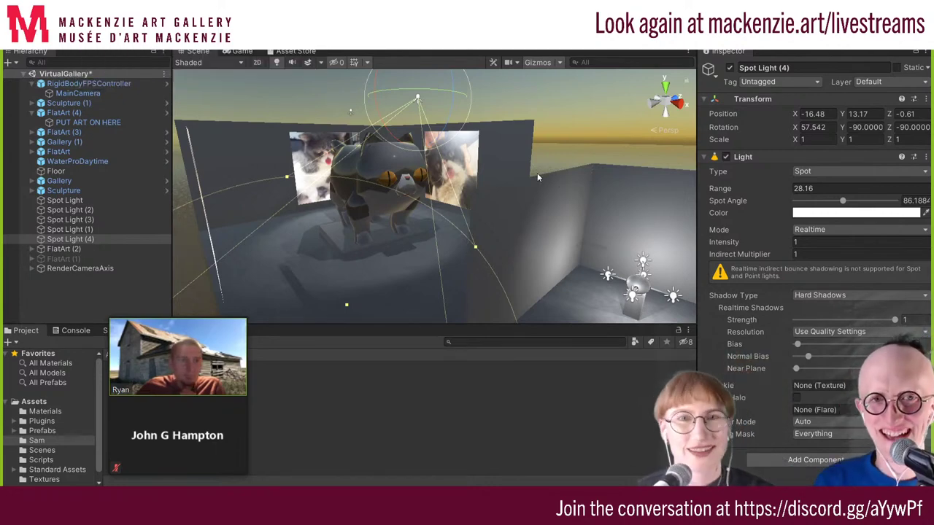
mouse_move(537, 176)
middle_down()
mouse_move(469, 185)
mouse_move(423, 250)
middle_up()
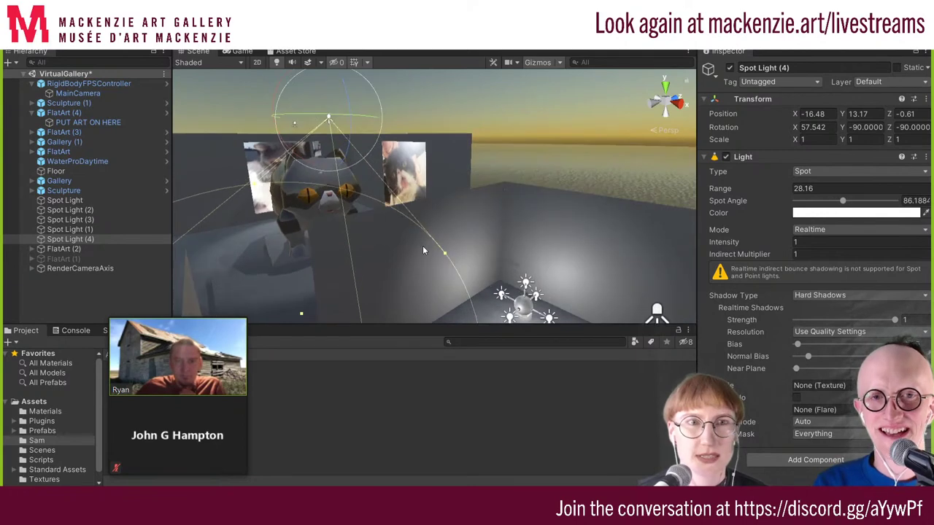
Expand Sculpture (1), inspect PLACE SCULPTURE and its New Sam Model child, then collapse the model
click(62, 86)
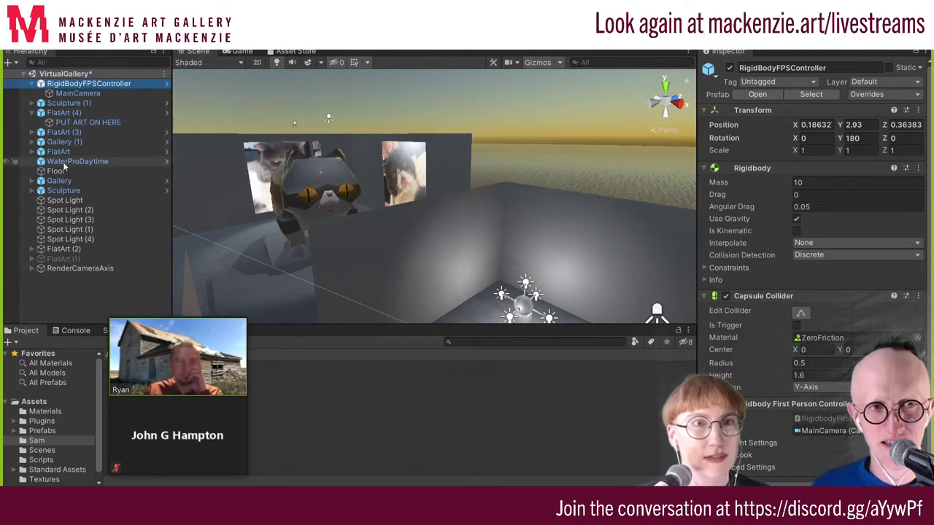
click(66, 103)
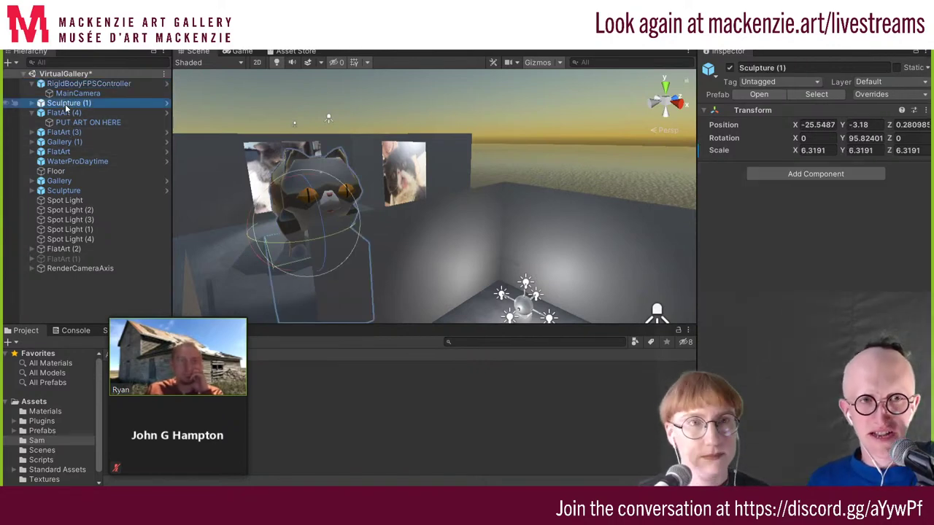
click(35, 103)
click(60, 124)
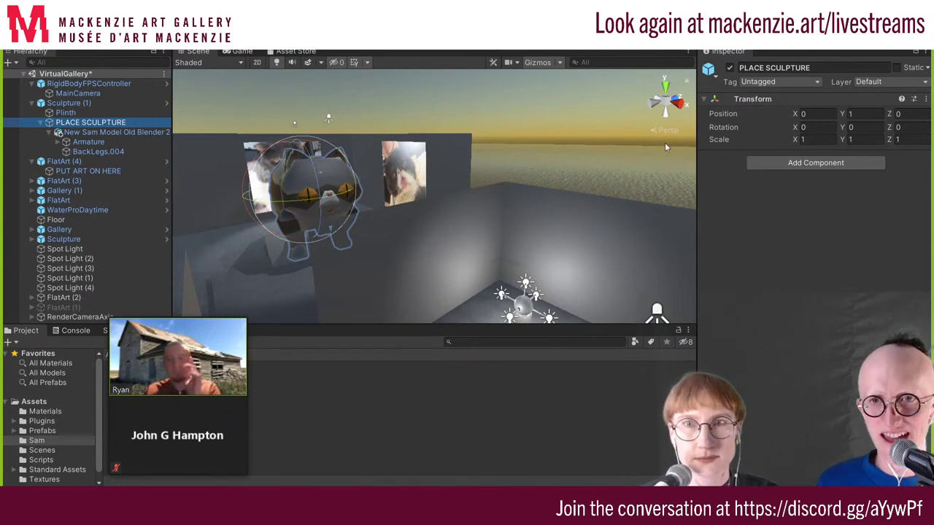
click(66, 136)
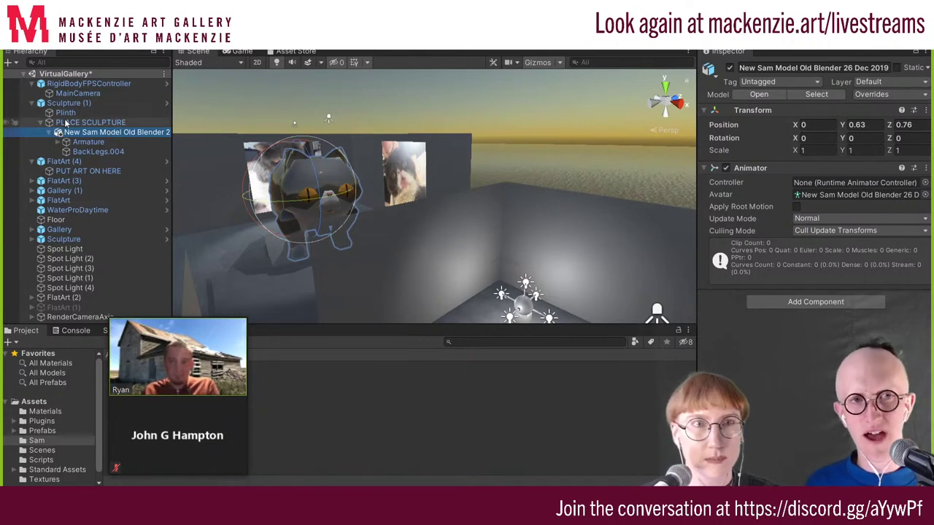
click(72, 124)
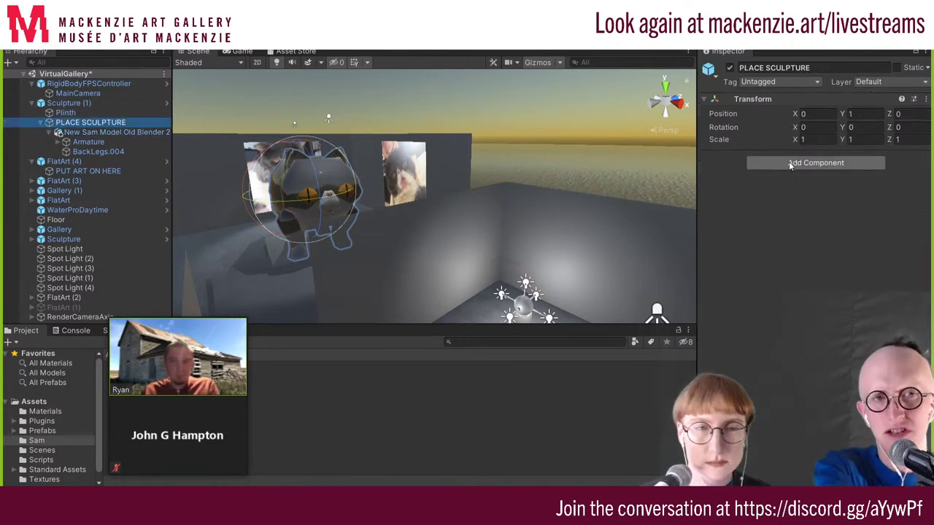
click(52, 132)
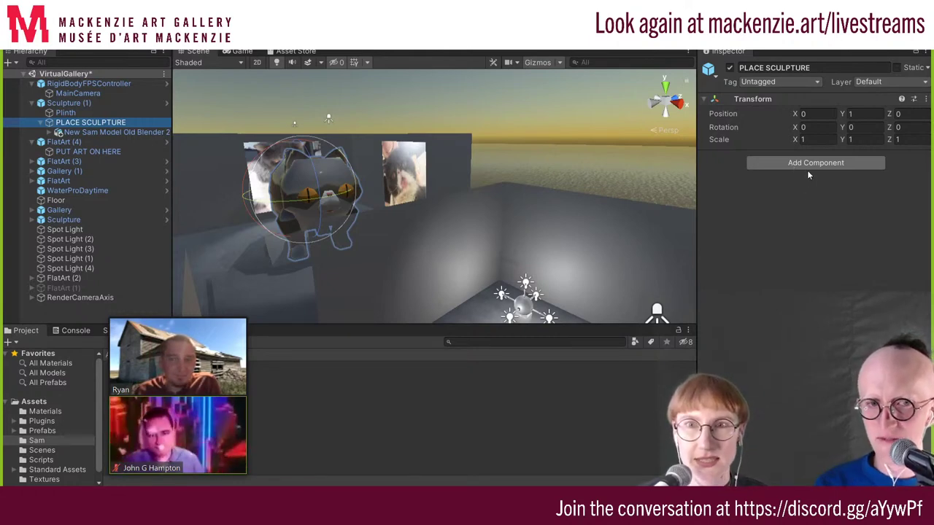
Add the Auto Move And Rotate script to PLACE SCULPTURE
click(806, 168)
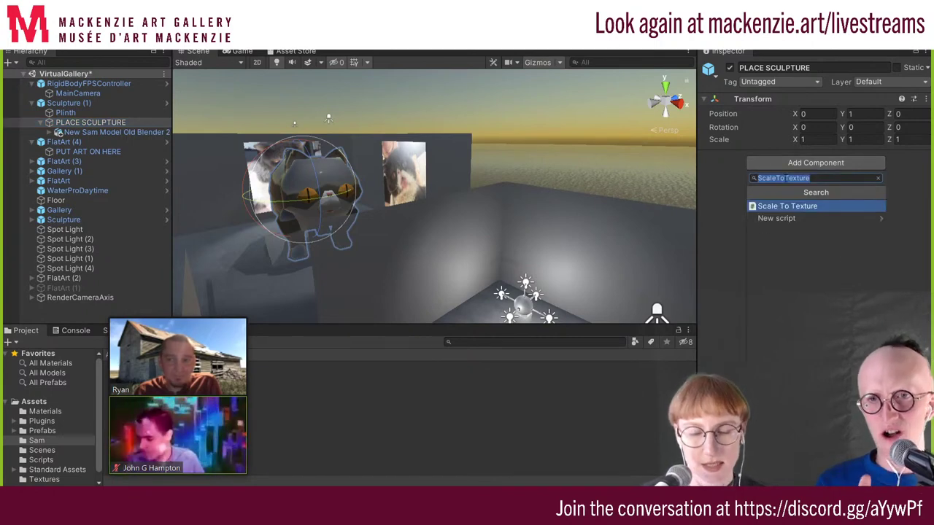
key(BackSpace)
text(auto)
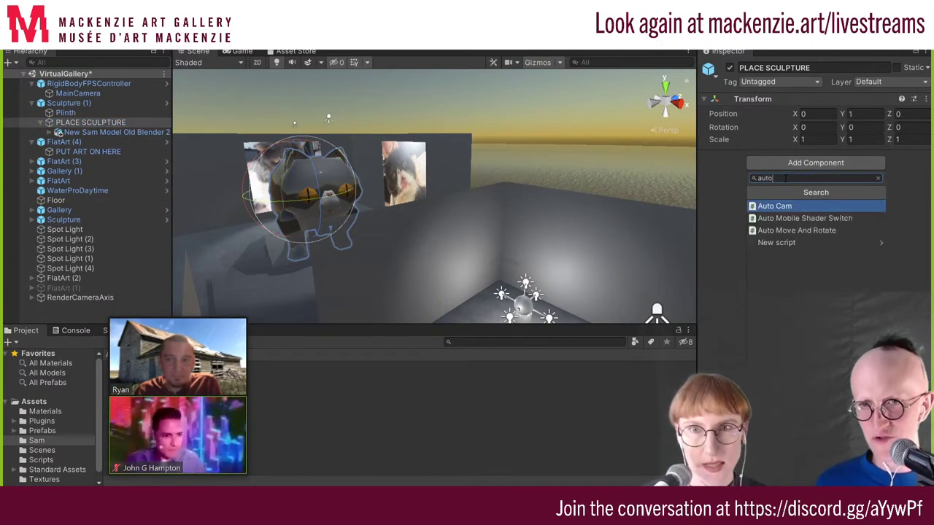
click(791, 230)
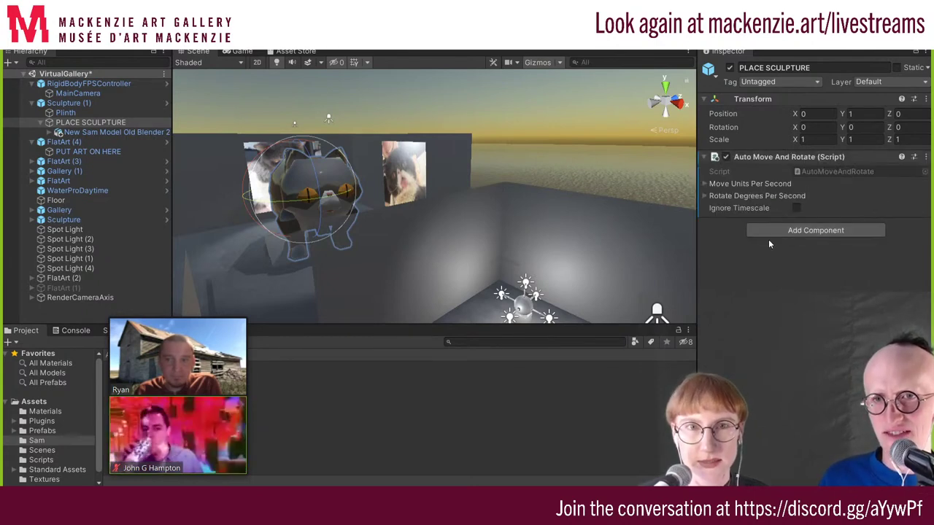
Set Rotate Degrees Per Second Y to 5 and start Play mode
click(704, 196)
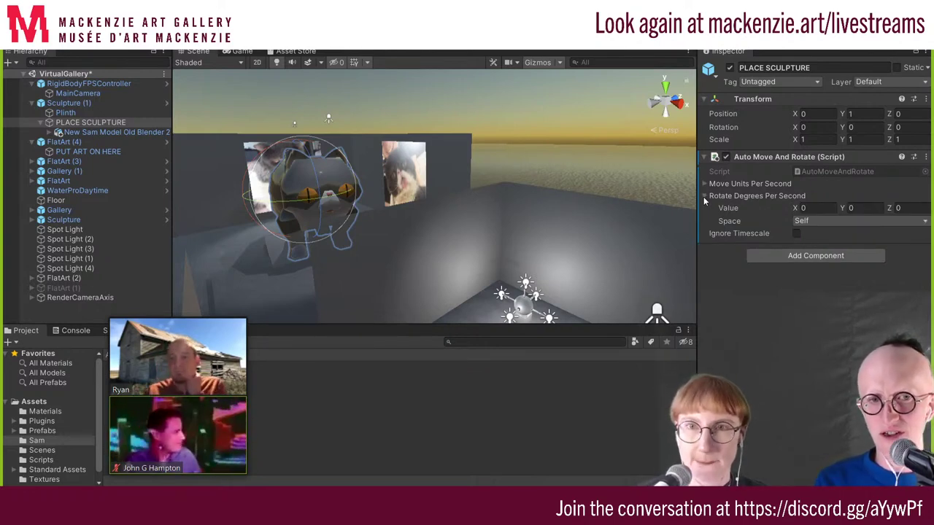
click(811, 208)
text(5)
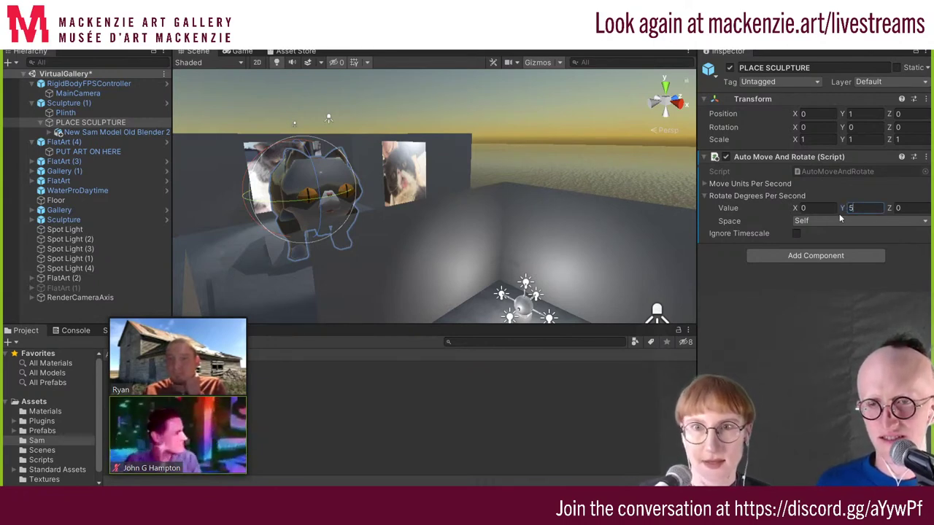
key(Return)
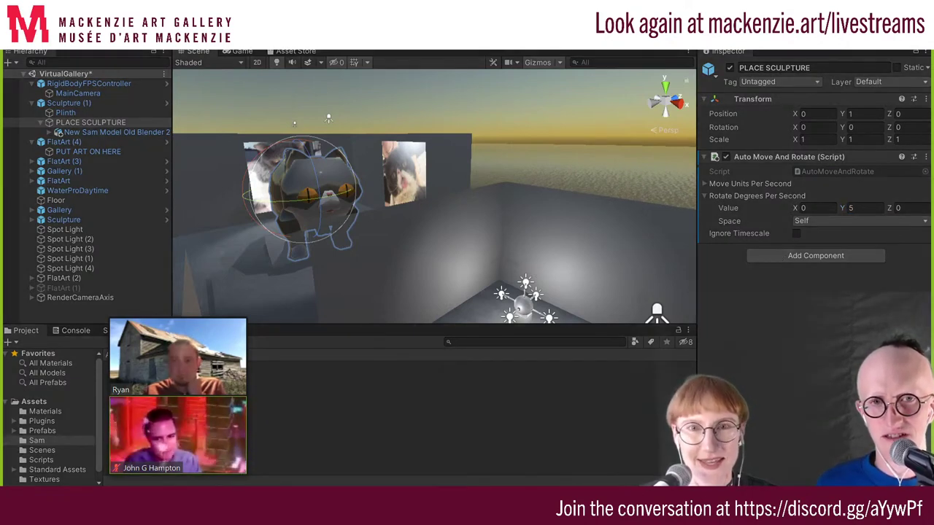
key(ctrl+p)
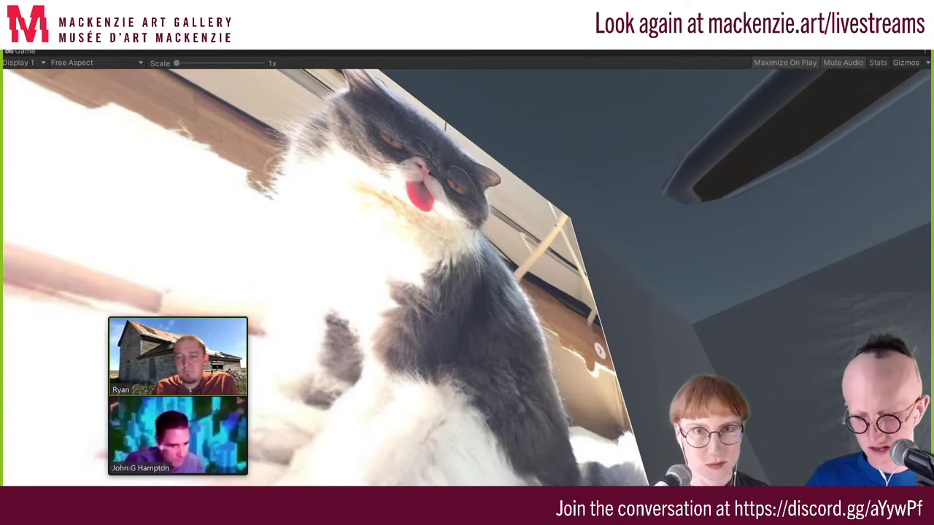
Exit Play mode with Ctrl+P to return to editing the gallery scene
key(ctrl+p)
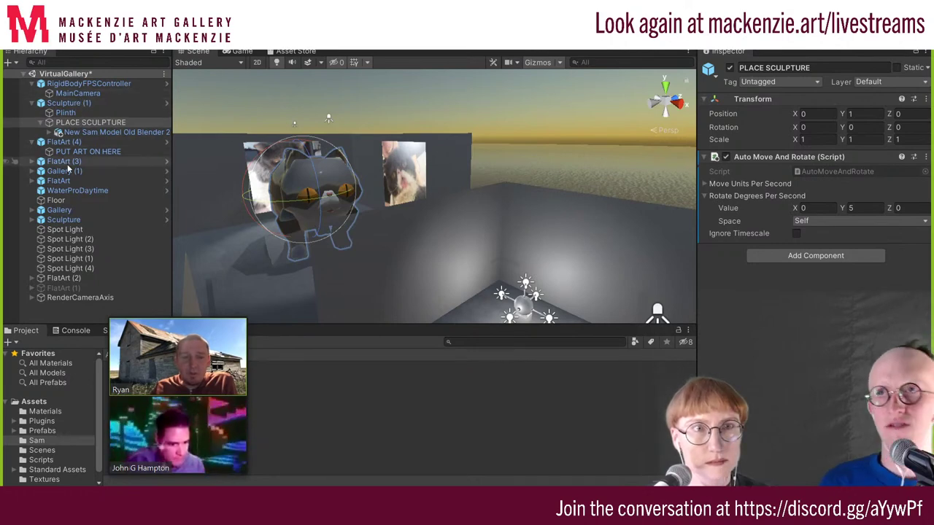
Select Gallery (1) and inspect its walls and floor in the Scene view
click(65, 171)
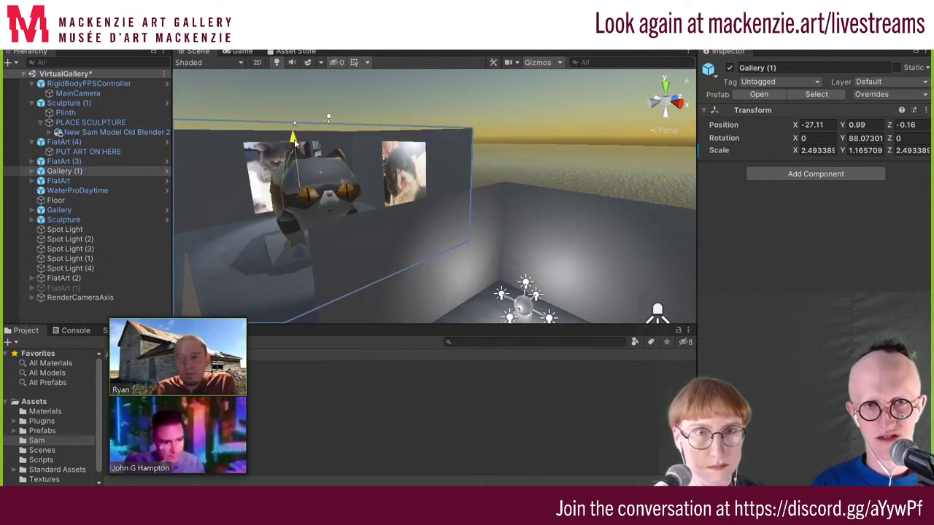
middle_drag(344, 206, 583, 190)
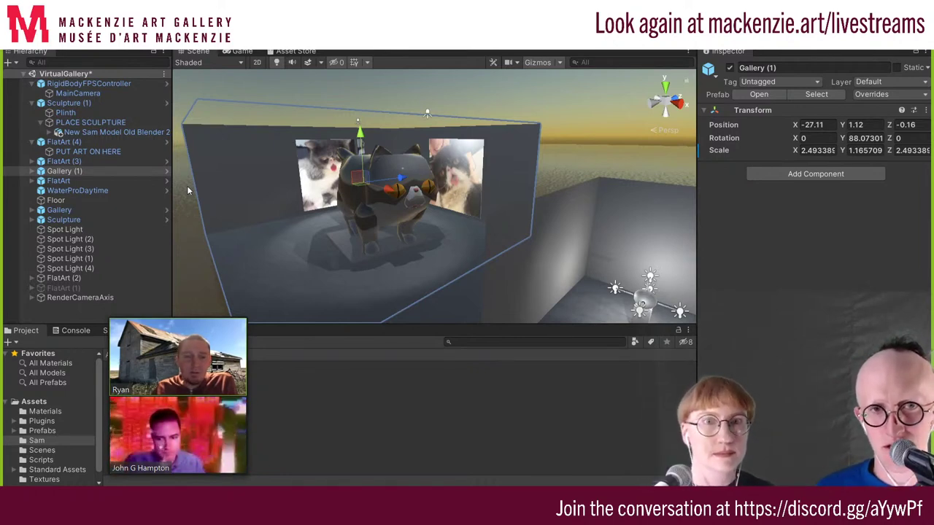
click(321, 163)
click(391, 276)
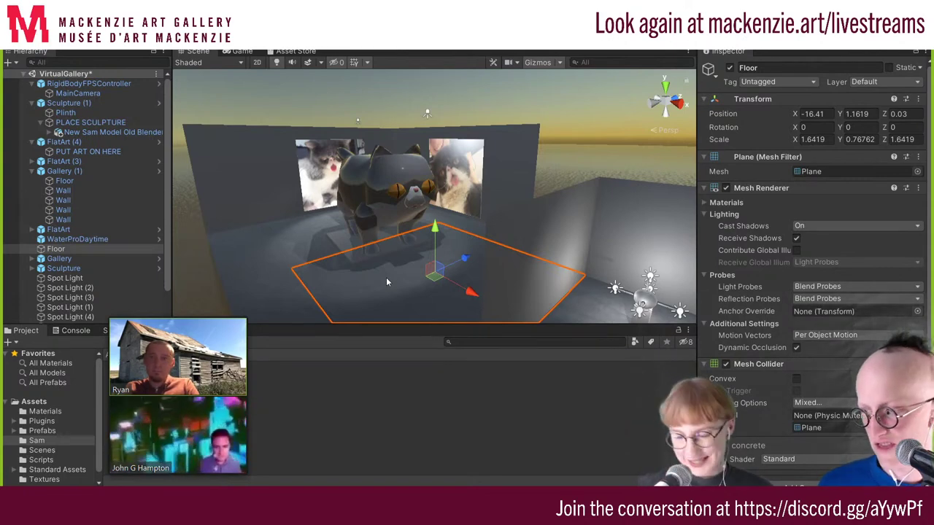
Frame Gallery (1) and select the FlatArt (3) picture on the wall
right_drag(351, 205, 228, 197)
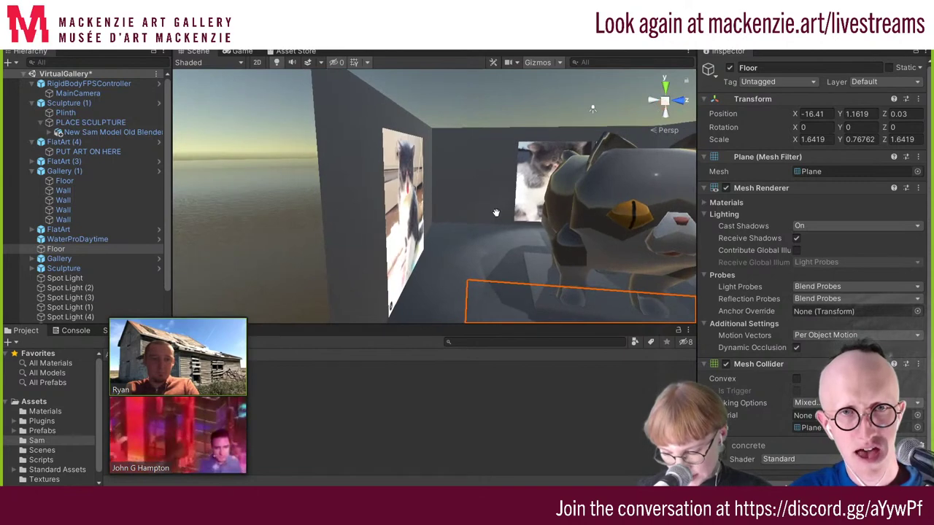
click(399, 227)
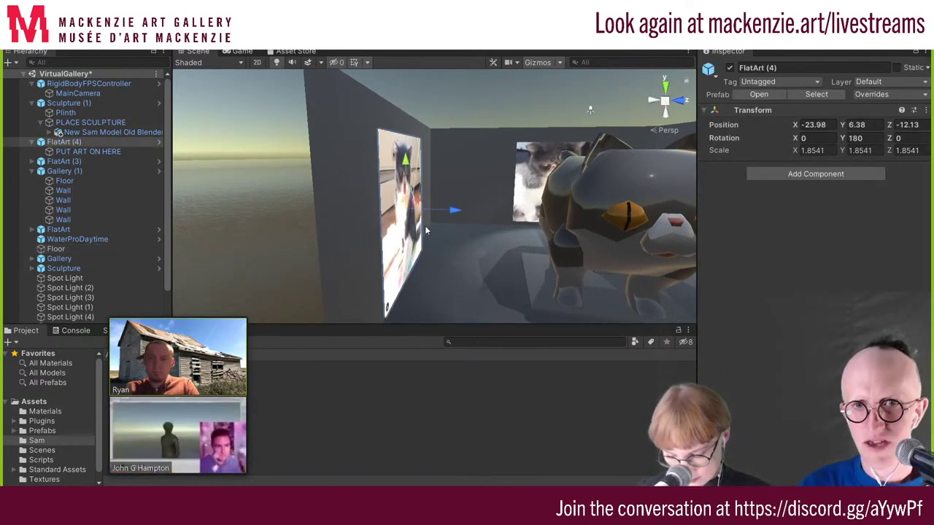
click(527, 173)
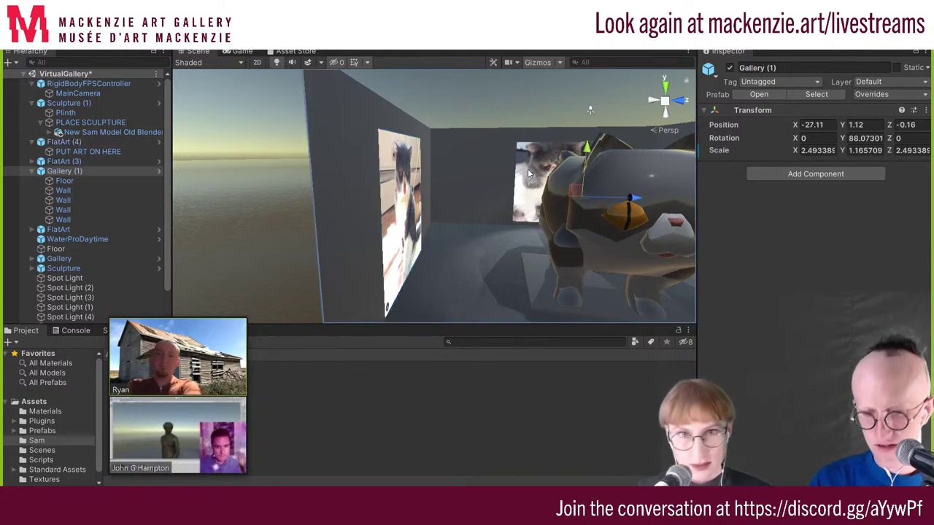
key(f)
scroll(467, 164, up, 5)
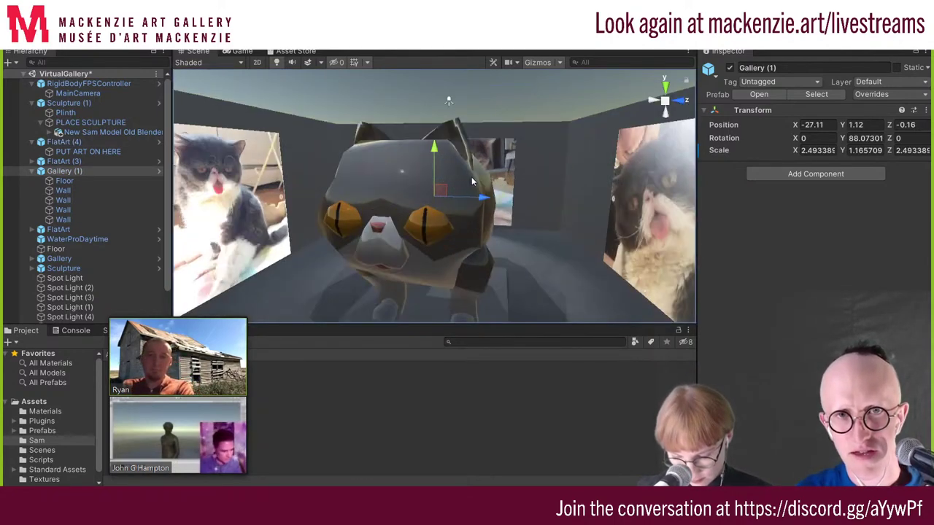
click(502, 162)
Select and frame the PUT ART ON HERE quad, collapsing its Mesh Renderer
key(f)
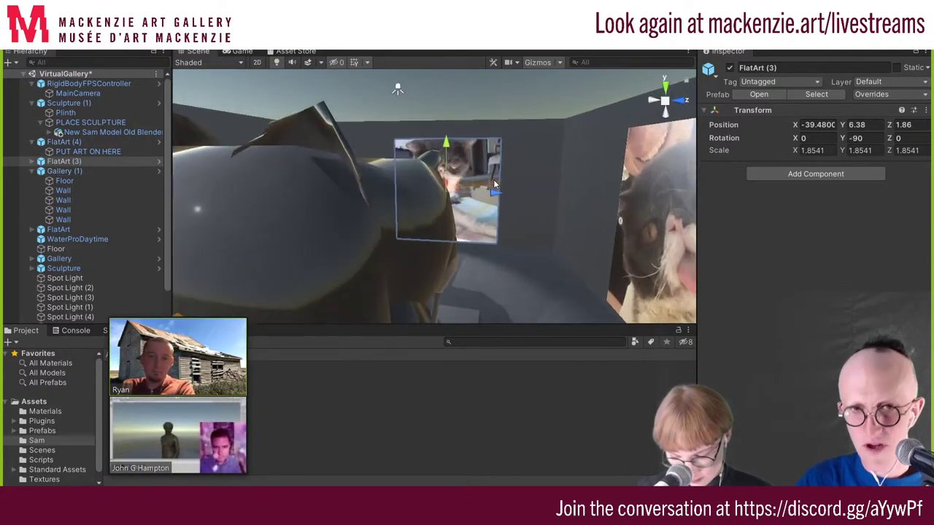
click(503, 168)
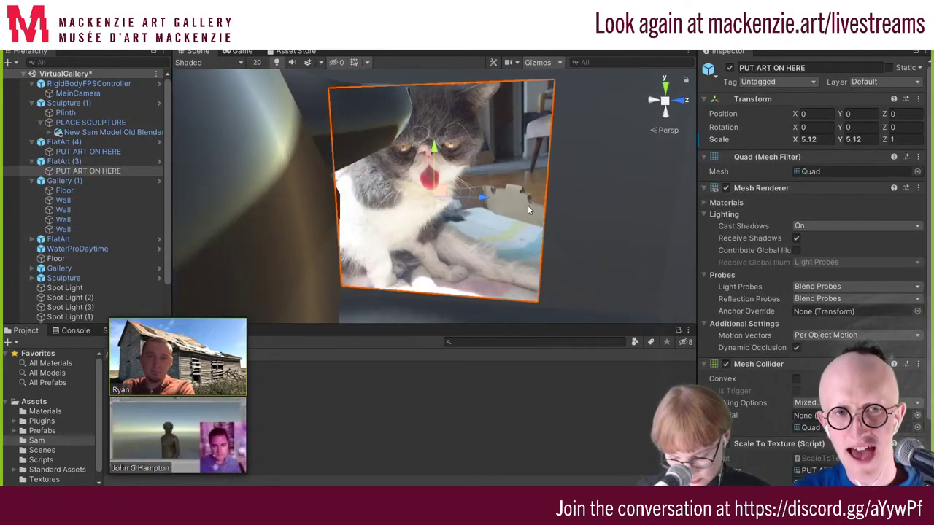
key(f)
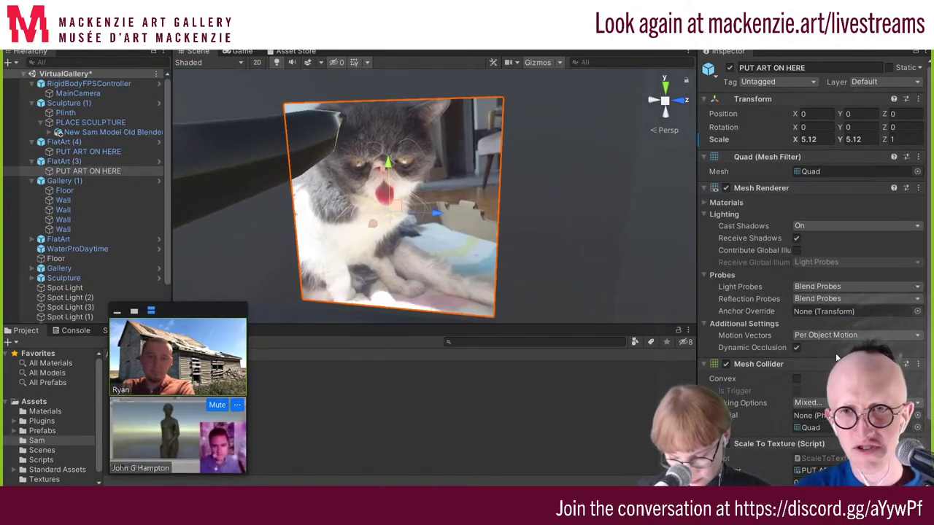
scroll(795, 310, down, 2)
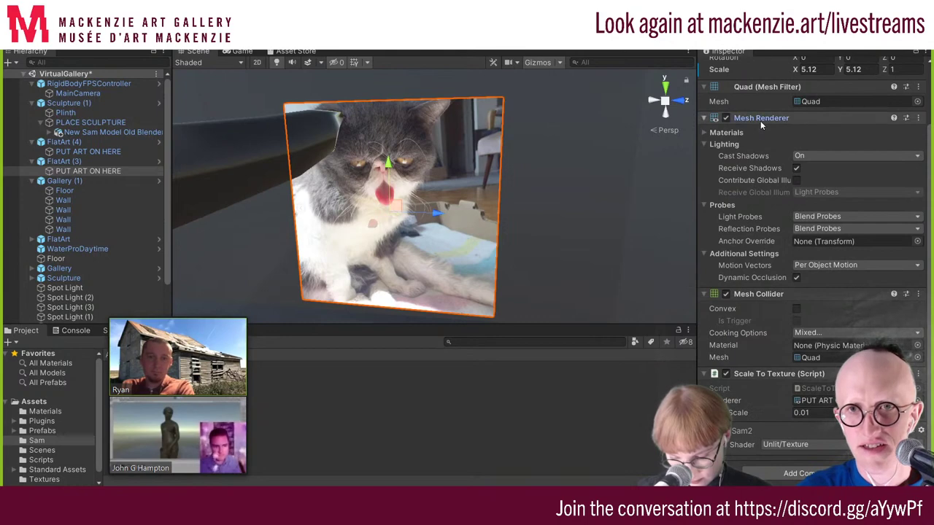
click(705, 117)
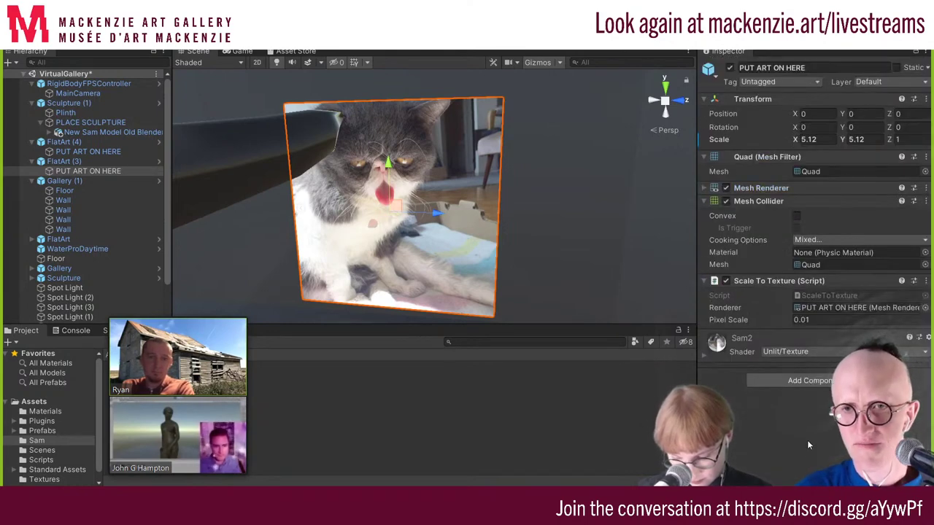
Search 'video' in Add Component and add a Video Player to the quad
click(787, 380)
text(auto)
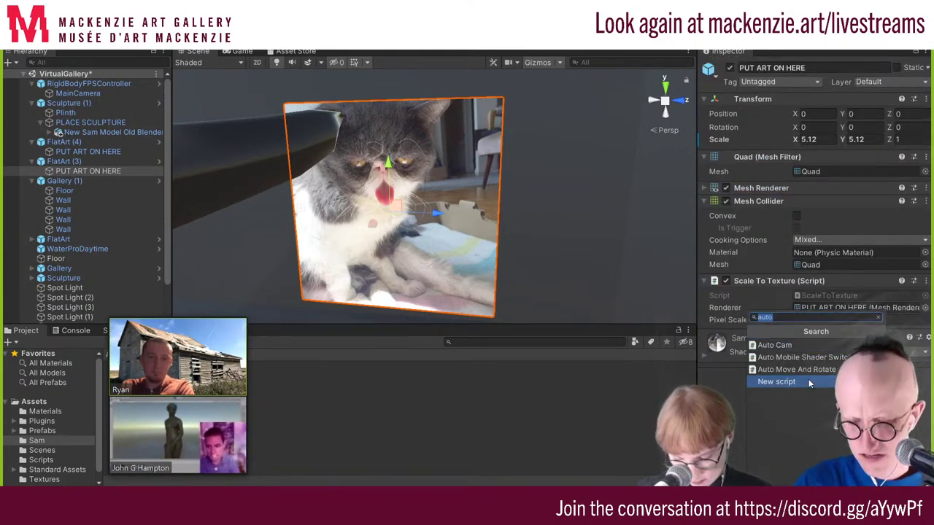
key(BackSpace)
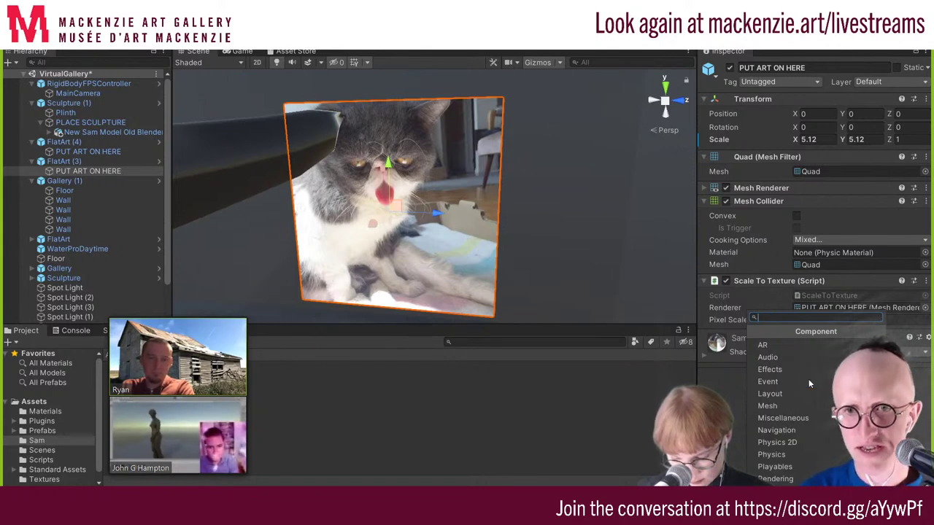
key(Escape)
click(777, 381)
key(Escape)
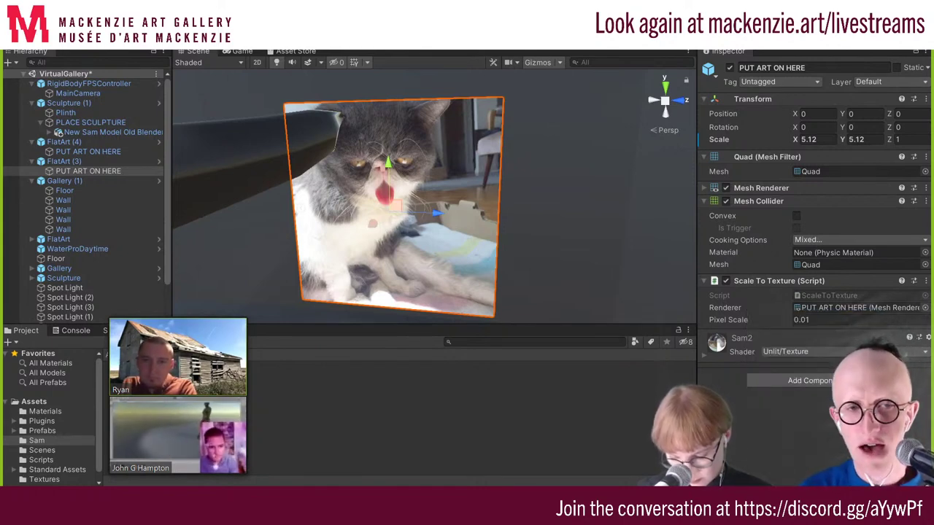
click(810, 380)
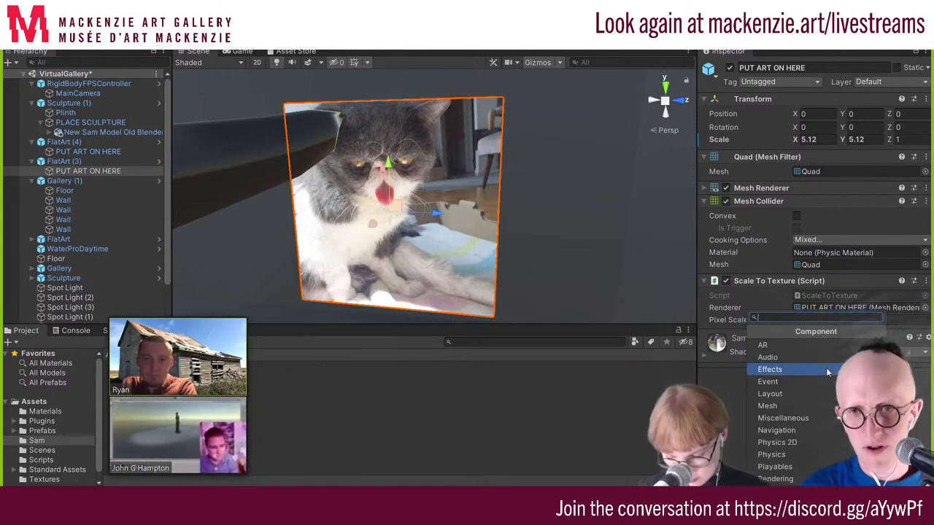
text(video)
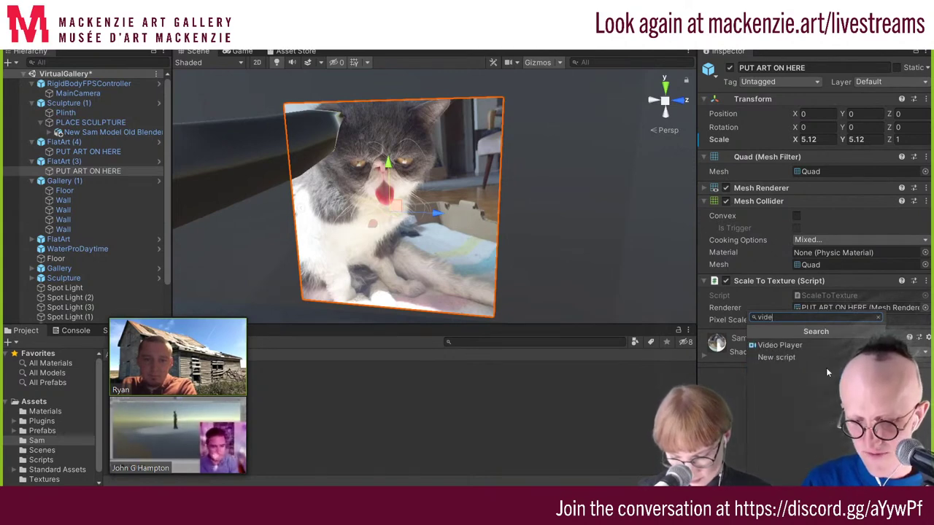
key(Down)
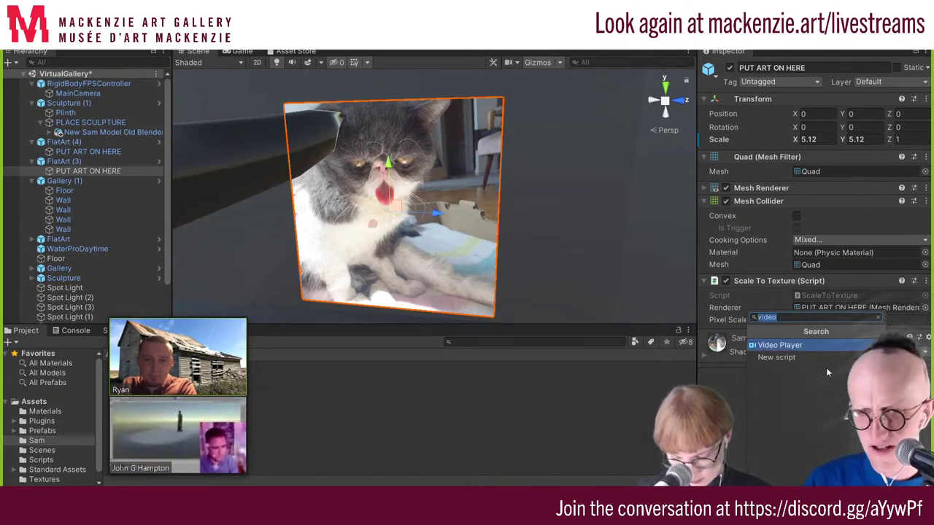
key(Return)
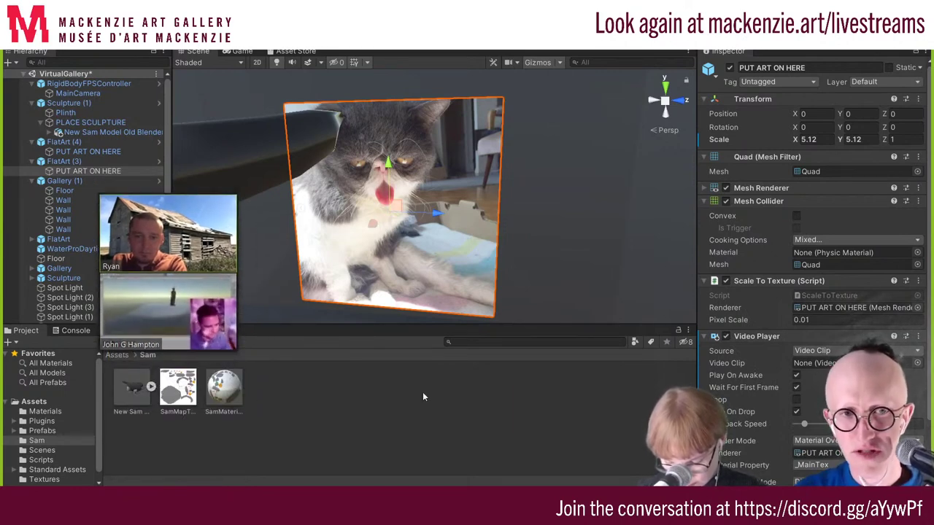
Review the Video Player's Source options, leaving it on Video Clip
scroll(810, 292, down, 3)
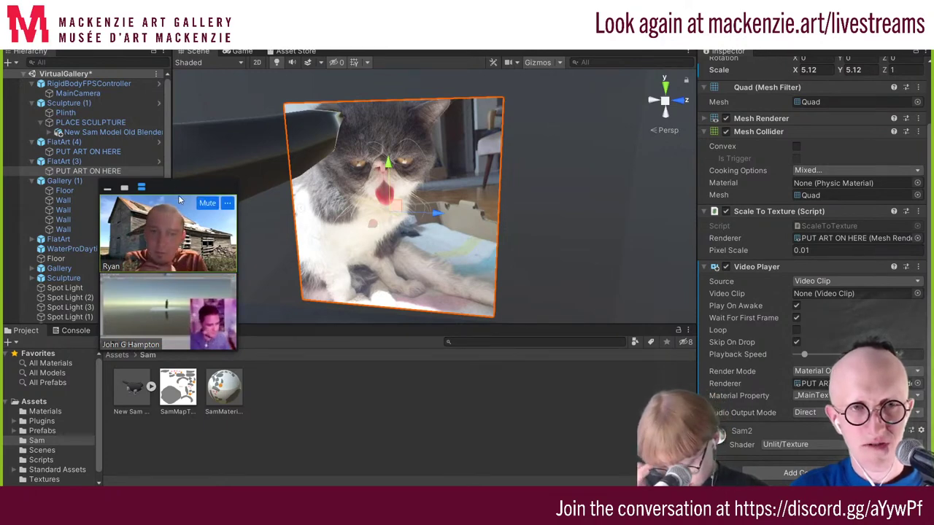
mouse_move(184, 190)
mouse_down()
mouse_move(221, 143)
mouse_move(141, 89)
mouse_move(100, 76)
mouse_move(97, 91)
mouse_up()
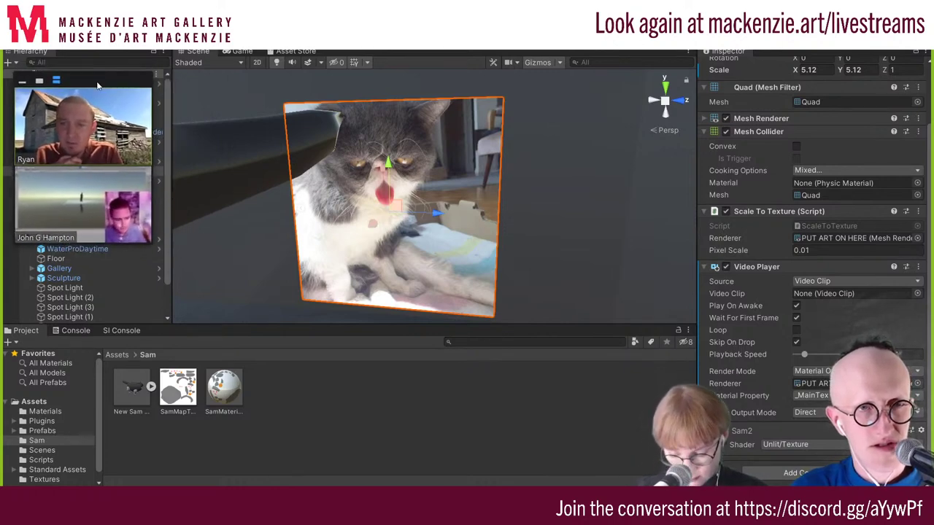
click(852, 281)
click(756, 286)
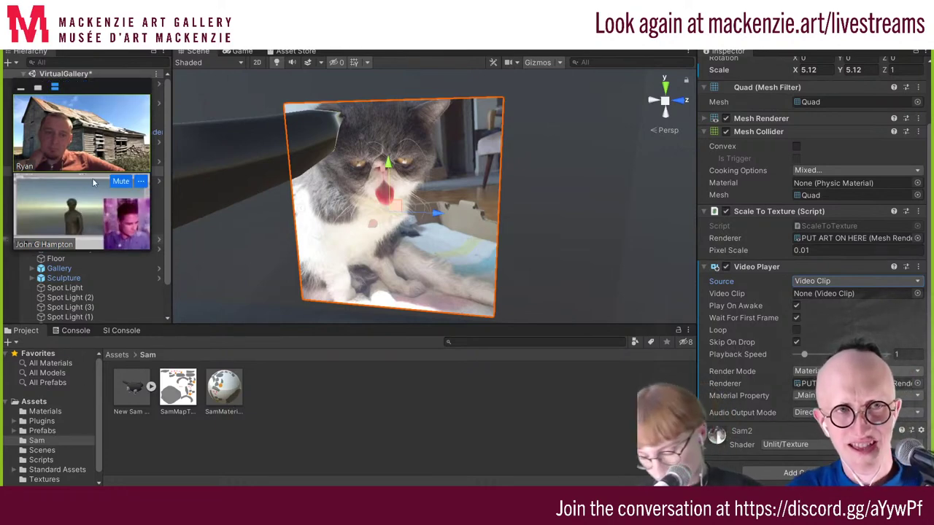
click(38, 87)
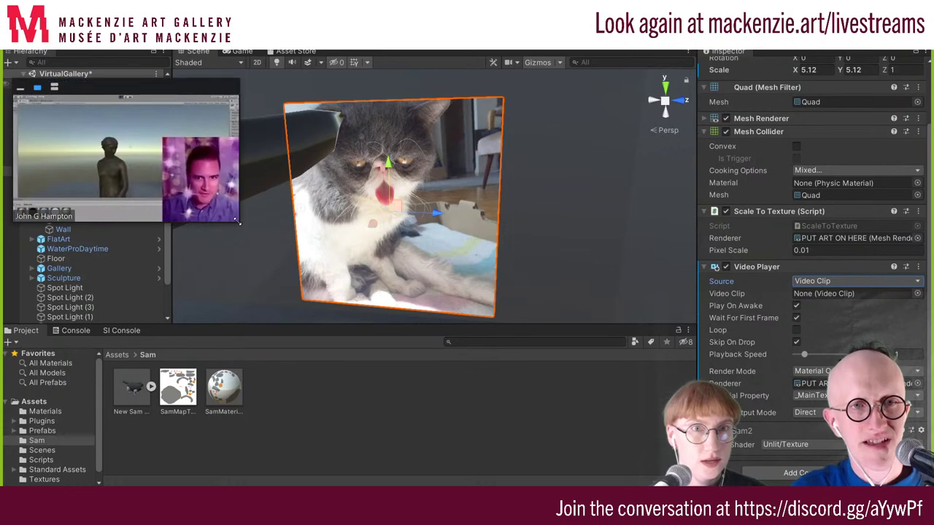
drag(238, 220, 485, 325)
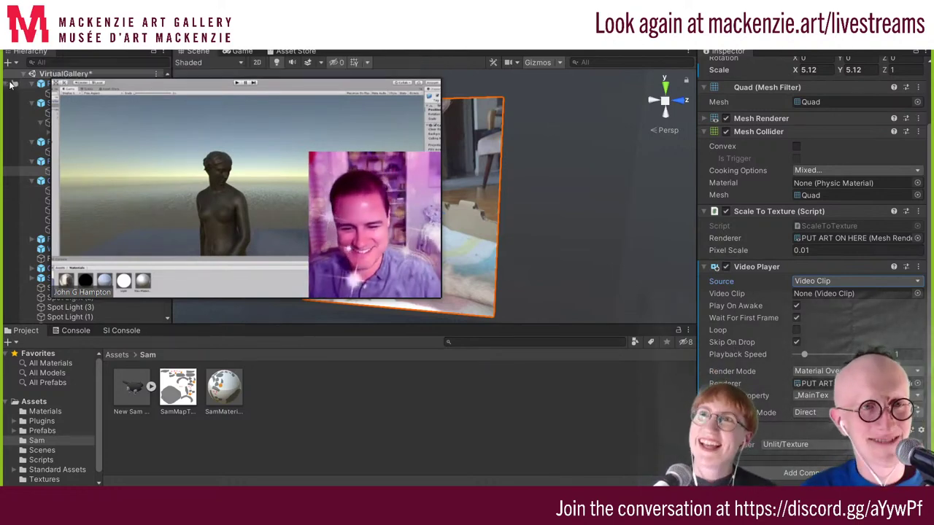
click(93, 71)
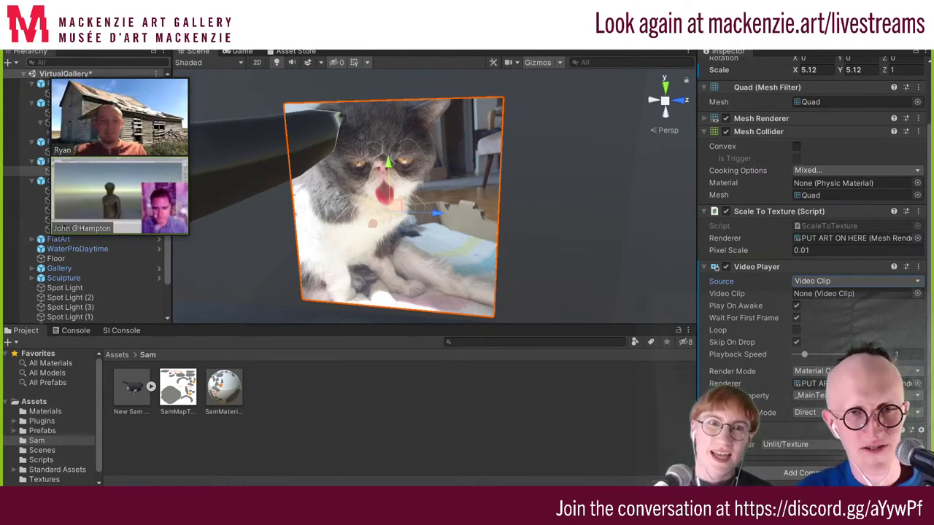
mouse_move(343, 488)
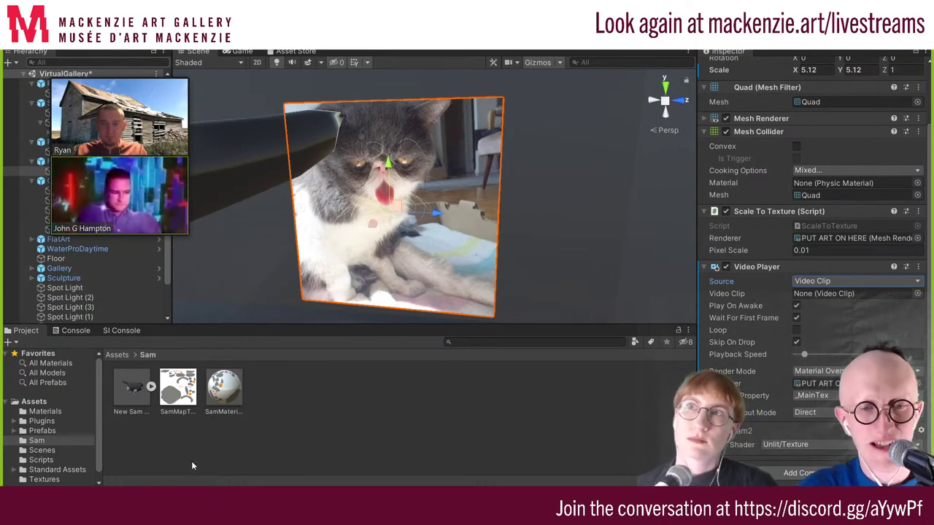
mouse_move(314, 511)
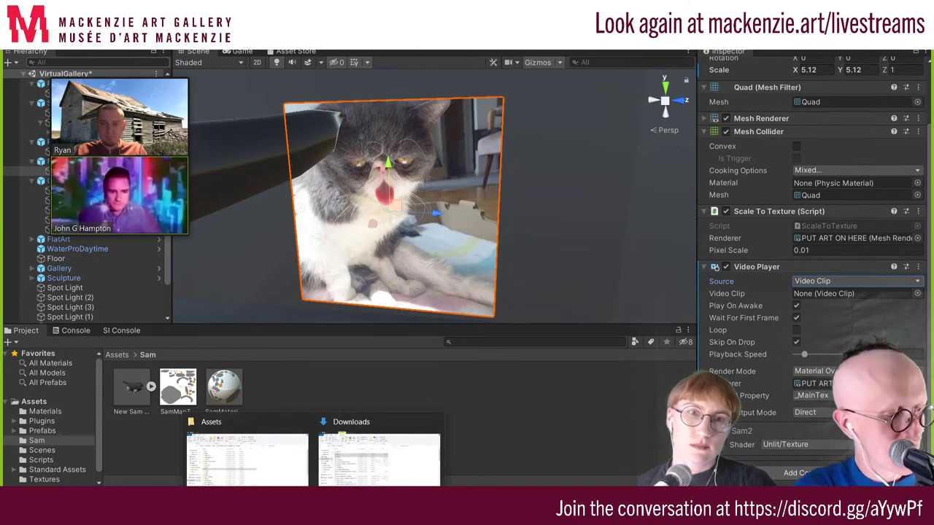
Drag the filtered MP4 from Downloads into Unity's Sam assets folder and return to Unity
click(373, 462)
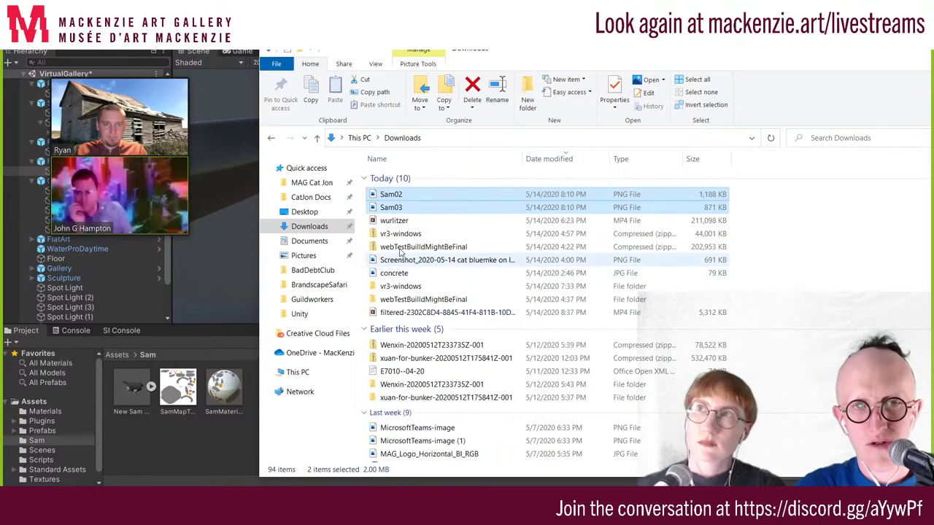
click(399, 312)
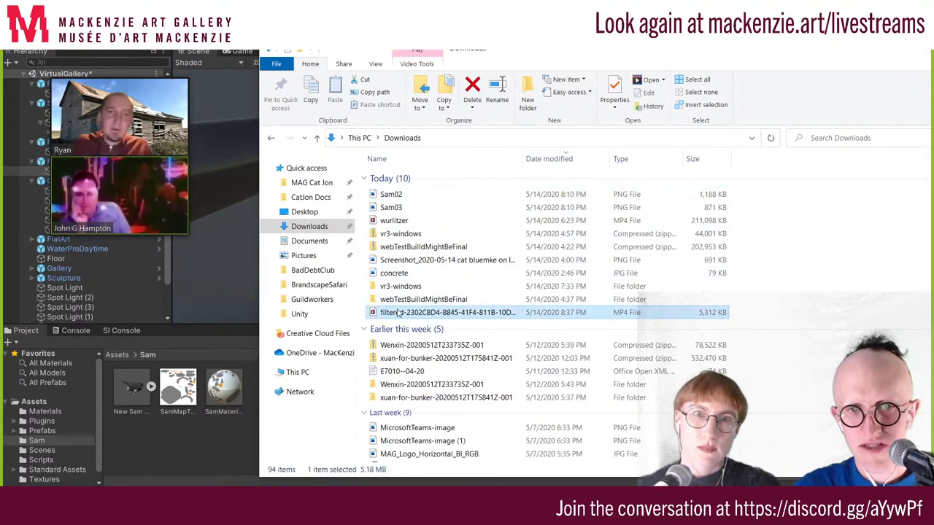
mouse_move(399, 312)
mouse_down()
mouse_move(158, 480)
mouse_move(180, 457)
mouse_up()
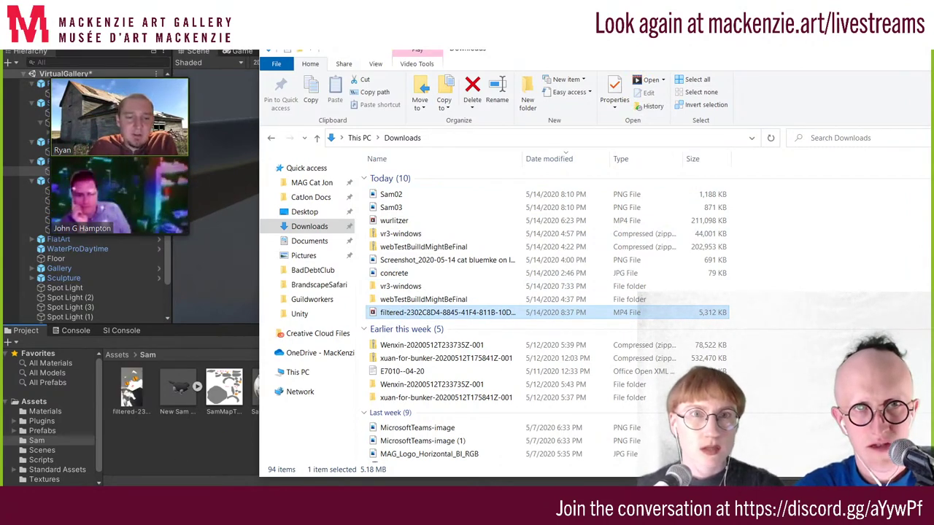
key(alt+Tab)
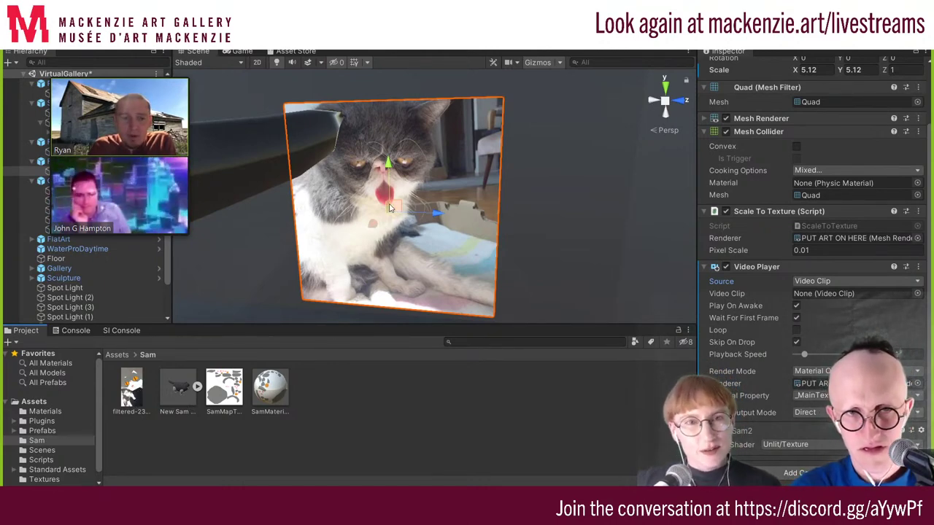
Select the imported filtered clip and drag it toward the Video Player fields
click(140, 400)
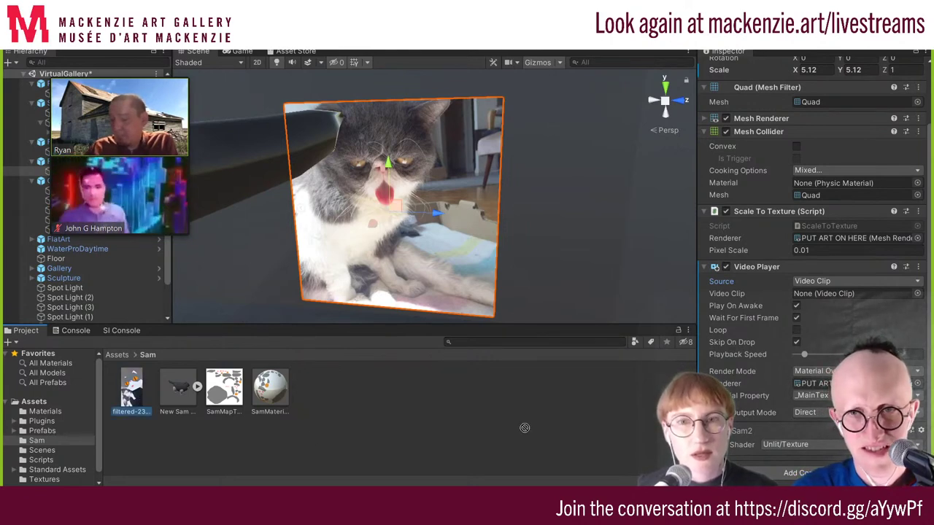
drag(556, 422, 907, 282)
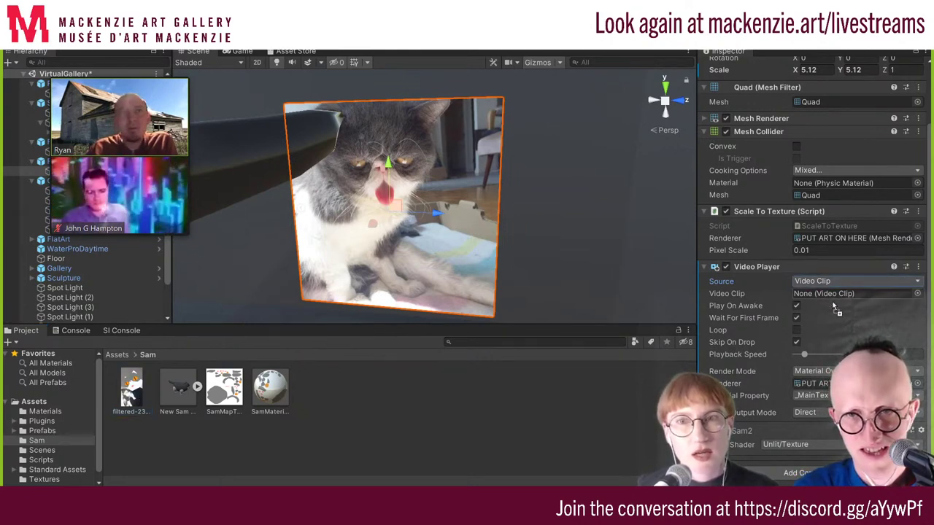
drag(836, 310, 437, 457)
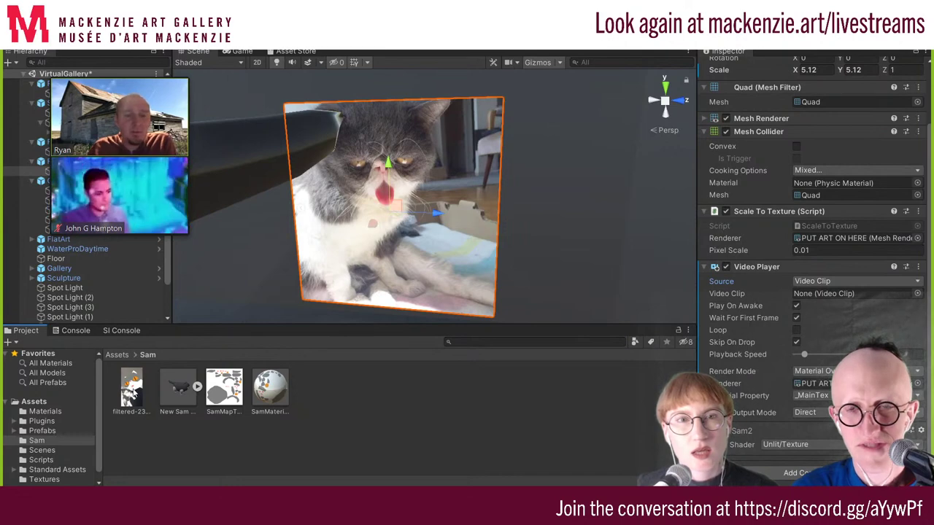
Collapse the Mesh Collider, Transform and Mesh Filter components
click(748, 133)
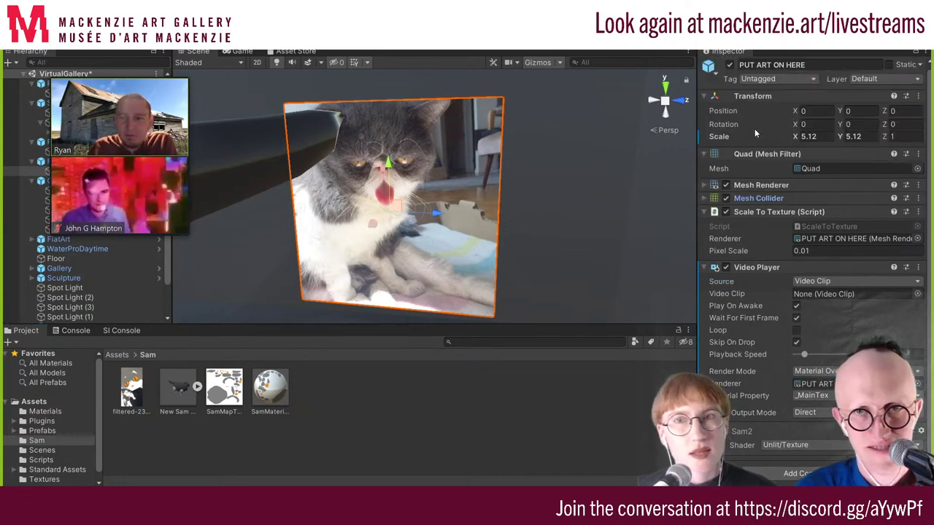
click(752, 96)
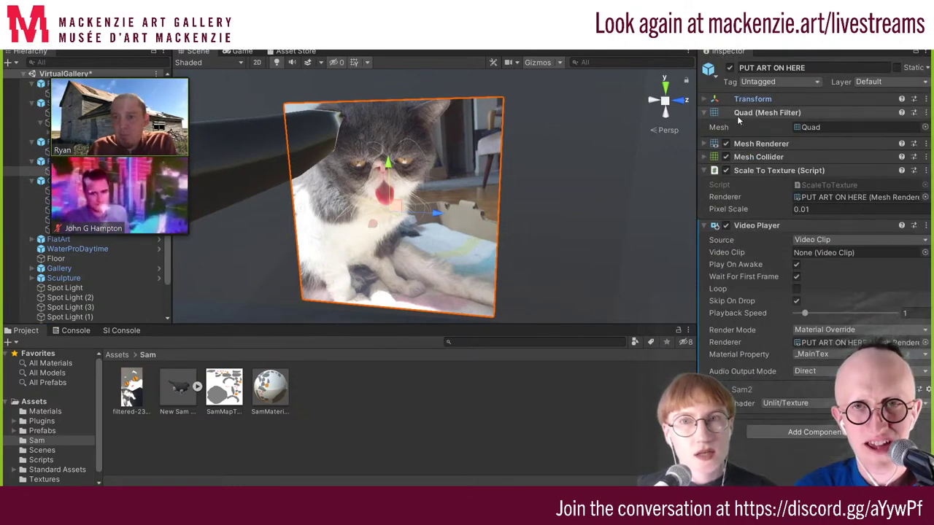
click(762, 111)
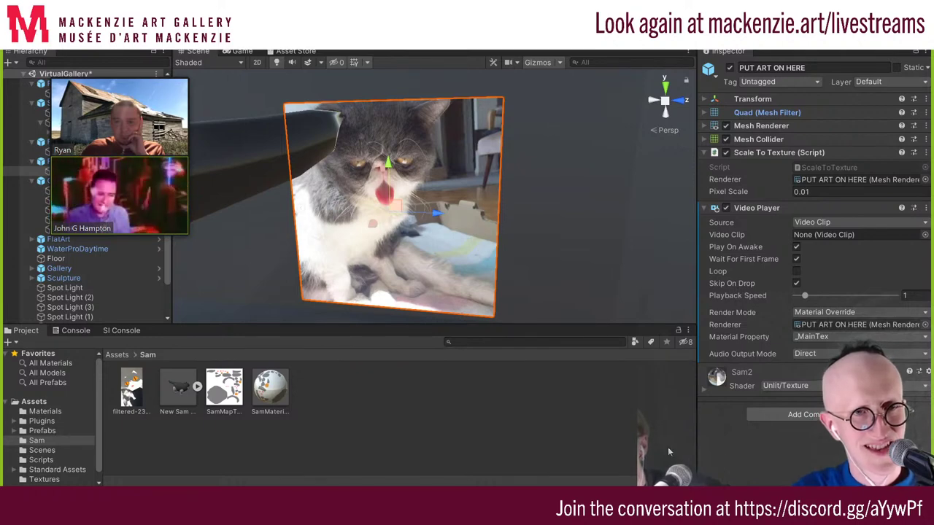
mouse_move(160, 208)
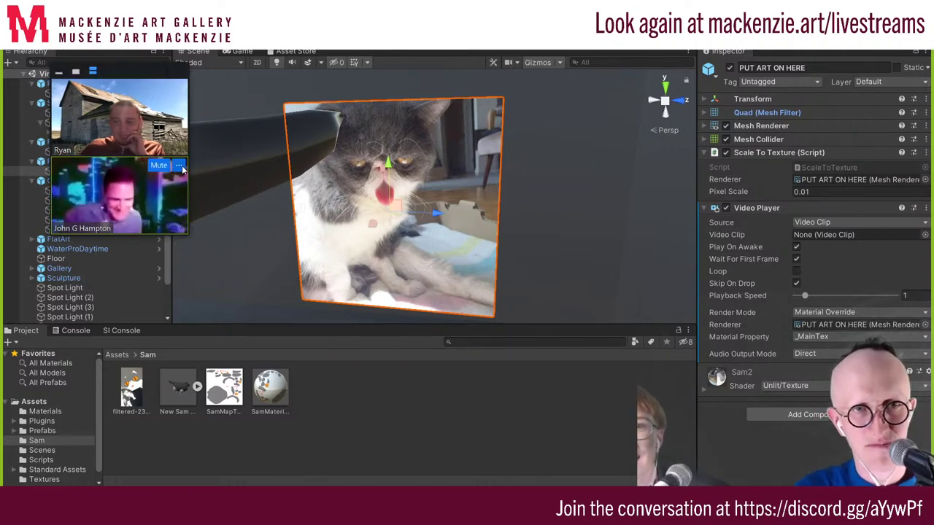
drag(128, 75, 109, 89)
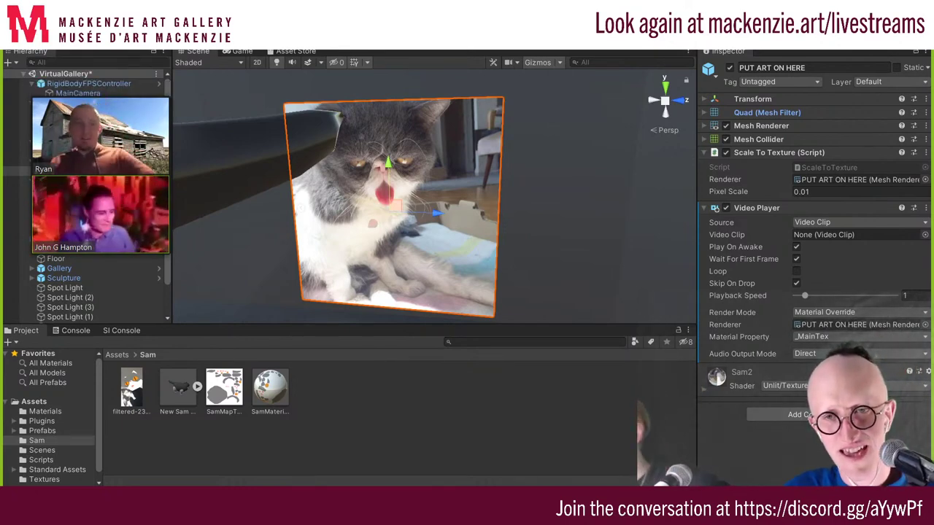
Remove the existing Video Player and add a fresh default Video Player component
click(926, 209)
click(872, 248)
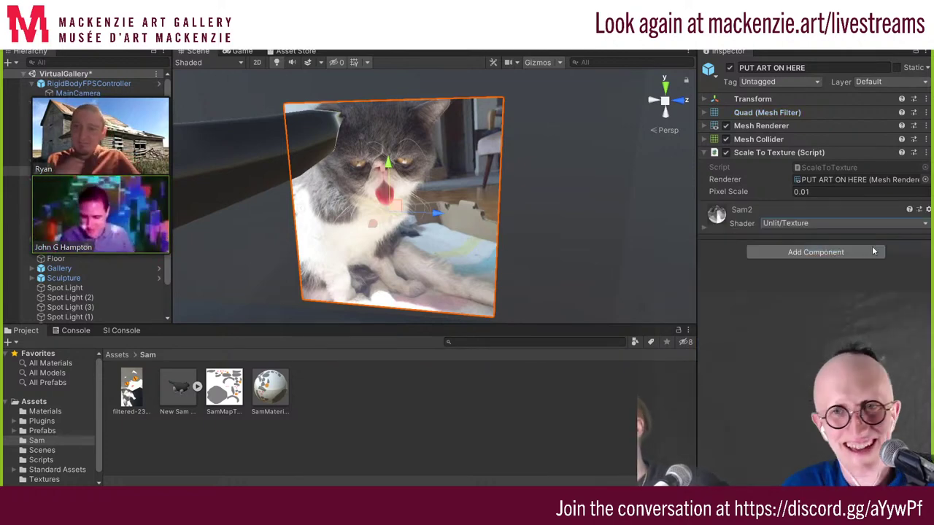
click(816, 252)
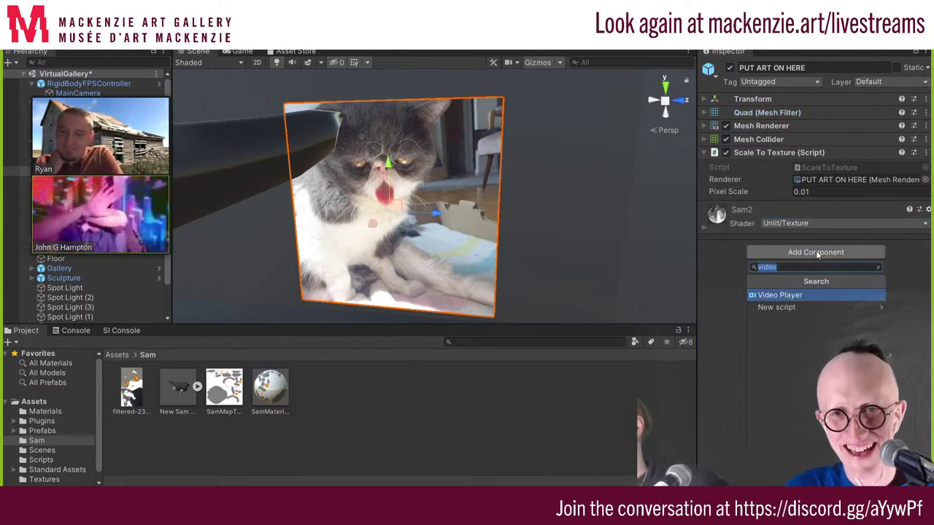
click(815, 294)
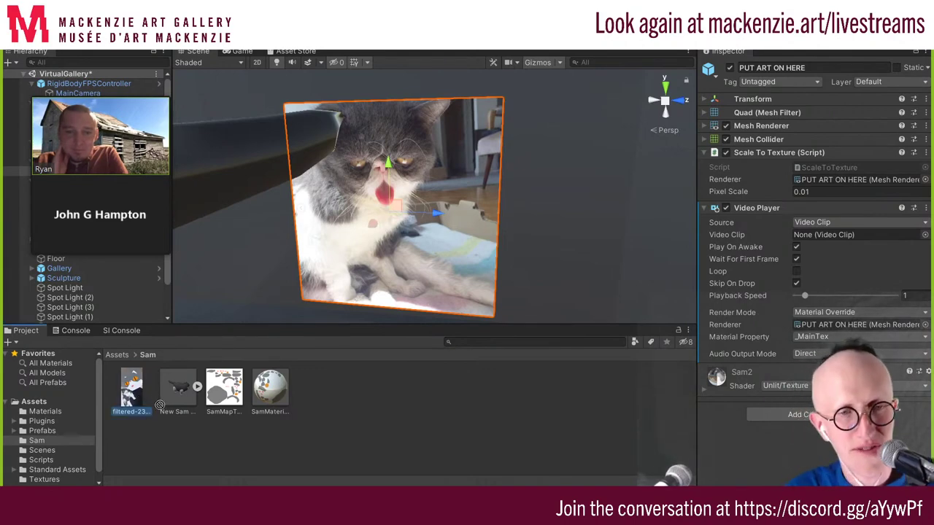
Assign the filtered cat clip as the Video Clip and turn off Wait For First Frame
drag(836, 238, 837, 233)
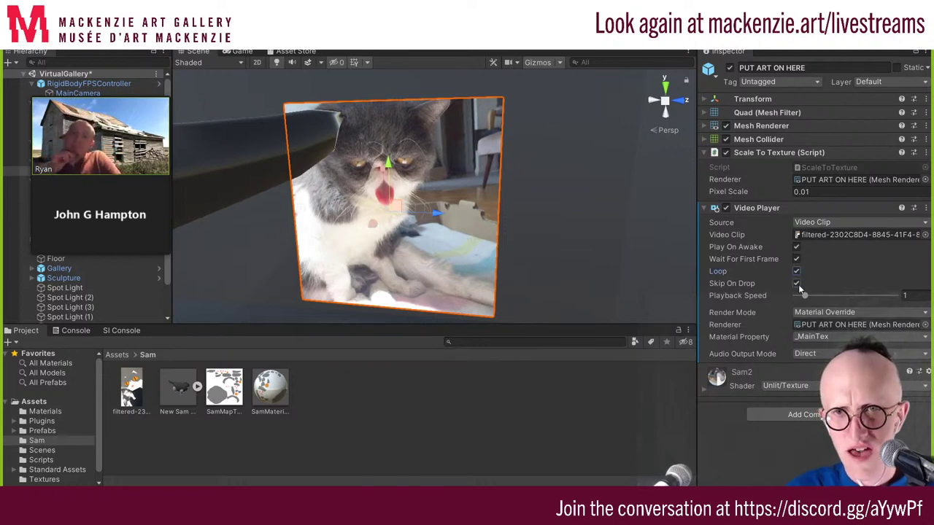
click(796, 259)
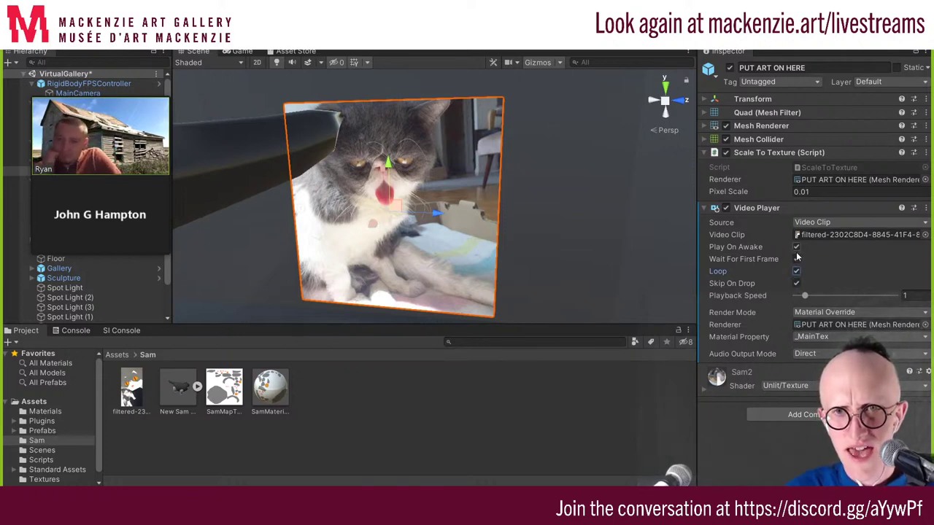
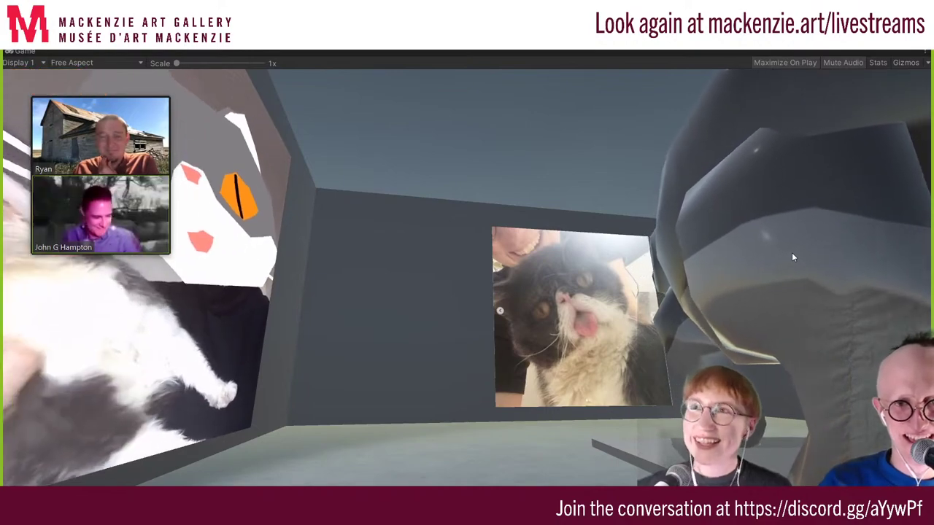
Turn right toward the grey sculpture and walk to the floor beside the large cat wall
drag(791, 257, 878, 272)
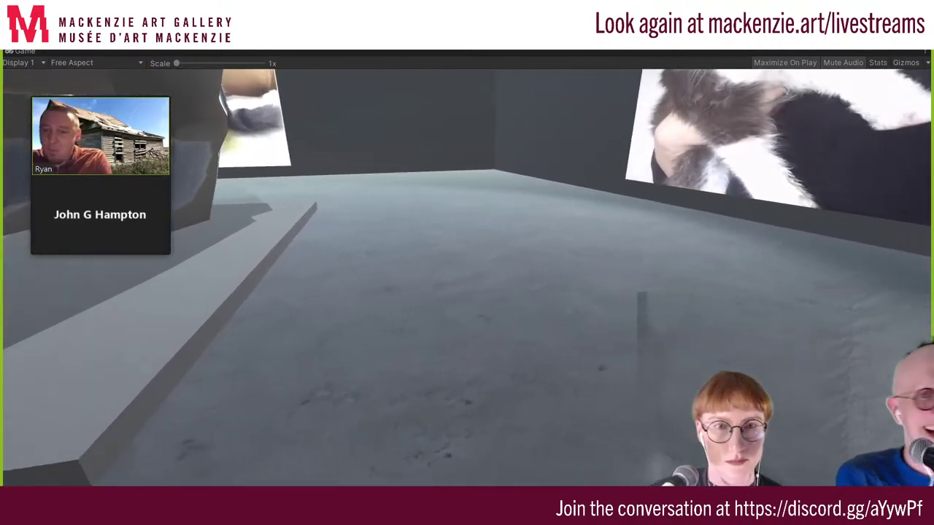
mouse_move(343, 510)
mouse_move(373, 510)
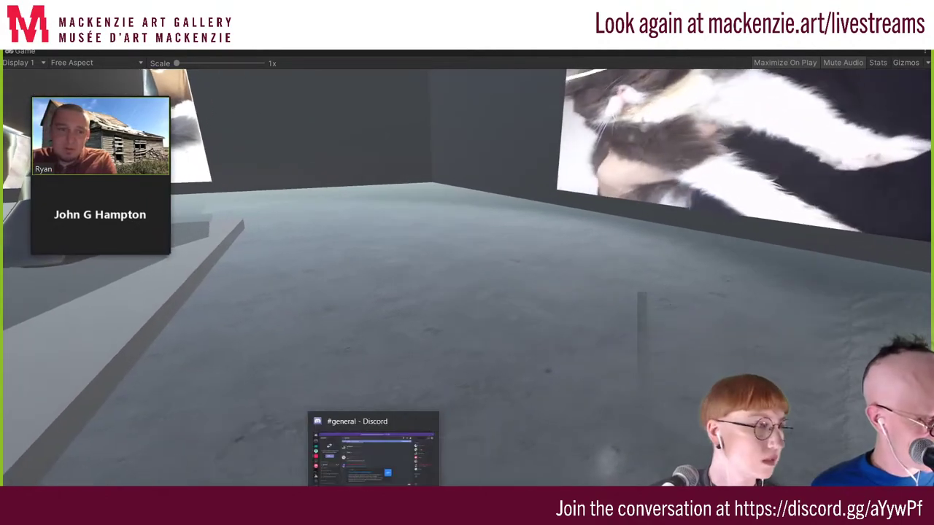